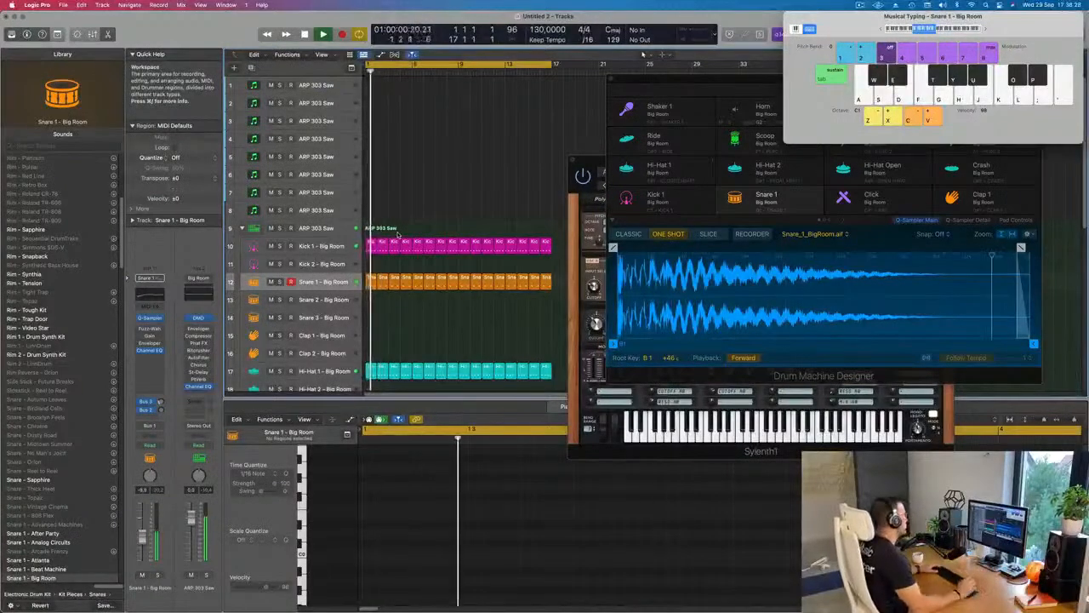
Move the Sylenth1 window off the track list, select the first ARP 303 Saw track, and stop playback.
drag(585, 162, 559, 81)
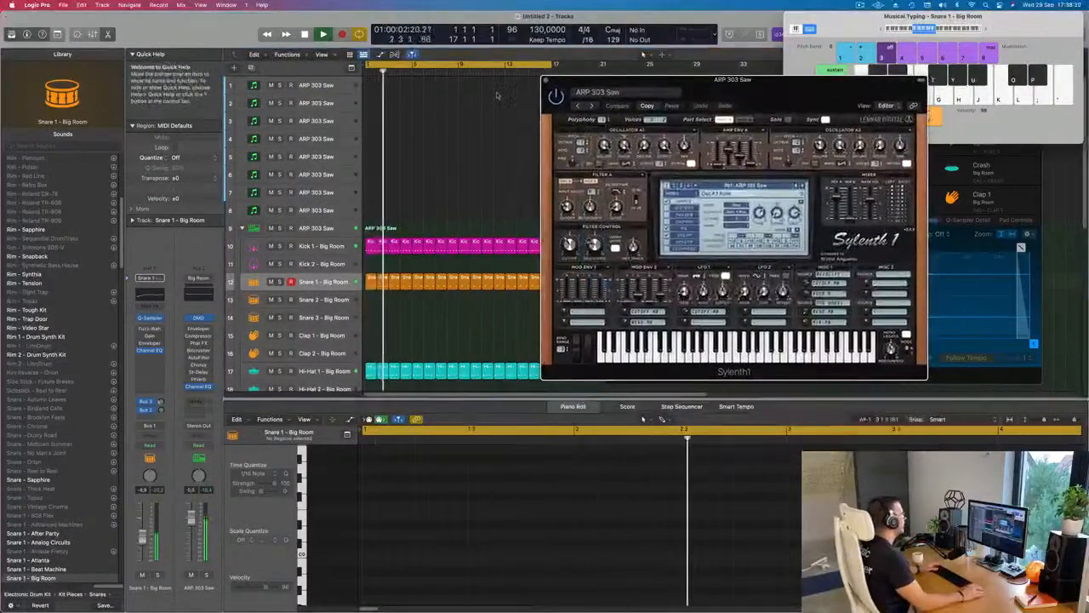
click(323, 86)
key(space)
key(space)
key(space)
Load another factory bank in Sylenth1 and choose its BASS - Acid Bass preset.
click(689, 193)
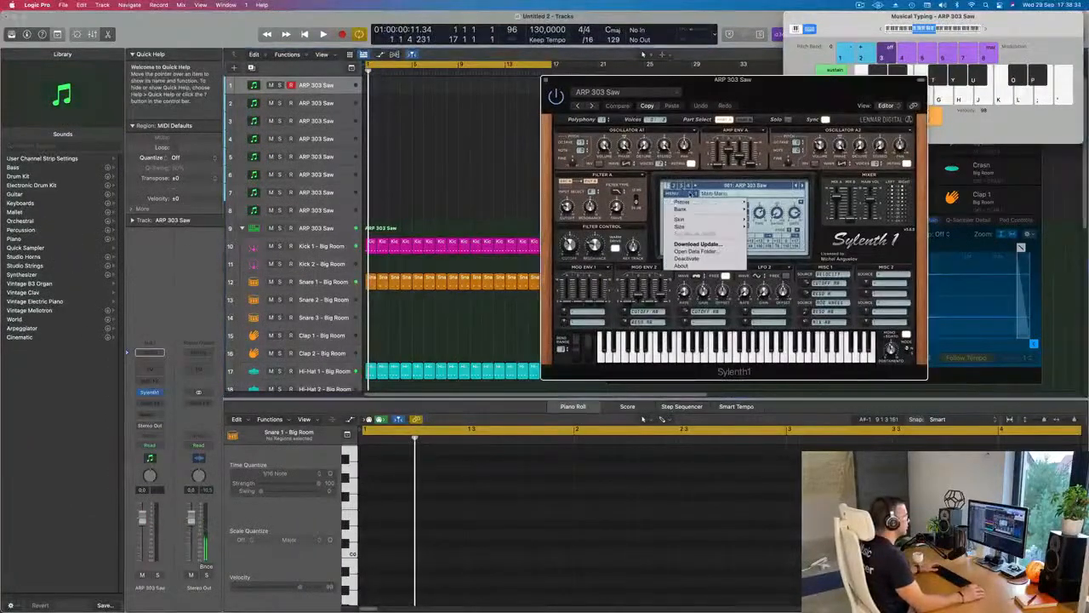
mouse_move(728, 210)
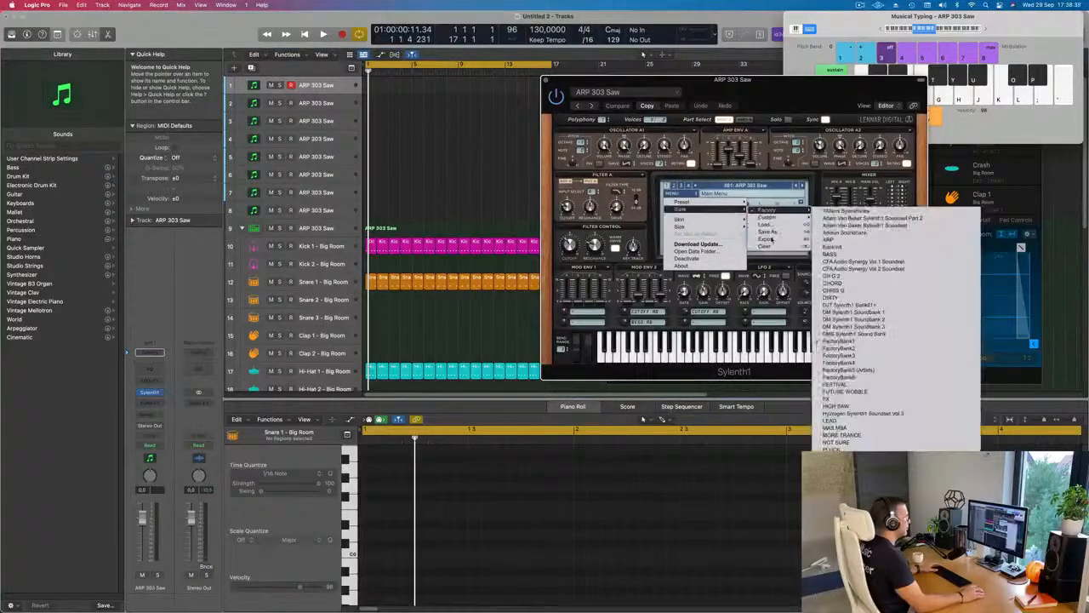
mouse_move(766, 210)
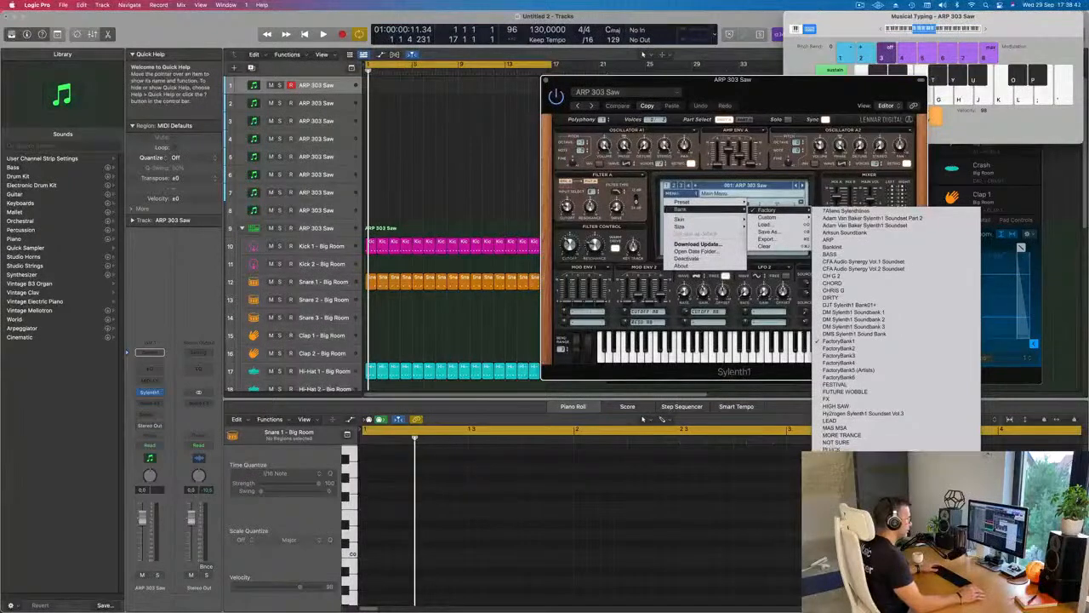
click(829, 239)
click(753, 192)
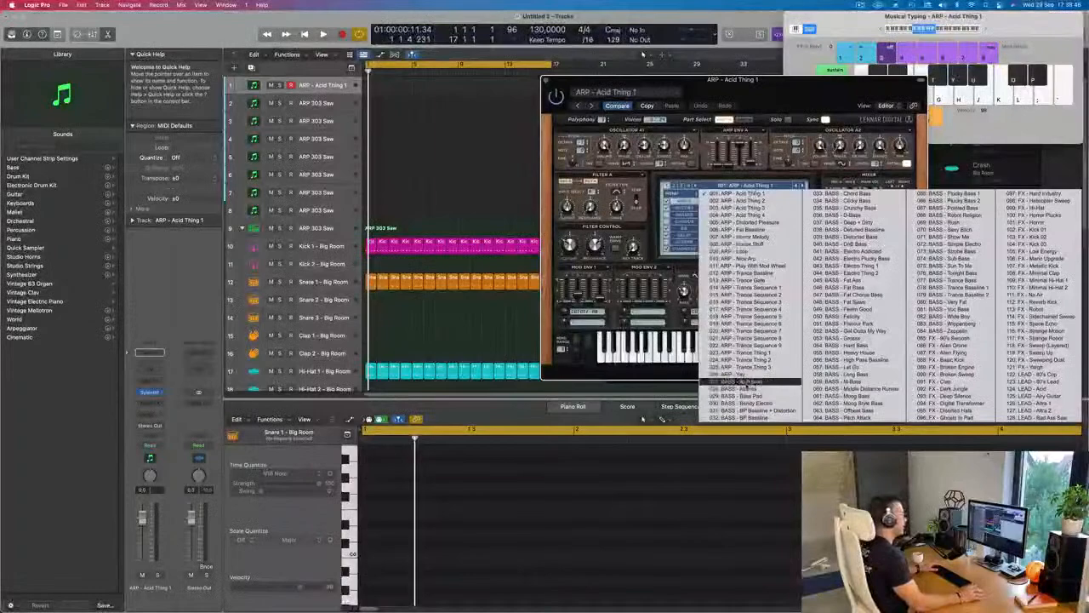
click(738, 381)
drag(764, 93, 676, 93)
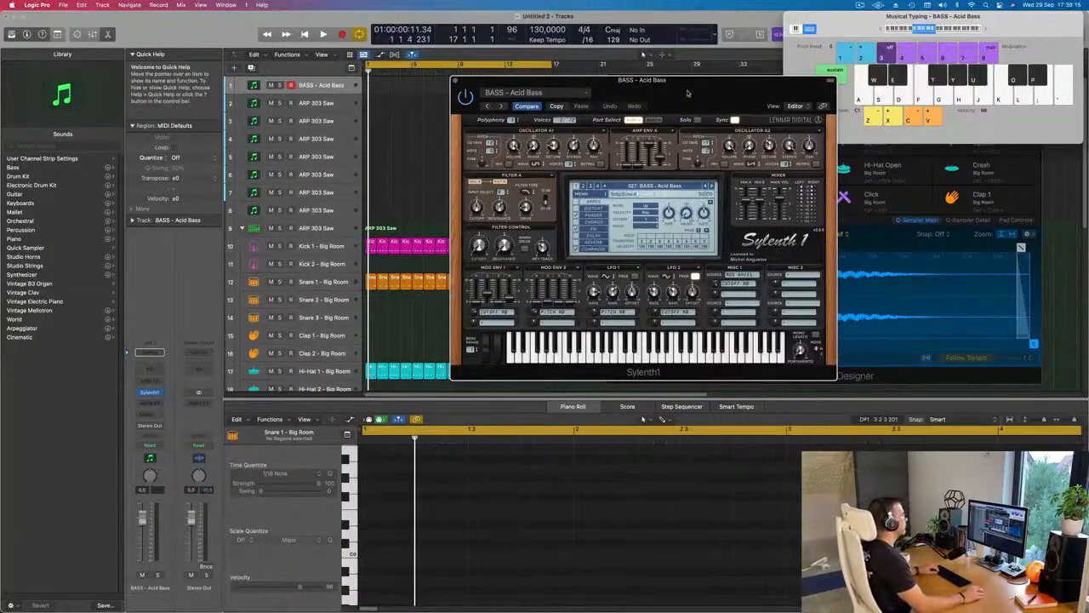
drag(685, 95, 708, 90)
Audition the Acid Bass preset by playing notes over the drum loop, and lower the bass track's volume.
key(space)
key(f)
click(328, 87)
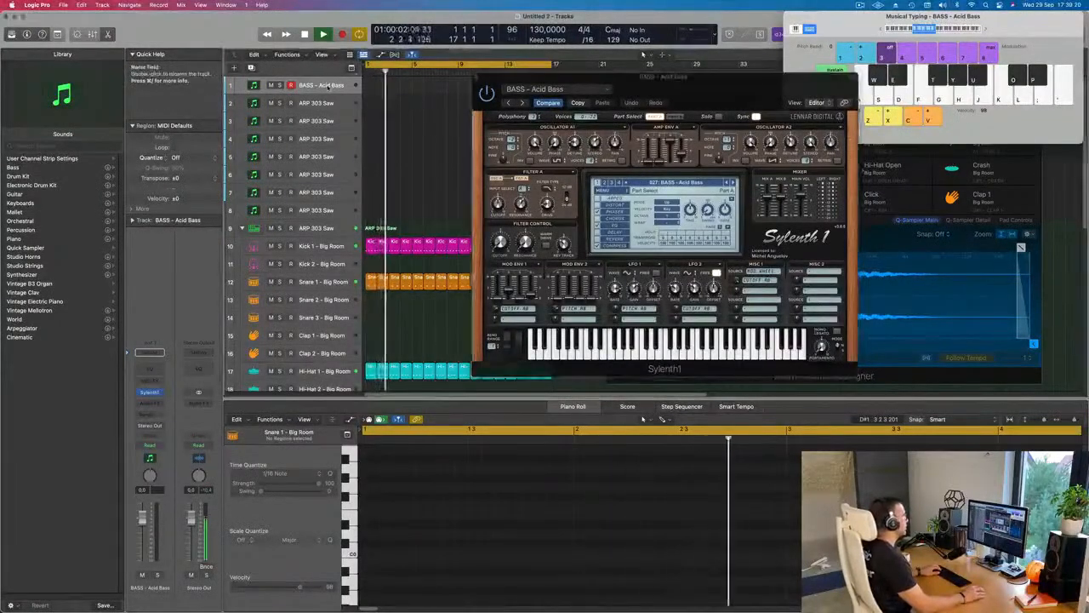
key(g)
key(h)
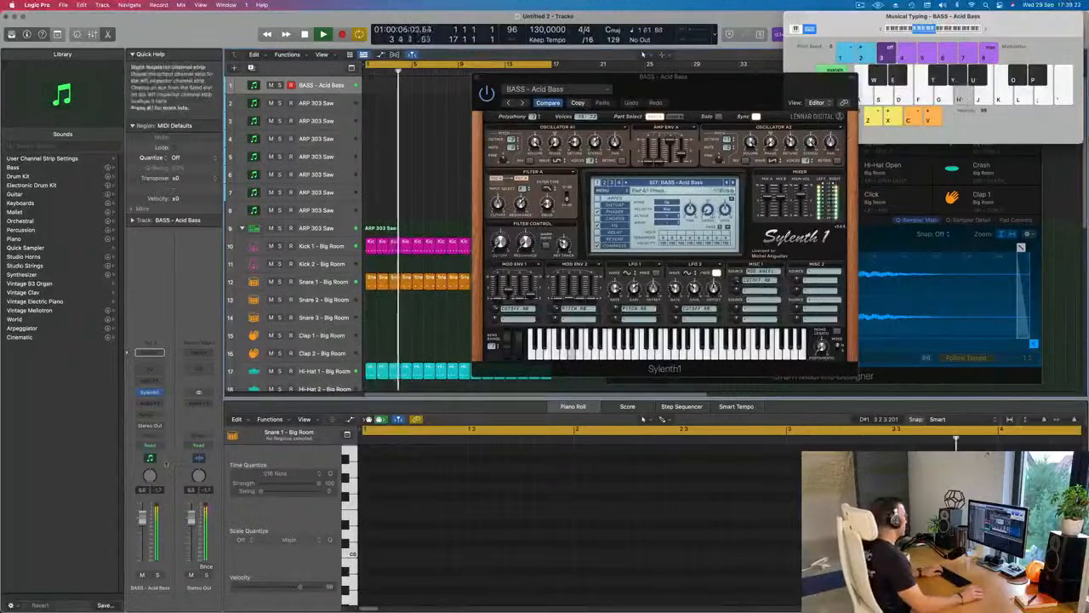
key(f)
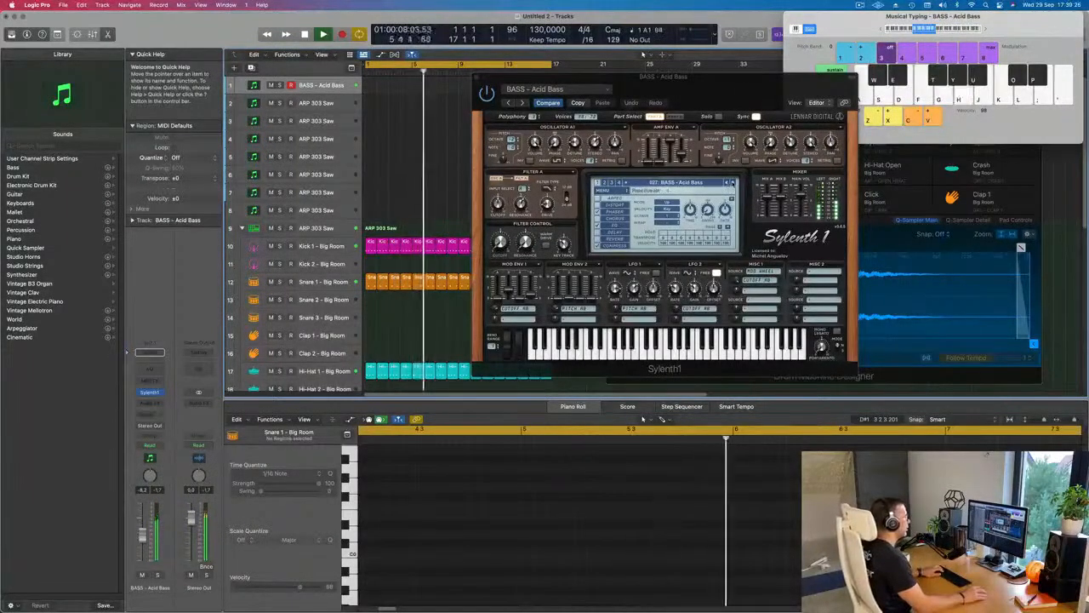
Raise the Musical Typing octave to C2 and step through the bass presets to BASS - D-Bass while the drums play.
click(731, 182)
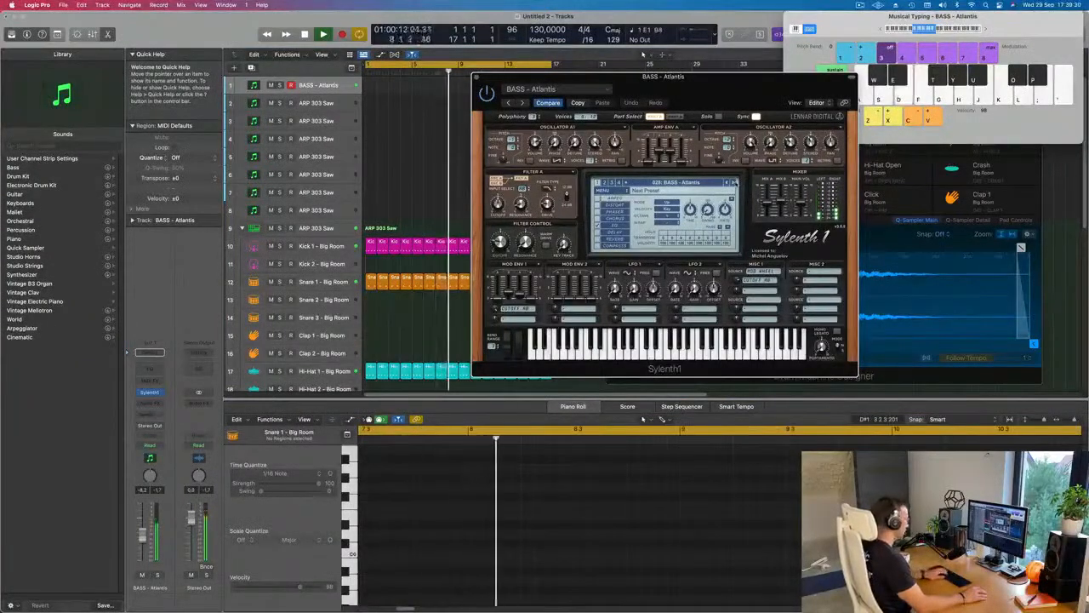
click(985, 32)
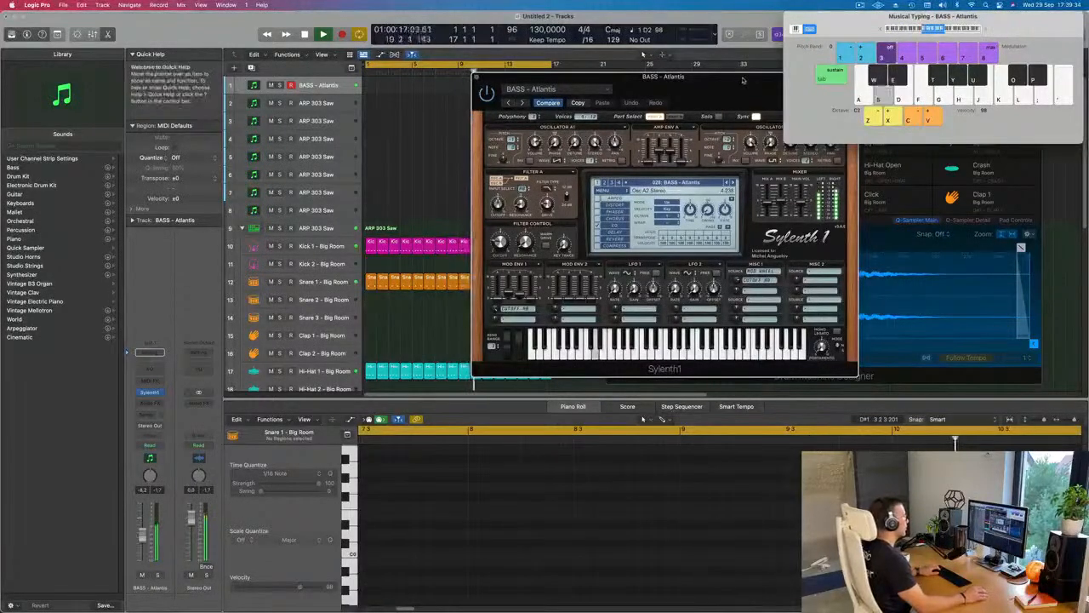
drag(742, 82, 644, 134)
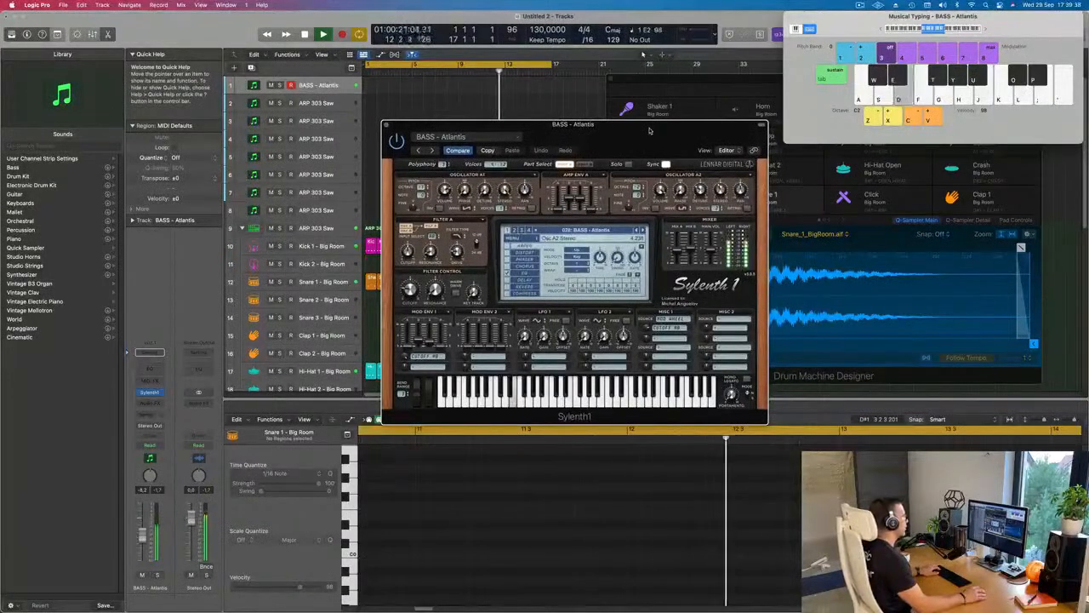
click(644, 230)
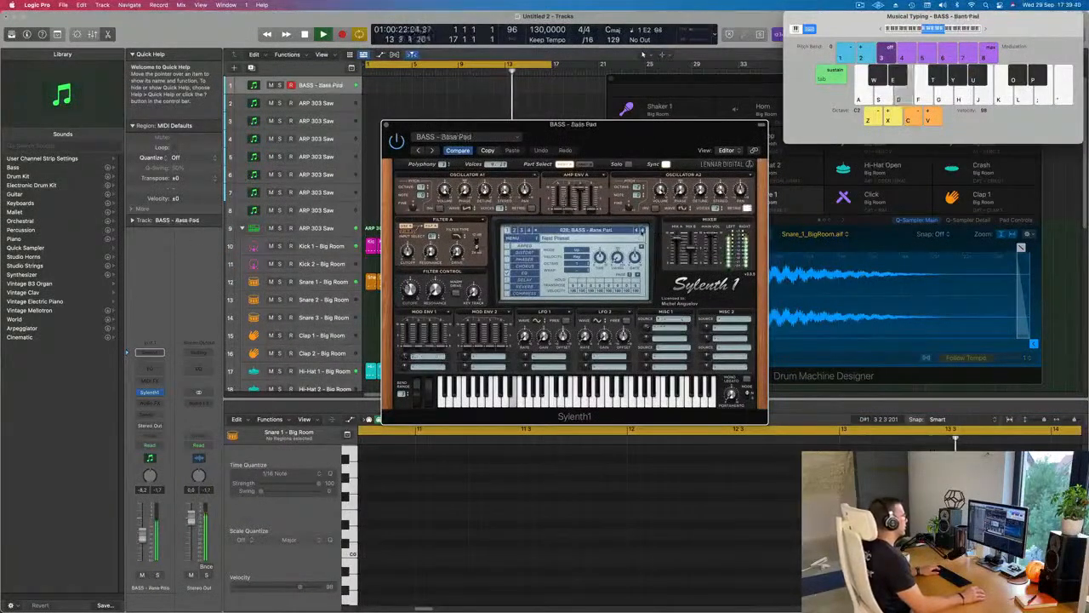
click(643, 230)
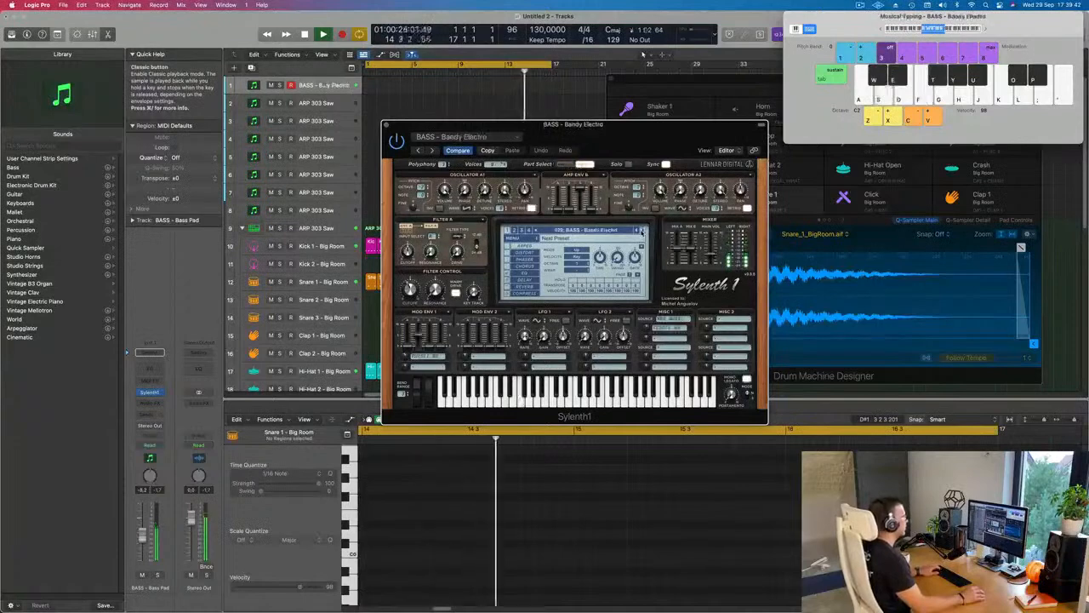
click(642, 231)
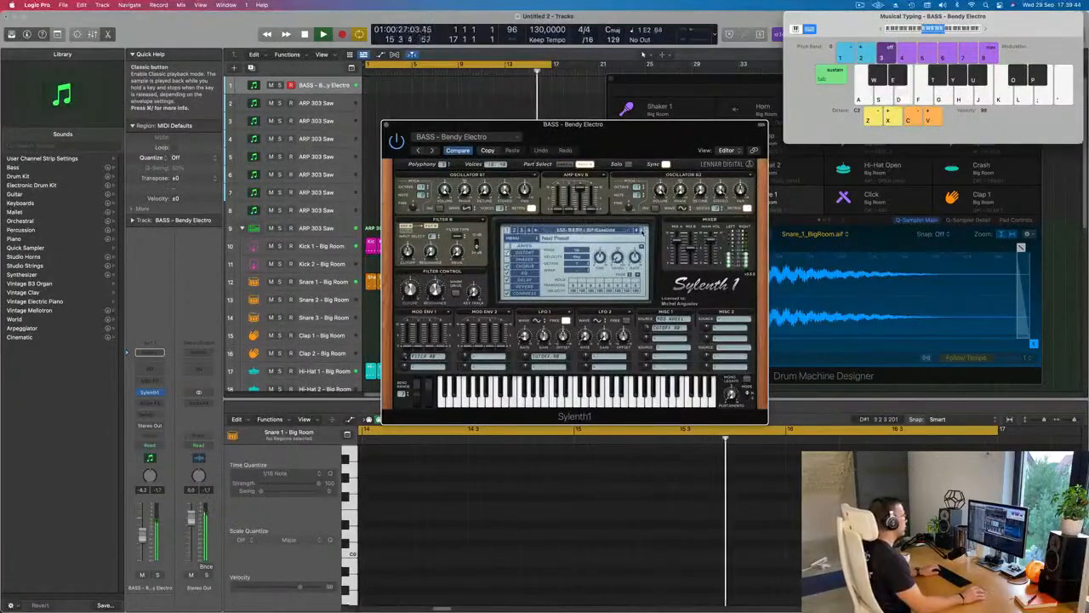
click(642, 231)
click(643, 230)
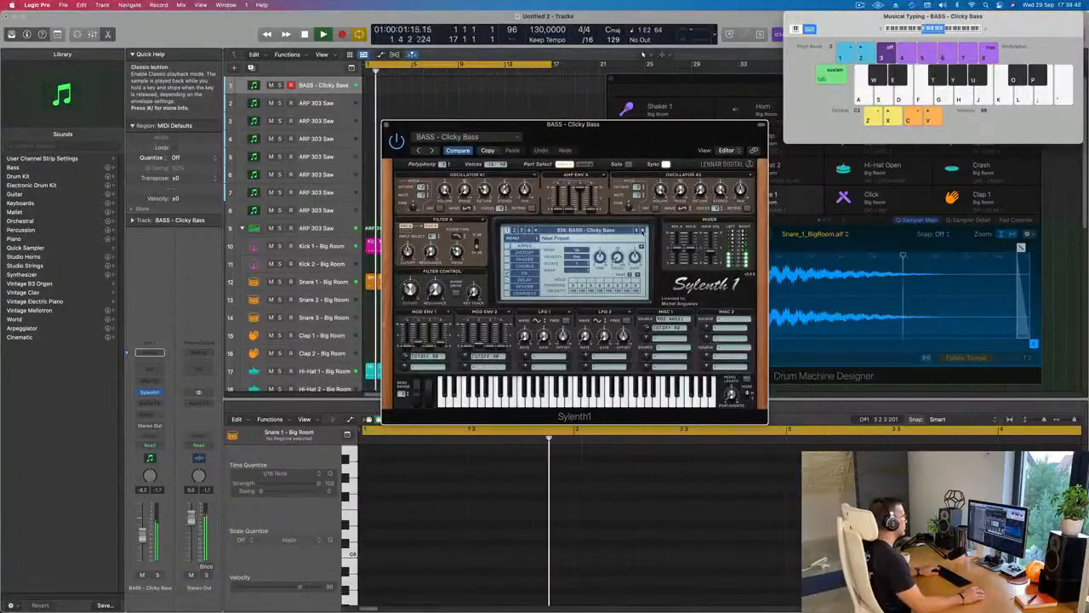
click(642, 230)
click(643, 230)
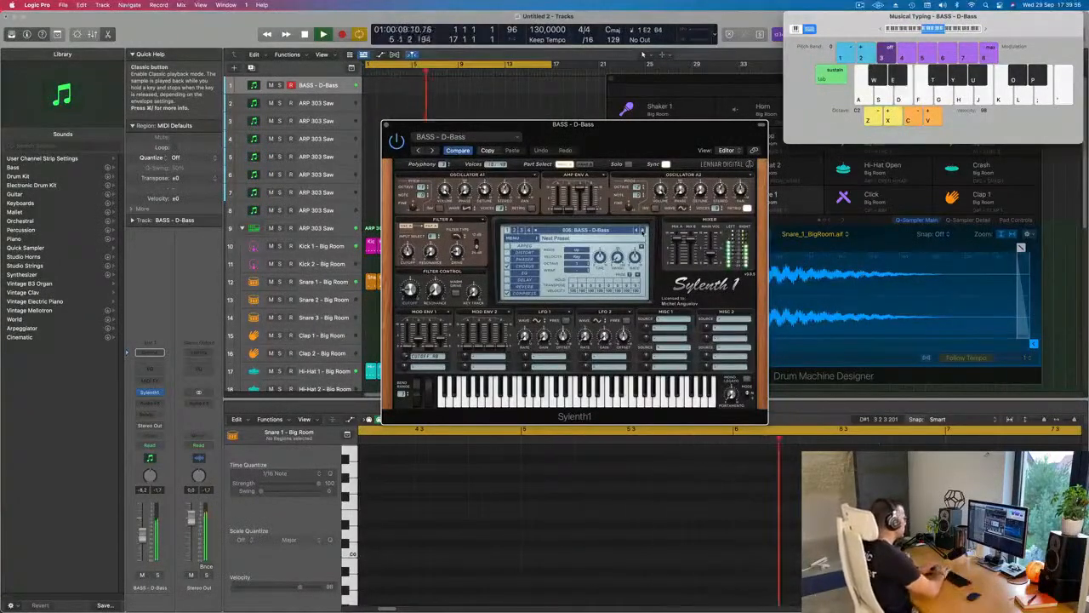
Record a rhythmic one-note bass line on the D-Bass track and move its region to start at bar 1.
key(r)
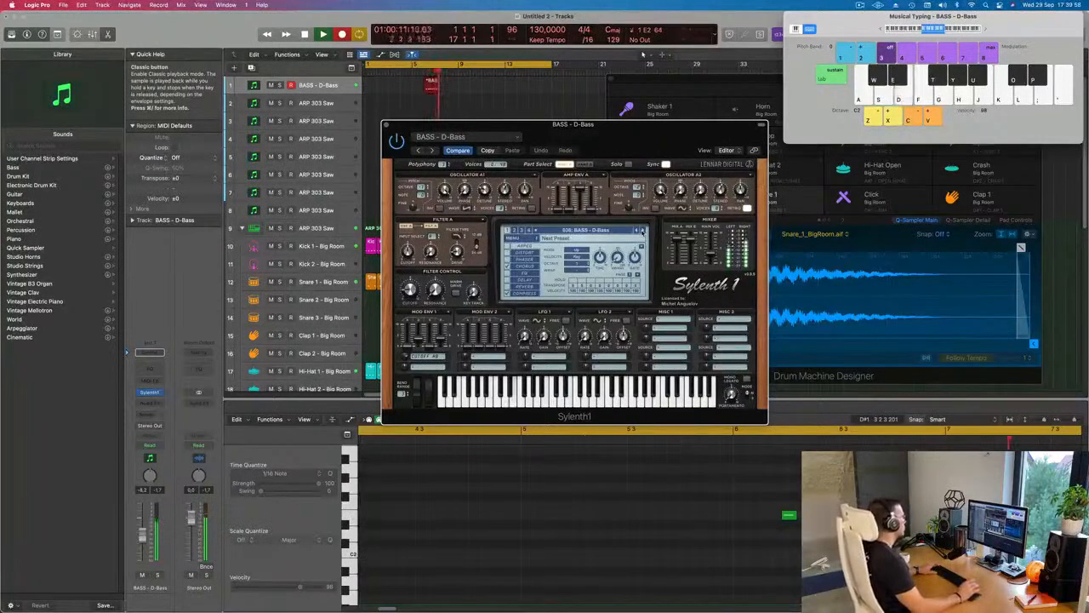
key(d)
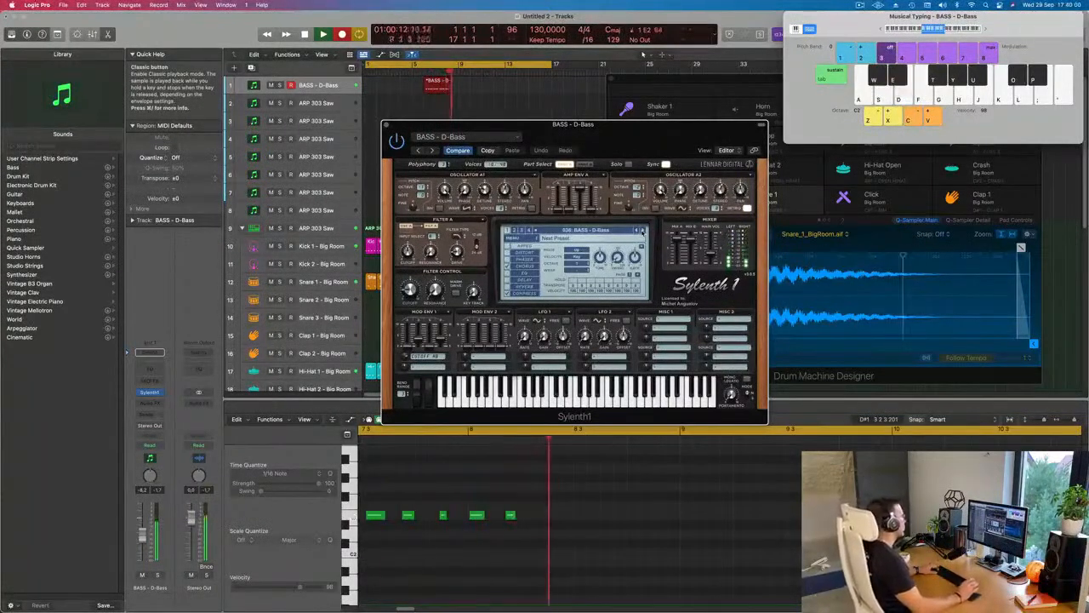
key(space)
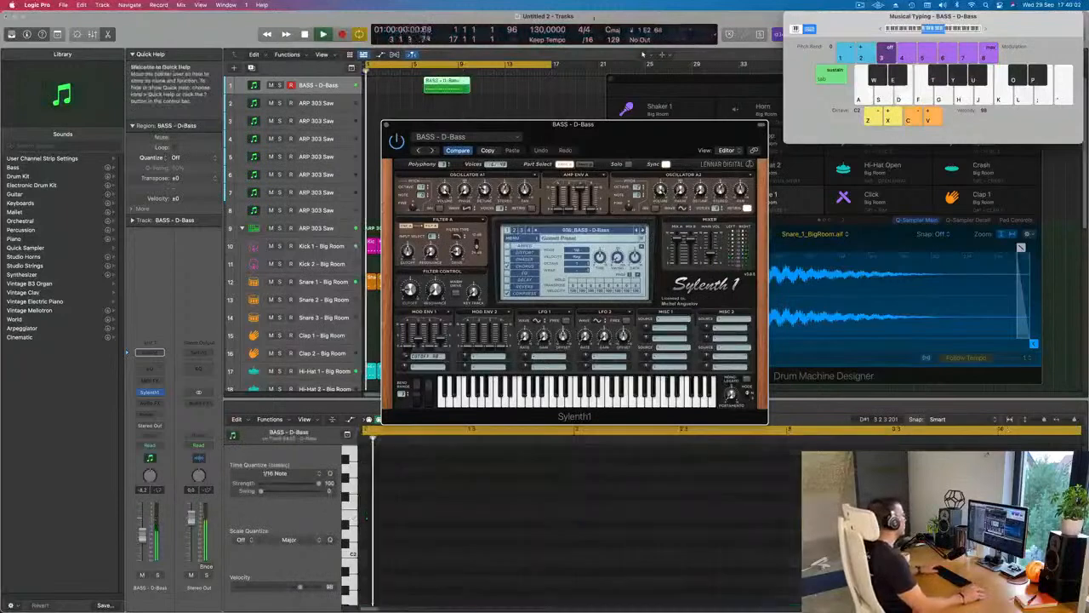
drag(444, 83, 387, 83)
key(space)
key(space)
Cut the first bar off the D-Bass region and move the remaining part back to bar 1.
click(552, 492)
key(super+a)
key(space)
key(super+Left)
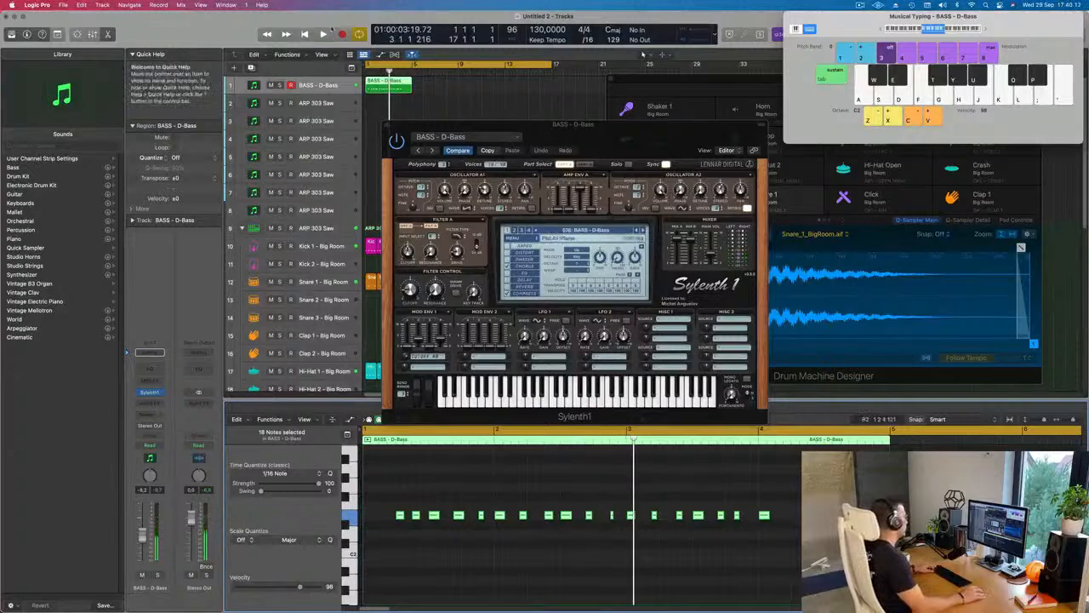
scroll(382, 87, up, 3)
key(super+Right)
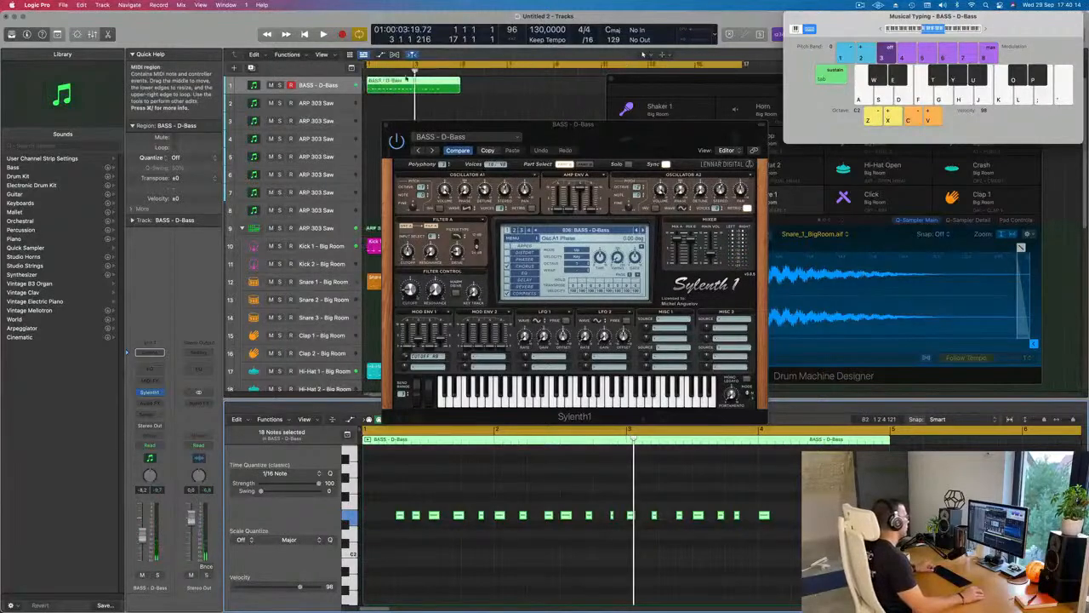
super+double_click(389, 81)
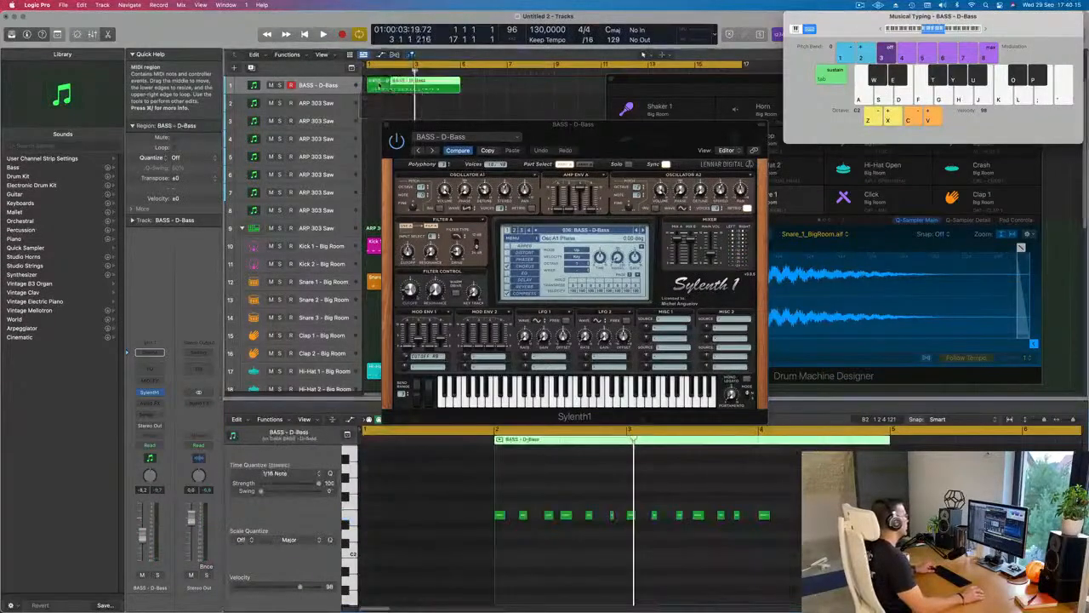
click(380, 83)
key(Delete)
drag(398, 85, 375, 85)
key(space)
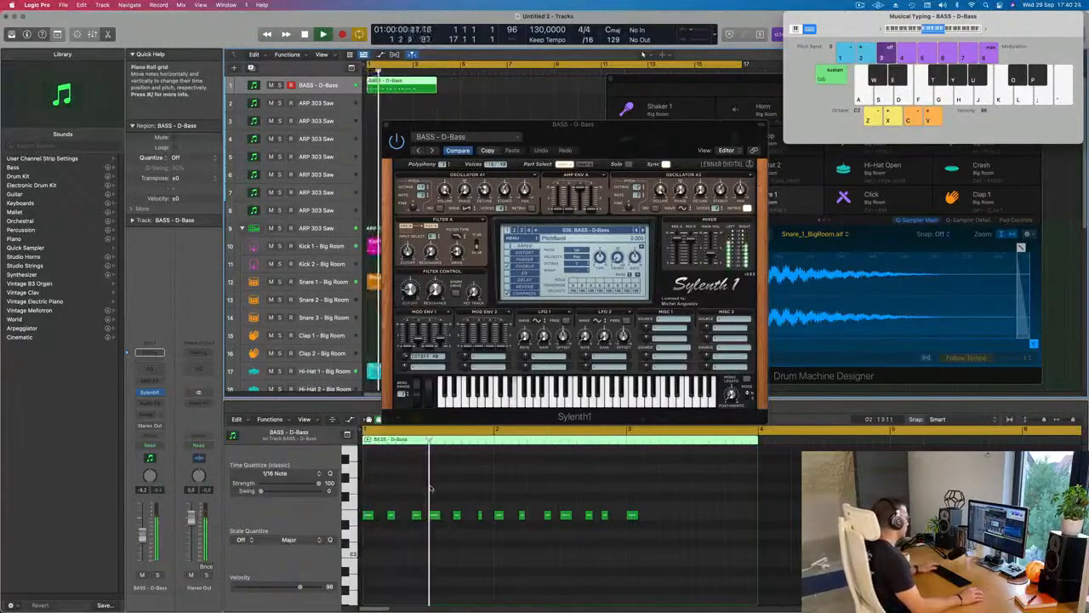
Delete the notes after the first bar and shorten the D-Bass region to two bars.
drag(501, 506, 681, 527)
key(Delete)
super+double_click(414, 84)
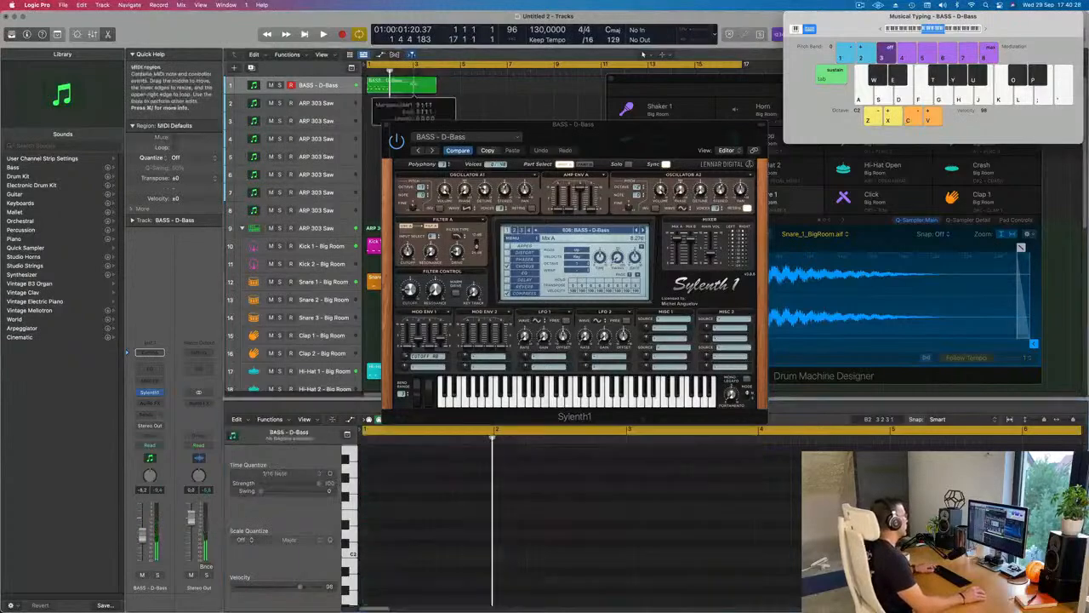
click(392, 84)
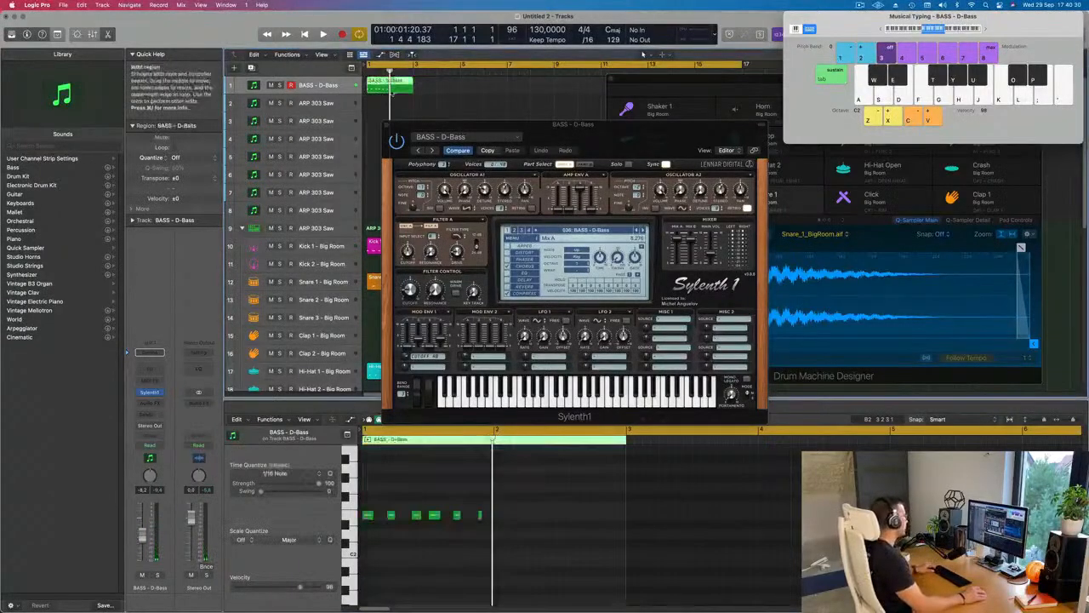
Copy the first bar's six notes into the second bar and play the pattern back.
mouse_move(512, 510)
mouse_down()
mouse_move(369, 518)
mouse_move(499, 515)
mouse_up()
scroll(511, 518, up, 3)
key(space)
scroll(405, 483, down, 3)
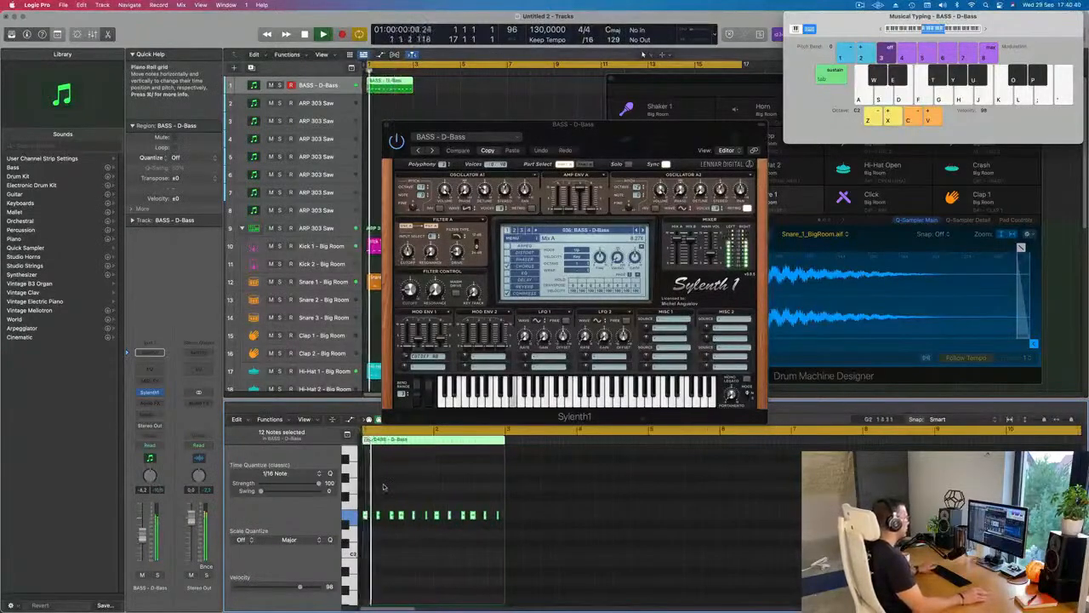
Move the Sylenth1 window aside and set its Filter Control cutoff to about 1.5 during playback.
drag(599, 133, 666, 132)
key(Return)
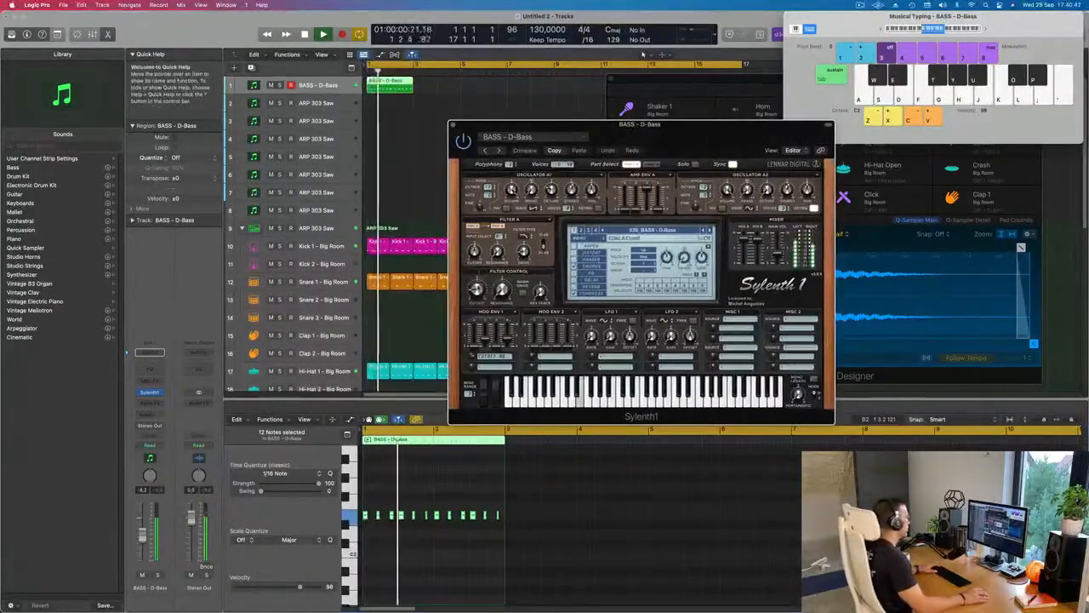
drag(476, 290, 477, 286)
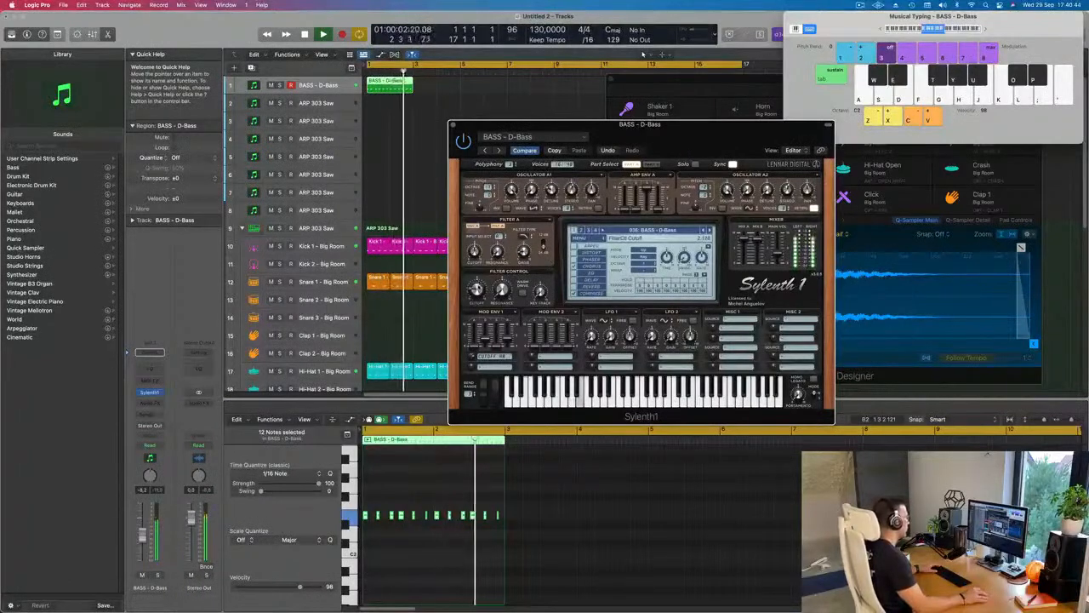
Repeat the two-bar D-Bass region five times.
key(super+r)
key(super+r)
key(super+r)
key(super+r)
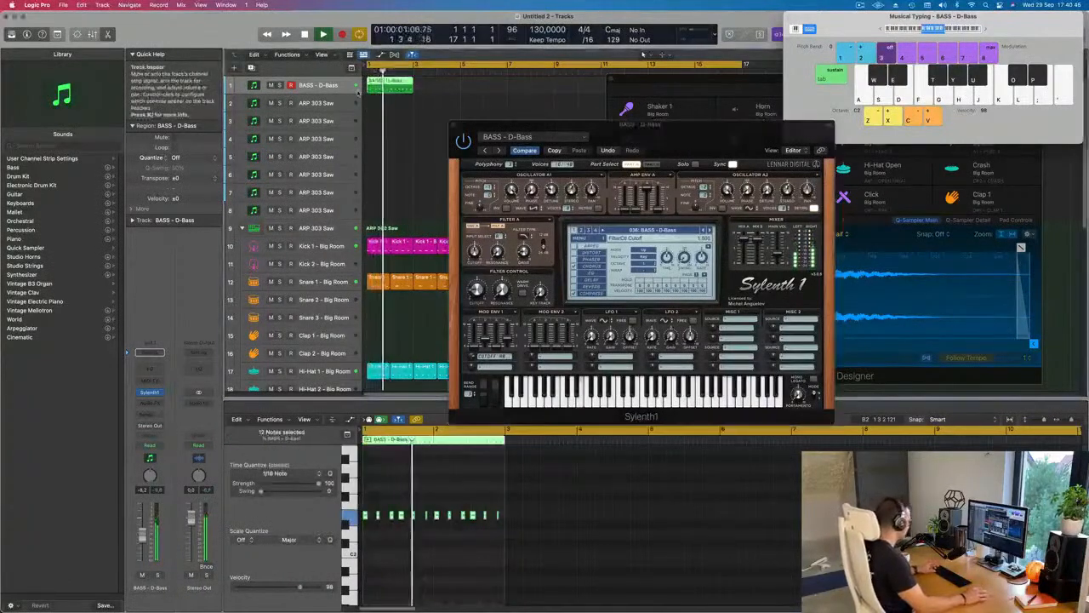
key(super+r)
Move the drum machine window aside and repeat the last two D-Bass regions to extend the line to bar 17.
drag(670, 80, 988, 168)
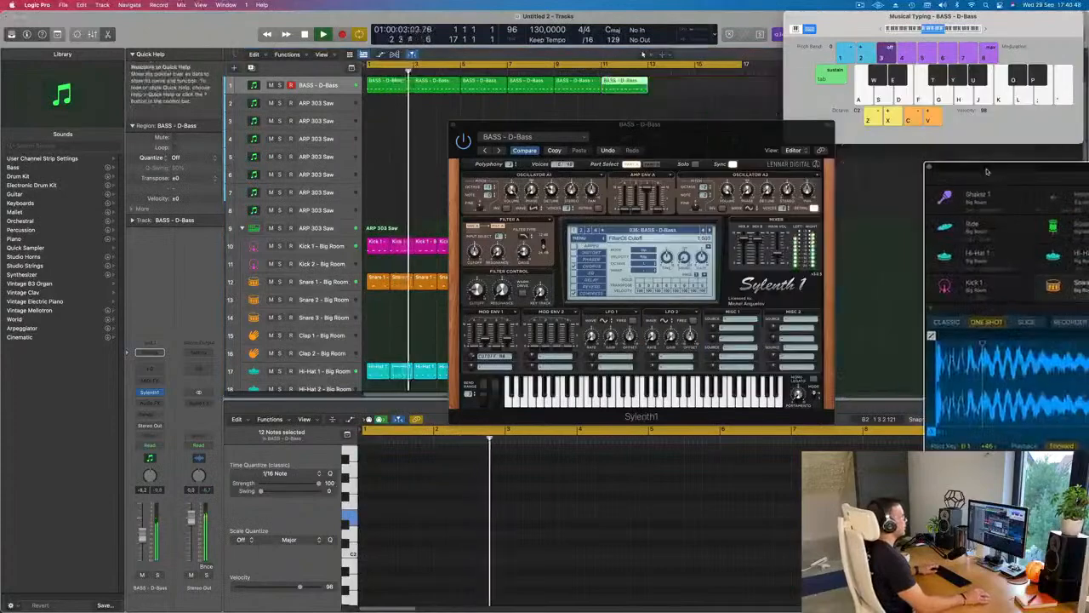
click(660, 90)
drag(596, 92, 587, 89)
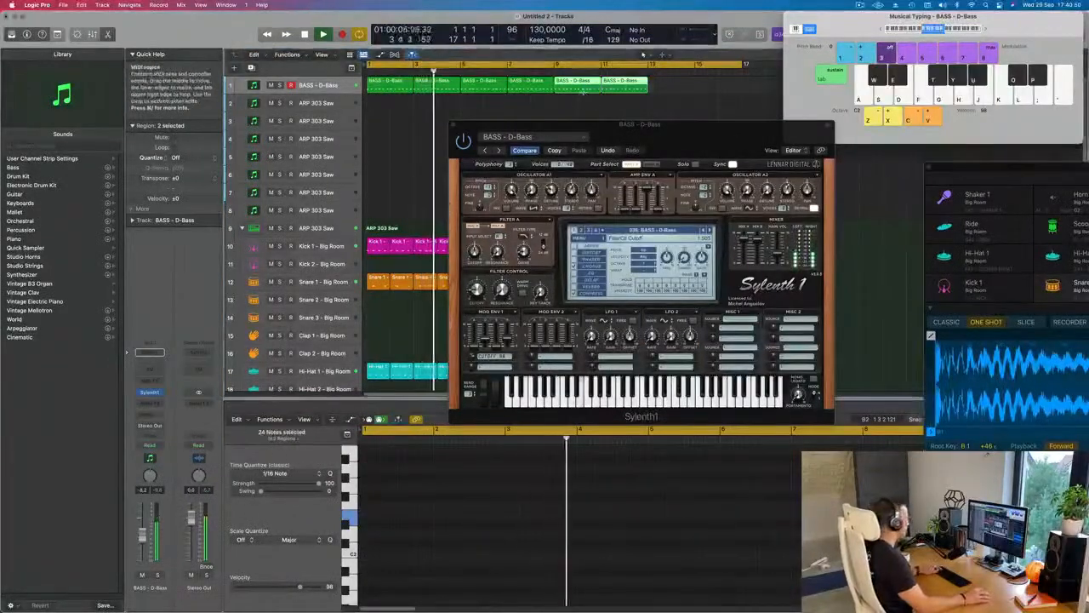
key(super+r)
key(super+Left)
Move the Sylenth1 window aside and step forward through the bass presets to BASS - Fat Bass while the loop plays.
drag(644, 136, 632, 143)
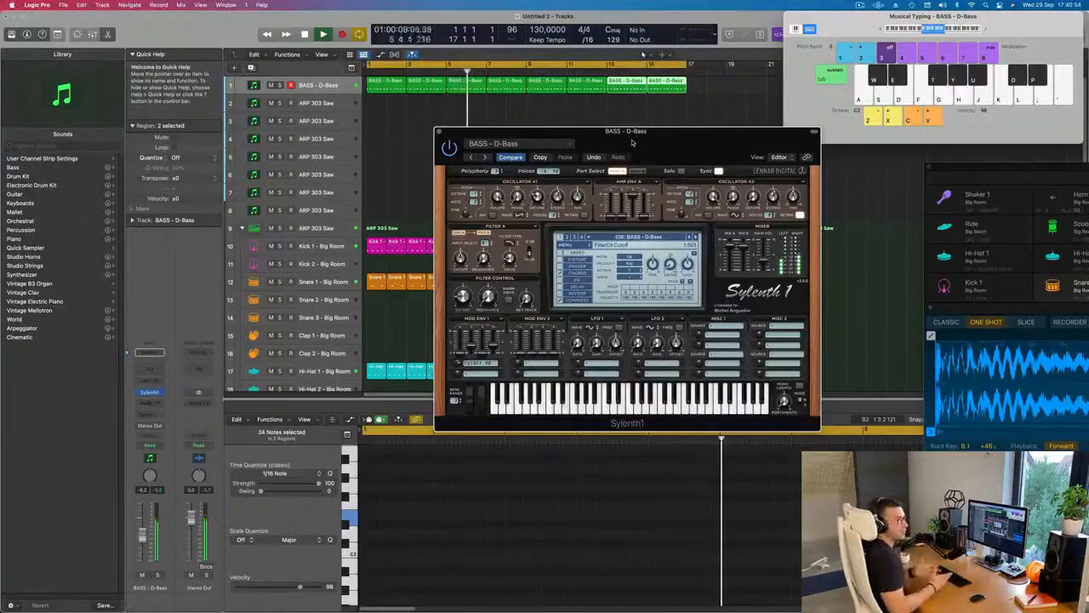
drag(633, 143, 557, 150)
click(620, 244)
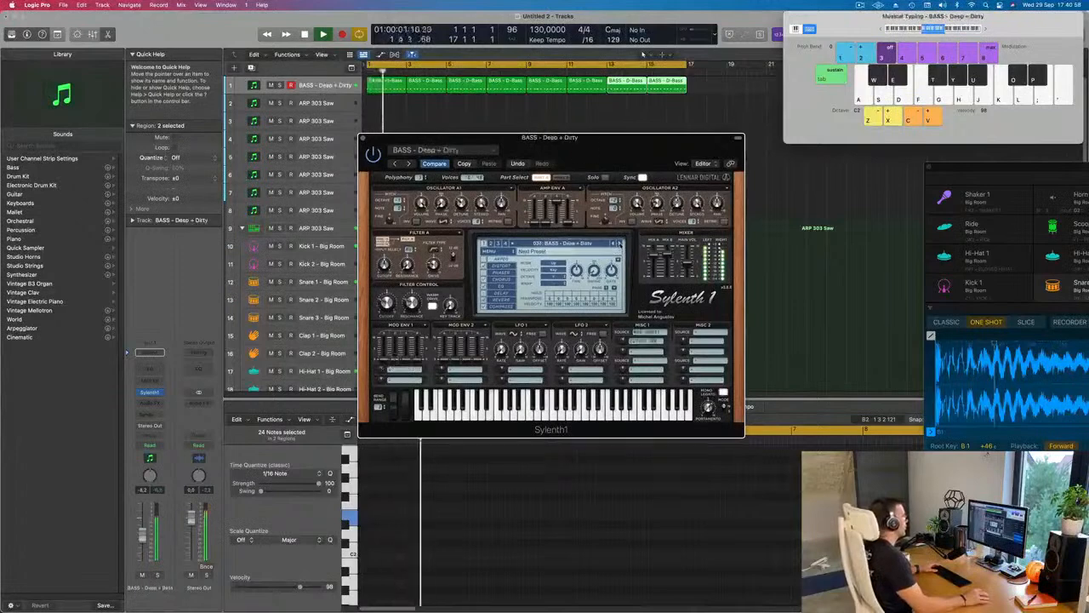
click(619, 243)
click(620, 244)
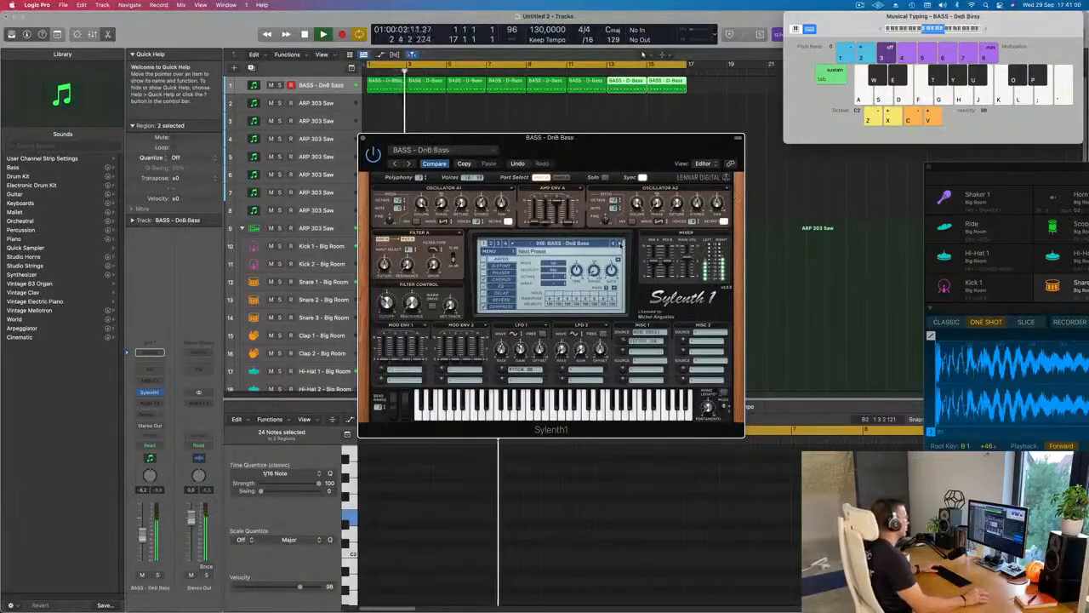
click(620, 244)
click(620, 243)
click(620, 244)
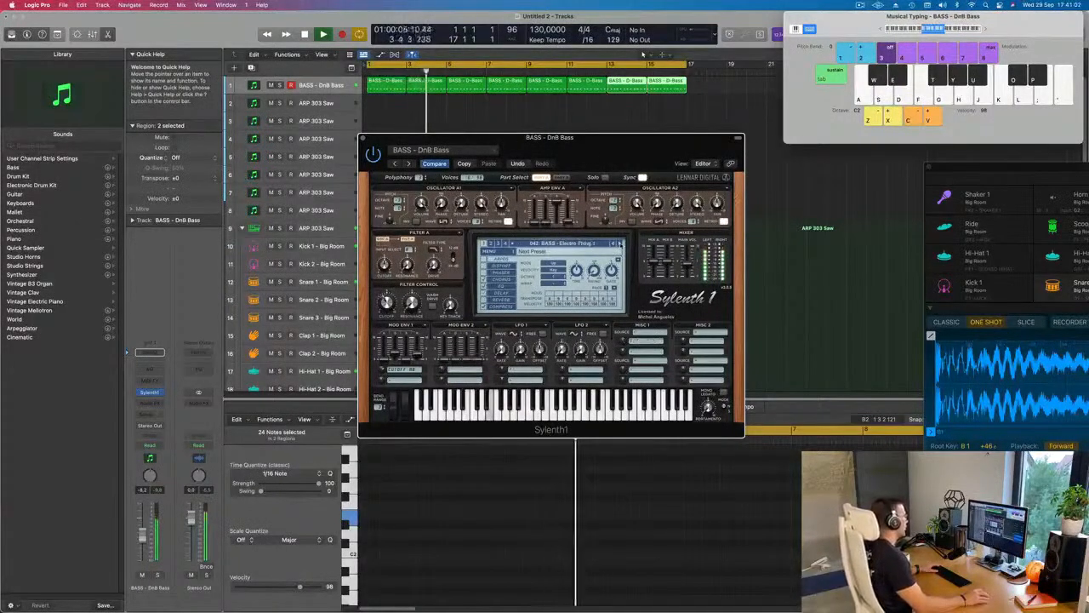
click(620, 244)
click(619, 243)
click(619, 243)
click(620, 243)
click(619, 243)
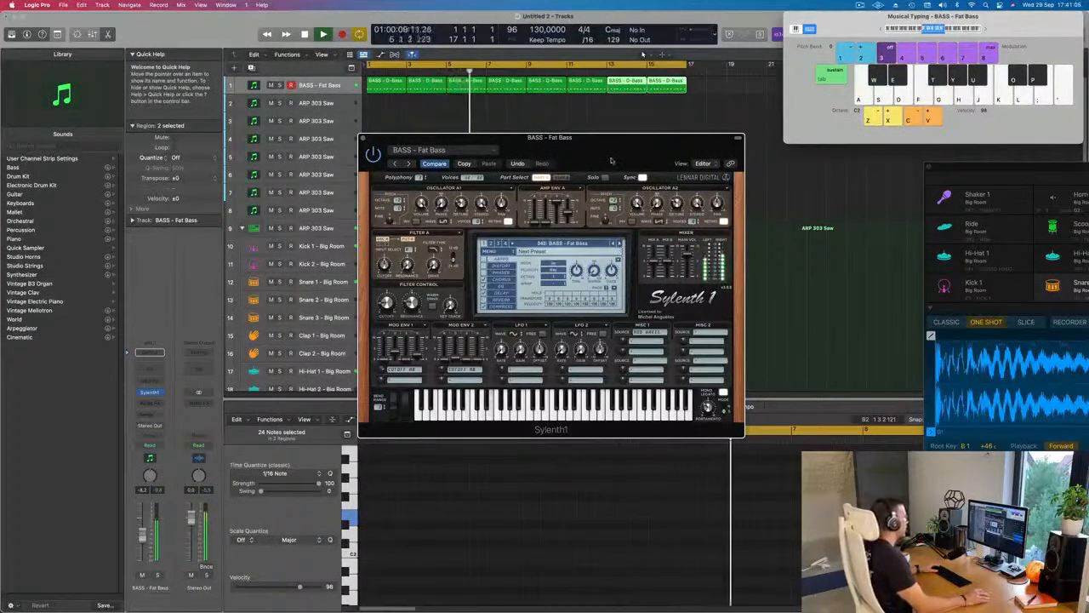
Reposition the Sylenth1 window, advance to the BASS - Feelin Good preset and copy its settings.
drag(610, 161, 664, 208)
click(674, 290)
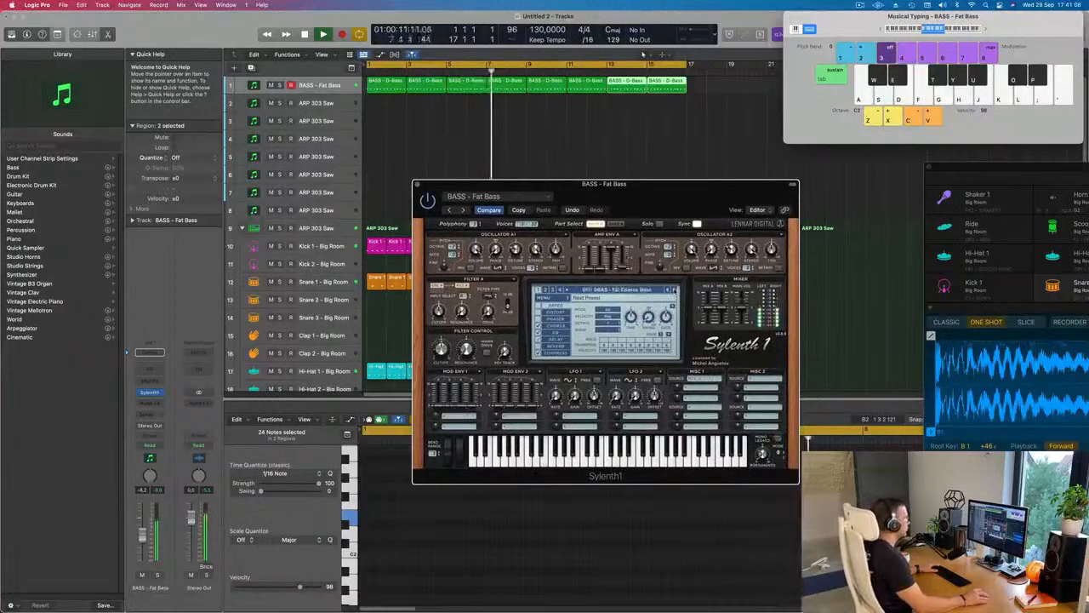
click(674, 290)
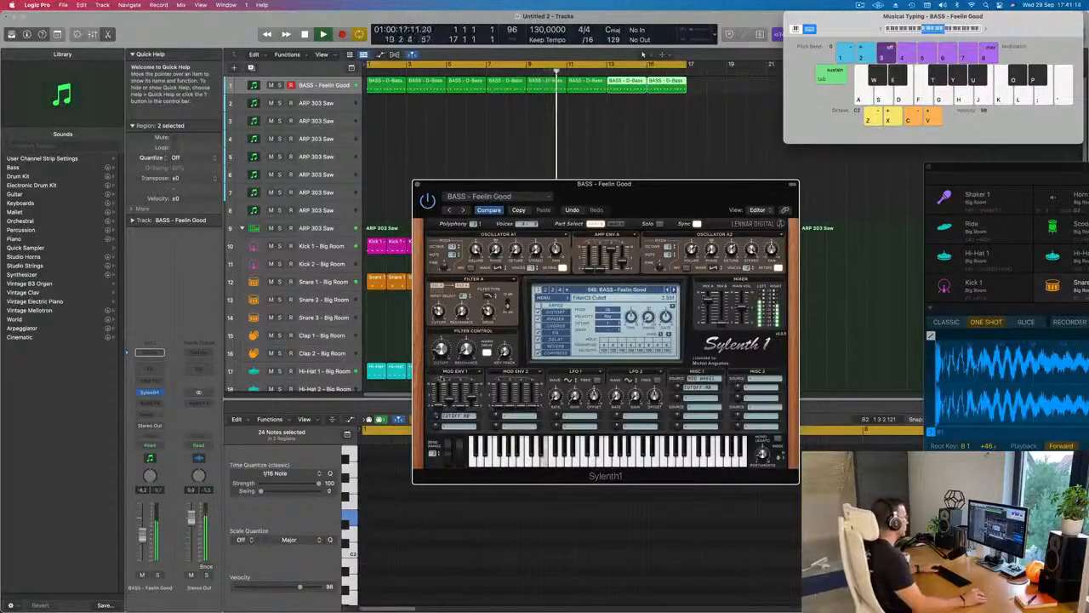
mouse_move(628, 193)
mouse_down()
mouse_move(597, 190)
mouse_move(630, 176)
mouse_move(610, 181)
mouse_move(621, 189)
mouse_up()
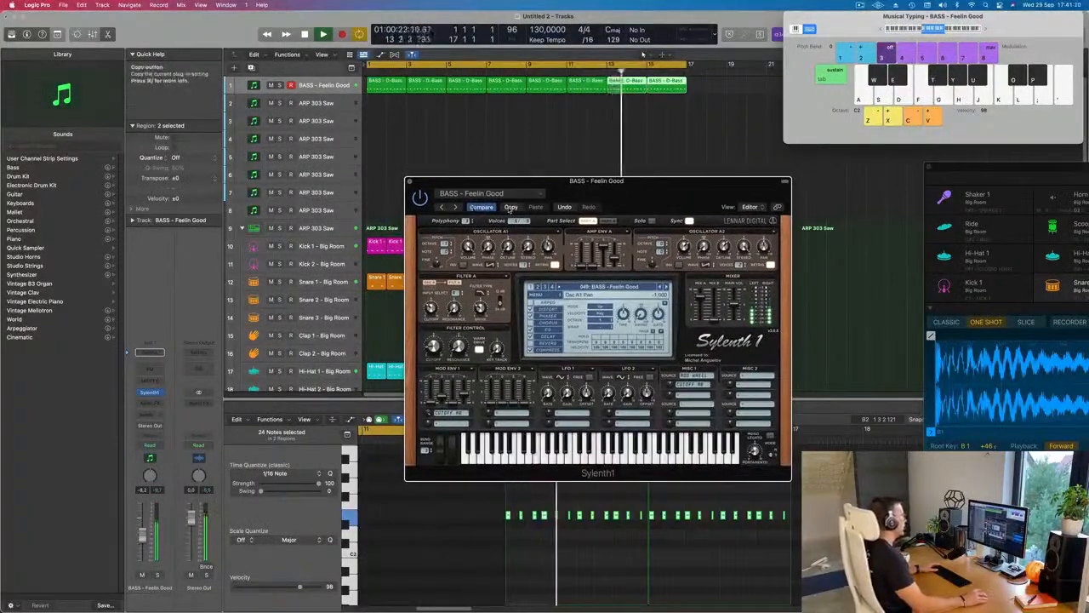
Audition the Sylenth1 presets after Feelin Good during playback and settle on BASS - Rush.
click(667, 288)
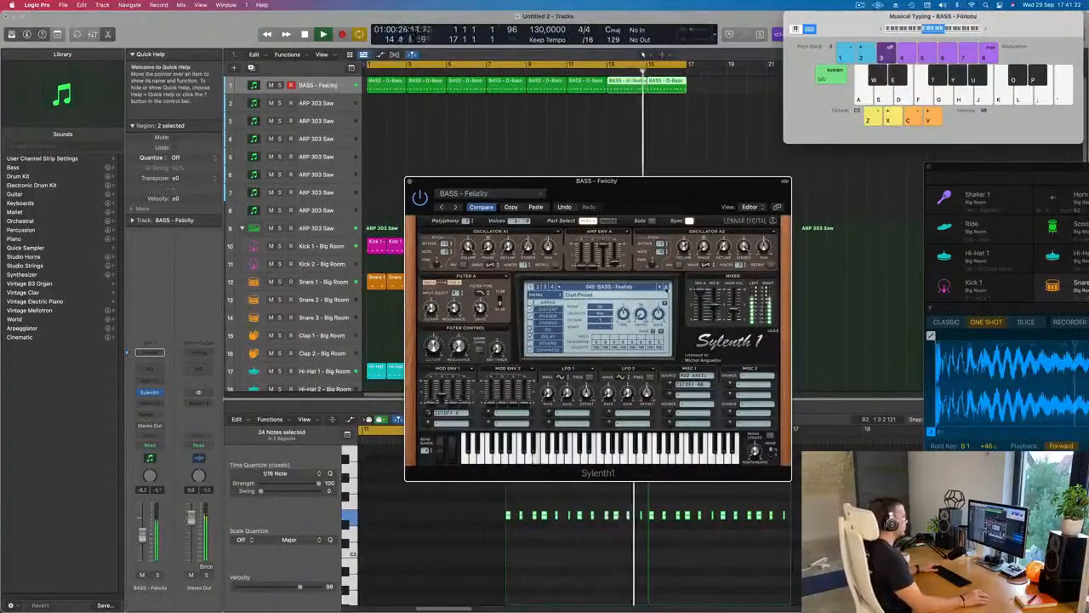
click(667, 288)
click(667, 288)
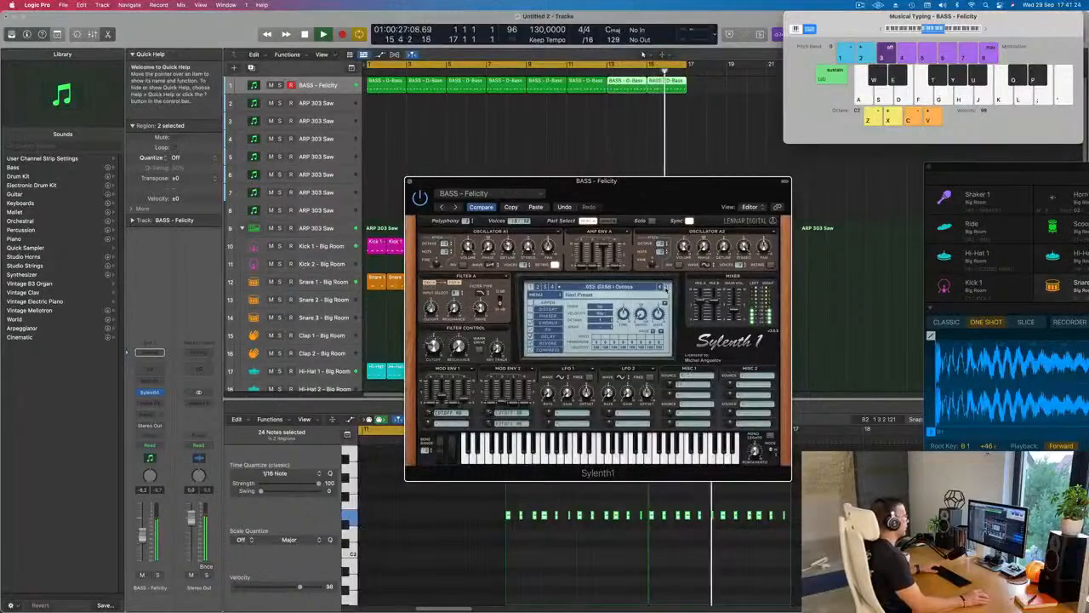
click(666, 288)
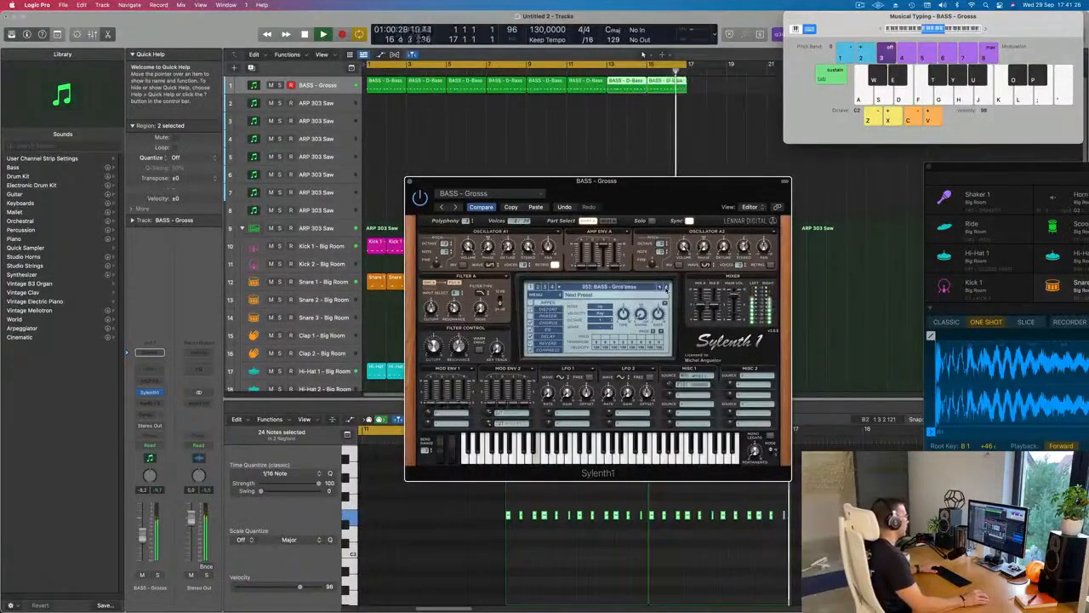
click(666, 287)
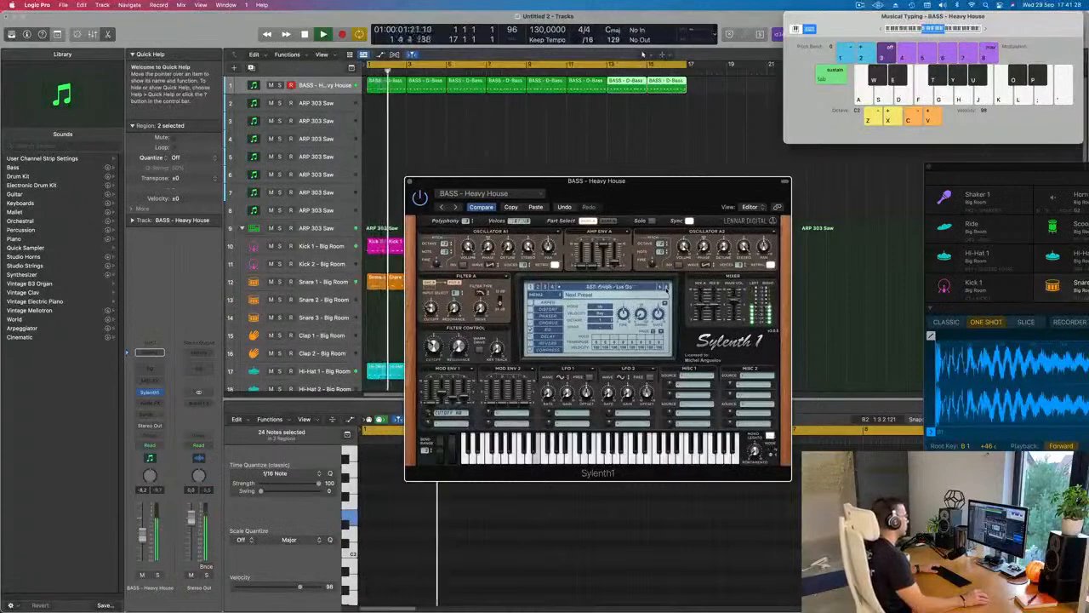
click(666, 288)
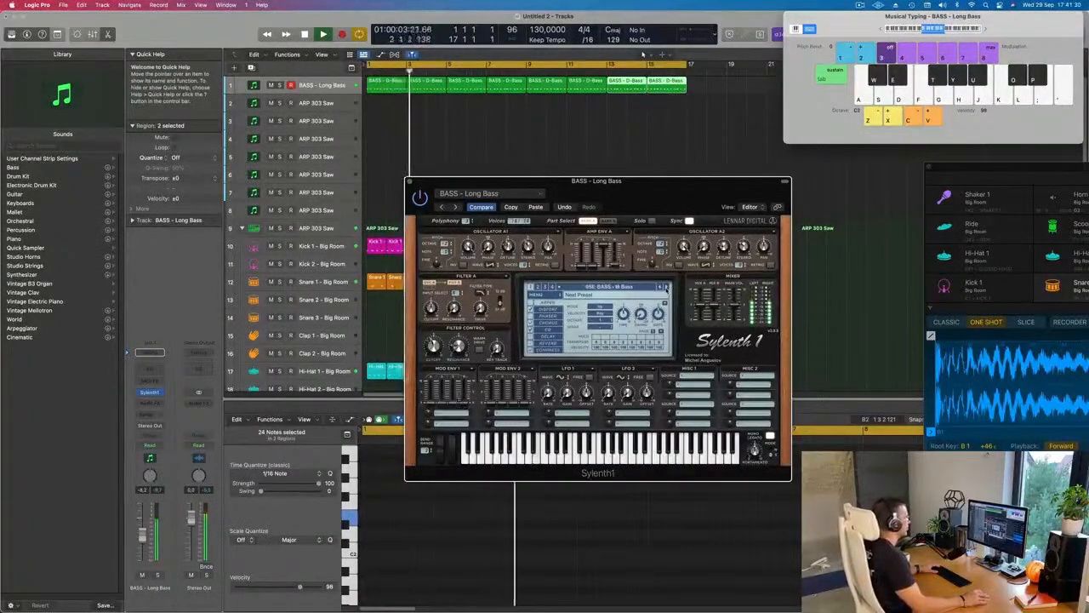
click(667, 288)
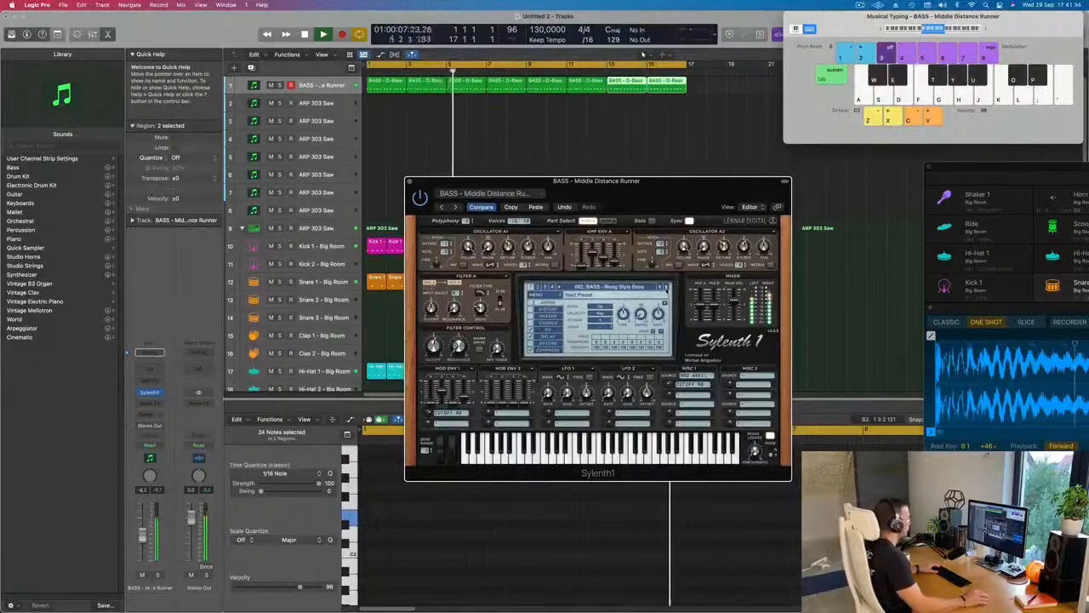
click(667, 288)
click(667, 288)
click(667, 289)
click(665, 289)
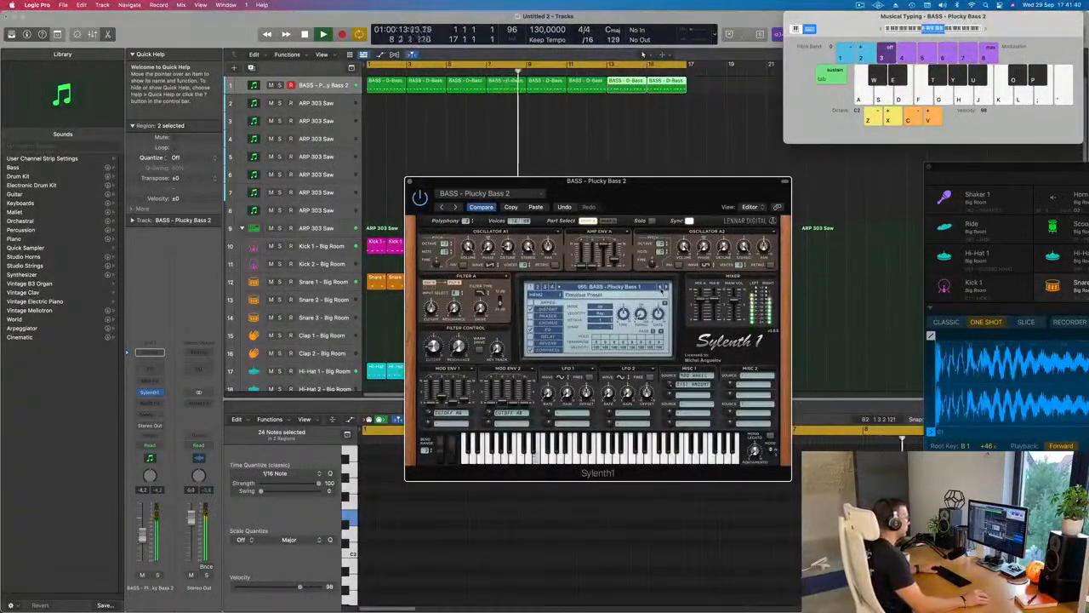
click(665, 287)
click(666, 287)
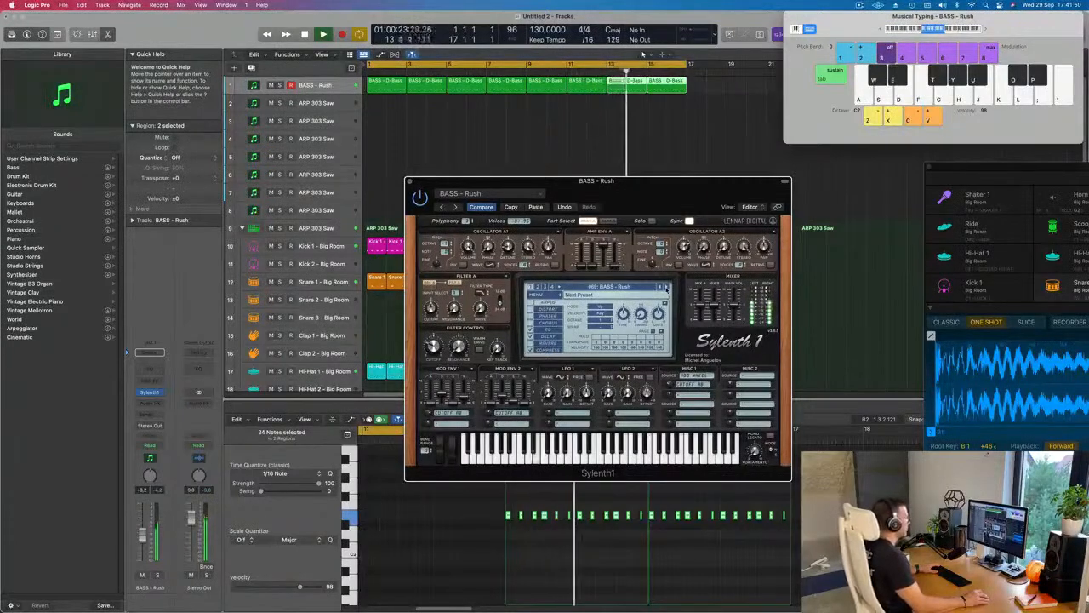
Audition the bass presets beyond Rush up to Trance Bassline 1 and return to BASS - Rush.
click(666, 288)
click(667, 287)
click(666, 288)
click(666, 288)
click(666, 288)
click(666, 288)
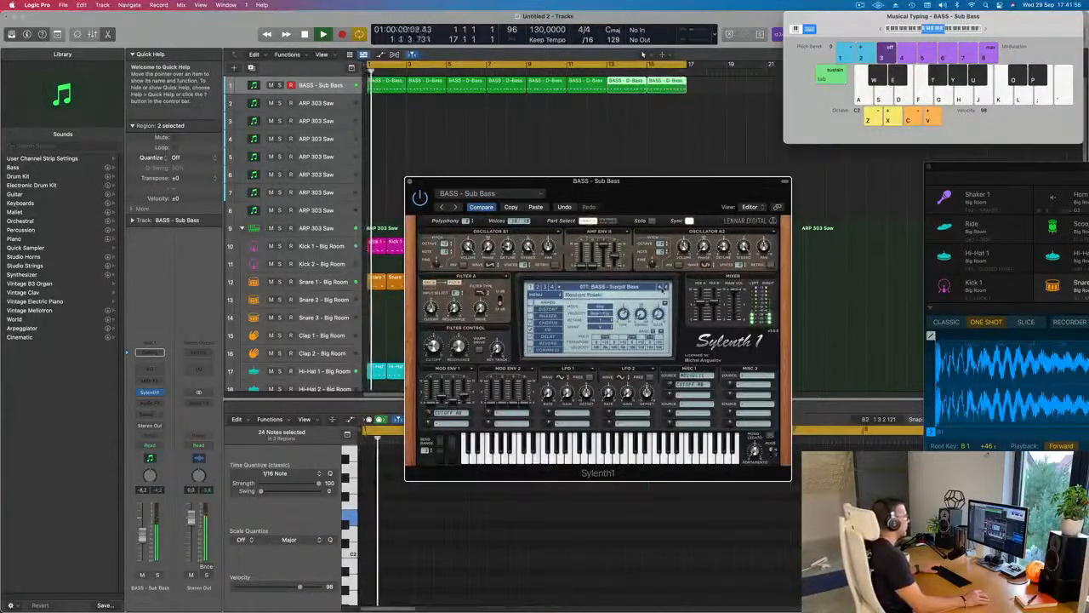
click(663, 287)
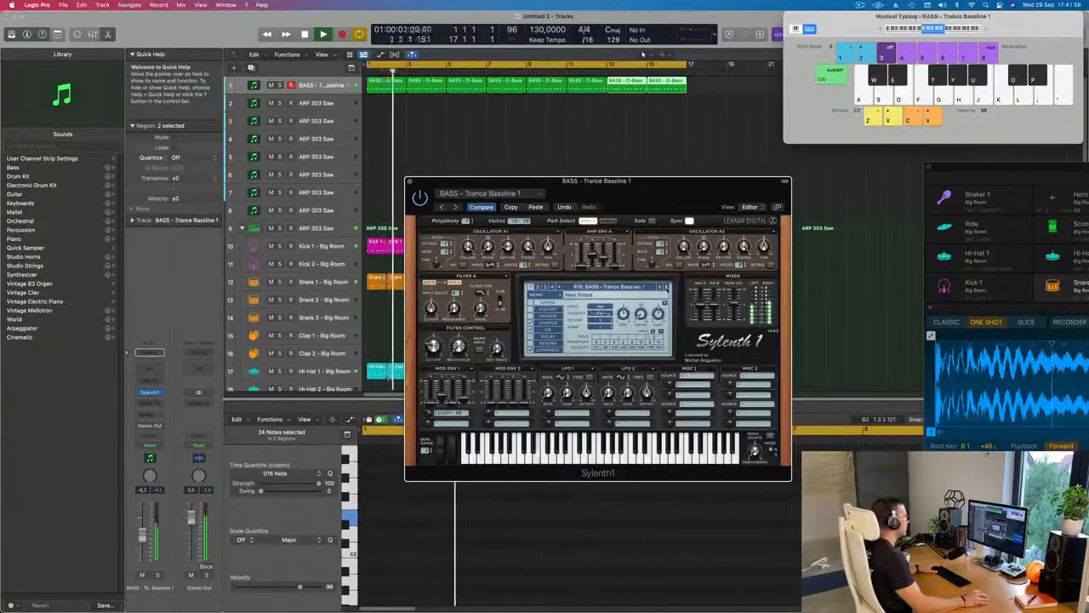
click(662, 287)
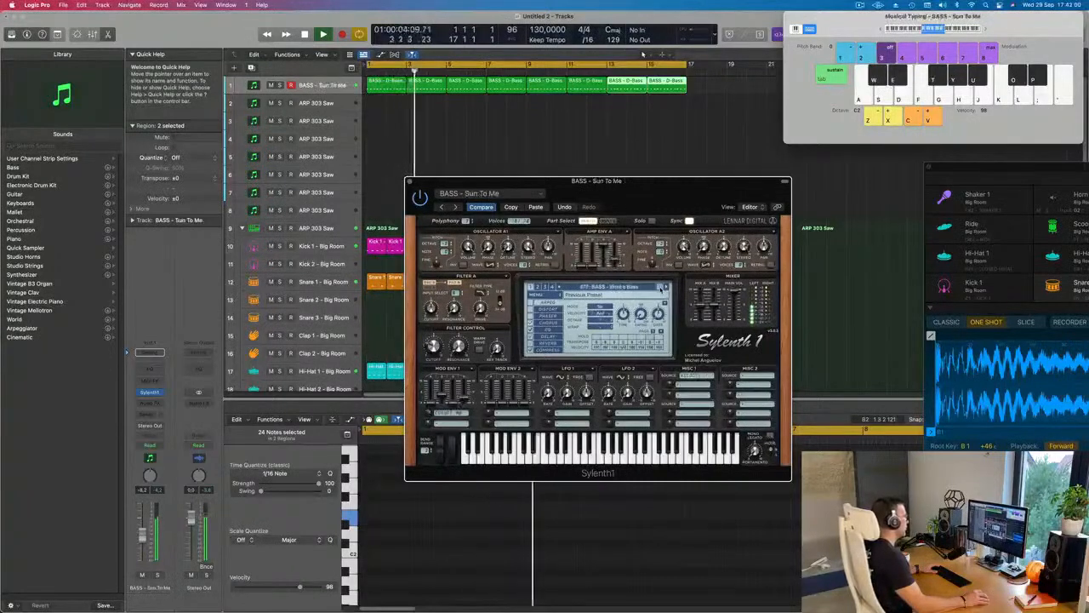
click(662, 288)
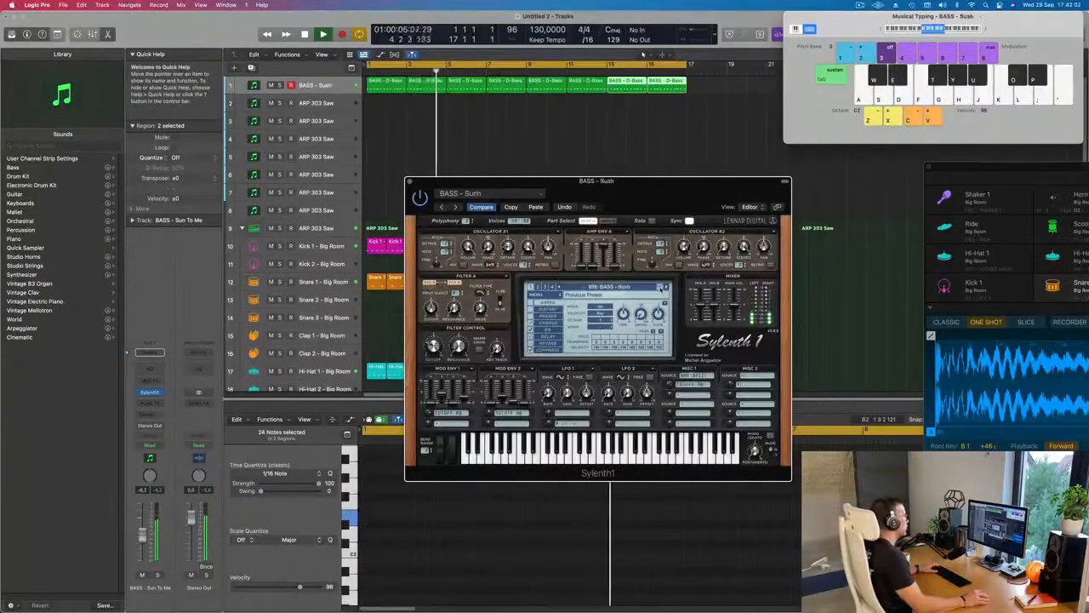
drag(666, 200, 671, 191)
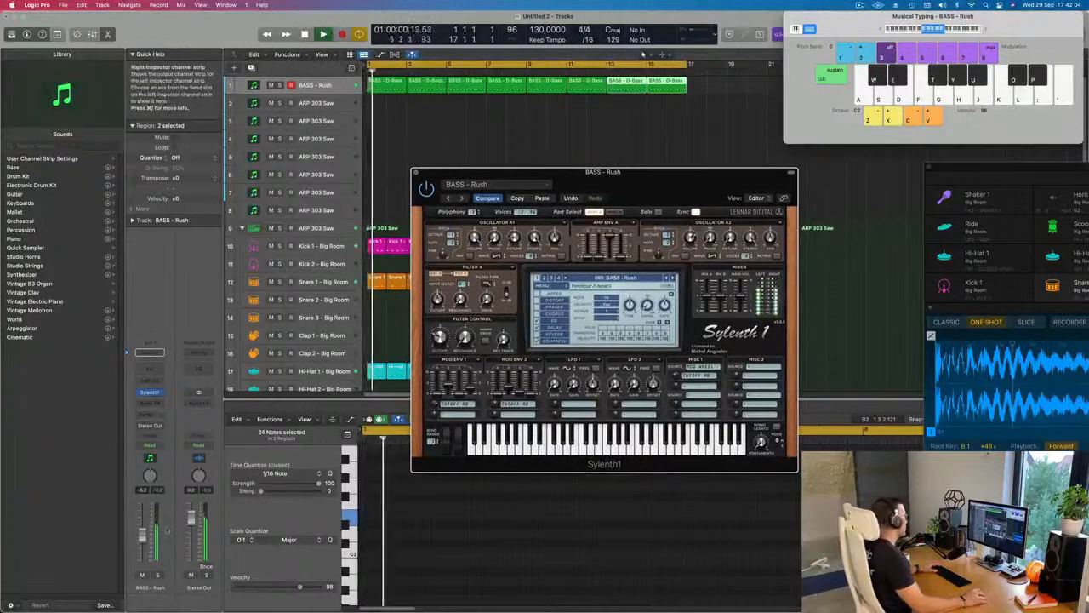
Insert a Compressor after Sylenth1 on the BASS - Rush track and move its window into clear view.
click(150, 404)
mouse_move(171, 445)
click(219, 445)
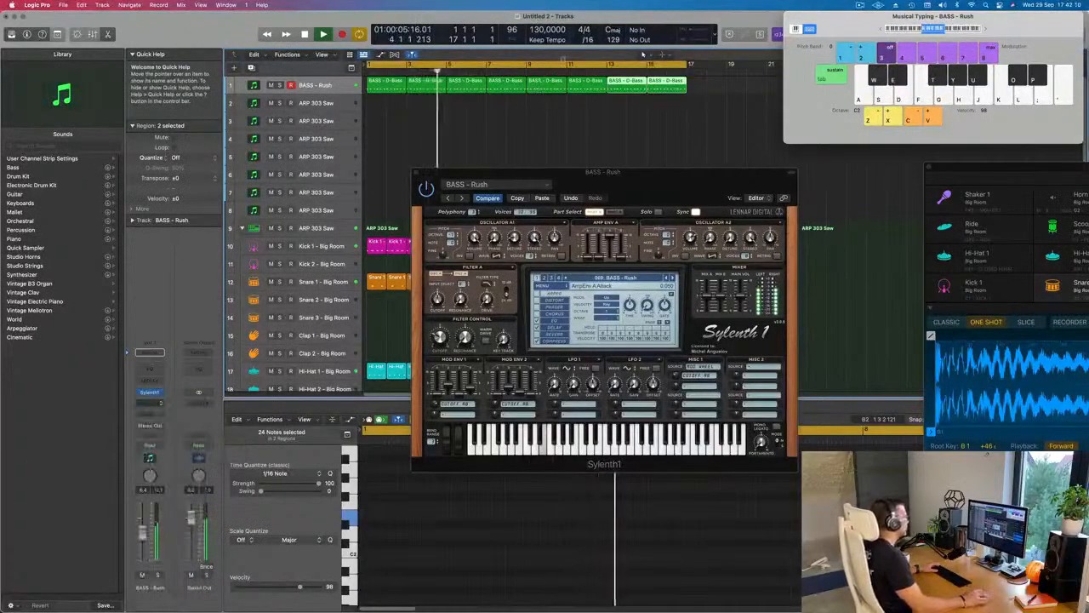
drag(610, 142, 569, 135)
Side-chain the Compressor to Kick 1 - Big Room (Inst 9), lower its release and close the plug-in.
click(779, 127)
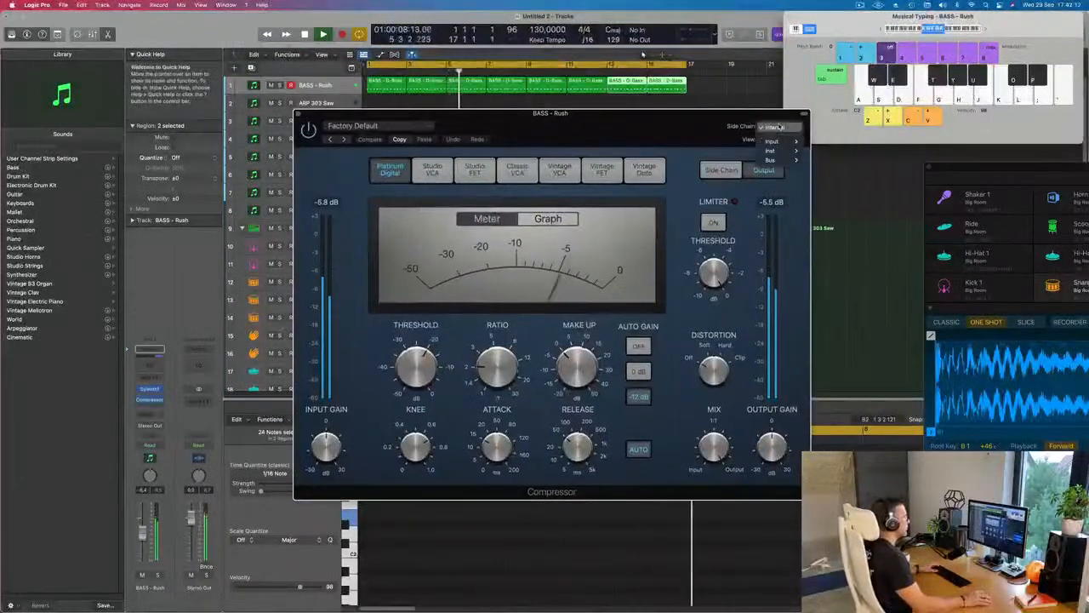
mouse_move(787, 150)
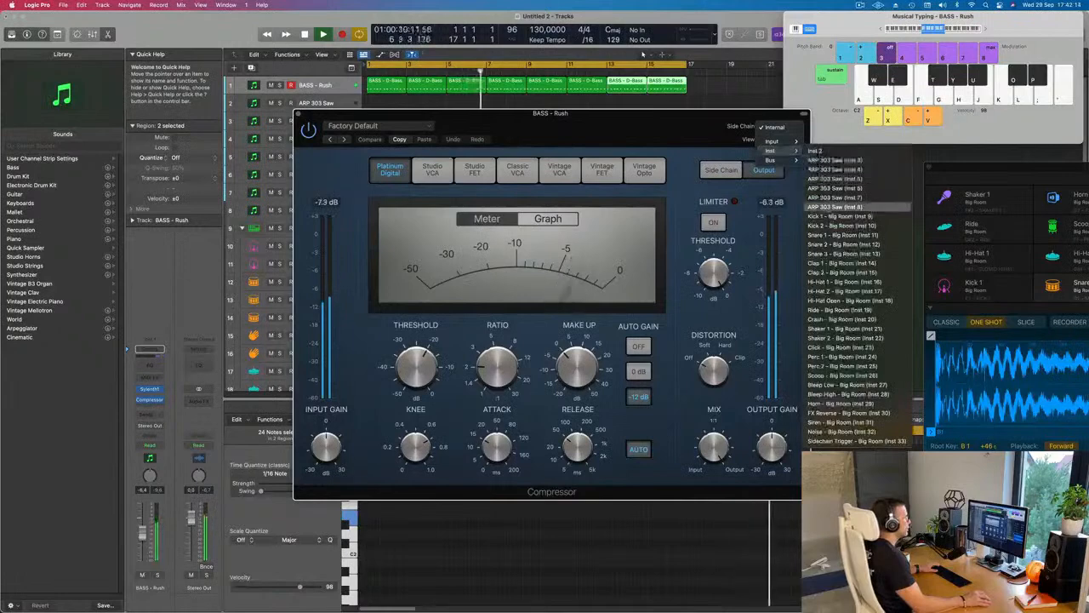
click(838, 216)
drag(582, 451, 516, 463)
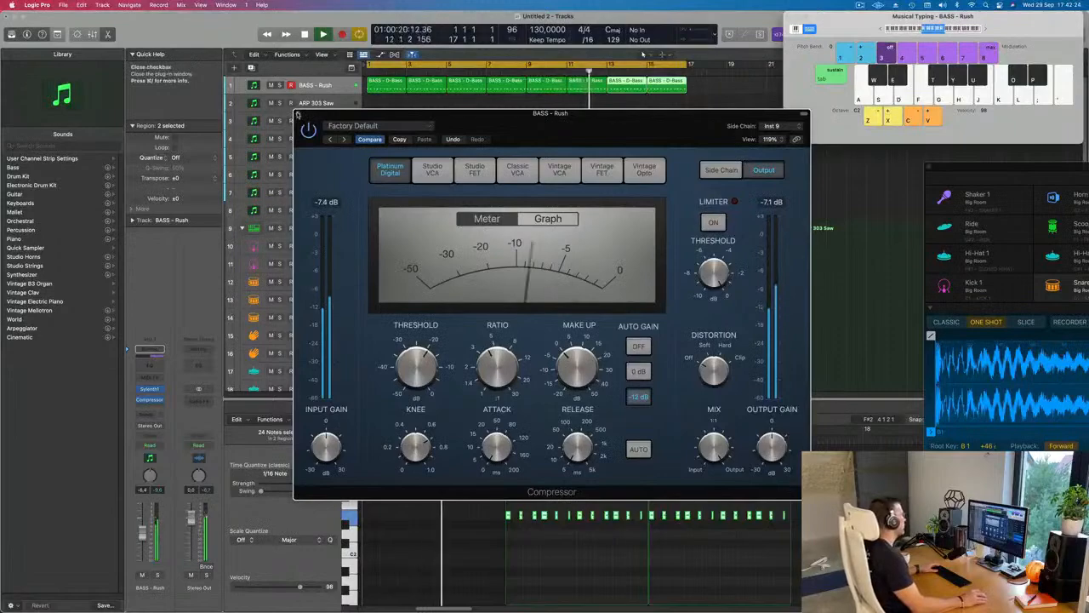
click(297, 114)
Move the Sylenth1 window out of the way and duplicate the BASS - Rush track with its settings.
drag(667, 186, 735, 214)
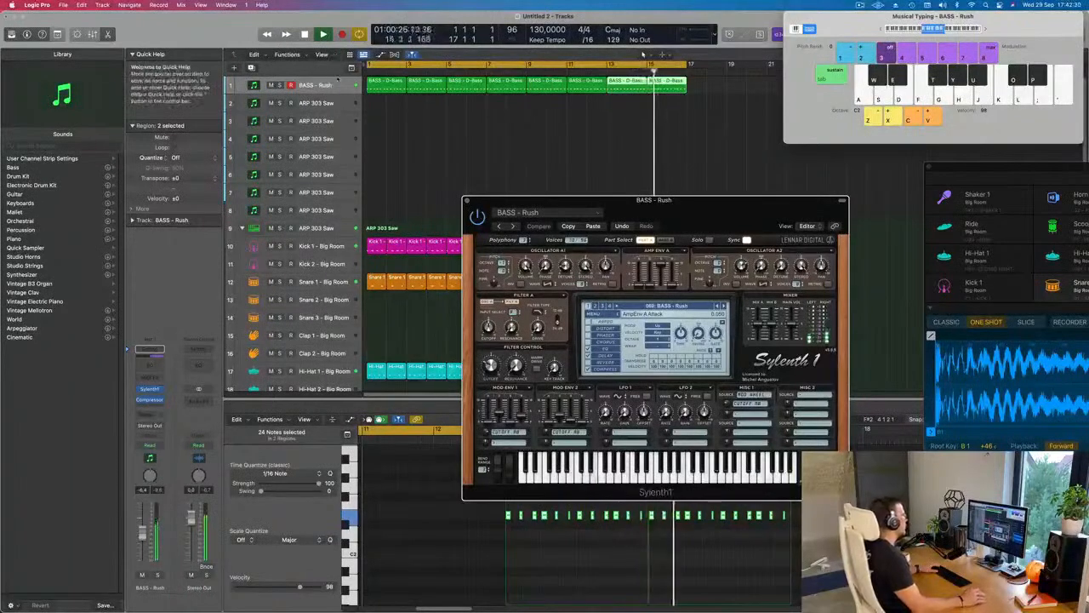
click(336, 80)
key(super+d)
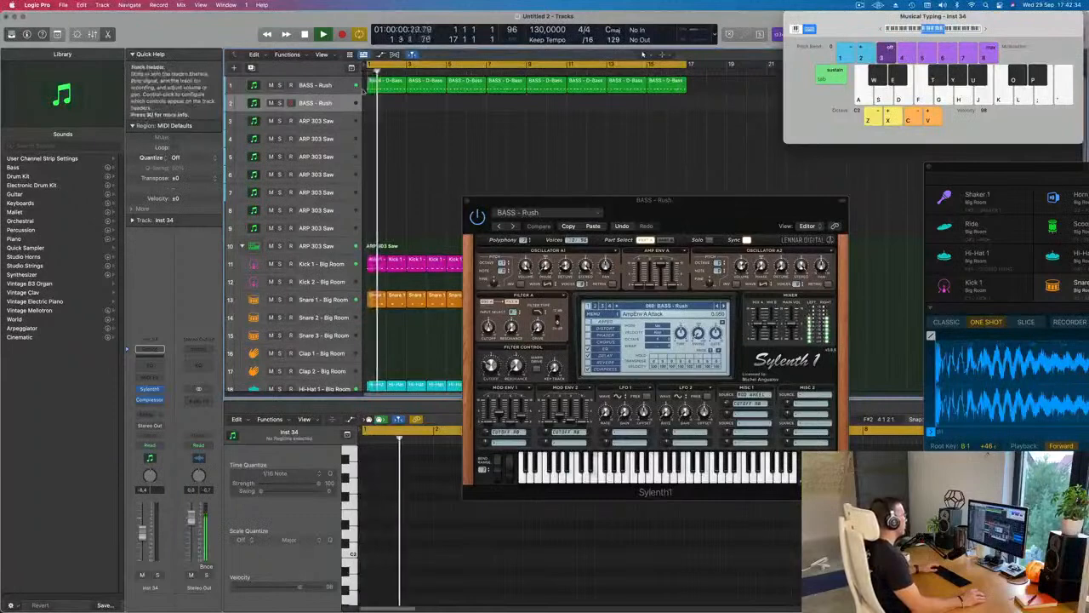
Move all the D-Bass regions to the duplicated track and copy the first region back to track 1.
key(Up)
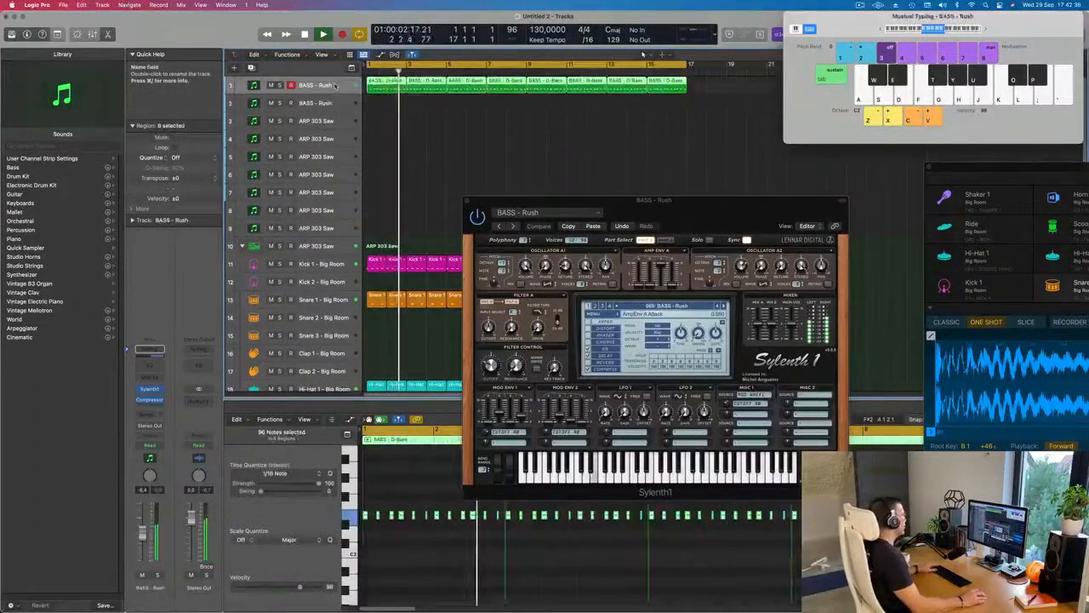
drag(384, 104, 709, 85)
drag(396, 82, 387, 85)
click(387, 84)
click(388, 103)
Paste the copied Feelin Good settings into the first bass track's Sylenth1 and briefly solo the track from the start.
click(628, 198)
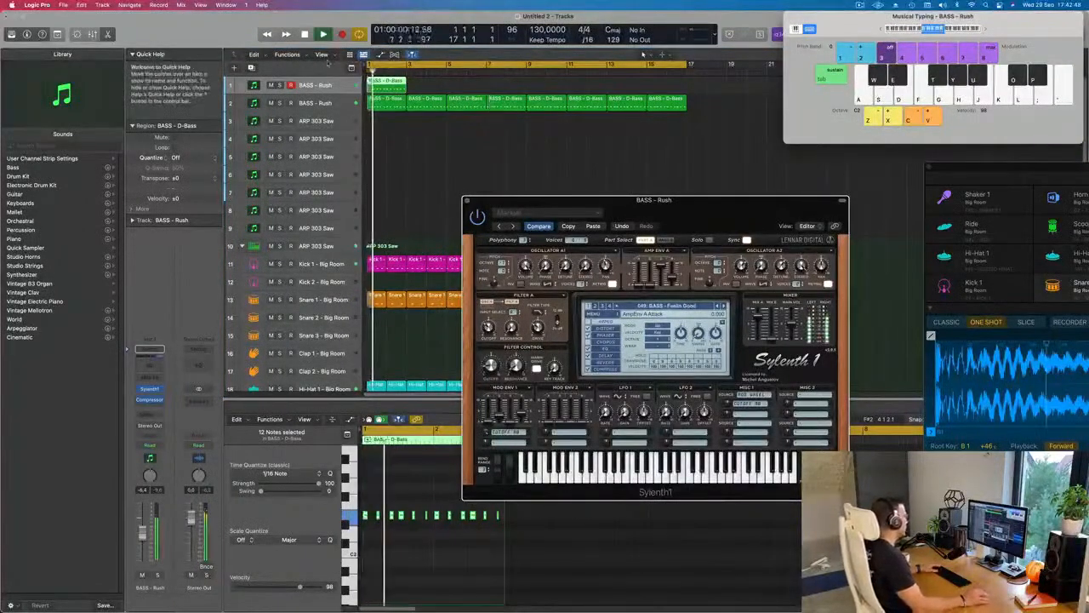
click(279, 85)
key(Return)
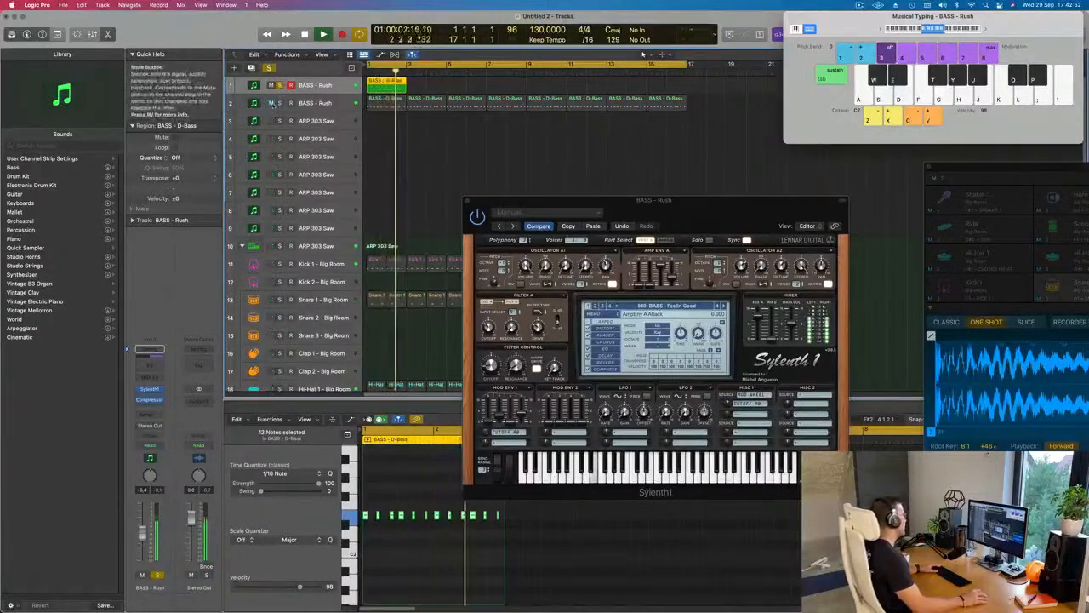
click(279, 85)
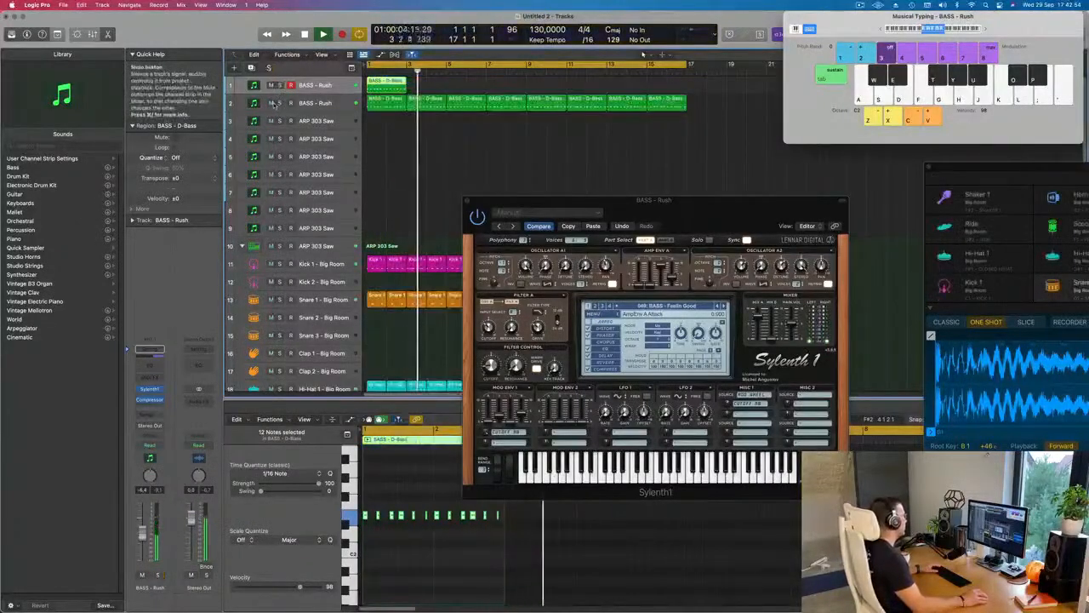
Mute the second bass track and repeat the two-bar D-Bass region on track 1 up to bar 17.
click(270, 103)
key(Return)
key(Return)
key(super+r)
key(super+r)
key(super+r)
key(super+r)
key(super+r)
key(super+r)
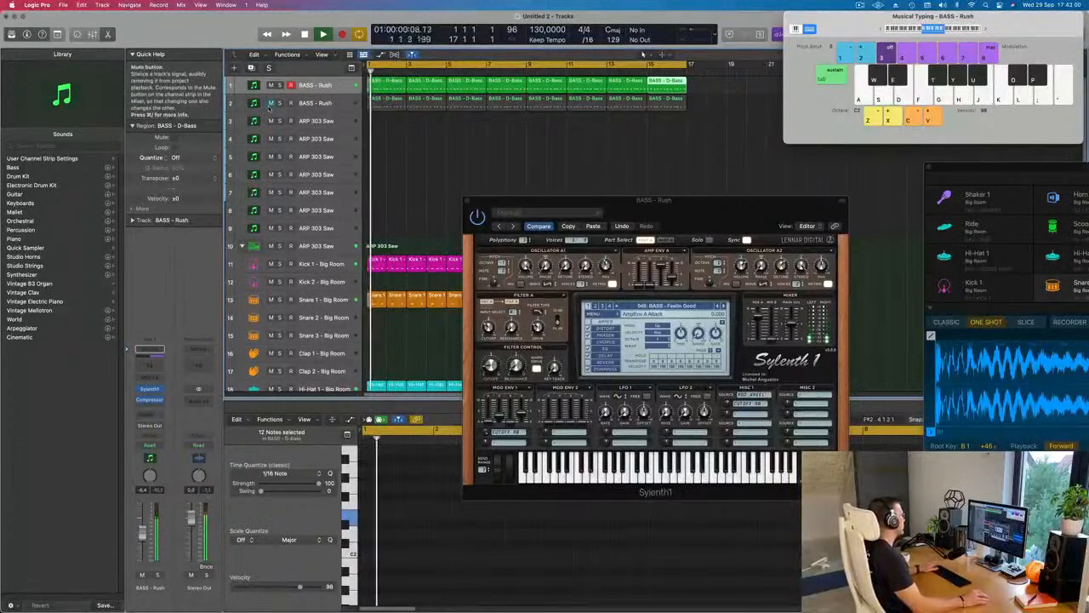
Unmute the second bass track, mute the first, and select the second during playback.
click(271, 103)
key(super+Left)
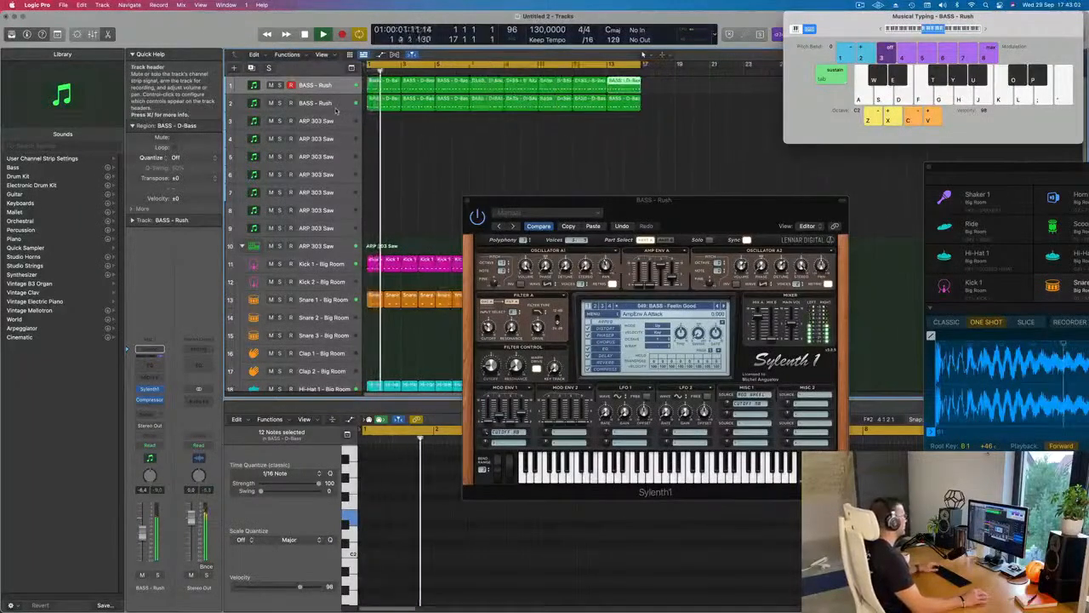
key(super+Left)
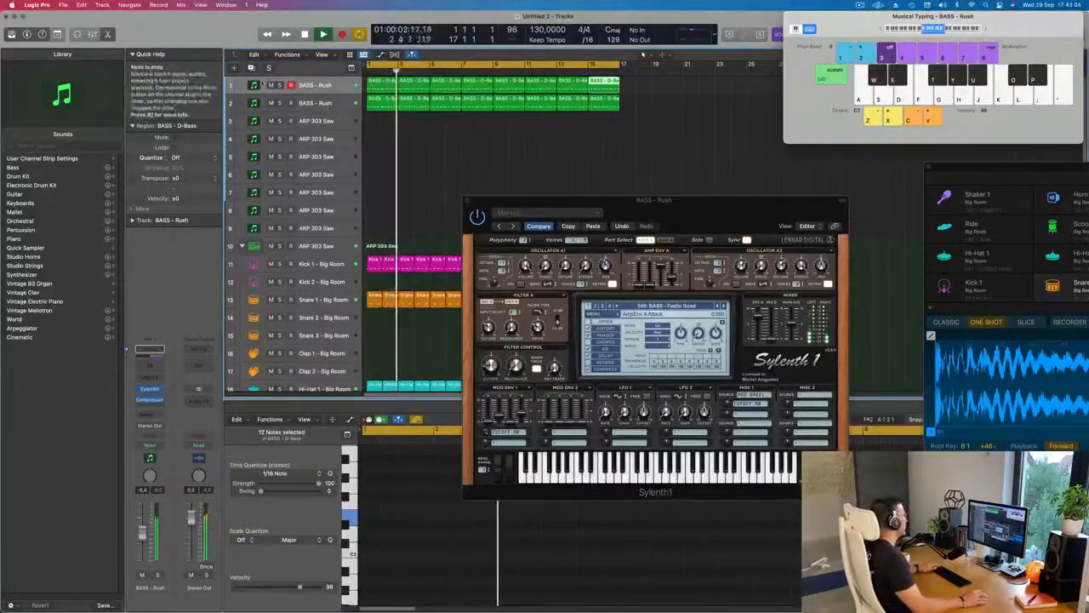
click(271, 85)
click(338, 105)
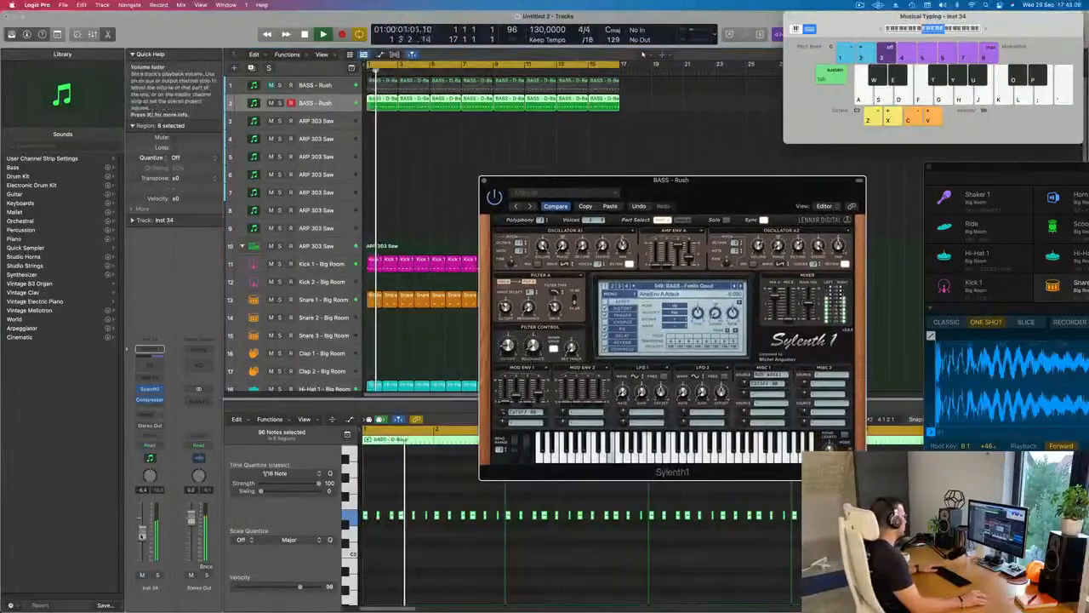
Restart playback and adjust the filter control cutoff of the first bass track's Feelin Good sound.
key(space)
key(space)
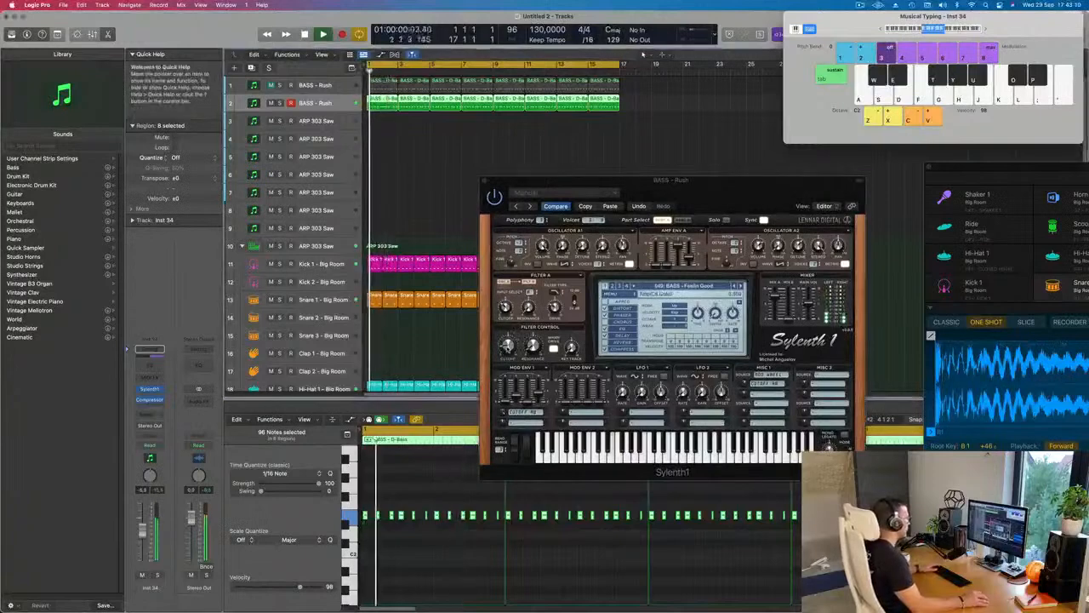
drag(508, 345, 510, 364)
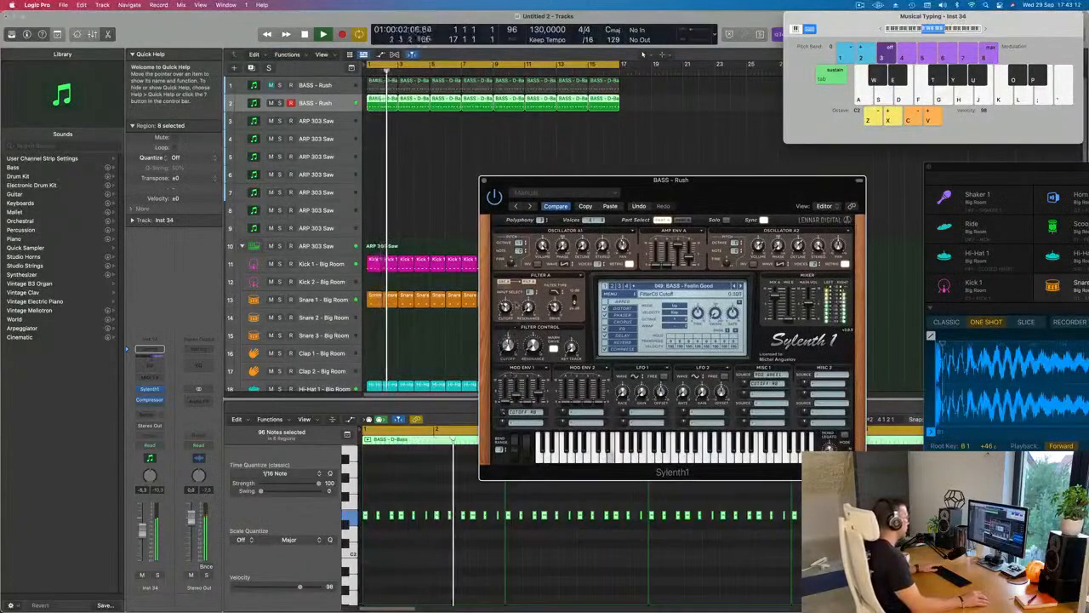
click(323, 106)
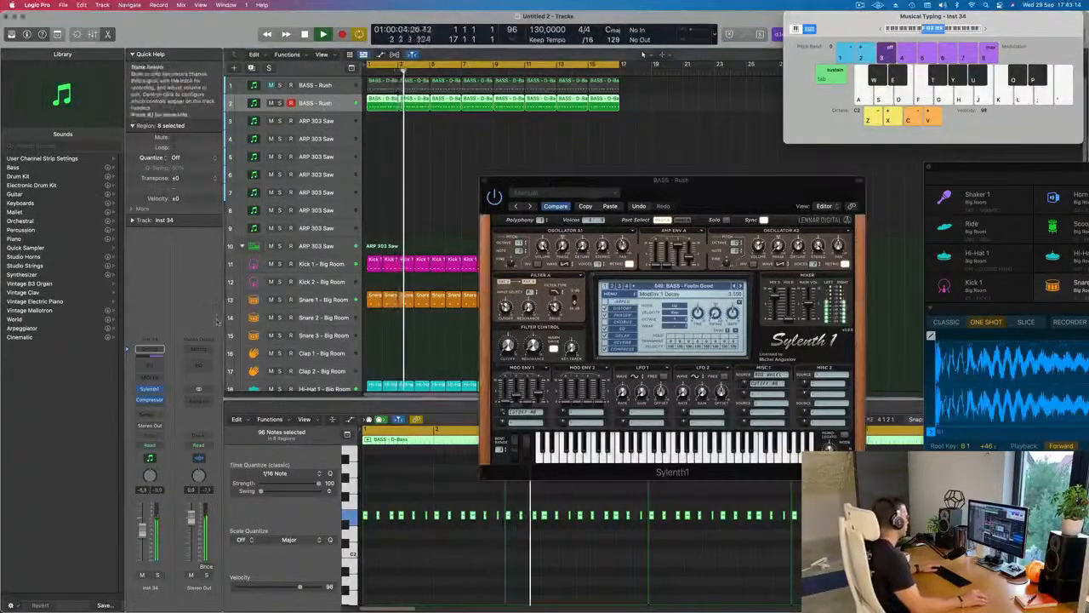
Adjust the filter control cutoff in the second bass track's Sylenth1 and close both Sylenth1 windows.
click(151, 390)
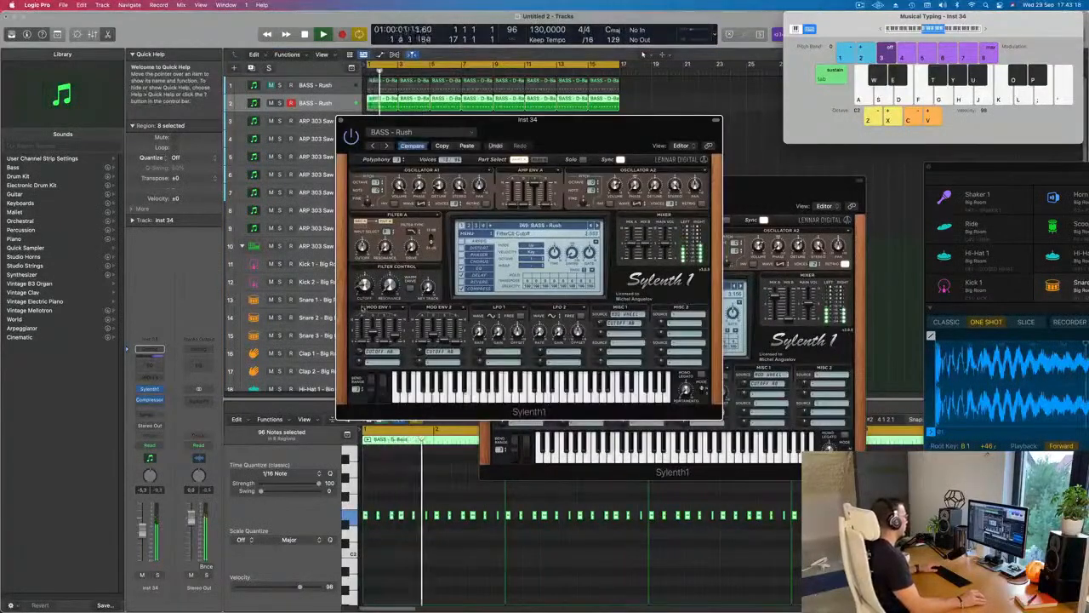
drag(549, 121, 706, 174)
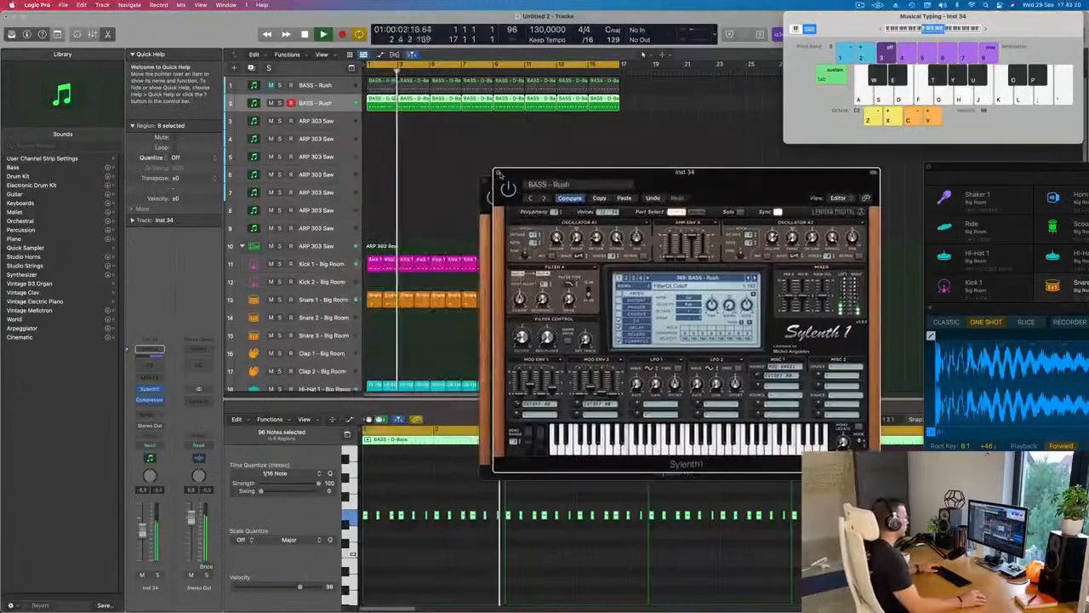
click(500, 173)
click(483, 178)
click(478, 180)
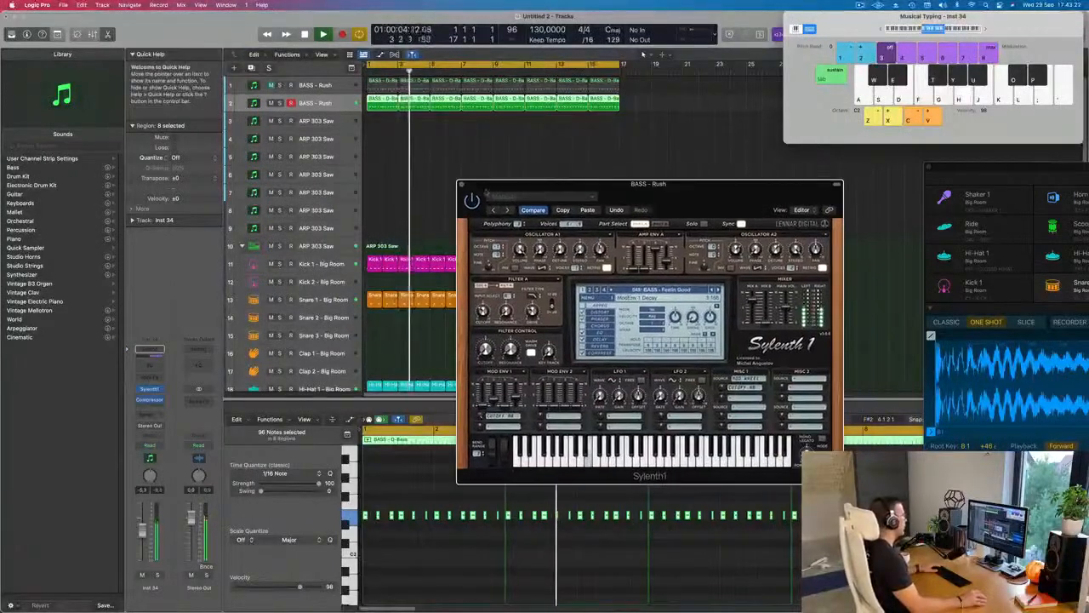
click(460, 184)
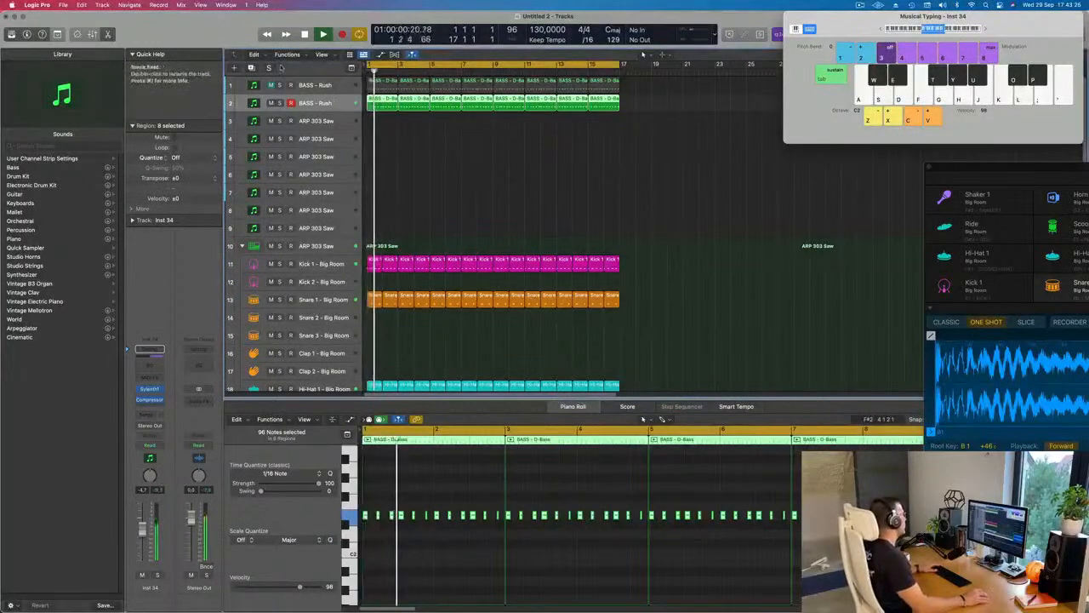
Duplicate the second bass track without its regions and send the new third track to Bus 5.
key(super+d)
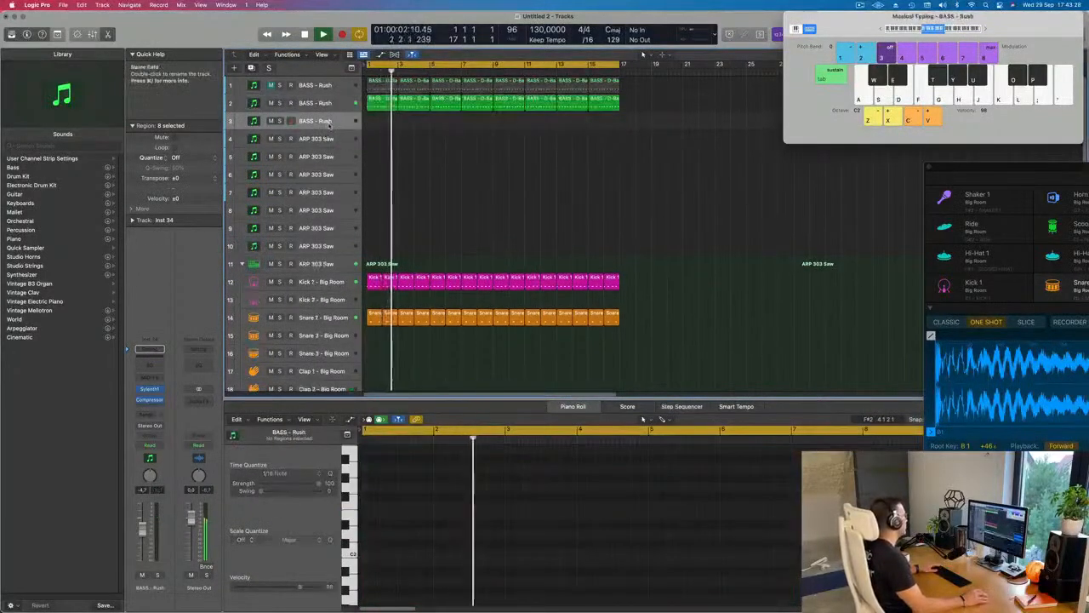
click(150, 349)
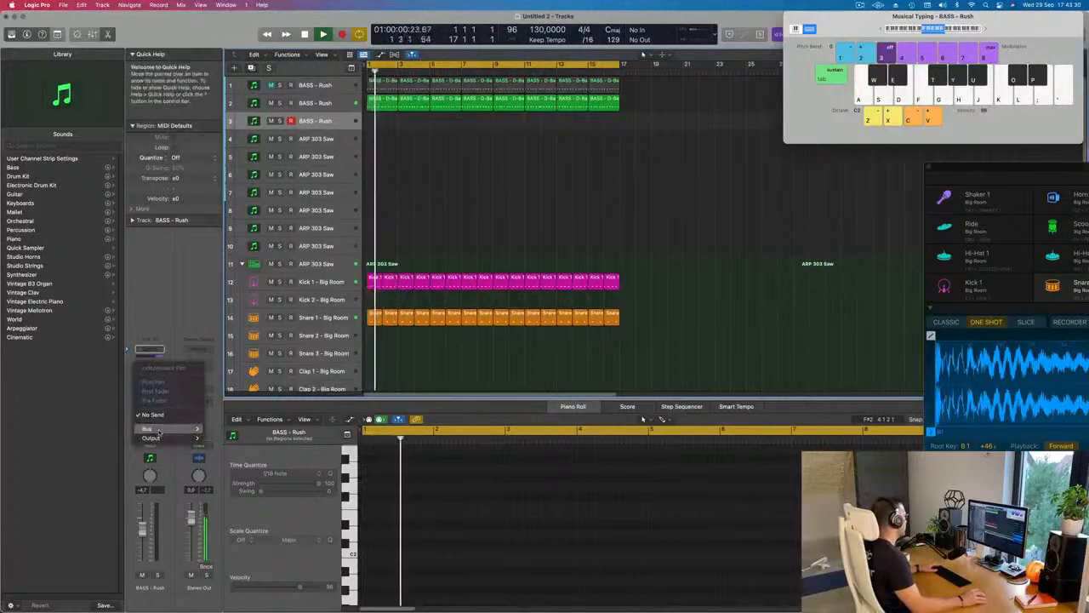
mouse_move(159, 432)
click(220, 322)
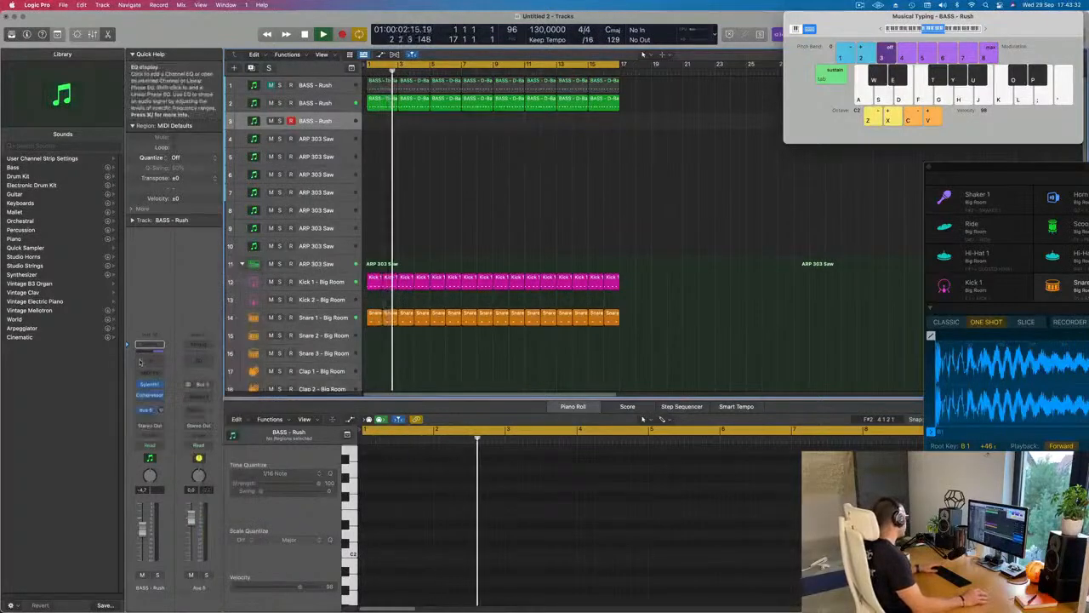
Insert a SilverVerb on Aux 5, load its grandiose preset with the wet output at 94%, and close the reverb.
click(198, 396)
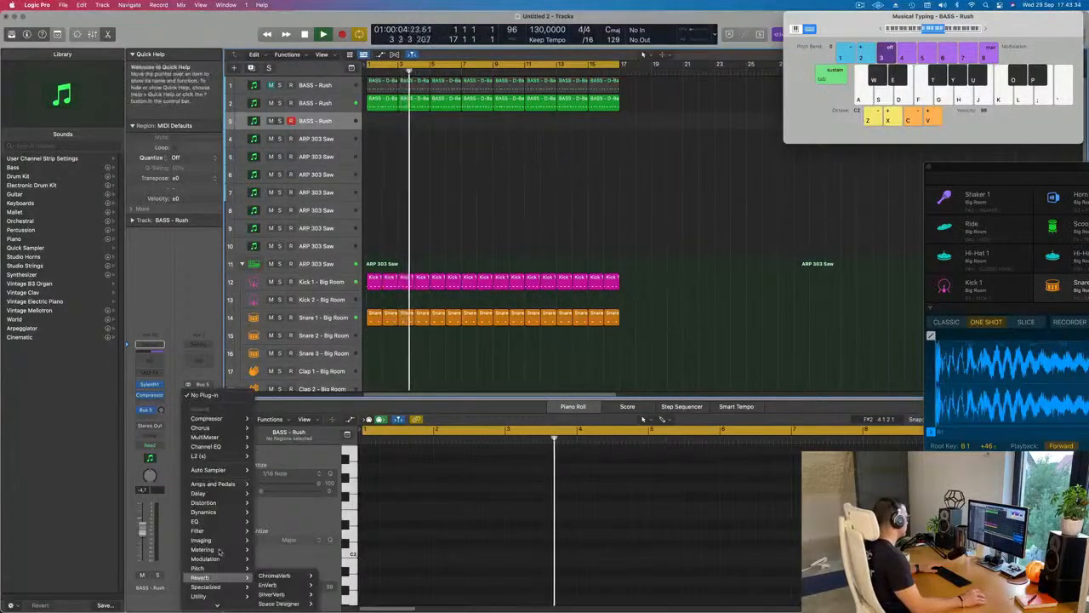
mouse_move(213, 577)
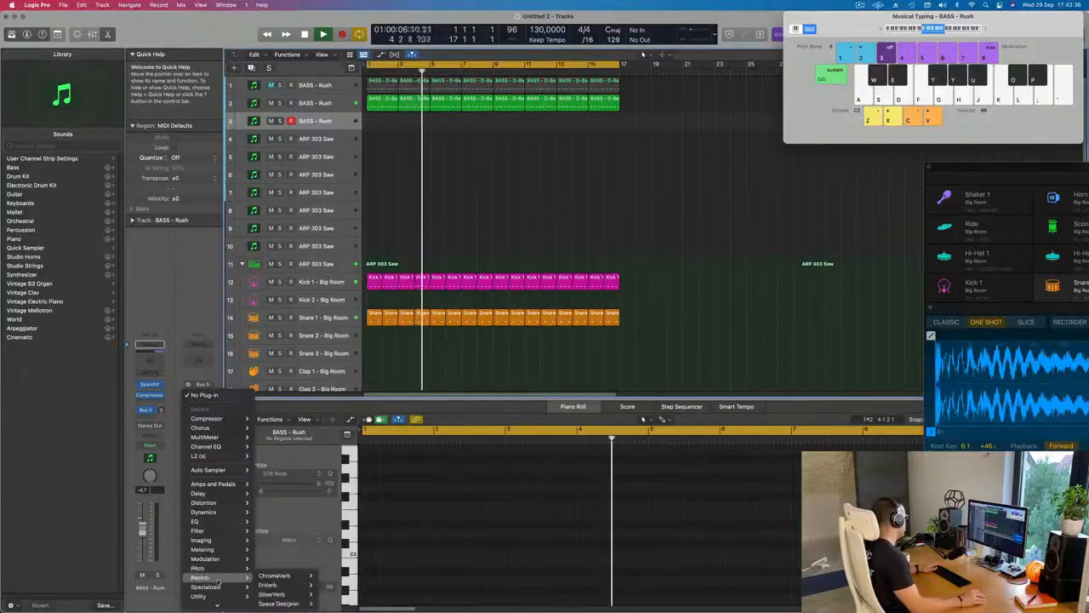
click(272, 594)
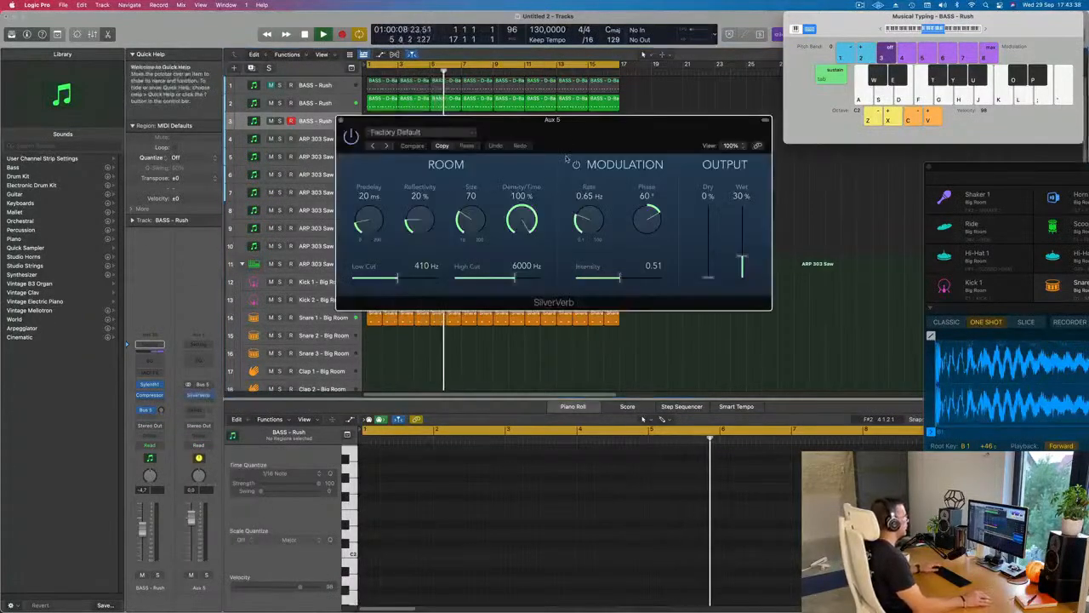
drag(577, 121, 643, 131)
click(479, 144)
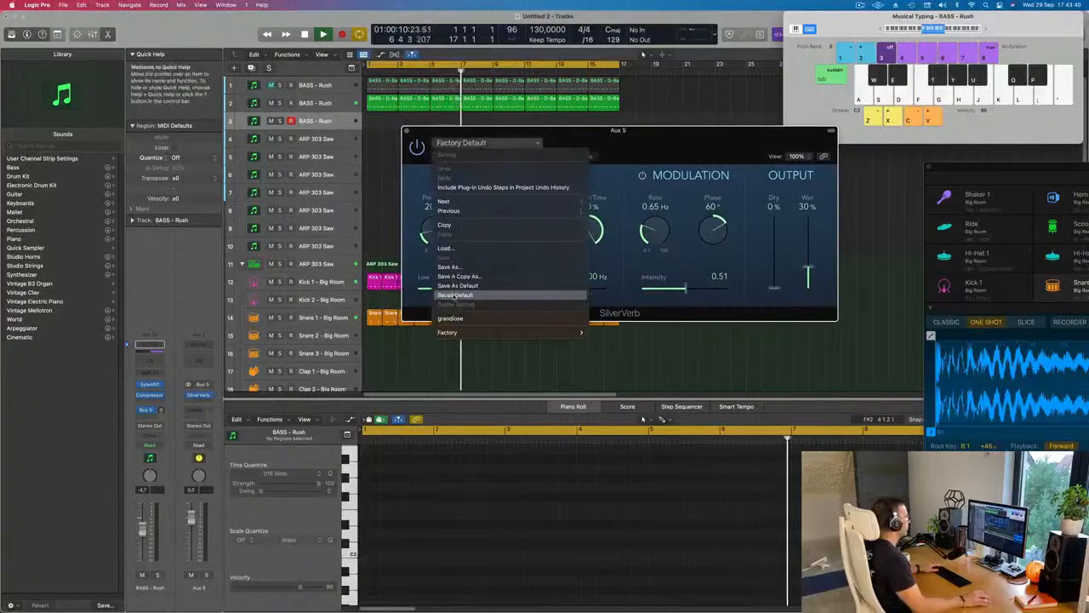
click(451, 318)
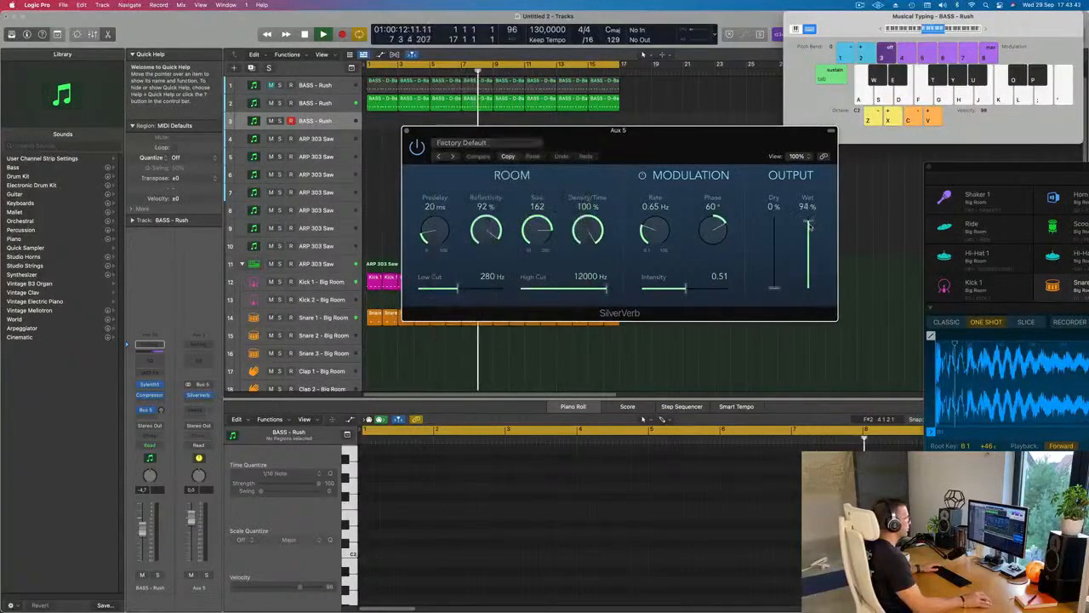
click(407, 132)
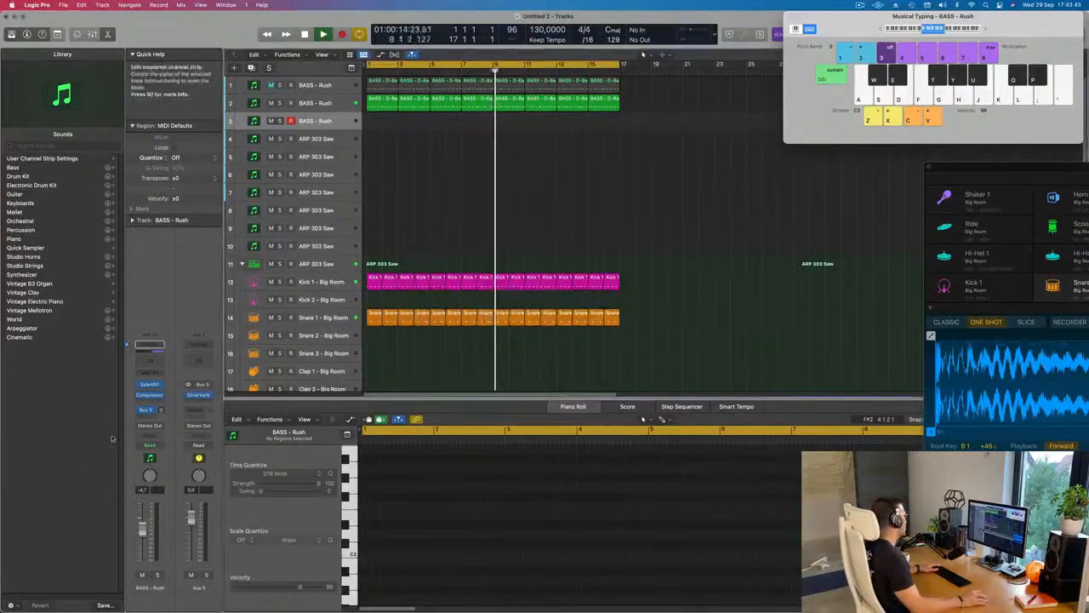
Switch the third track's Sylenth1 to the second preset bank and load PAD - Air Pad.
click(149, 385)
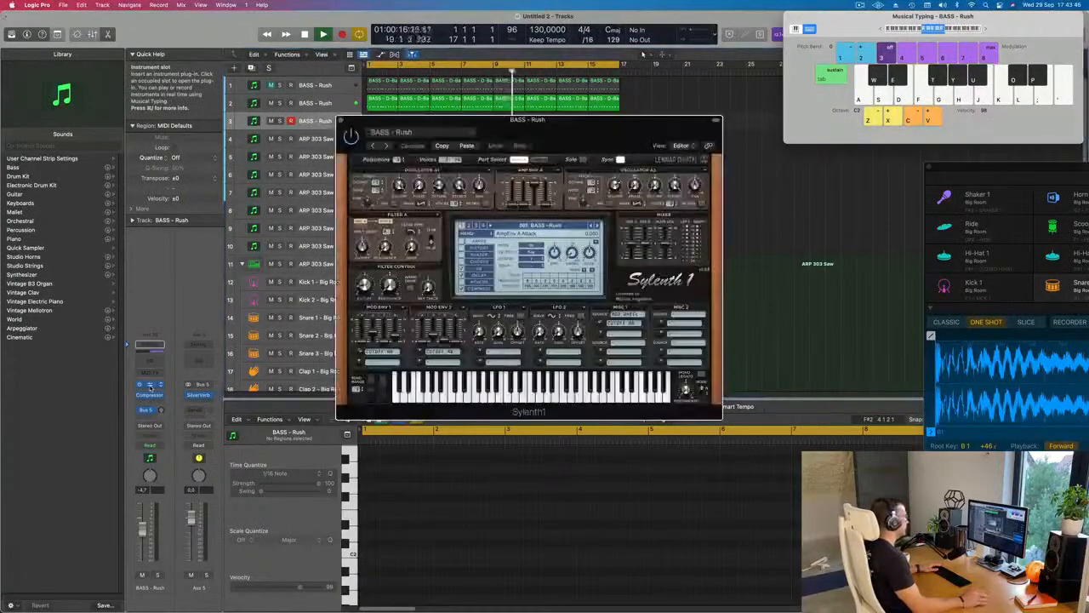
click(572, 228)
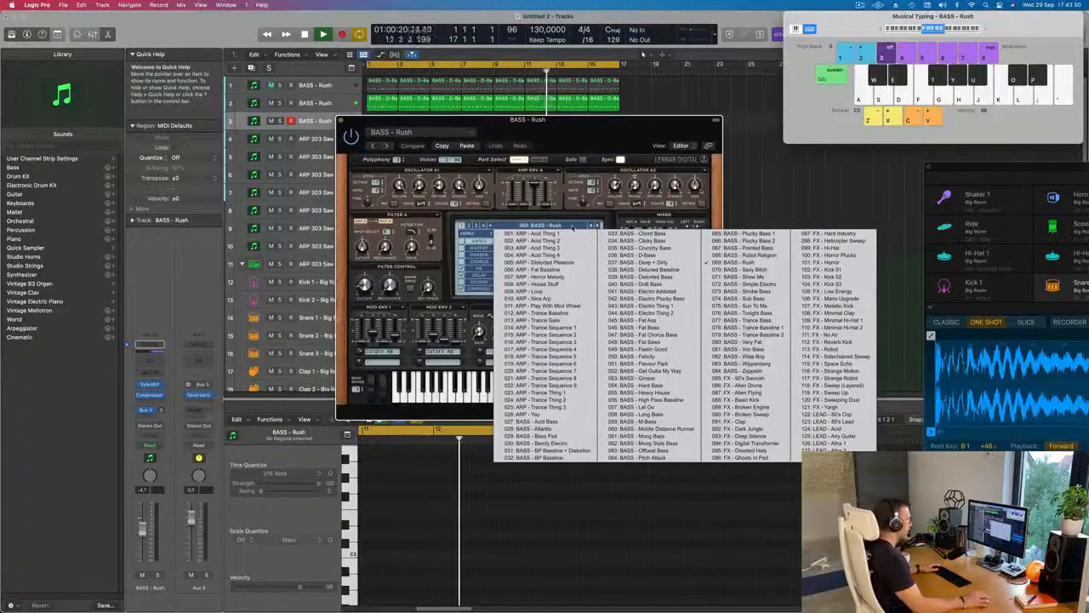
click(471, 226)
click(469, 226)
click(516, 226)
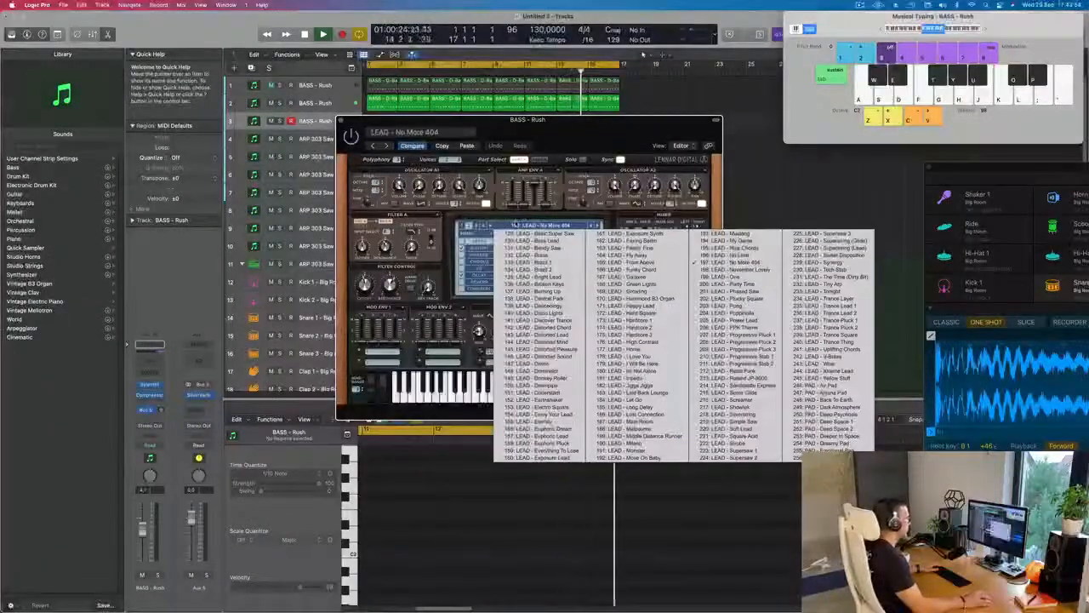
click(801, 387)
drag(601, 138, 769, 215)
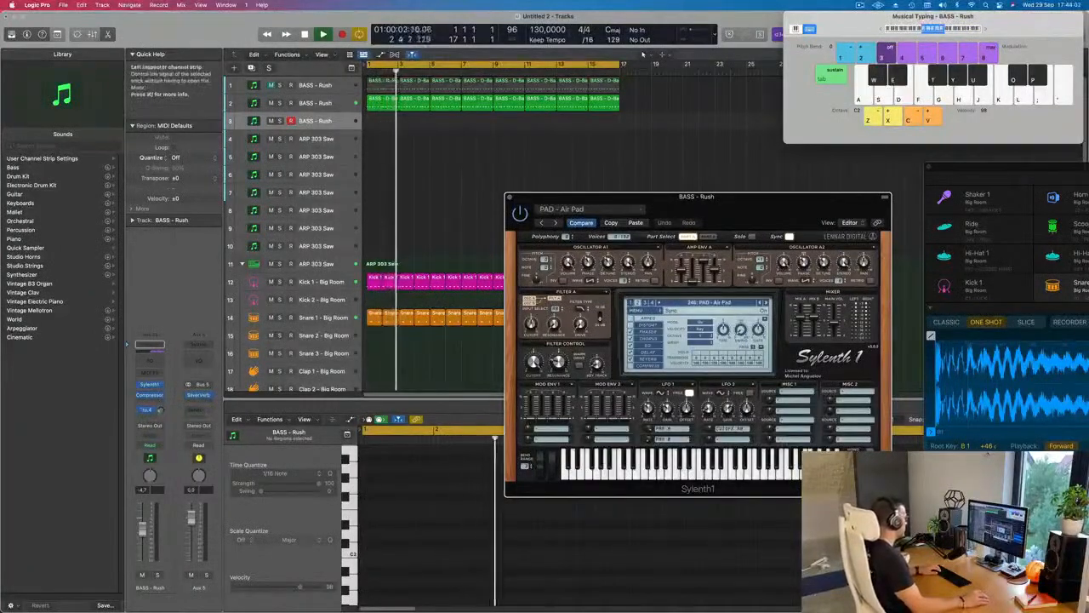
Raise the third track's Bus 5 send and lower its volume to about -11.6 dB.
drag(161, 410, 167, 378)
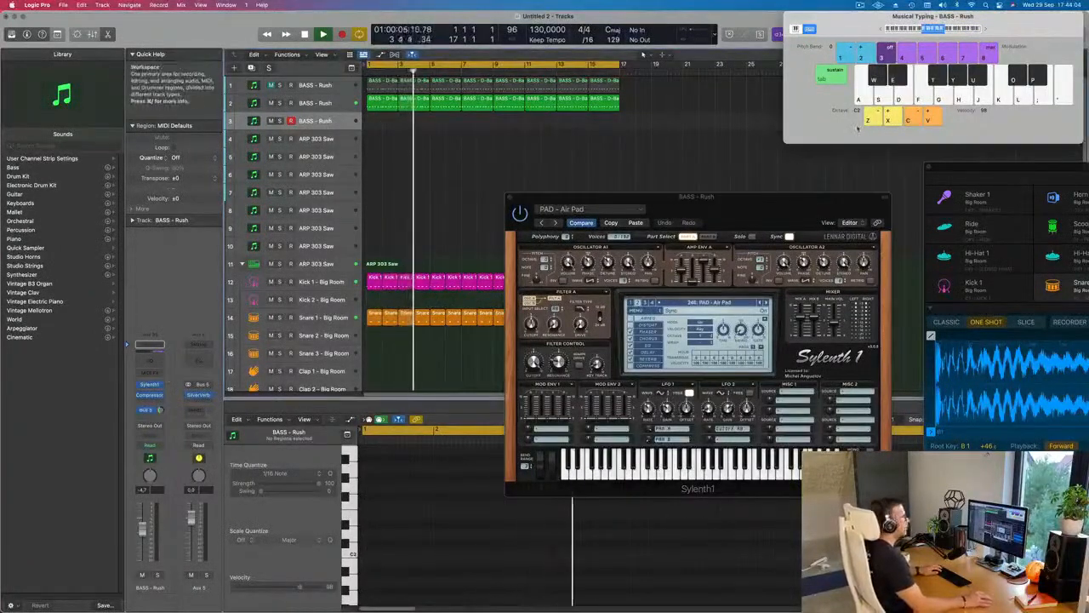
drag(998, 31, 949, 59)
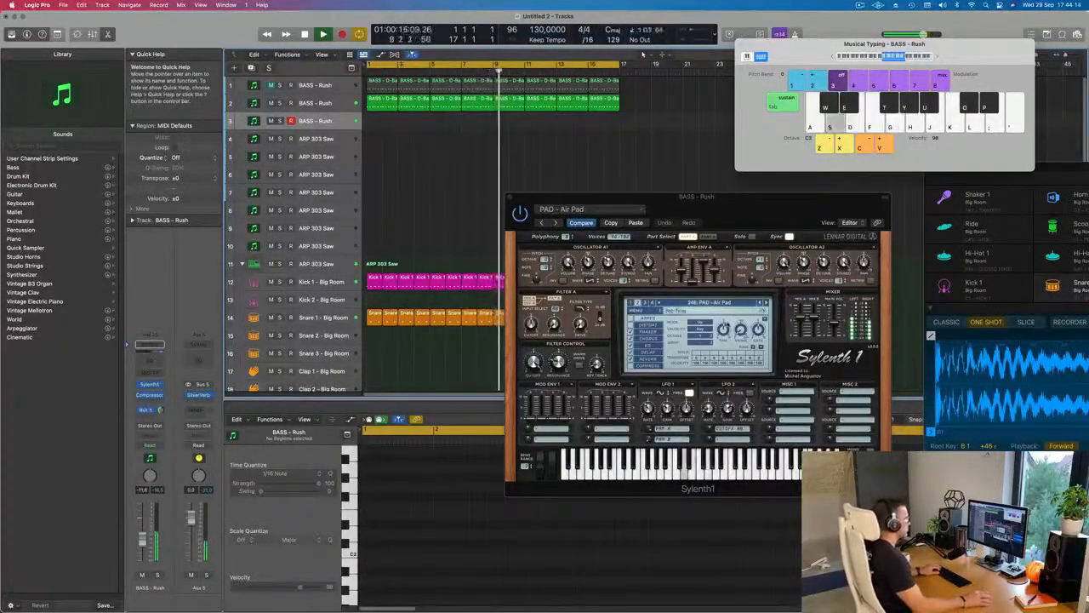
drag(762, 209, 701, 207)
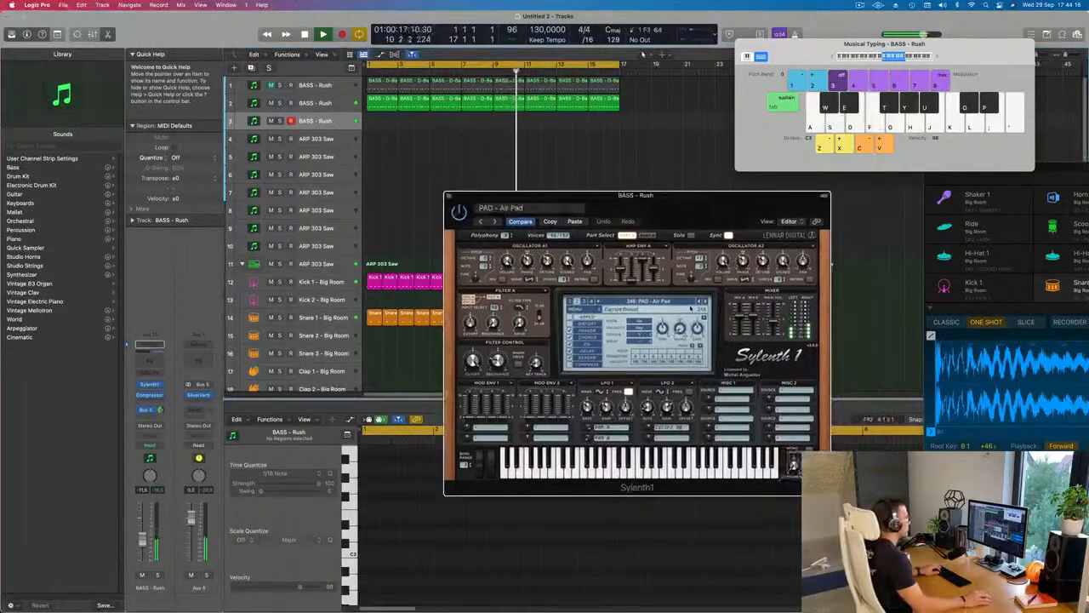
Lower the Air Pad's filter control cutoff and audition chords over the loop with Musical Typing in a lower octave.
drag(472, 364, 472, 375)
key(d)
key(g)
key(j)
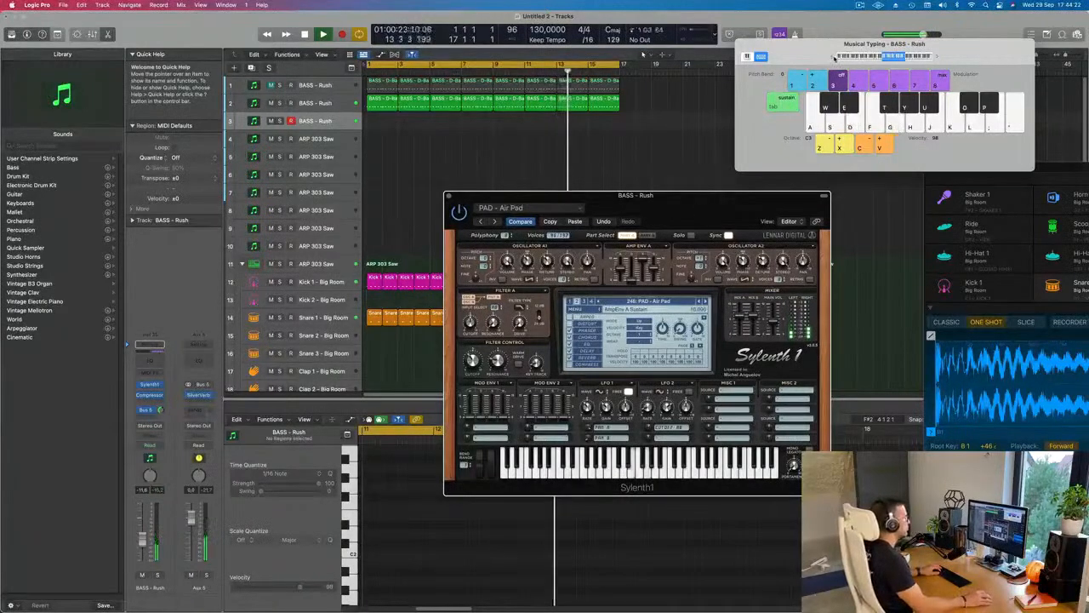
click(833, 58)
key(s)
key(f)
key(h)
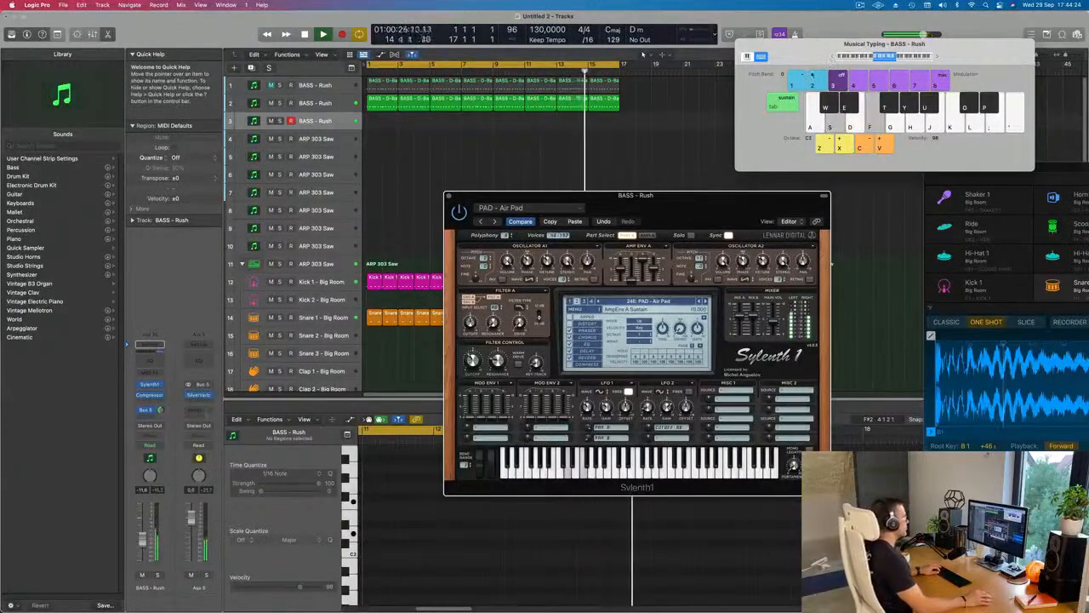
drag(716, 204, 704, 131)
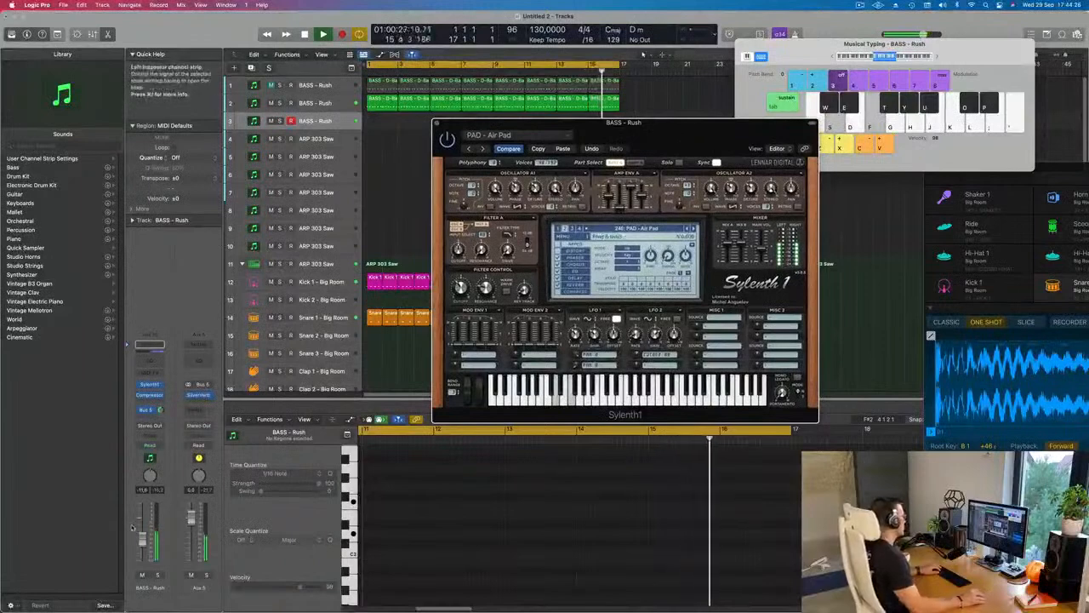
key(a)
key(d)
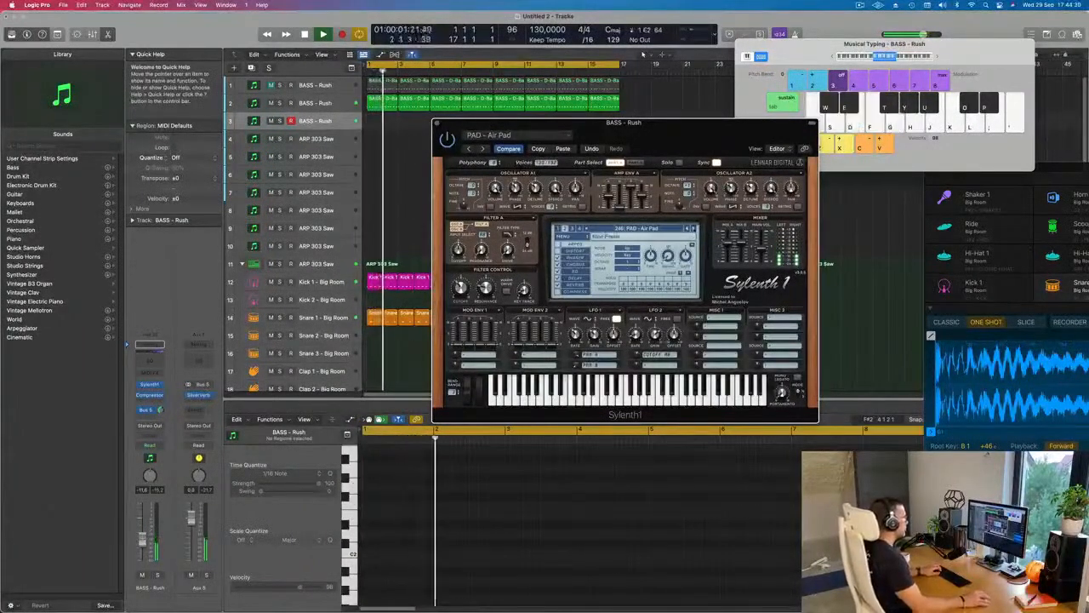
Step through the Sylenth1 pad presets to PAD - Deeper In Space and lower the track volume to about -22 dB.
click(693, 229)
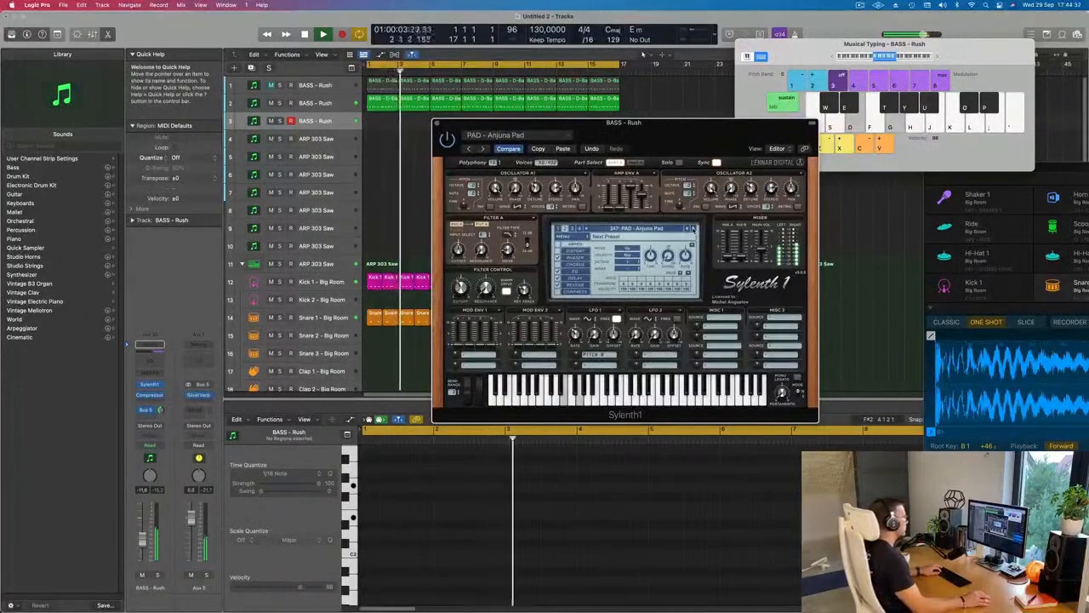
click(693, 229)
click(692, 229)
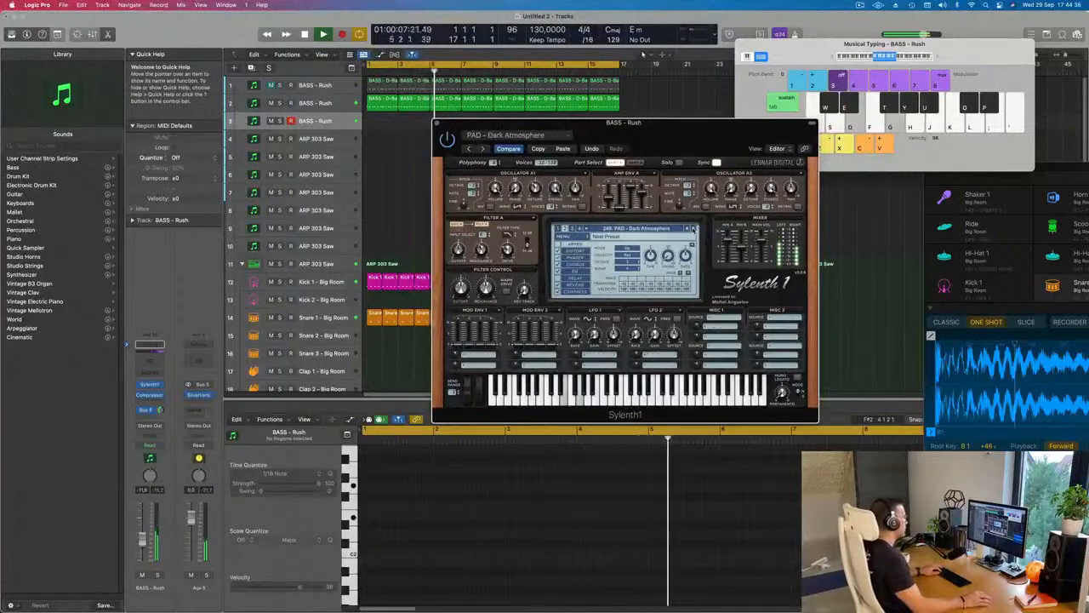
click(692, 229)
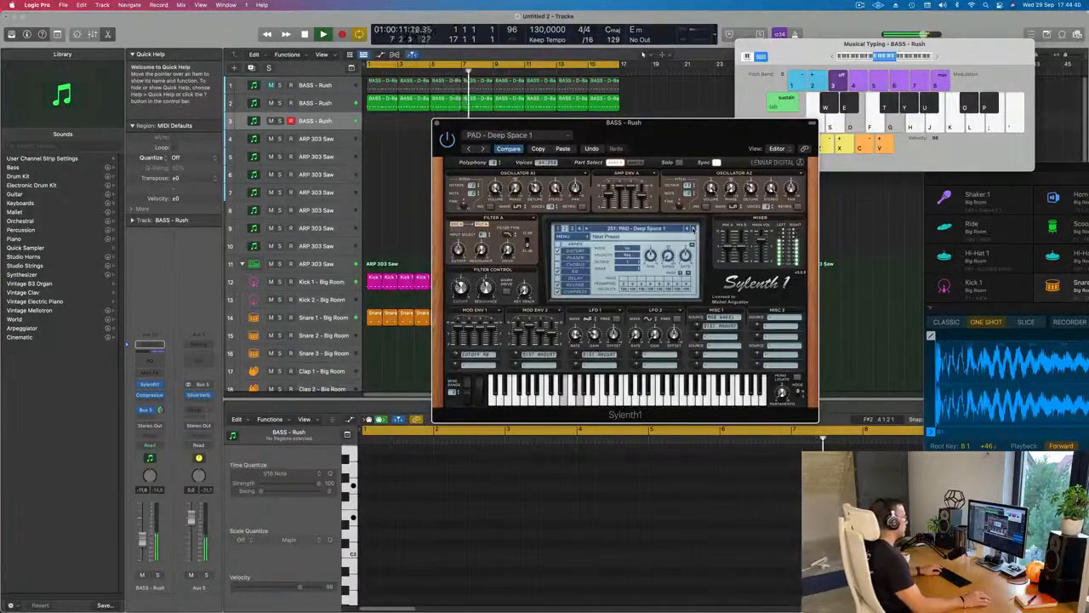
click(693, 229)
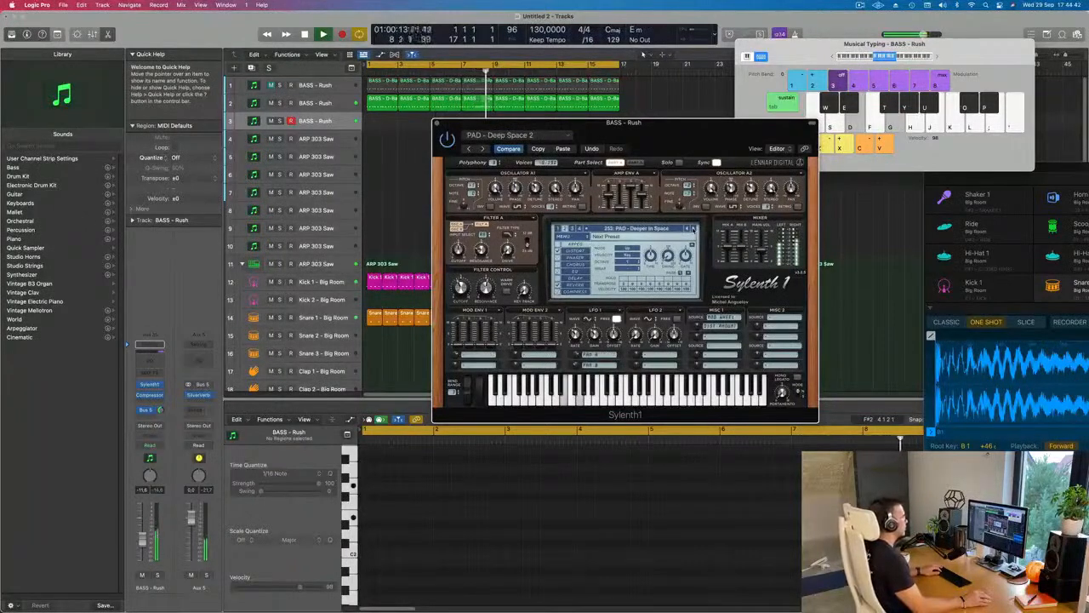
drag(142, 539, 143, 557)
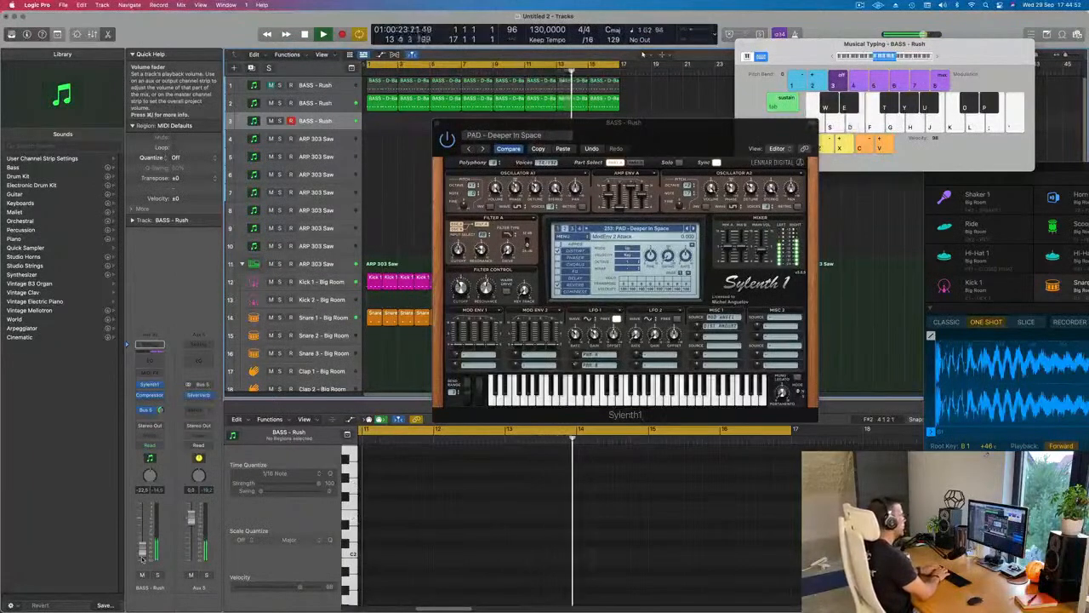
Record a two-chord pad part on the third track from bar 1, playing the notes with Musical Typing.
key(r)
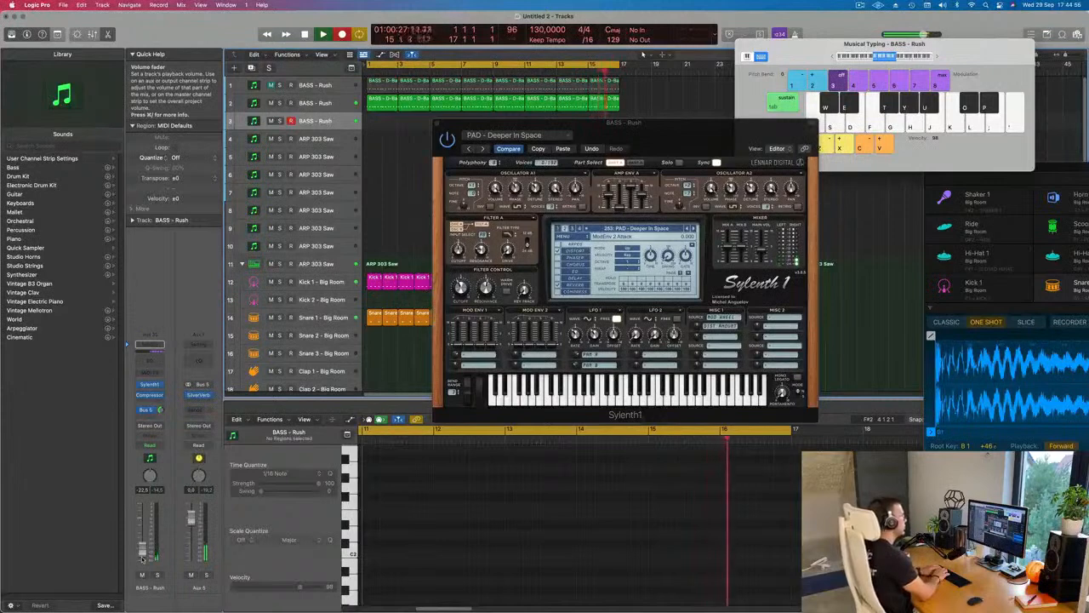
key(d)
key(g)
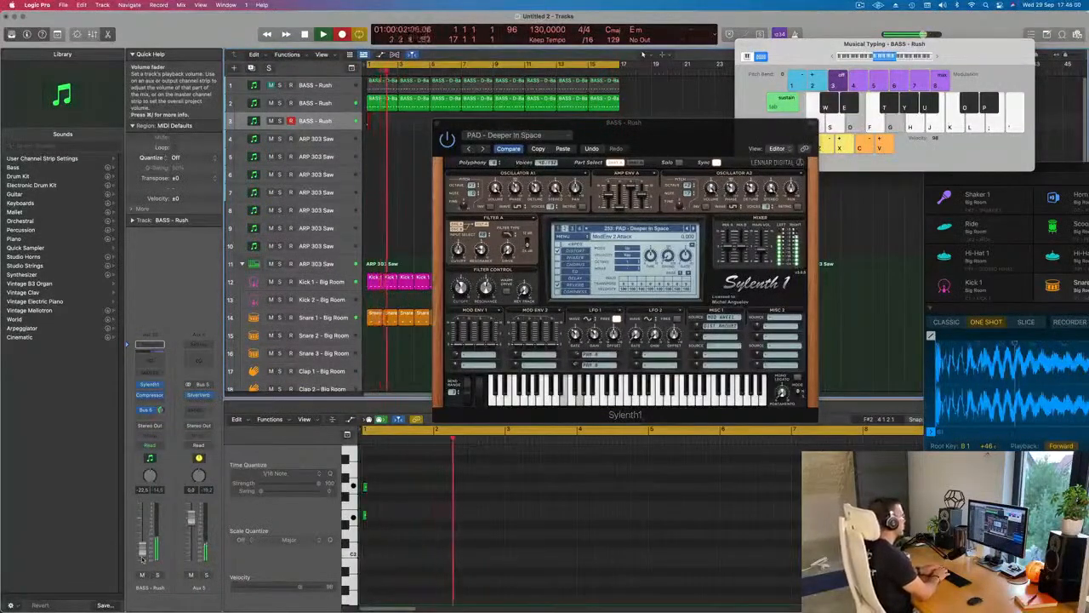
key(g)
key(j)
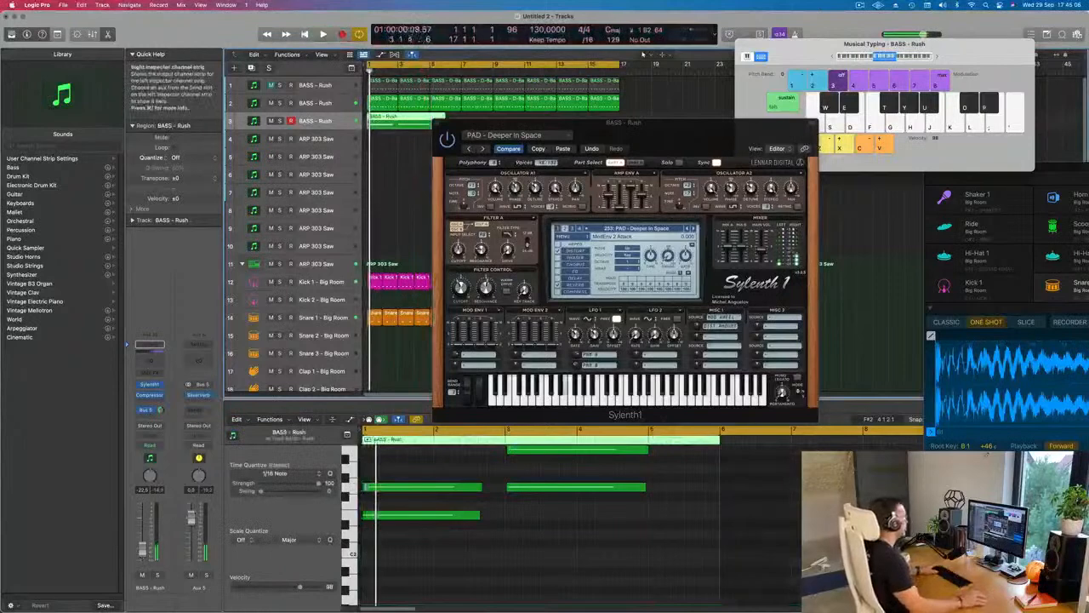
Trim the recorded pad chords in the piano roll to two bars each, with the second chord starting directly after the first.
scroll(537, 585, up, 3)
drag(491, 503, 503, 545)
key(super+a)
key(space)
key(super+Left)
click(490, 547)
key(super+Left)
drag(673, 141, 673, 213)
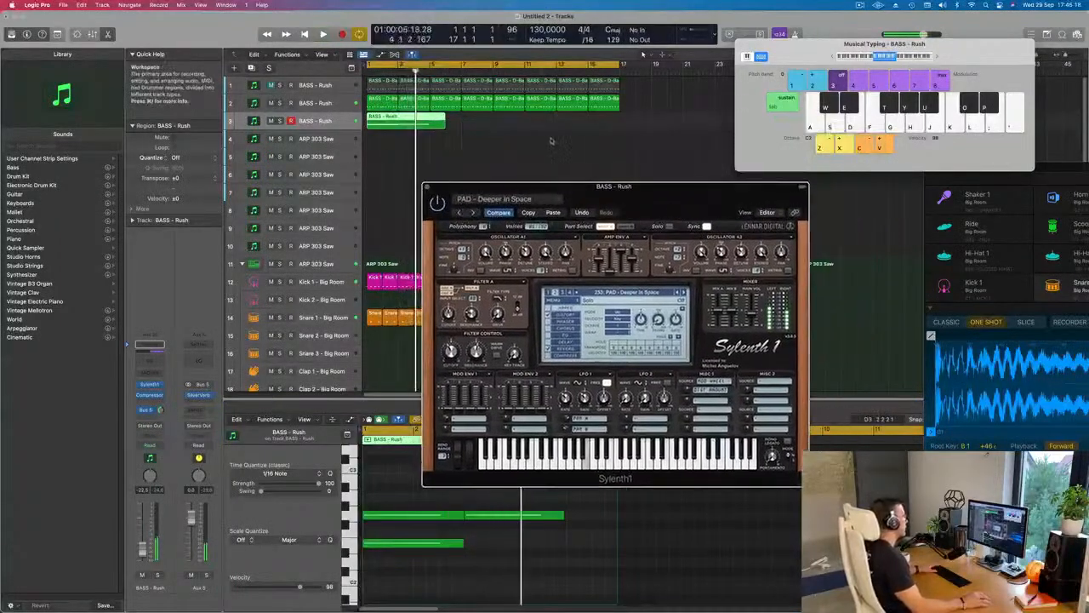
Cut the third track's pad region down to four bars and repeat it three times to fill the loop up to bar 17.
super+double_click(428, 127)
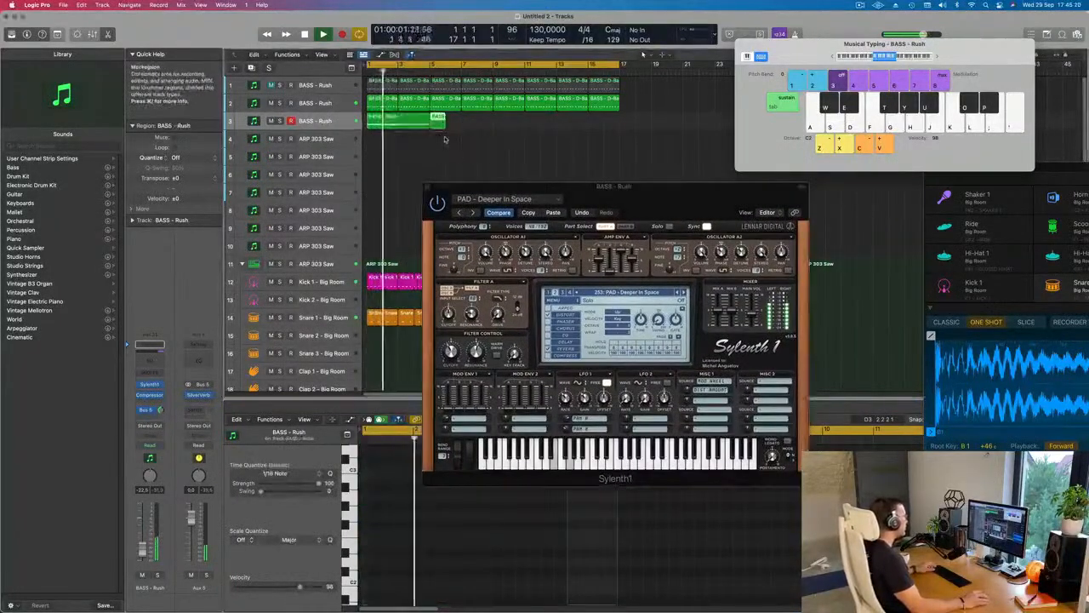
key(Delete)
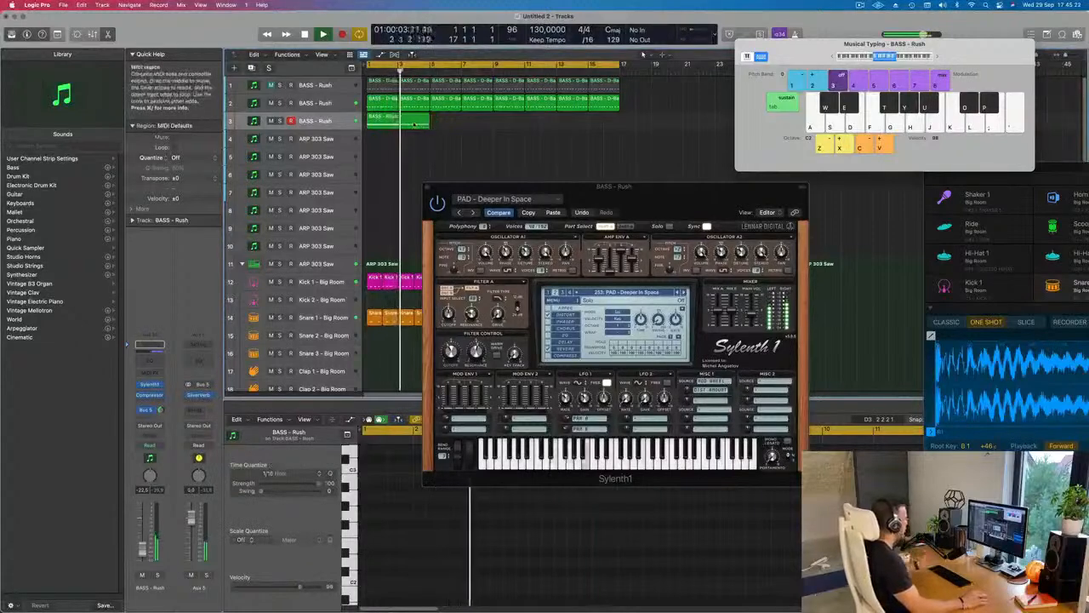
click(410, 124)
key(super+r)
key(super+r)
key(super+r)
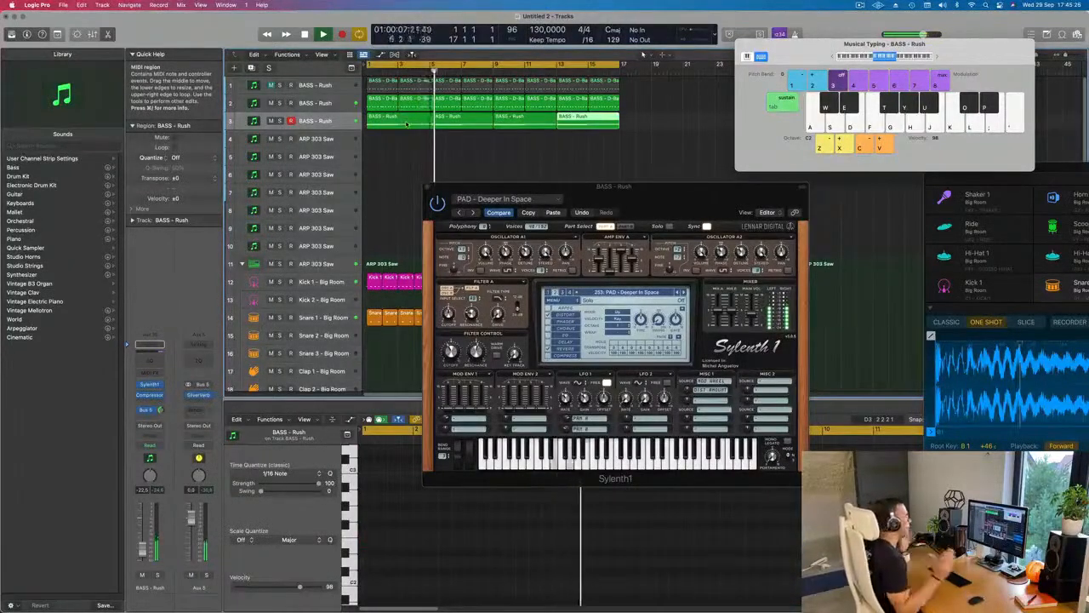
Step through the Sylenth1 pad presets over the playing loop and settle on PAD - Rain.
drag(634, 192, 634, 192)
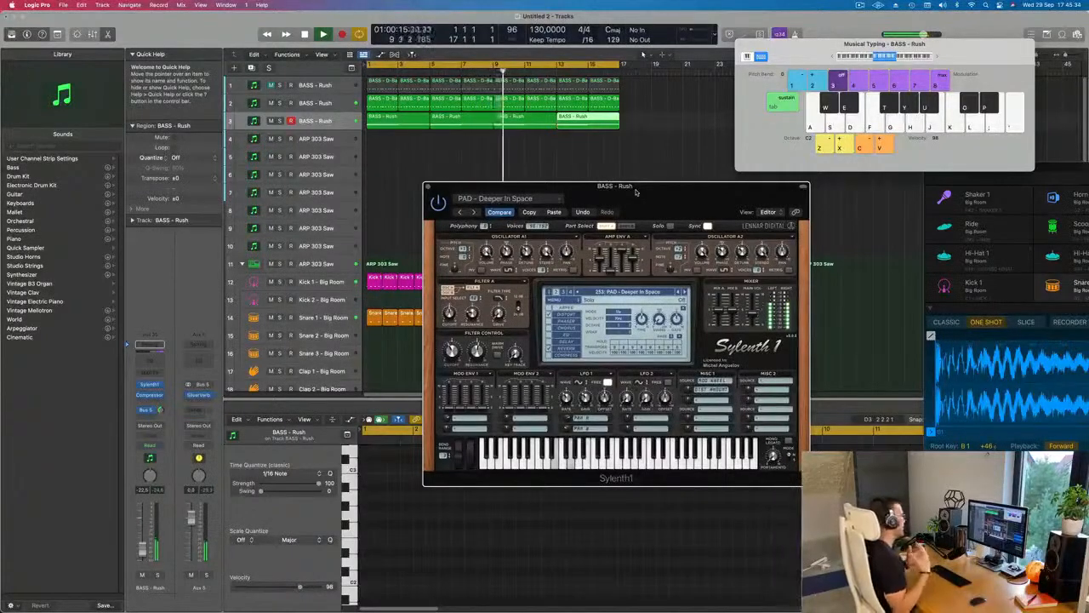
drag(635, 192, 707, 174)
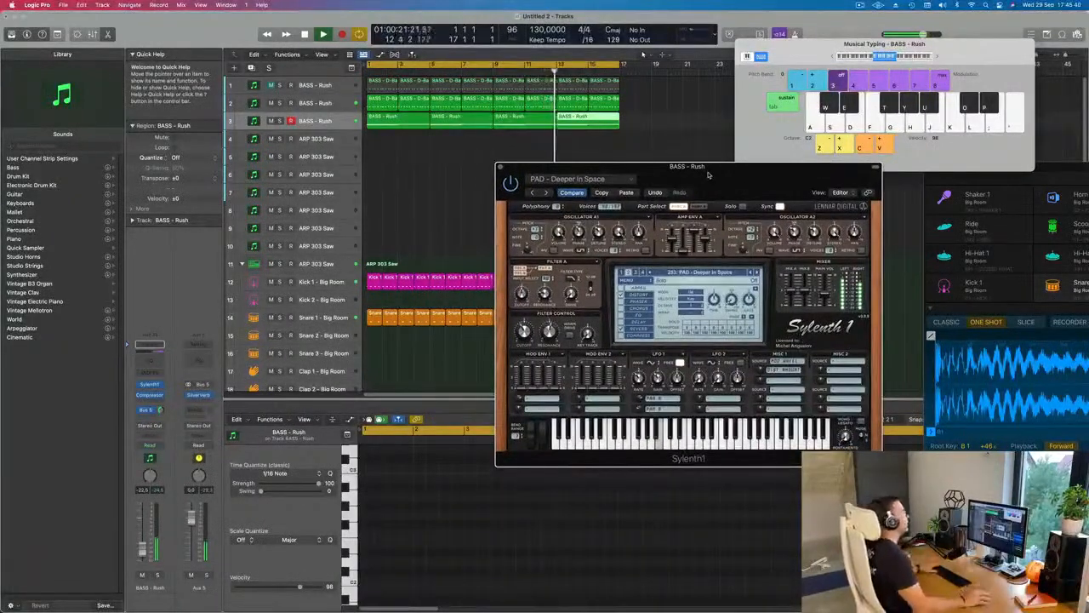
drag(707, 174, 599, 164)
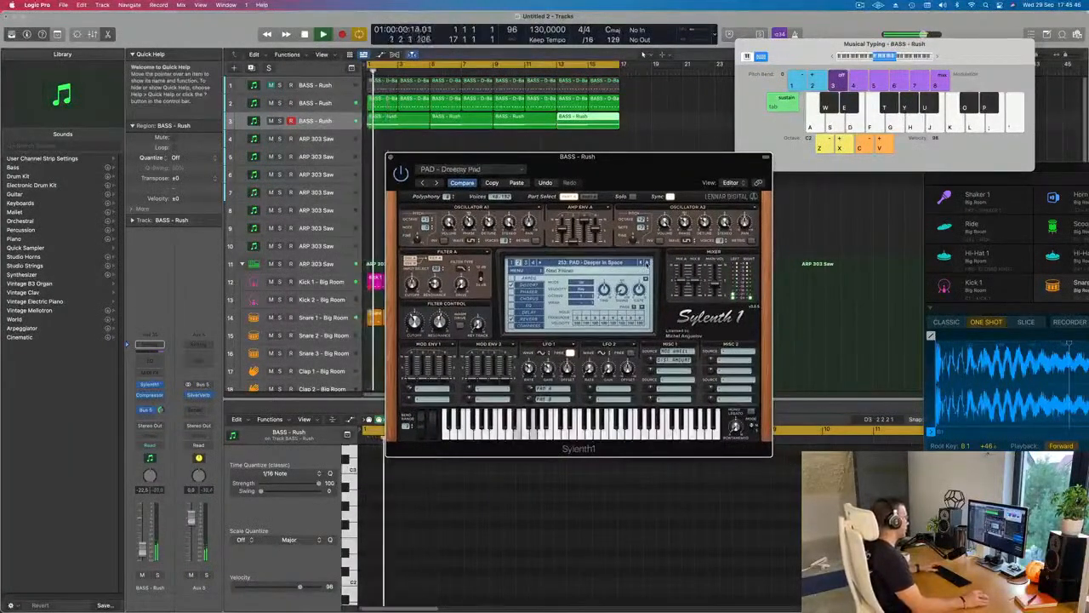
click(645, 264)
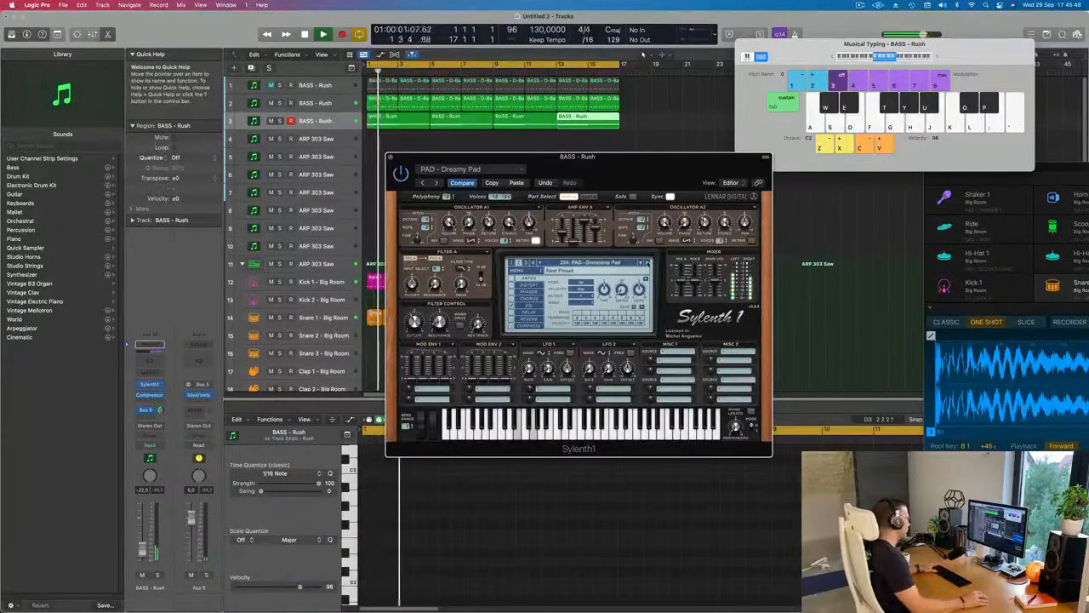
click(645, 264)
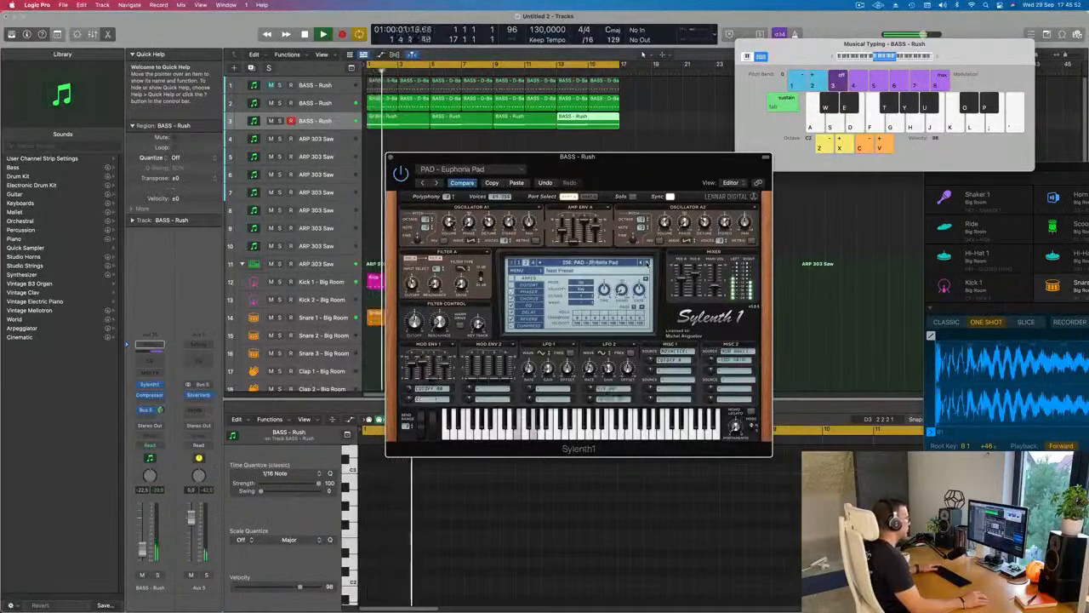
click(645, 264)
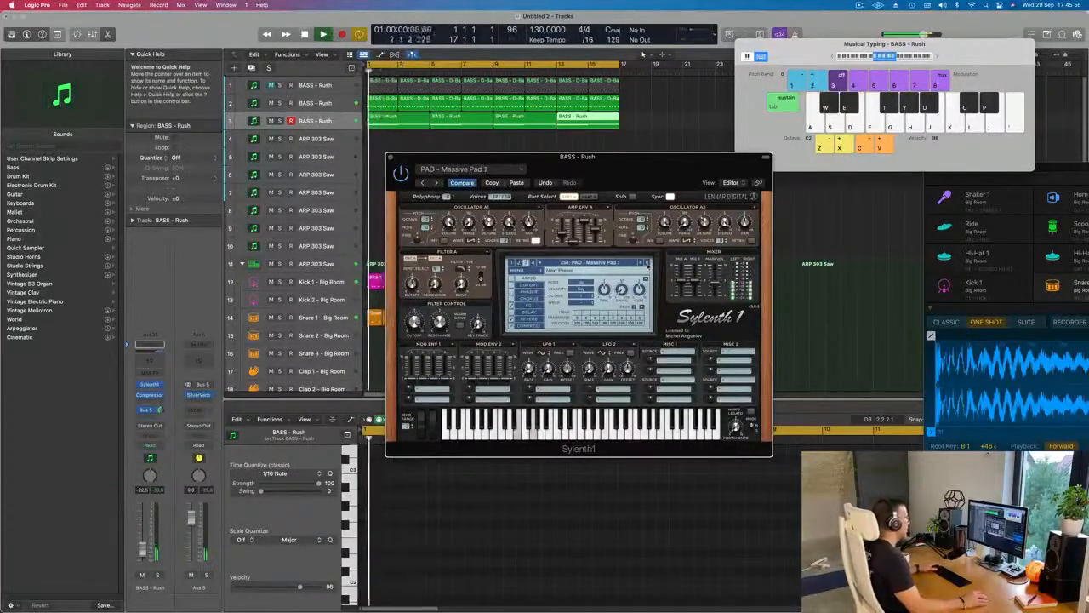
click(646, 264)
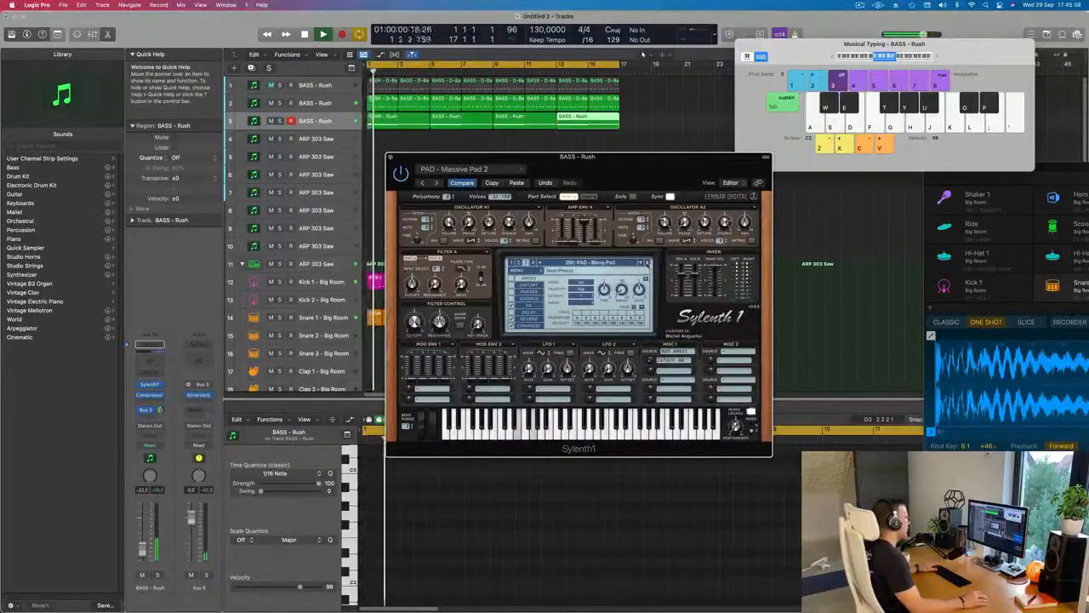
click(645, 264)
key(space)
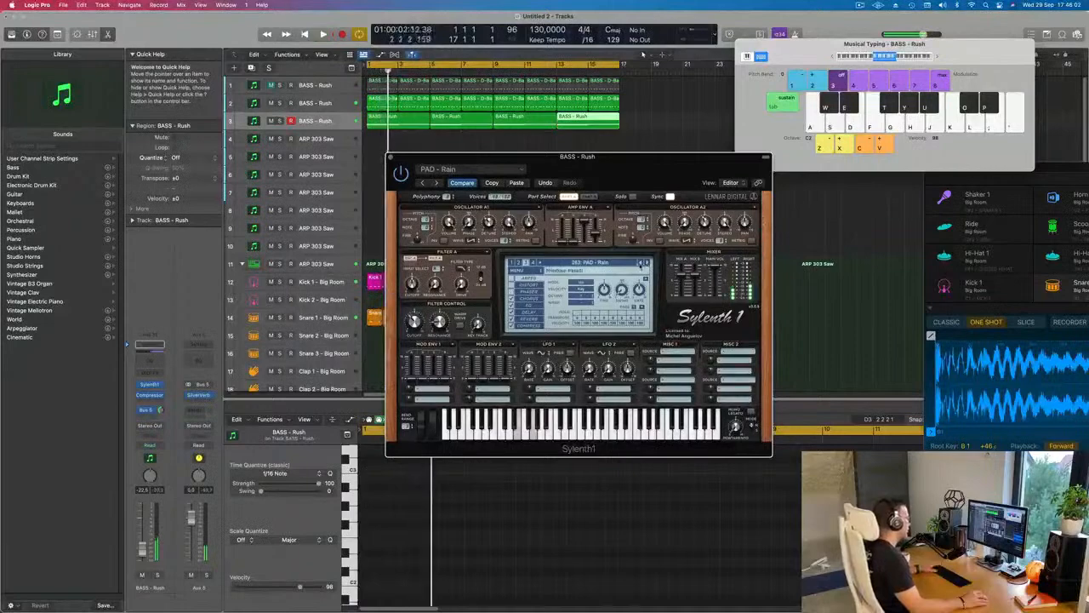
click(620, 263)
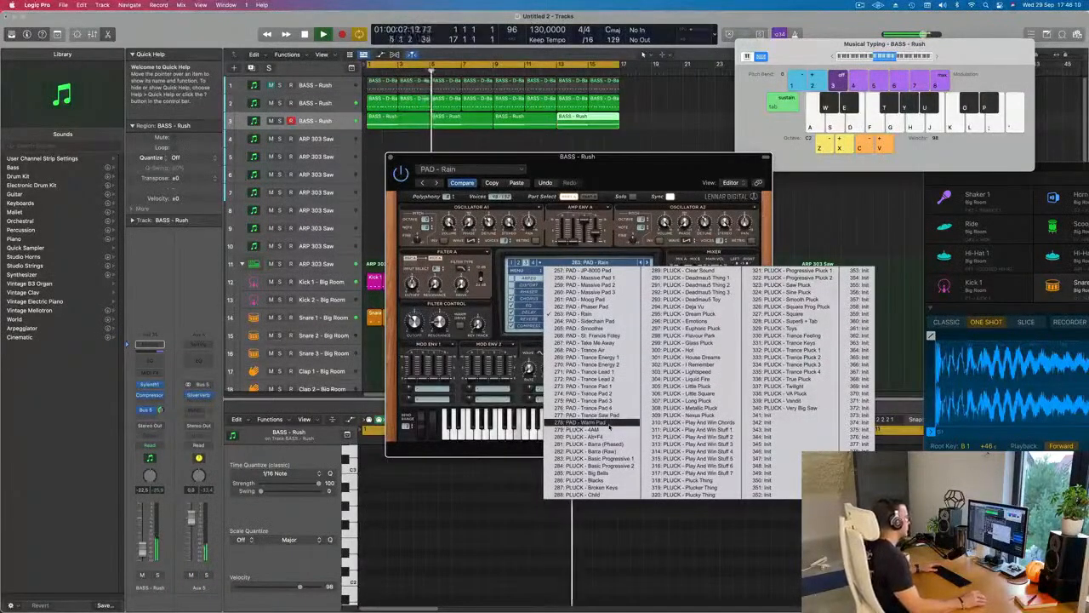
click(592, 157)
key(space)
key(space)
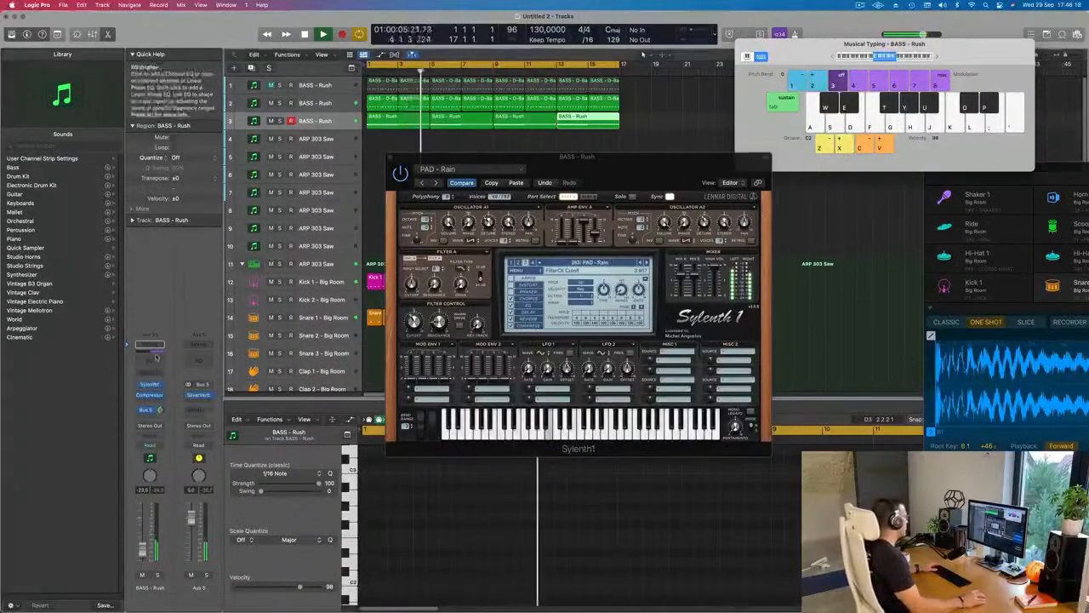
Add a Channel EQ to the third track and set a low cut at about 146 Hz.
click(154, 351)
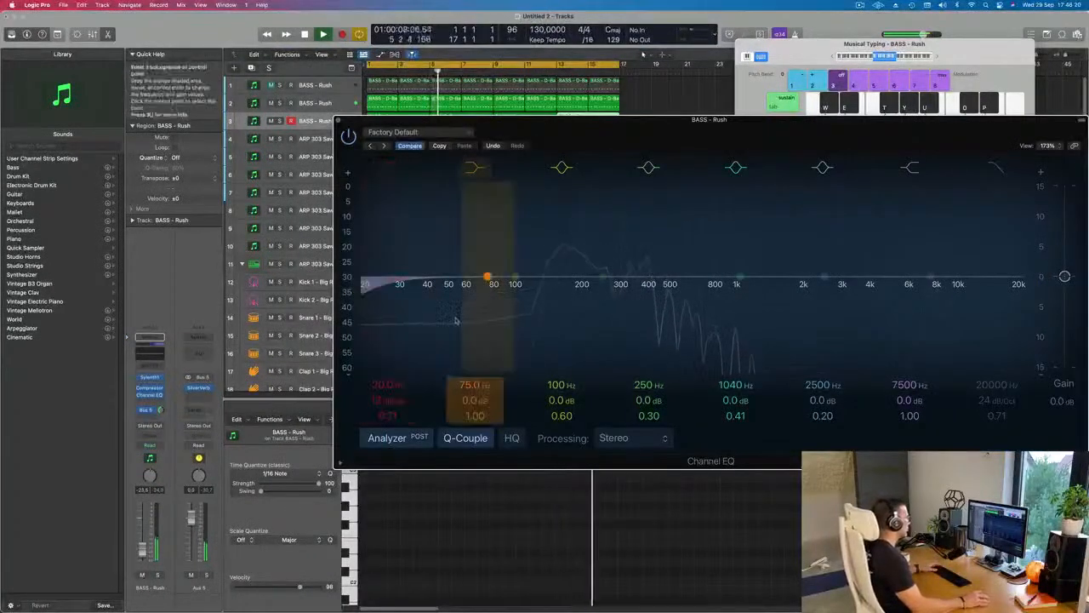
drag(371, 297, 536, 301)
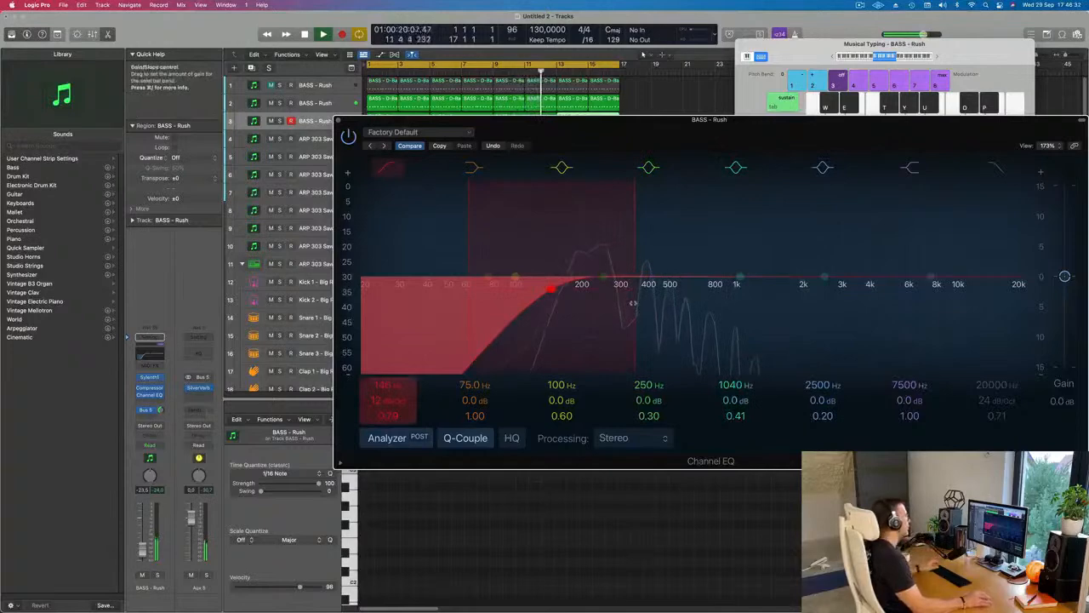
click(338, 121)
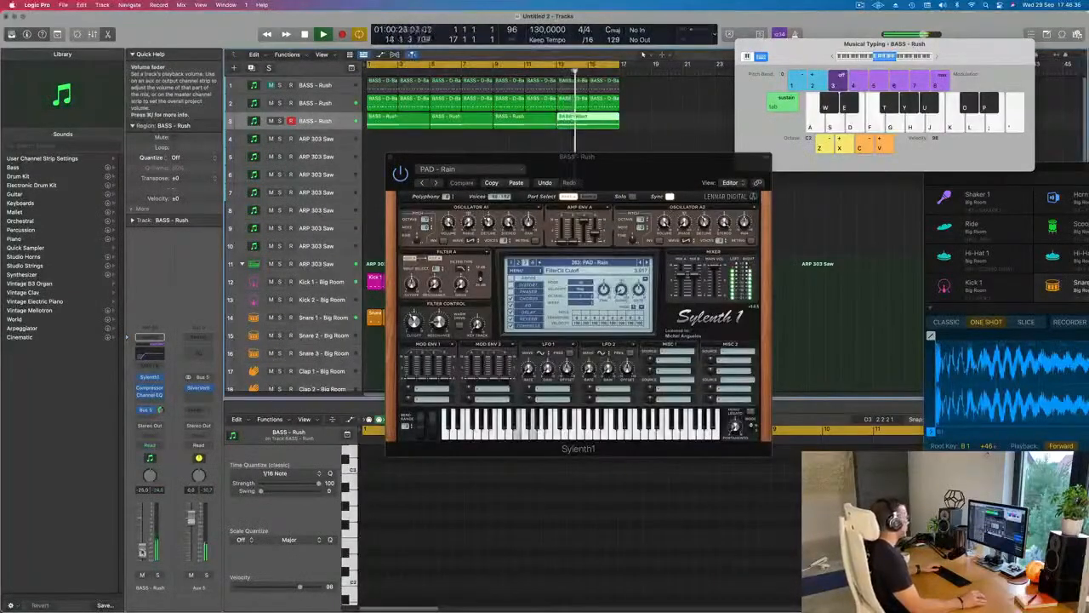
Set the pad's amp envelope A sustain to 10 and close its Sylenth1 window.
drag(635, 170, 676, 201)
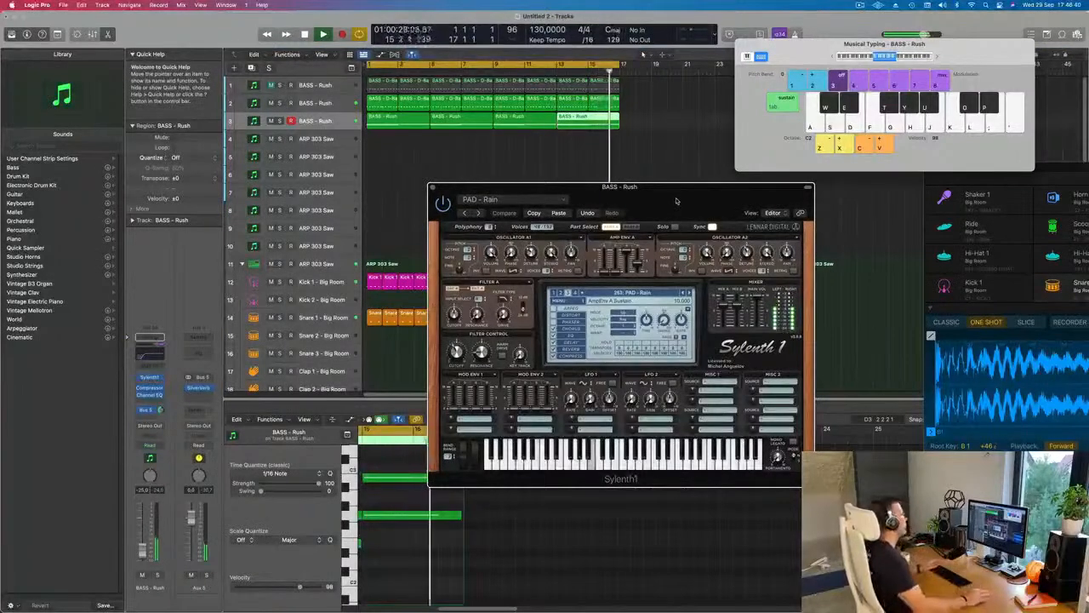
drag(677, 201, 739, 195)
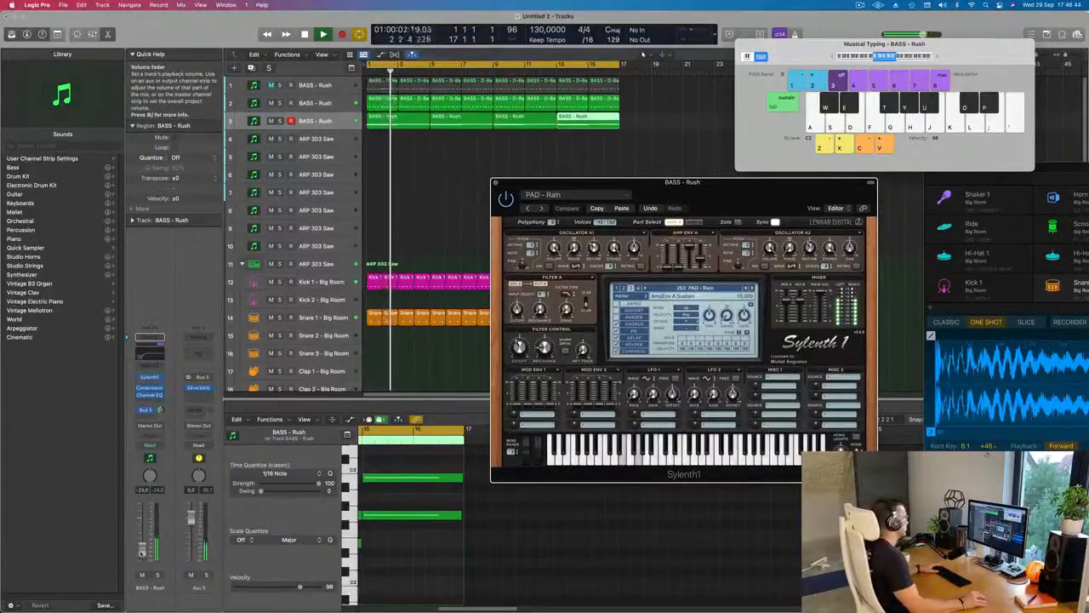
drag(500, 185, 422, 225)
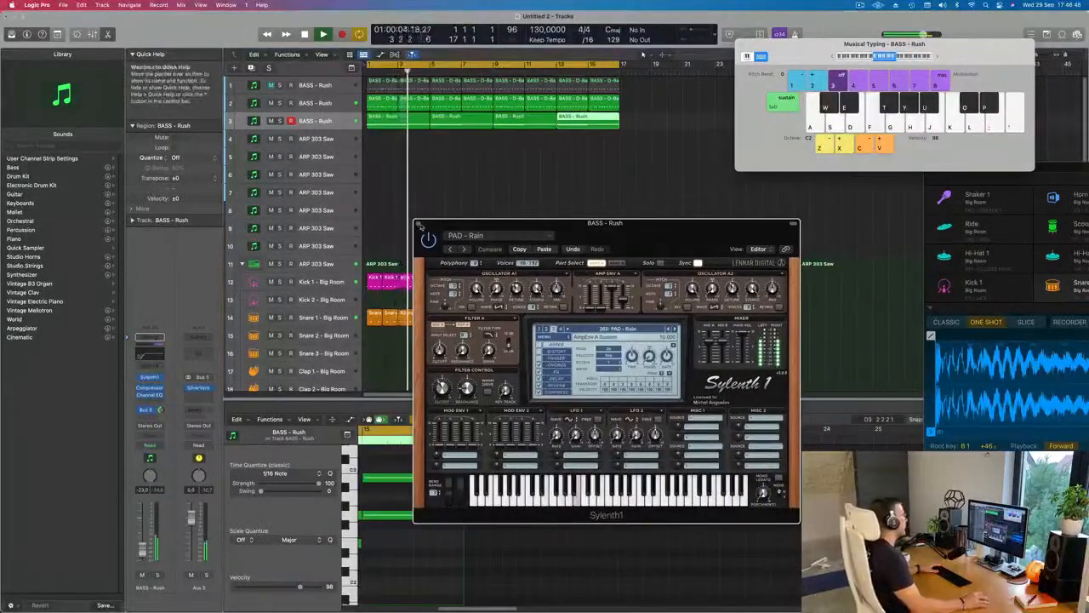
click(418, 223)
click(326, 138)
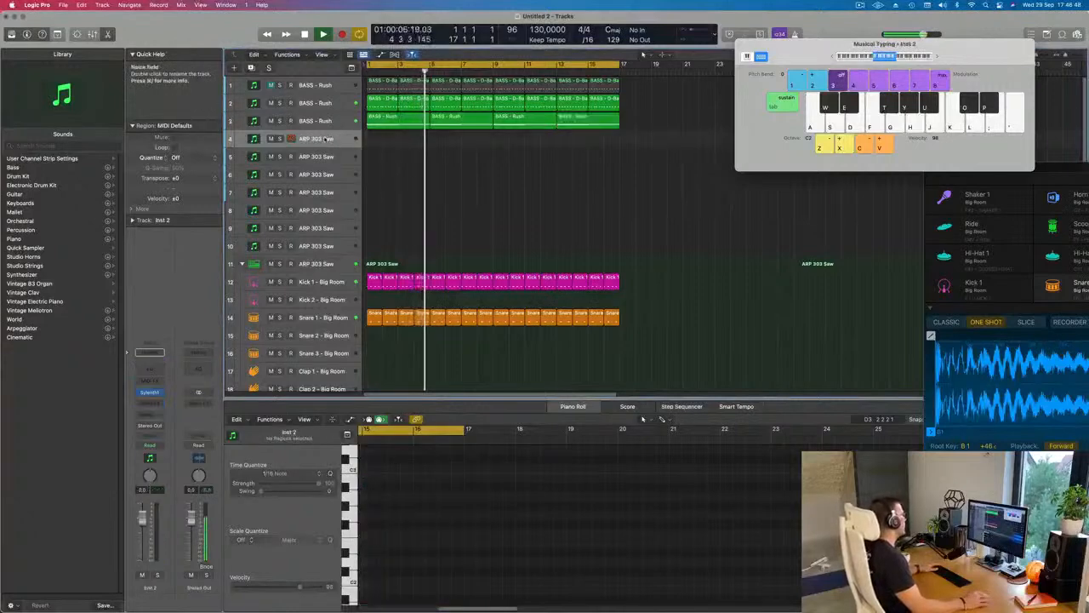
click(149, 392)
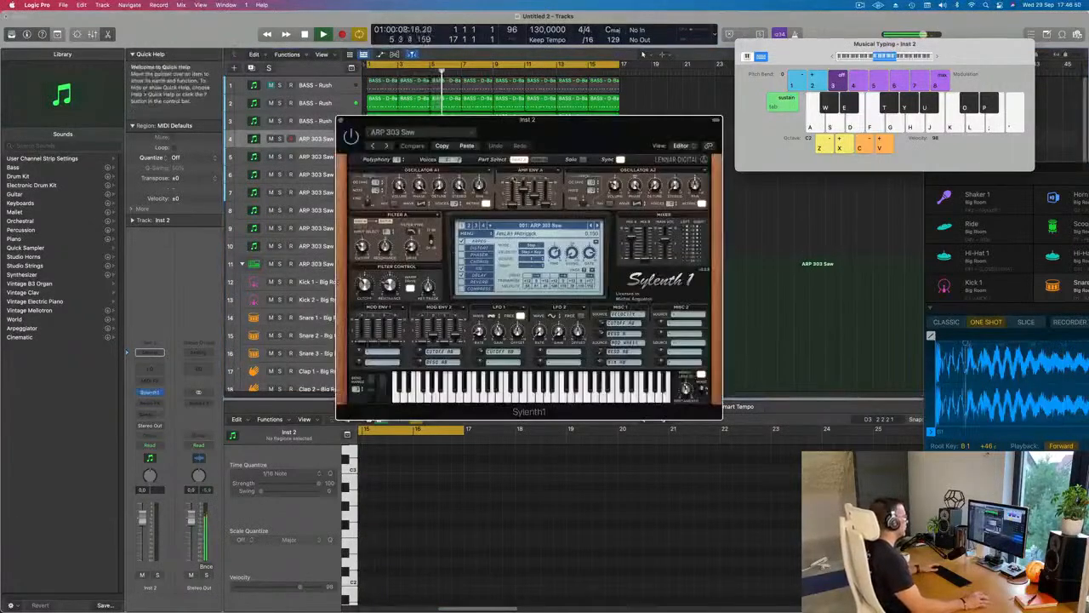
drag(582, 144, 732, 188)
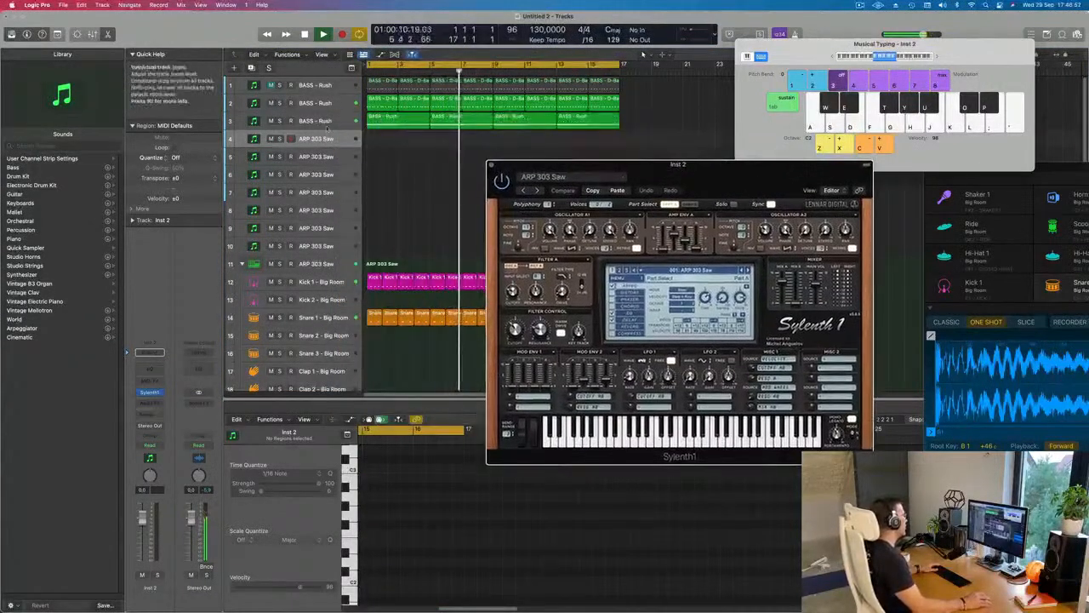
Duplicate the third BASS - Rush track with its channel settings and enlarge the new track's height.
click(331, 121)
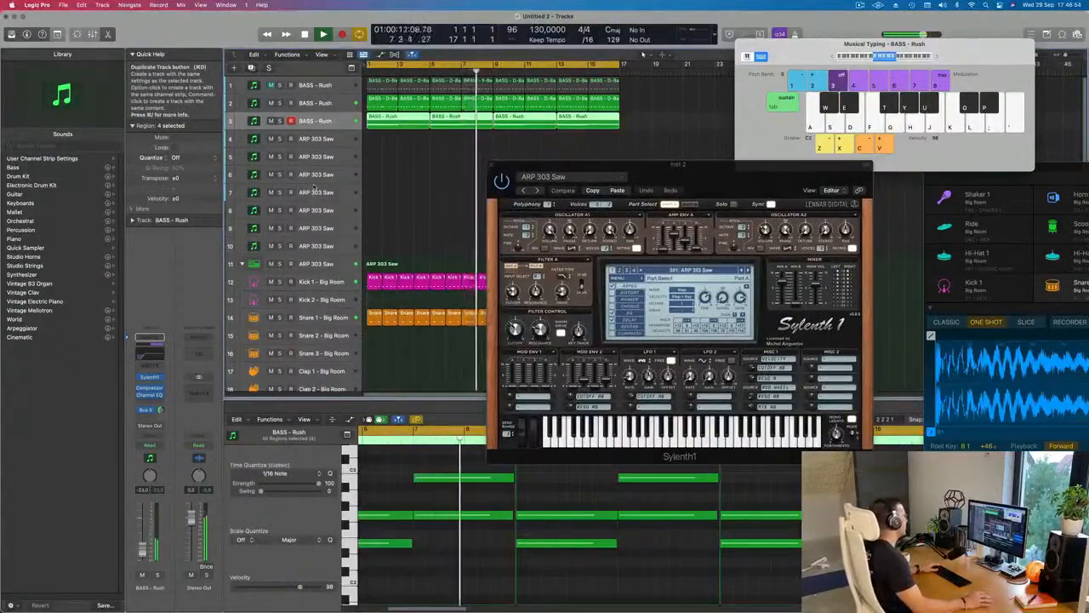
key(super+d)
drag(328, 159, 329, 202)
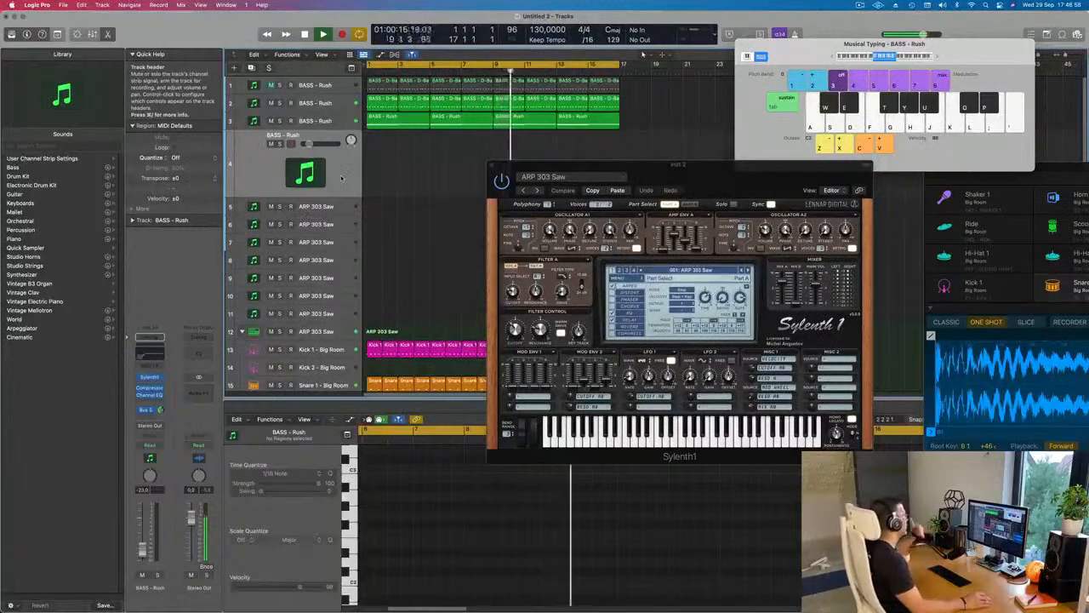
Load the PLUCK - 4AM preset into the duplicated track's Sylenth1.
click(151, 379)
drag(604, 145, 640, 212)
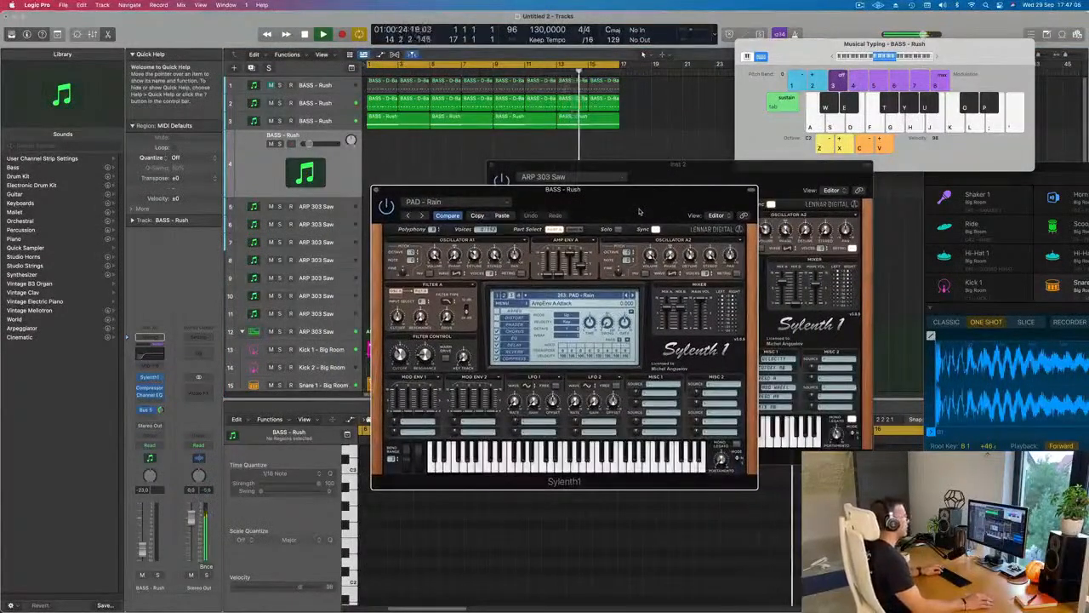
drag(639, 212, 599, 189)
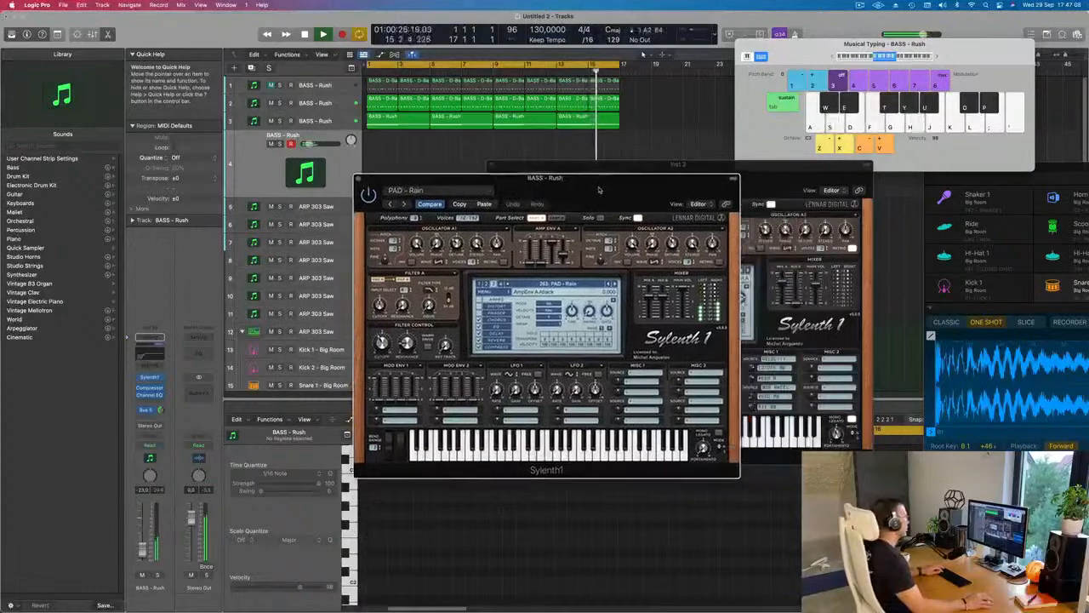
click(583, 284)
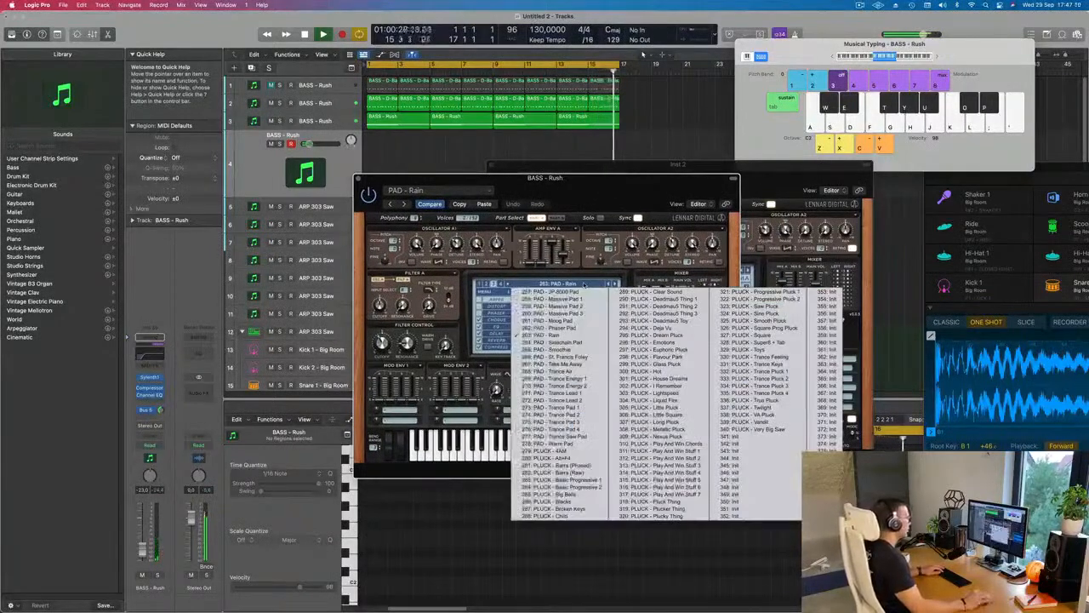
click(551, 451)
drag(591, 193, 618, 193)
Raise the pluck track's volume to about -12.2 dB while testing a chord with Musical Typing.
key(s)
key(f)
key(h)
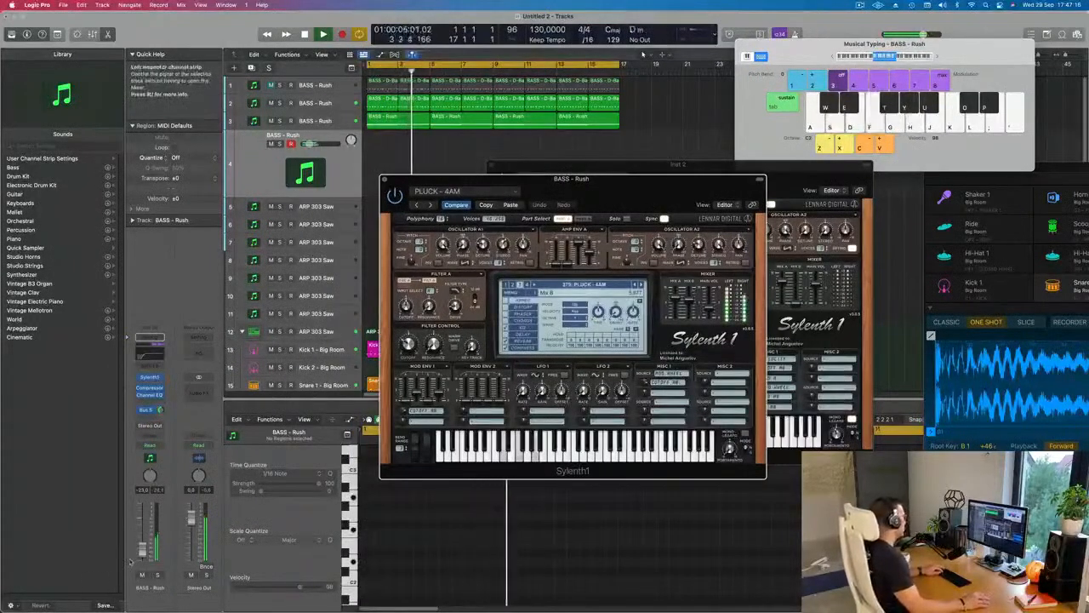
drag(142, 542, 142, 538)
key(s)
key(f)
key(h)
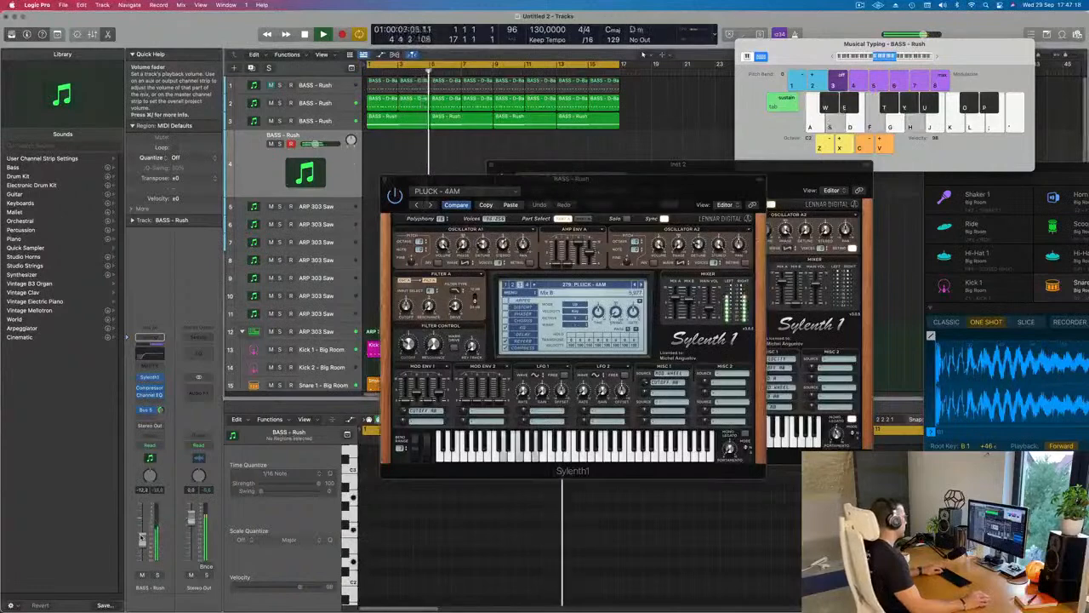
Audition pluck chords and a short alternating-note melody over the loop with Musical Typing.
key(a)
key(d)
key(g)
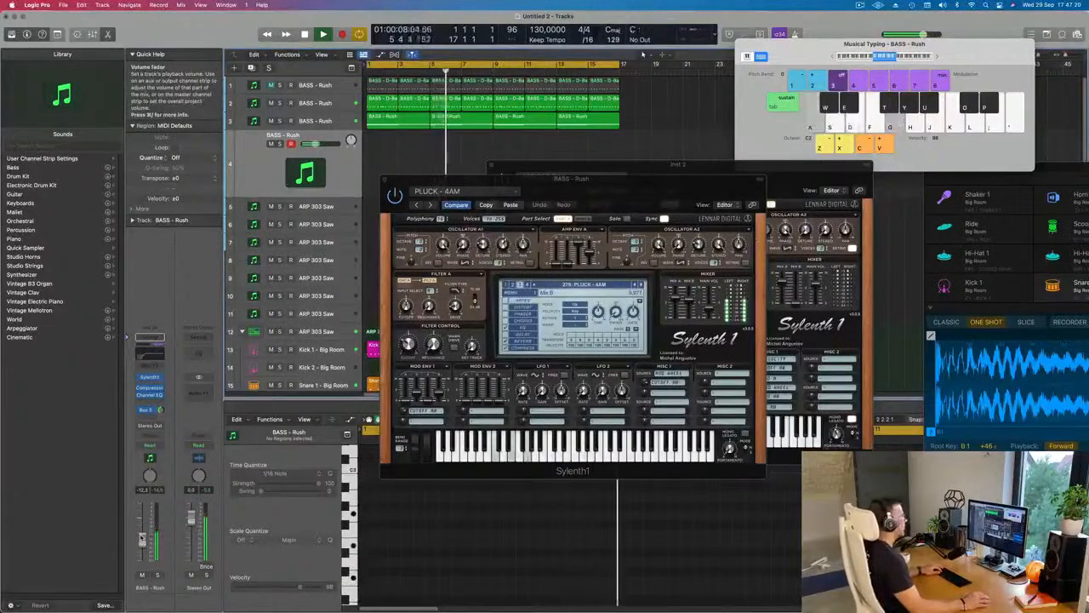
key(h)
key(f)
key(h)
key(k)
key(h)
key(k)
key(h)
key(k)
key(h)
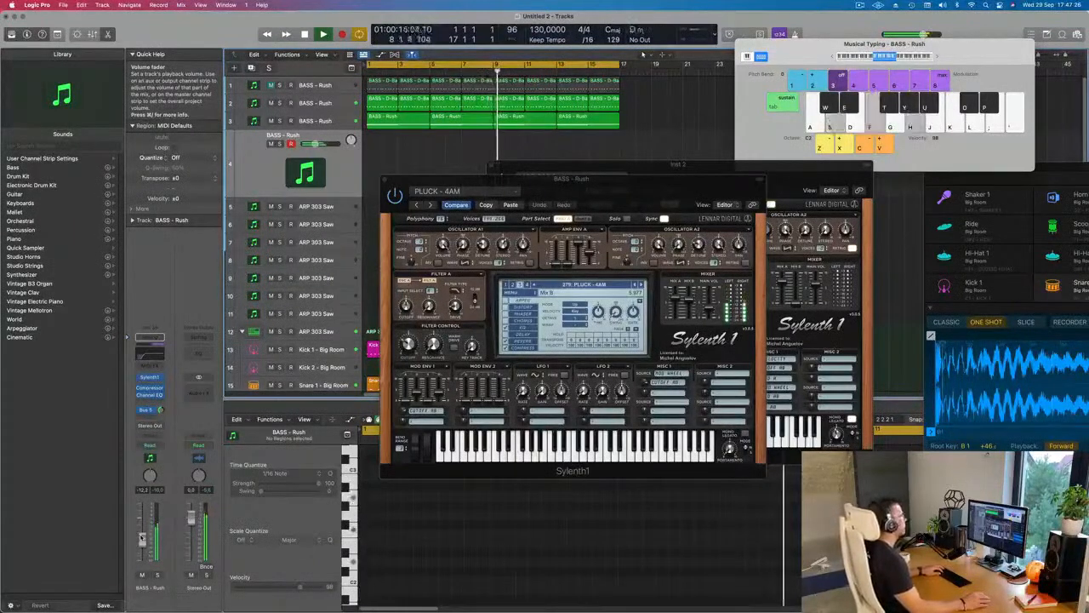
key(a)
key(d)
key(g)
key(x)
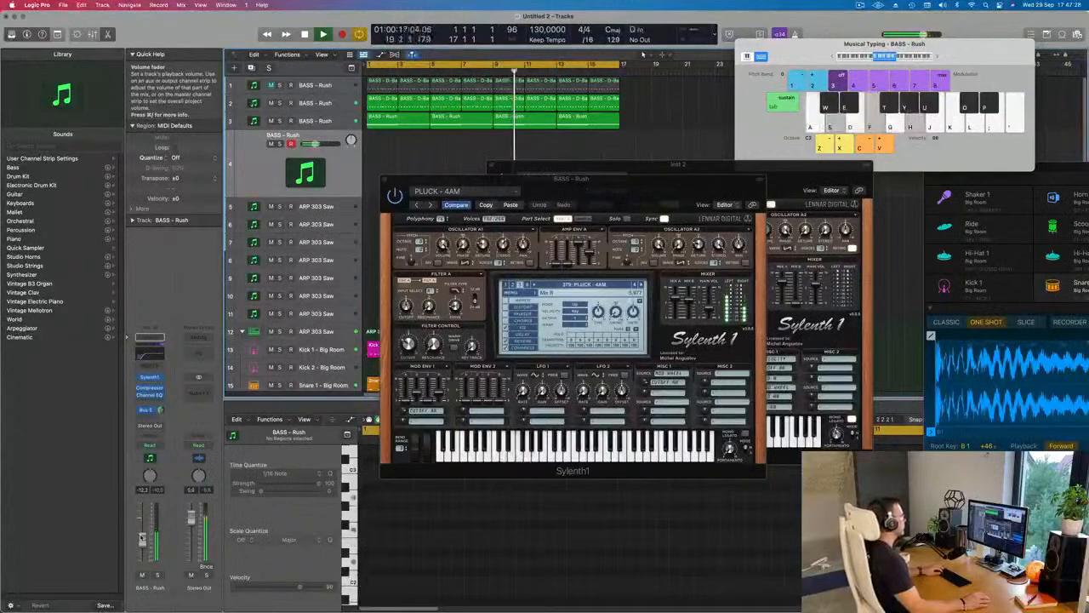
Lower the pluck track's Bus 5 send and raise its volume to about -4.6 dB.
drag(595, 178, 719, 225)
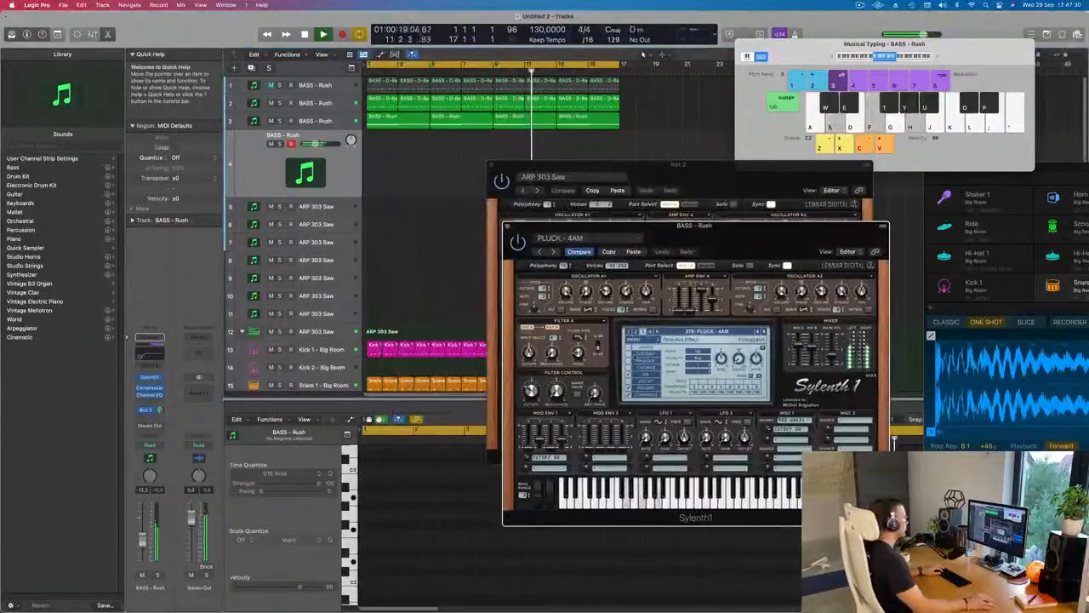
drag(161, 410, 161, 414)
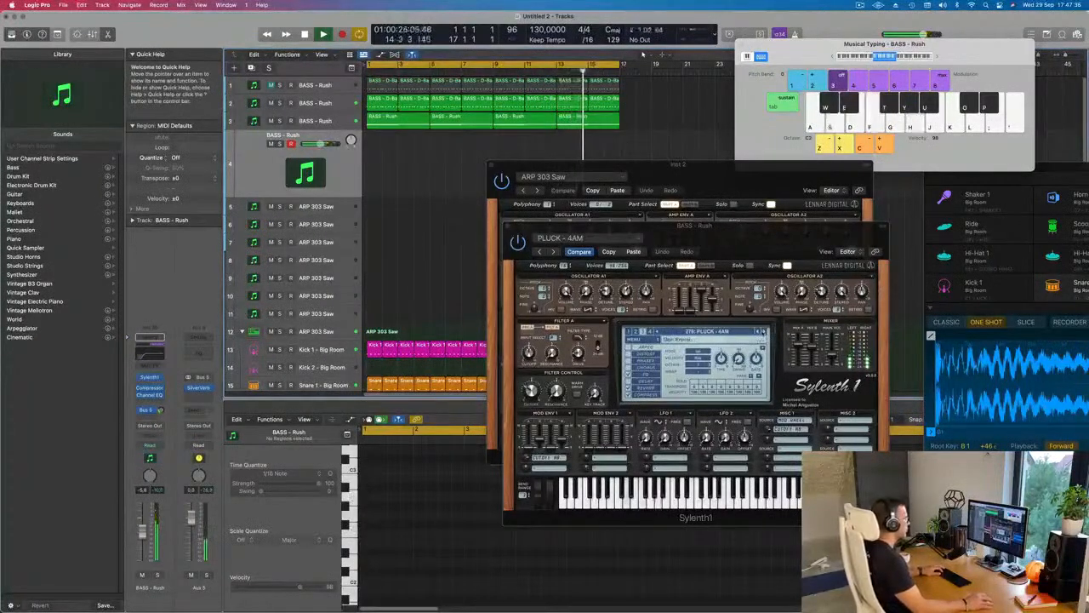
Load the PLUCK - Barra (Raw) preset, try a chord on it and lower the track's volume to about -14 dB.
click(763, 331)
click(764, 332)
key(f)
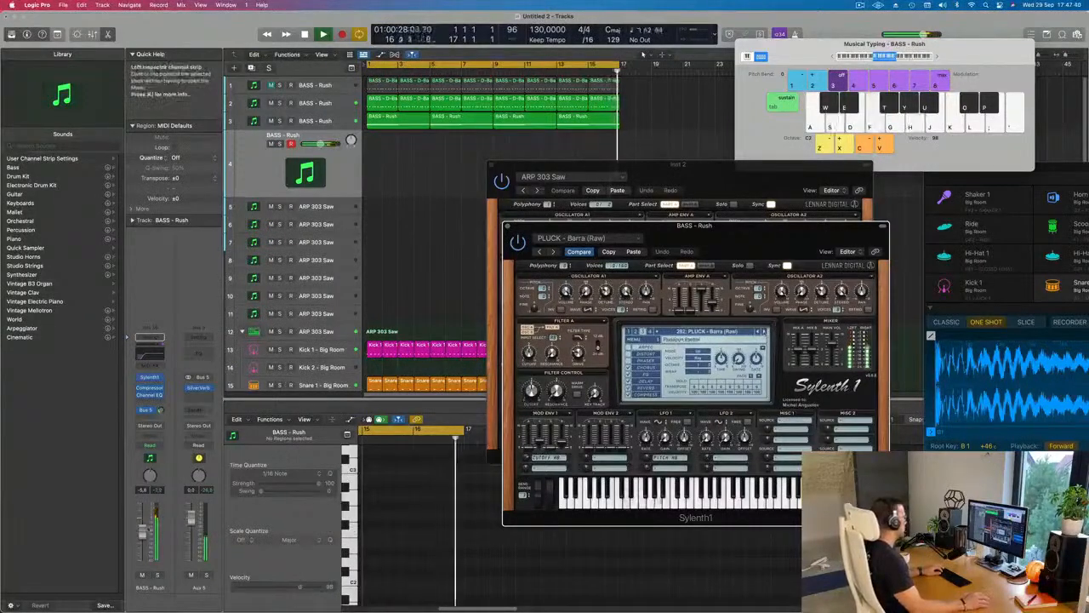
drag(144, 529, 144, 542)
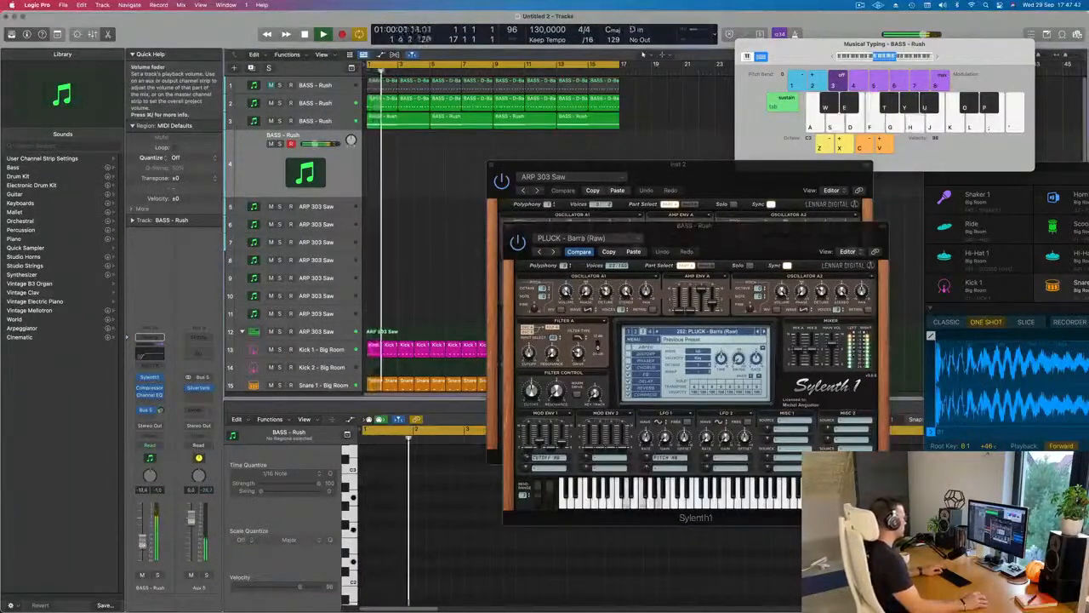
Audition the PLUCK presets one after another from Basic Progressive 1 to Little Pluck while playing chords over the loop.
click(763, 331)
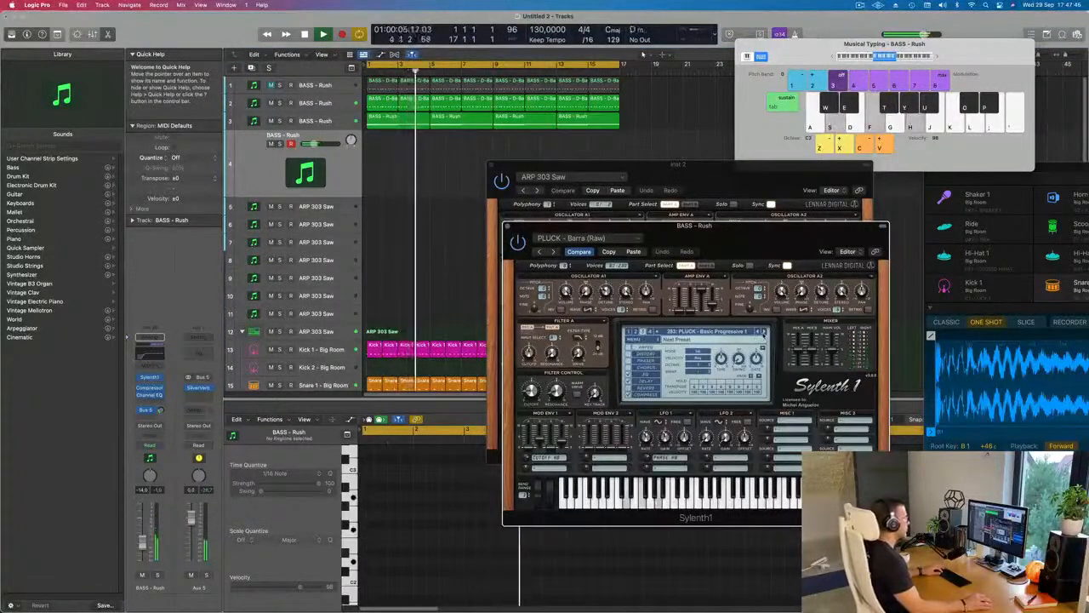
click(763, 332)
key(z)
click(763, 333)
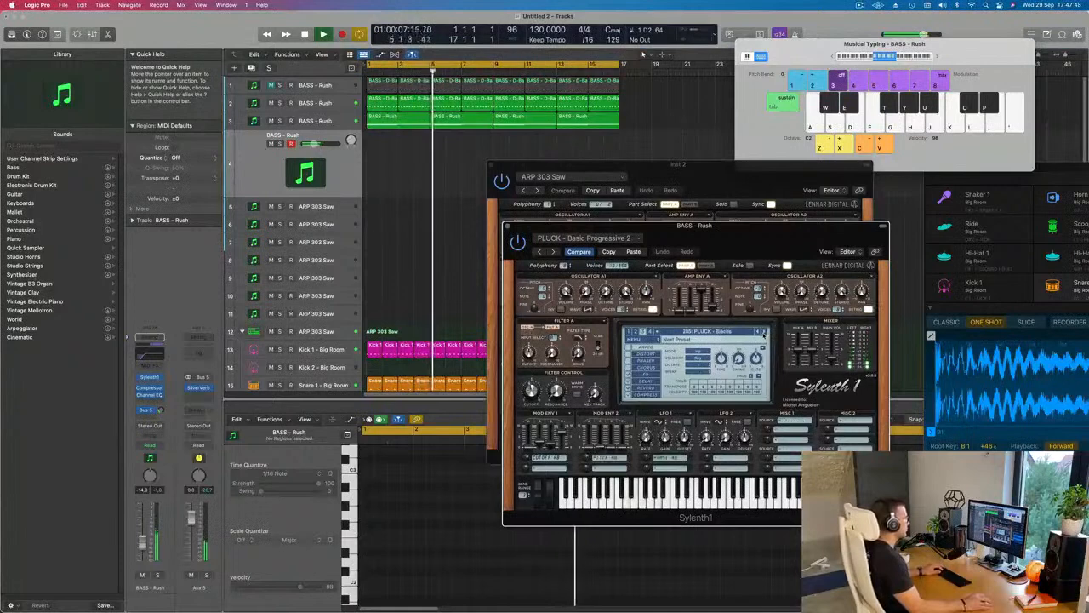
click(763, 332)
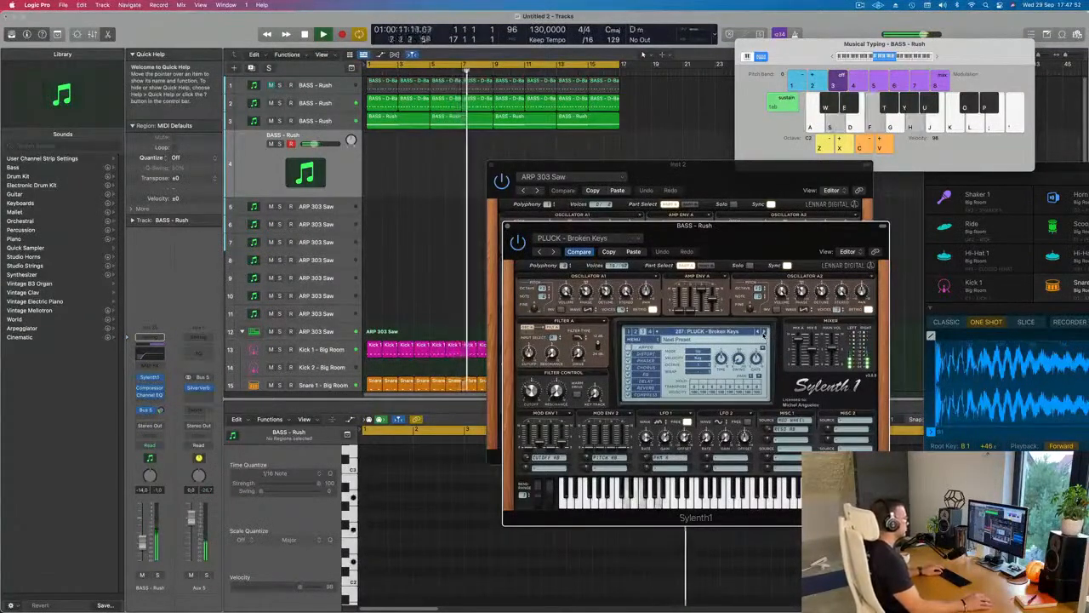
click(763, 333)
click(763, 332)
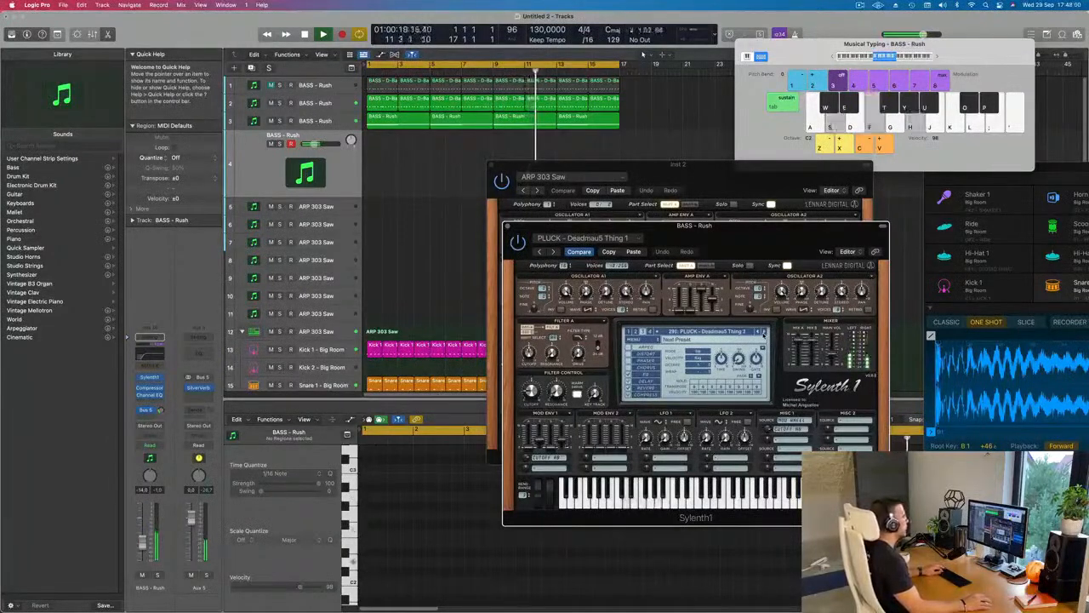
click(763, 333)
click(763, 332)
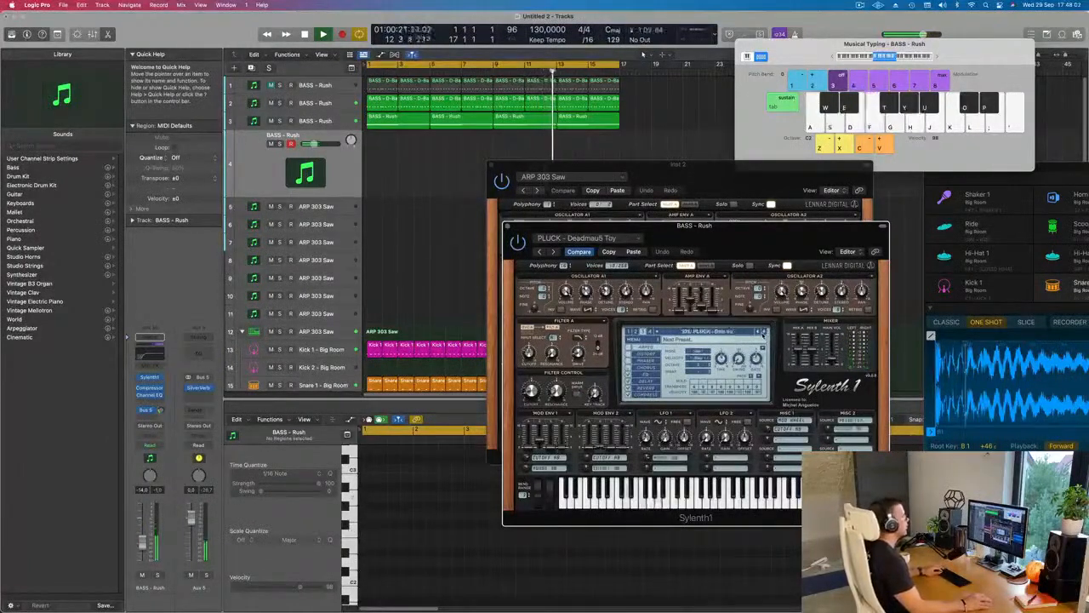
click(763, 333)
click(763, 332)
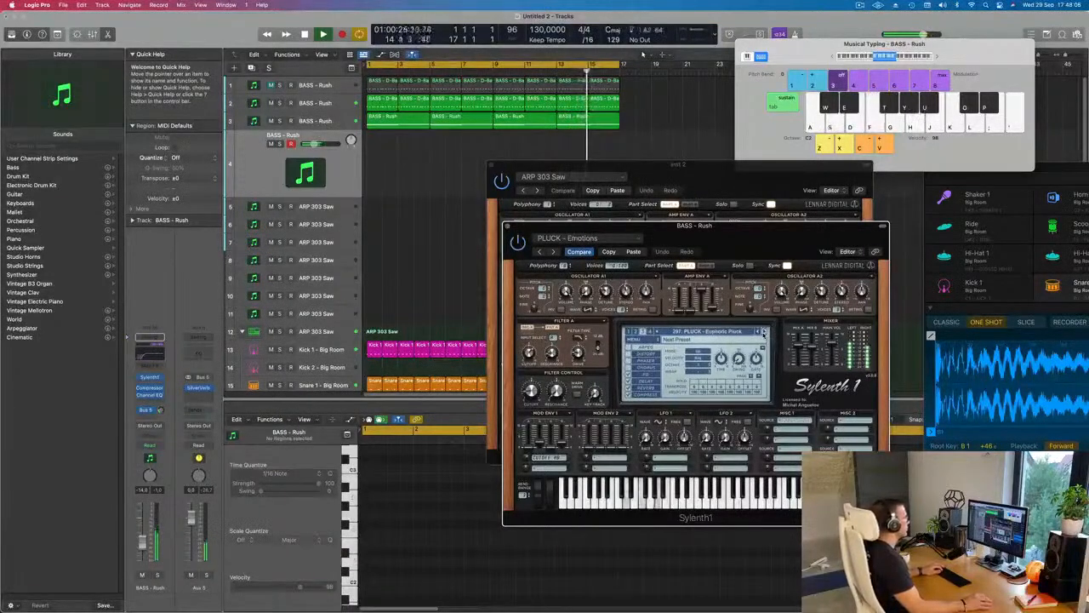
click(763, 333)
click(763, 333)
click(763, 332)
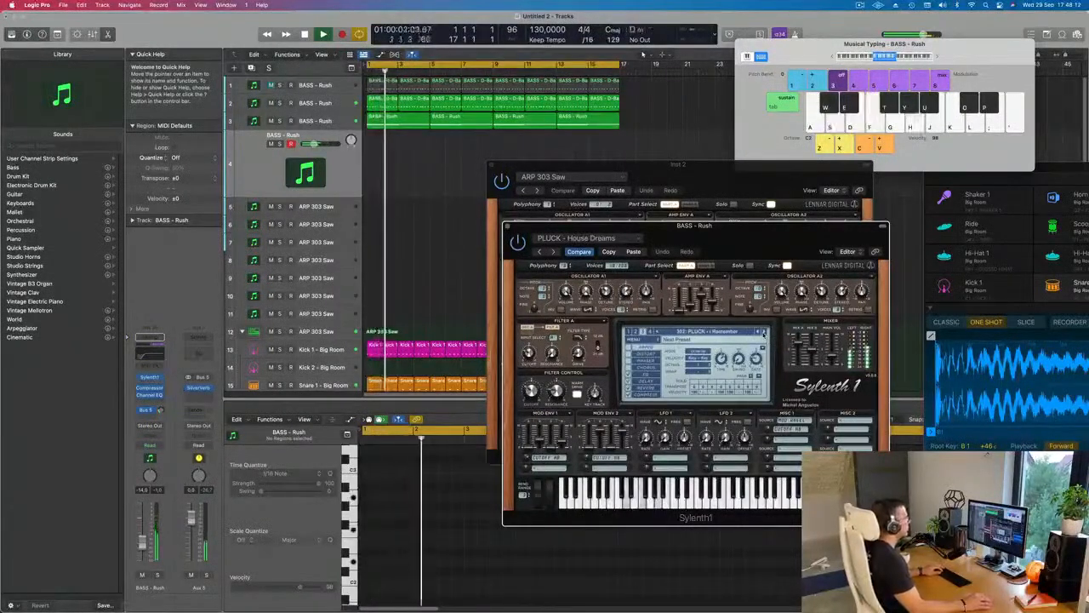
click(763, 332)
click(763, 333)
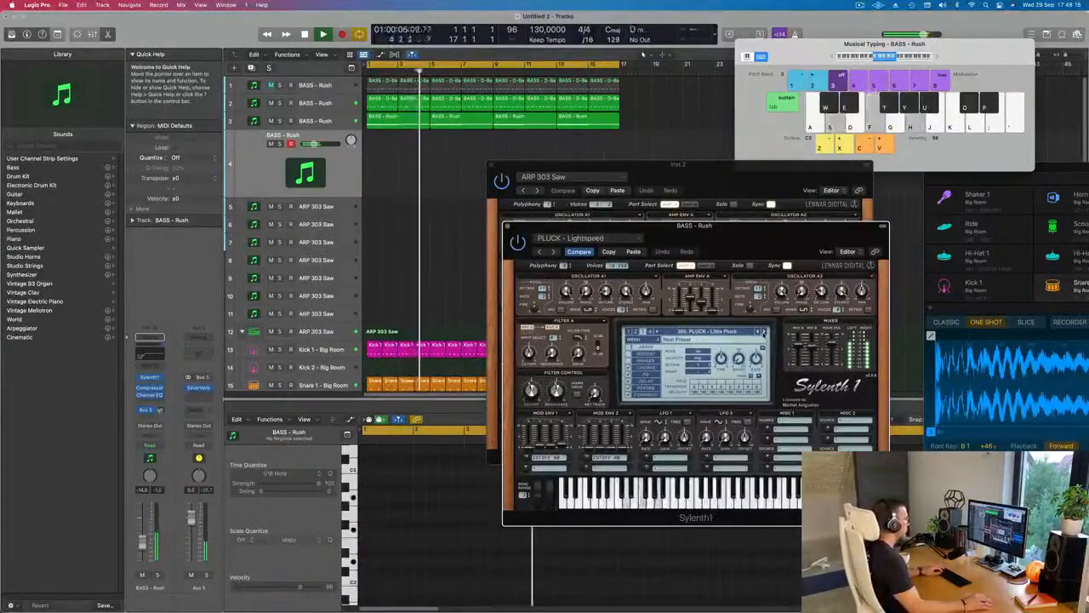
Switch Sylenth1 to the second sub-bank's LEAD - Home preset and audition chords on it over the loop.
click(711, 330)
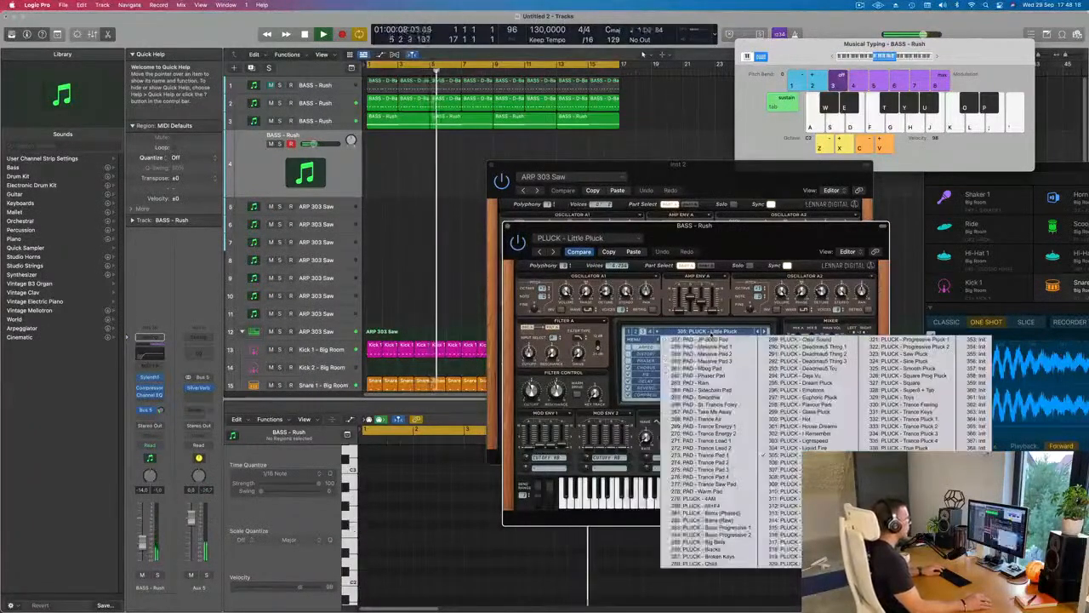
click(636, 331)
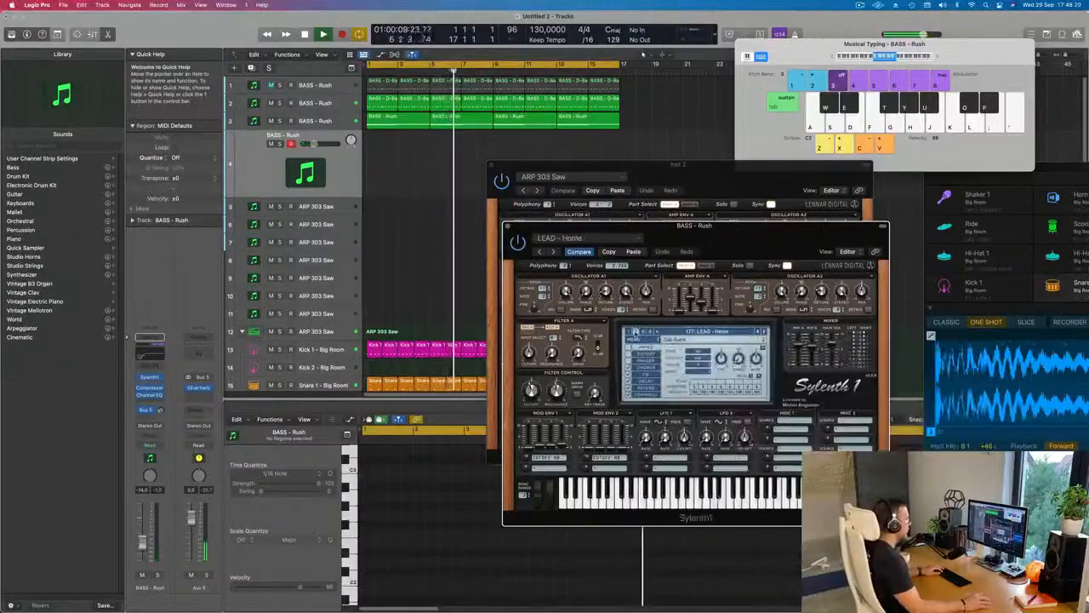
click(690, 332)
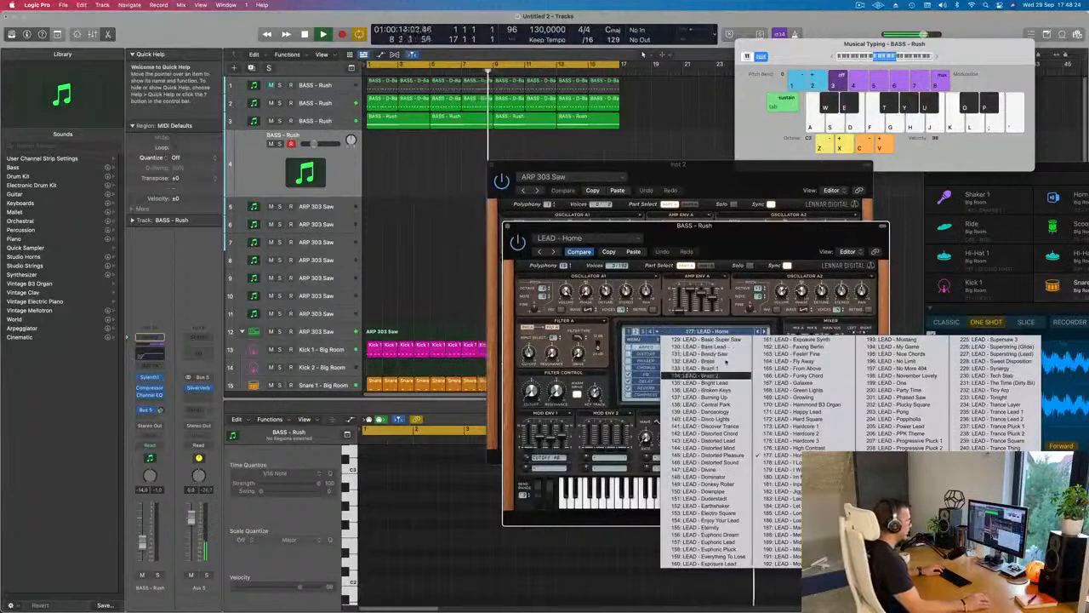
key(f)
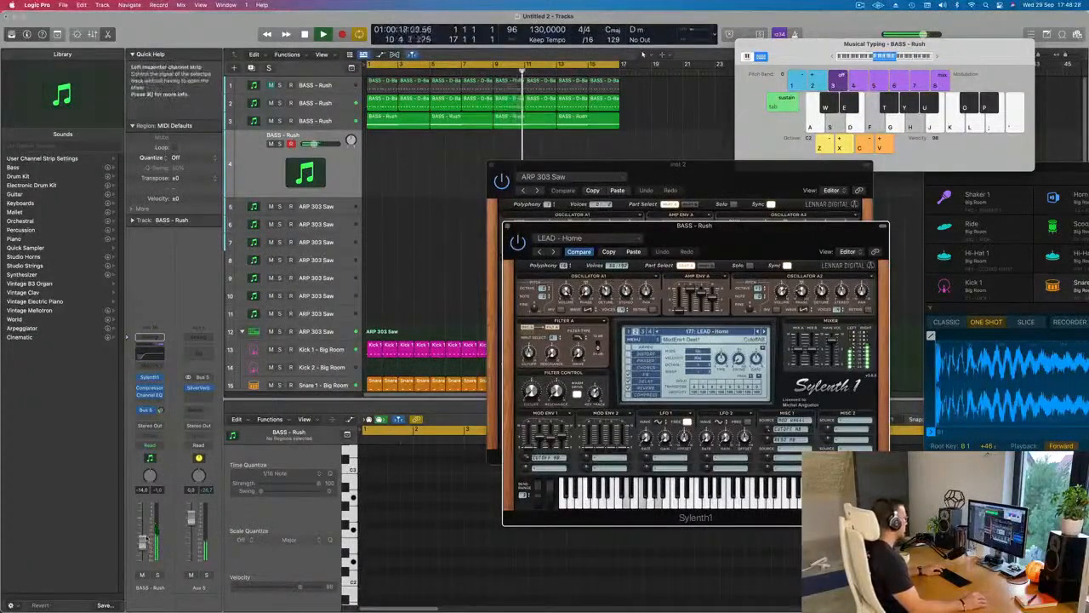
key(f)
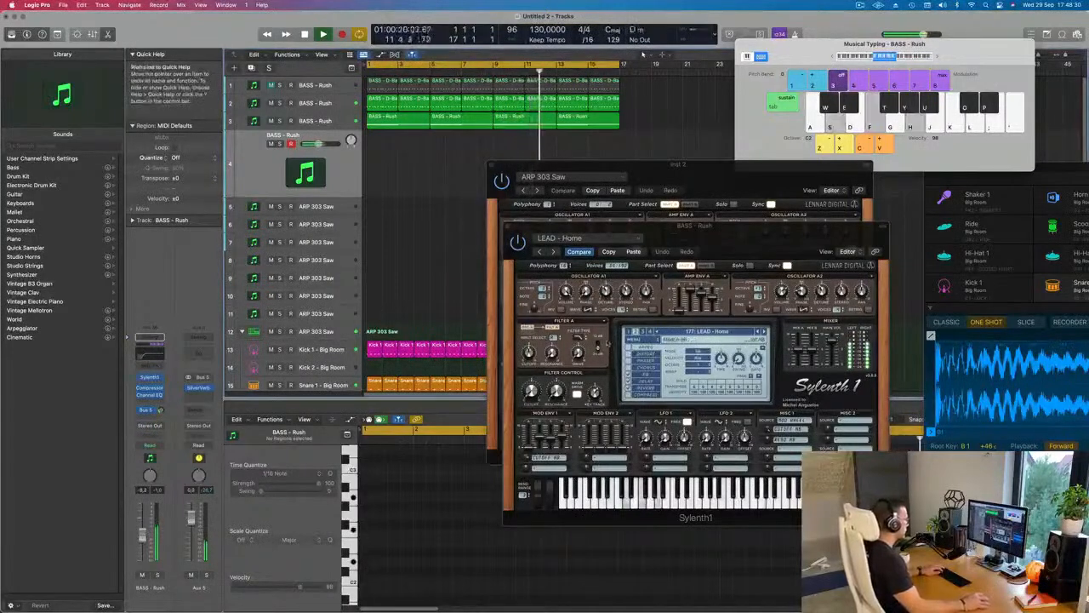
key(f)
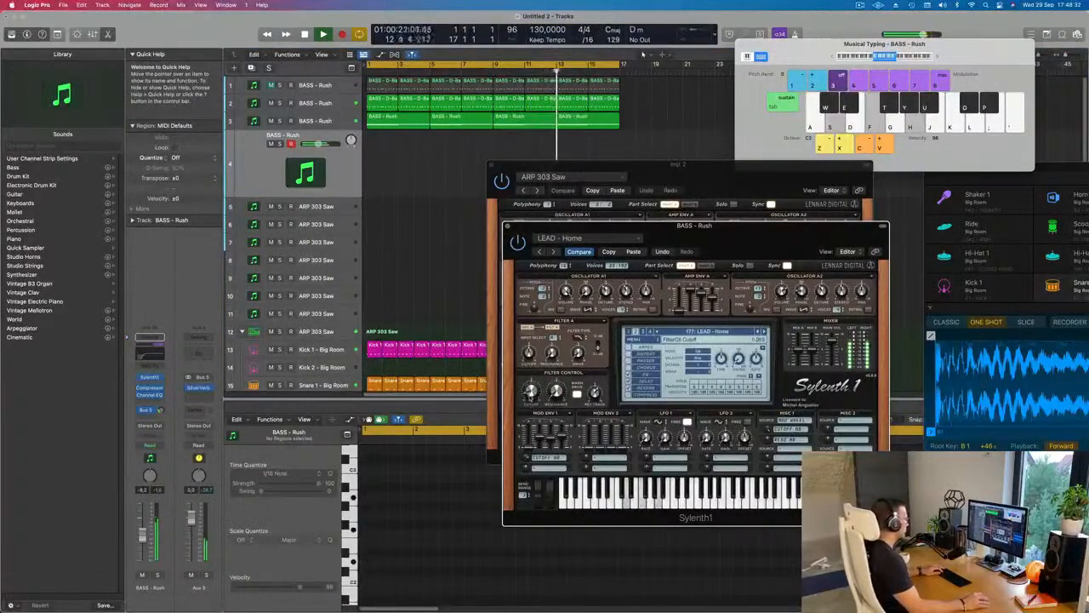
Adjust the LEAD - Home filter control cutoff and set the track's volume to about -11 dB while testing a chord.
drag(532, 395, 532, 388)
drag(141, 543, 141, 545)
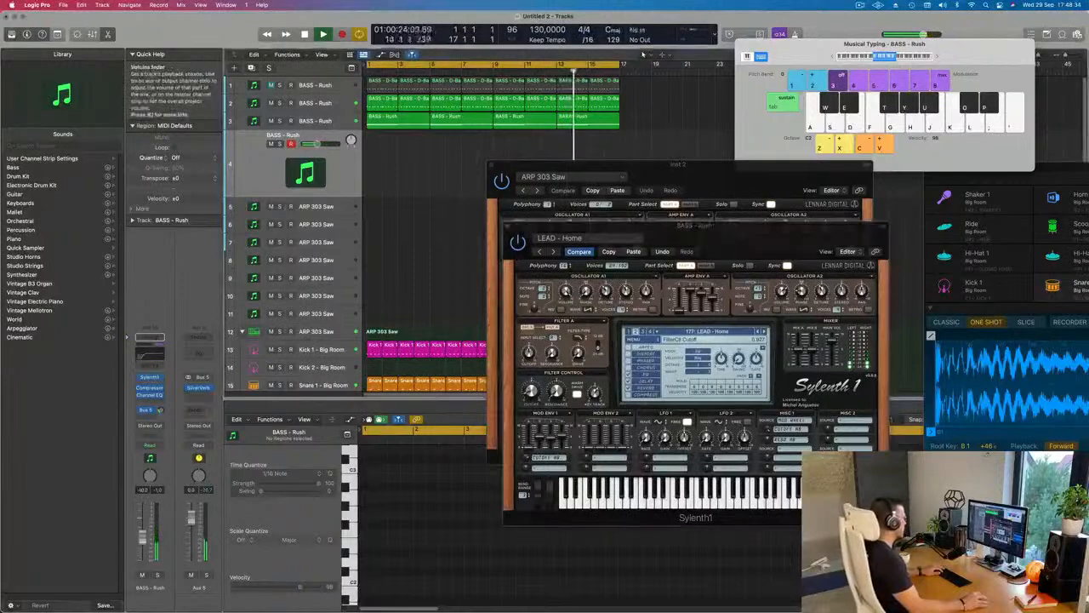
key(f)
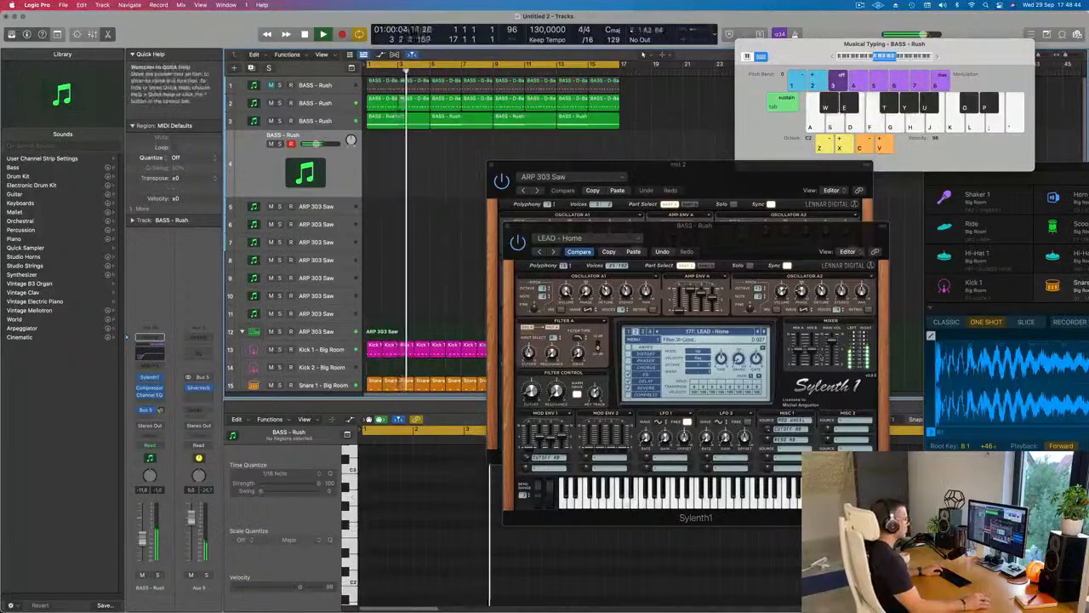
Load the LEAD - Basic Super Saw preset and lower the track's volume to about -14.4 dB.
click(758, 331)
click(722, 333)
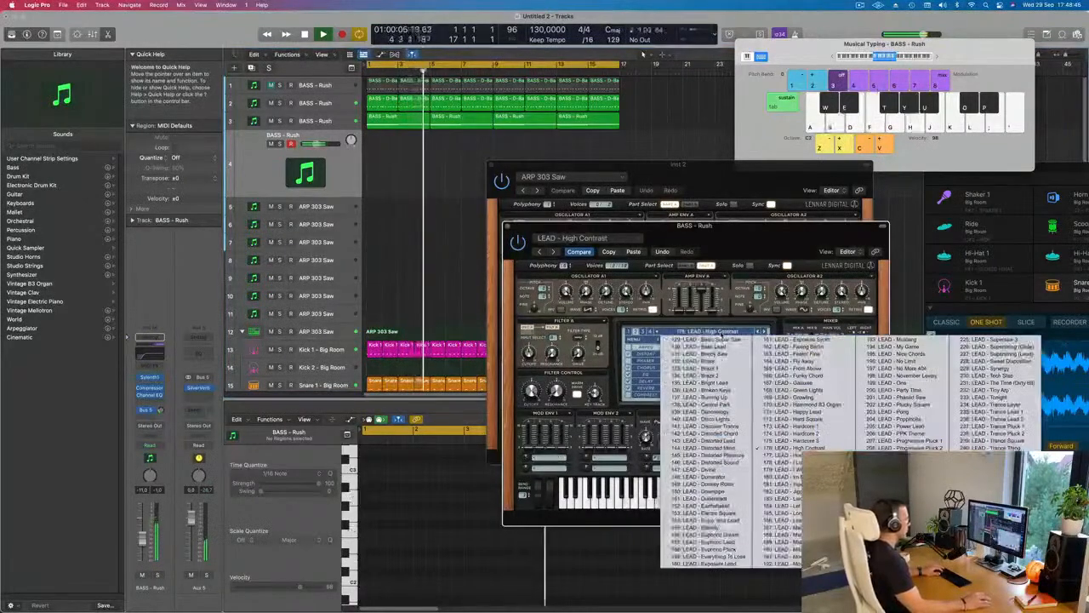
click(685, 342)
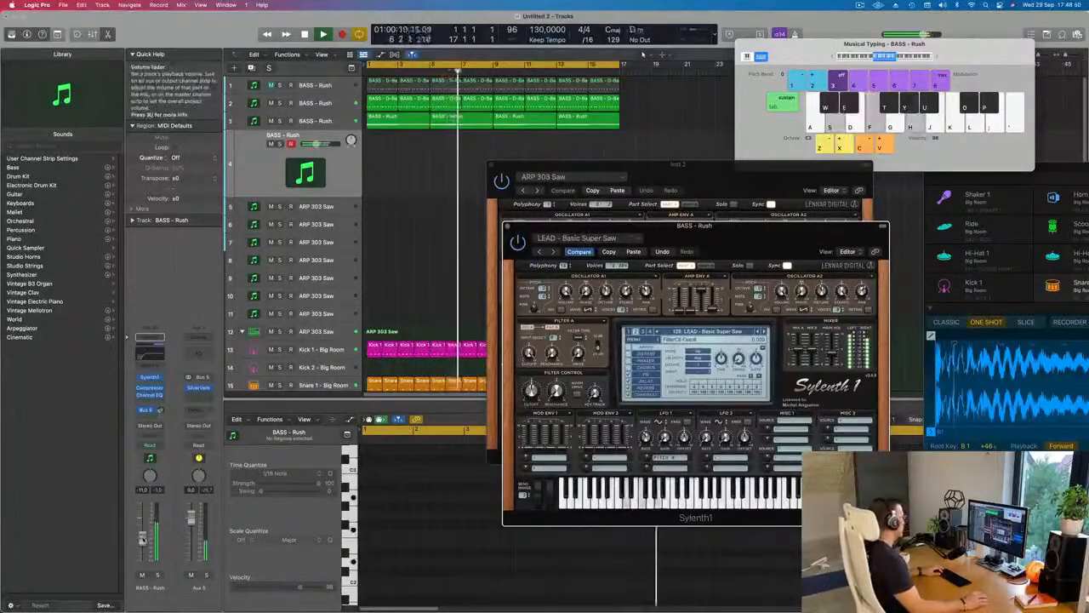
drag(142, 539, 142, 545)
Advance to the LEAD - Brass preset and balance its sound with a volume of about -4.6 dB and an adjusted filter cutoff.
click(764, 331)
click(764, 332)
click(764, 332)
click(764, 332)
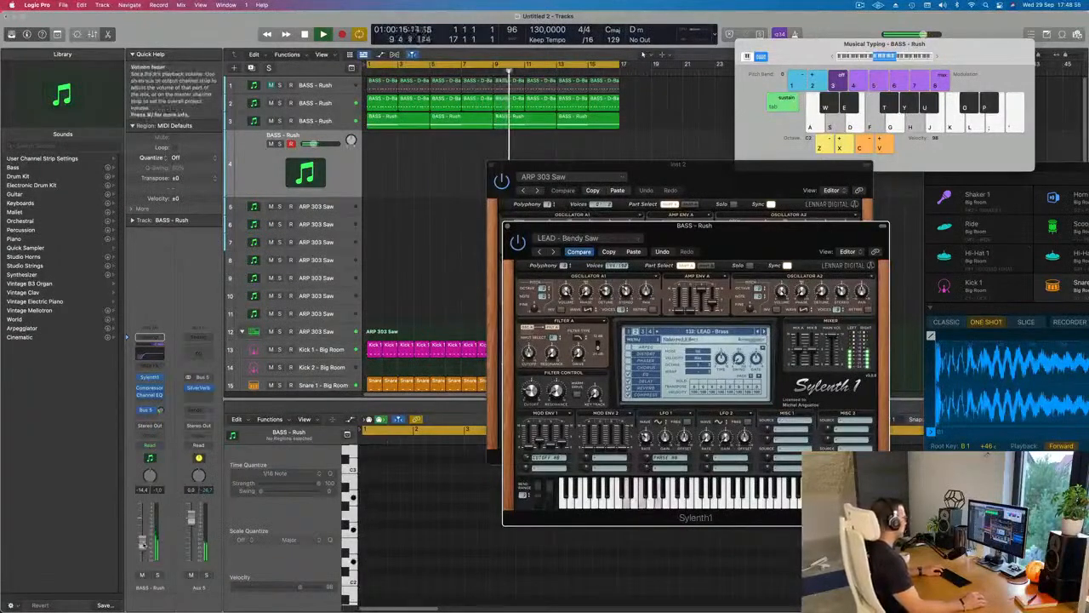
drag(143, 535, 142, 530)
click(531, 391)
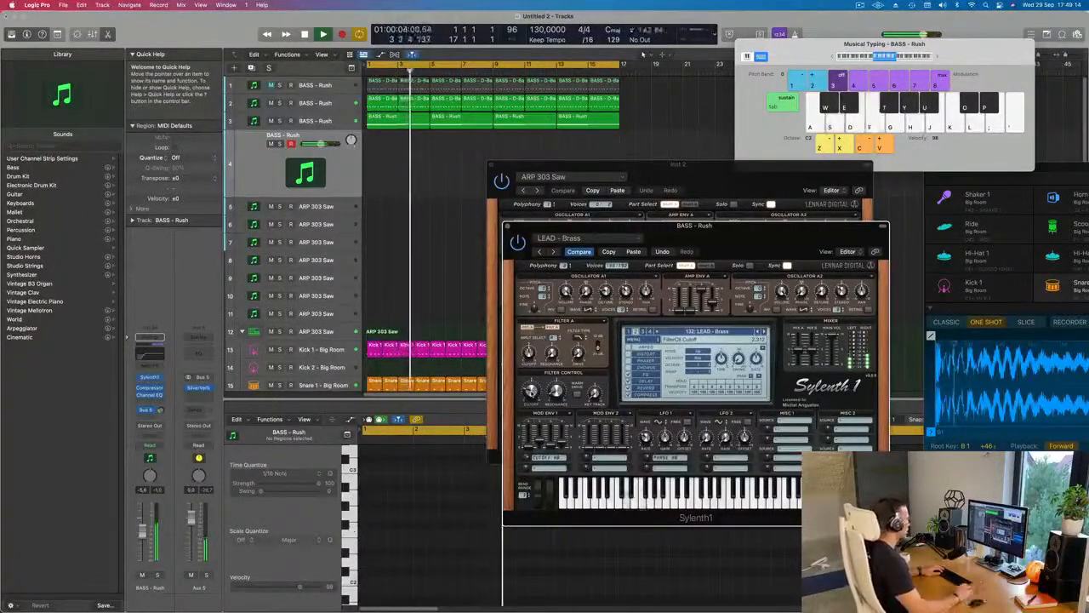
Record repeated D minor stabs followed by F major and E minor chords on the brass track with Musical Typing.
key(r)
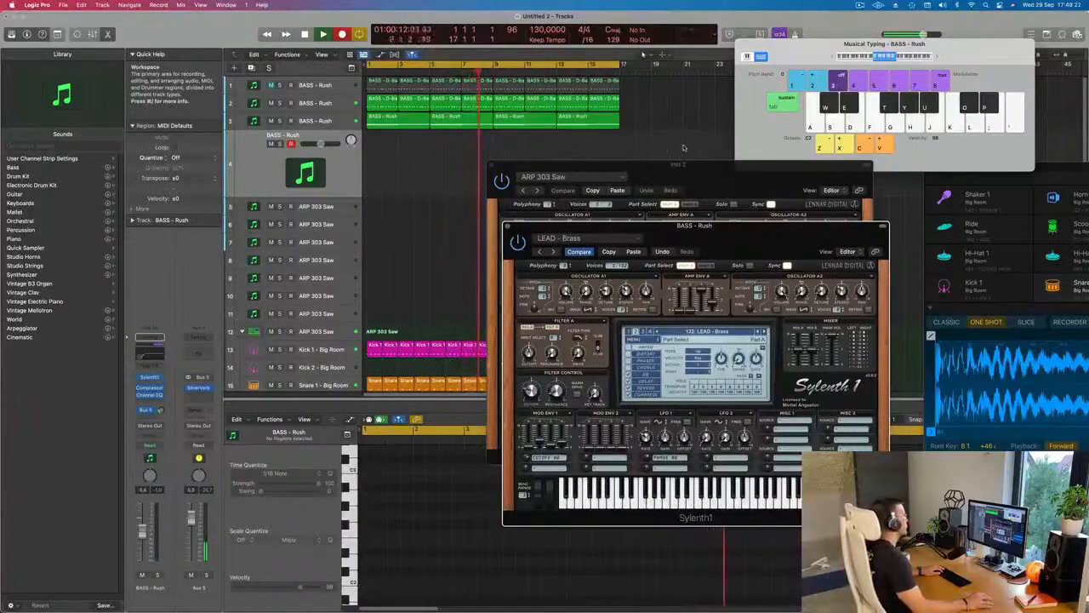
key(s)
key(f)
key(h)
key(s)
key(f)
key(h)
key(s)
key(f)
key(h)
key(s)
key(f)
key(h)
key(s)
key(f)
key(h)
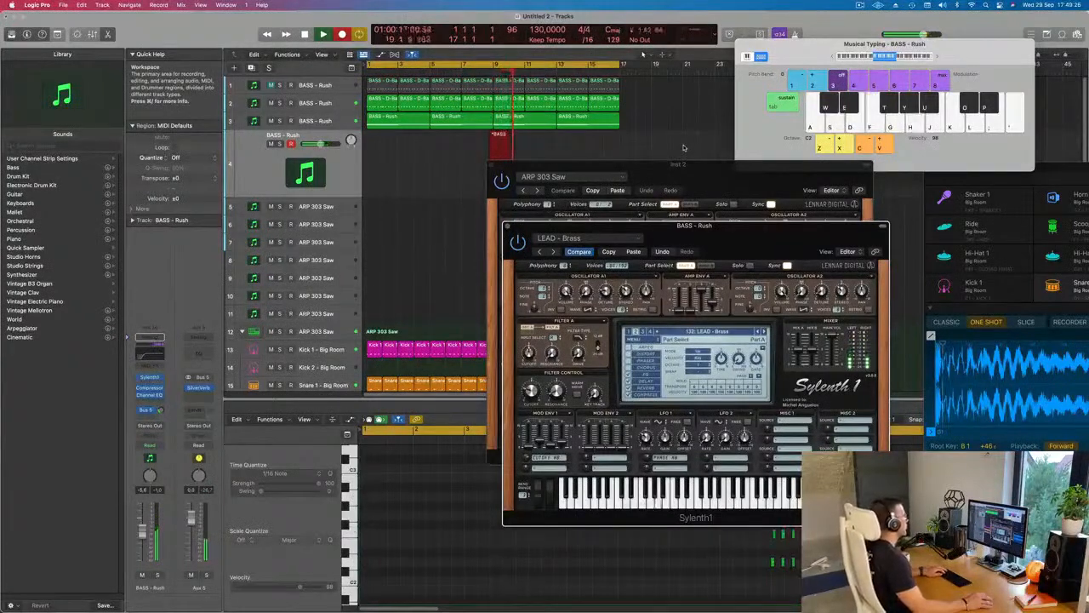
key(f)
key(h)
key(k)
key(d)
key(g)
key(j)
key(space)
Move the recorded brass region to bar 1 and select all of its notes in the Piano Roll for playback.
drag(684, 164, 978, 158)
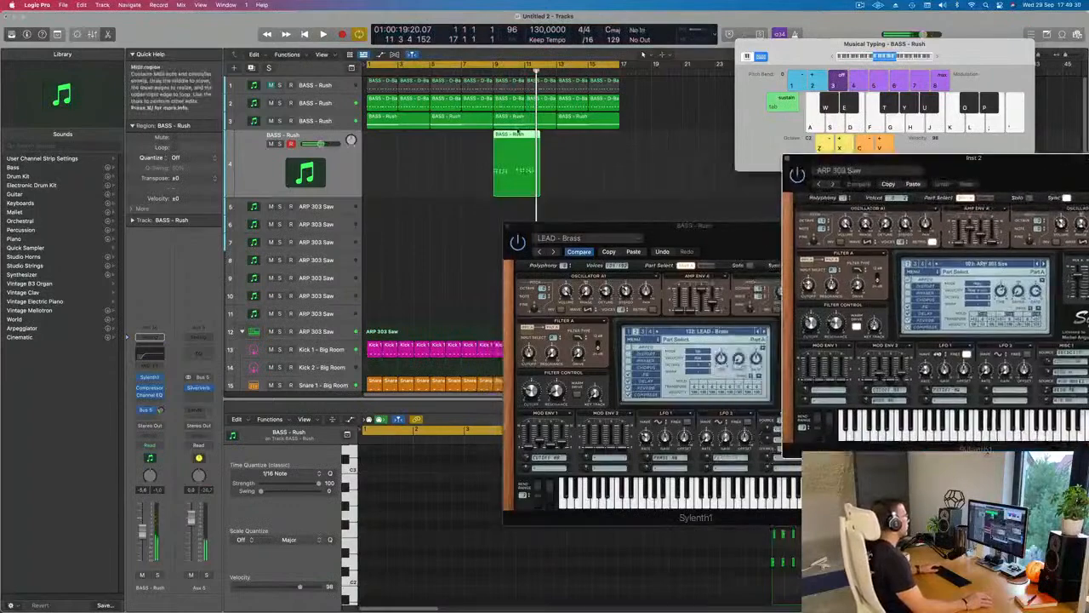
drag(518, 136, 382, 149)
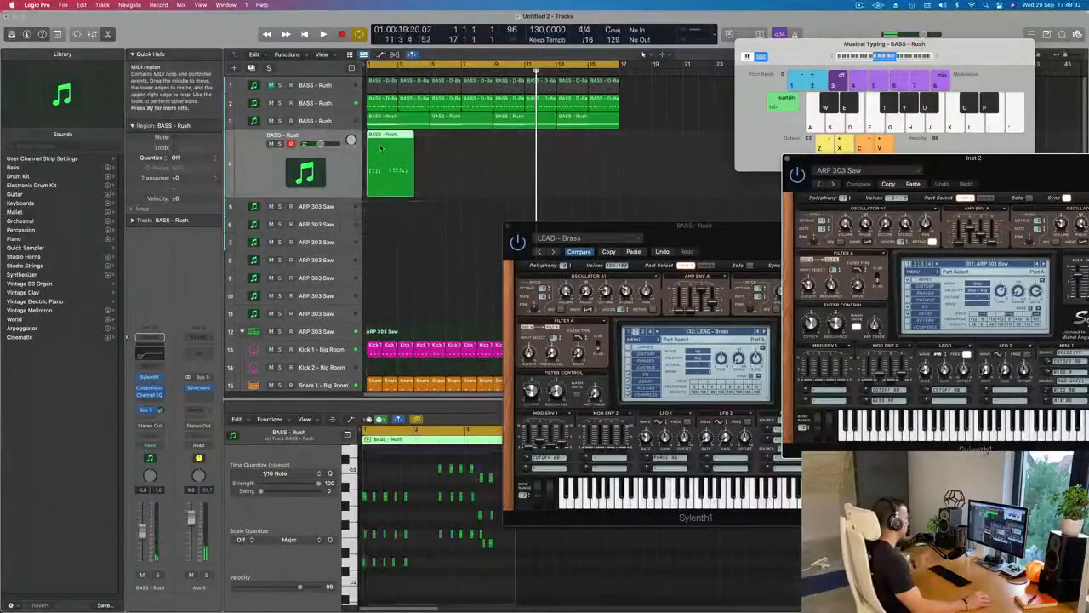
click(417, 494)
key(super+a)
key(space)
Check and tidy individual F and D notes of the opening D minor stabs in the Piano Roll.
scroll(418, 468, up, 3)
scroll(417, 513, up, 3)
click(372, 536)
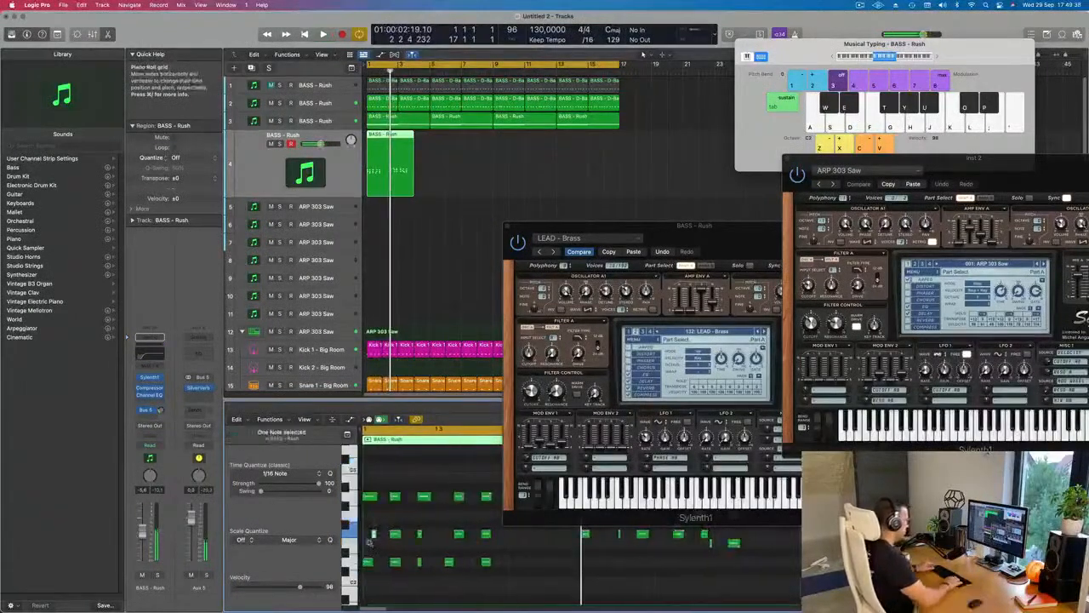
click(457, 534)
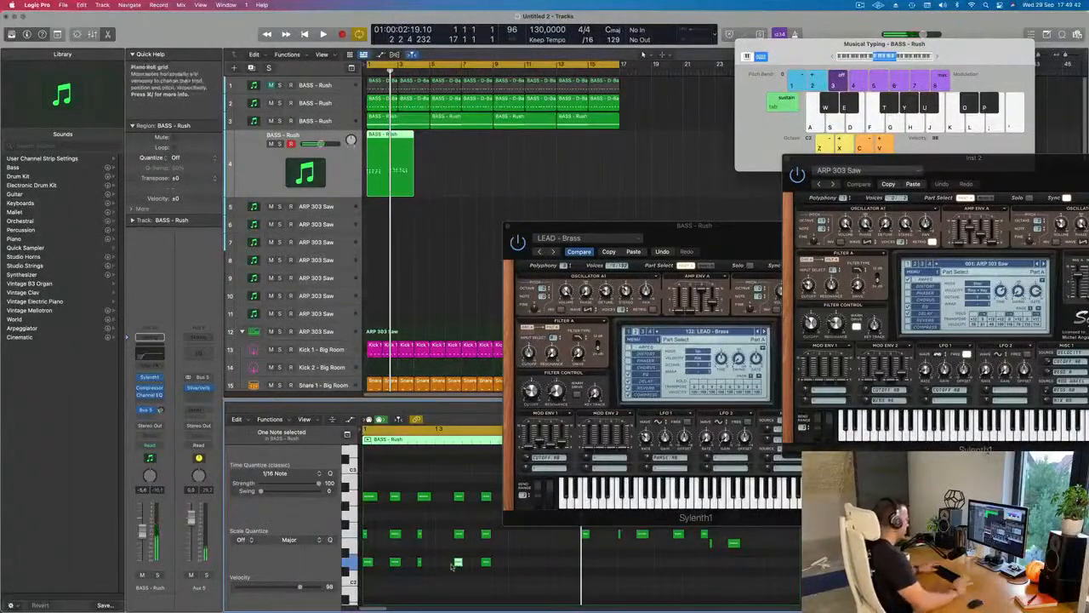
key(space)
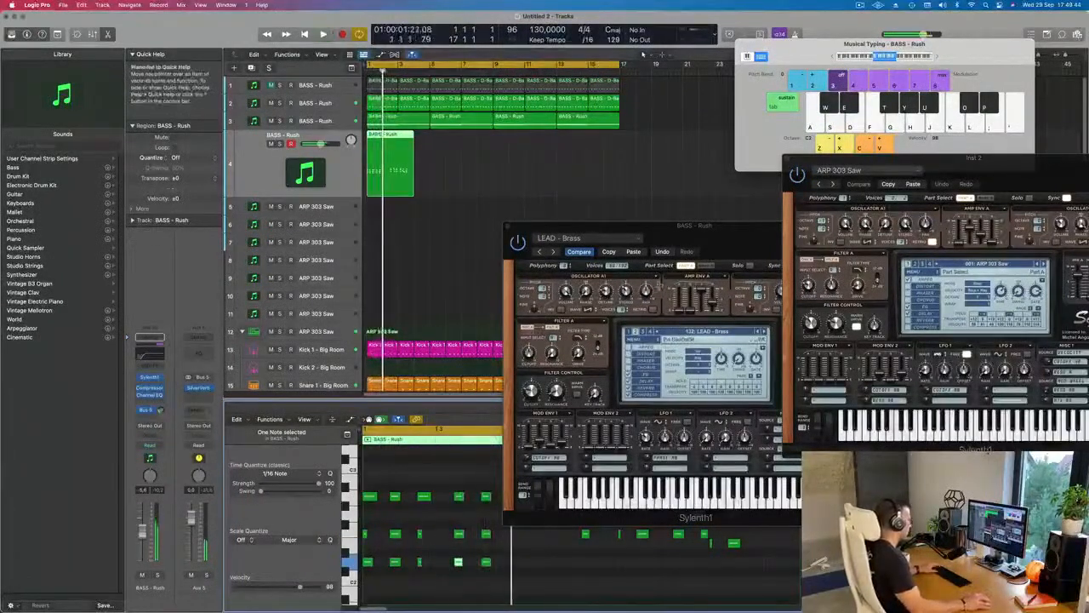
Move the nine notes of the first three F major stabs earlier to start at bar 2 in the Piano Roll.
drag(682, 226, 954, 202)
scroll(625, 485, down, 4)
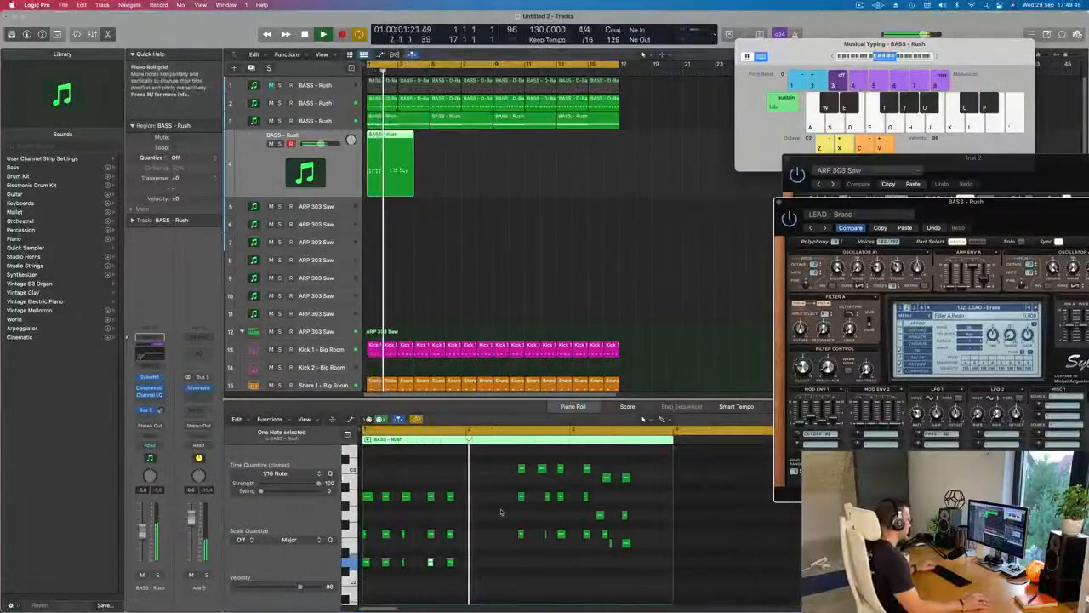
scroll(490, 509, up, 2)
scroll(513, 506, down, 3)
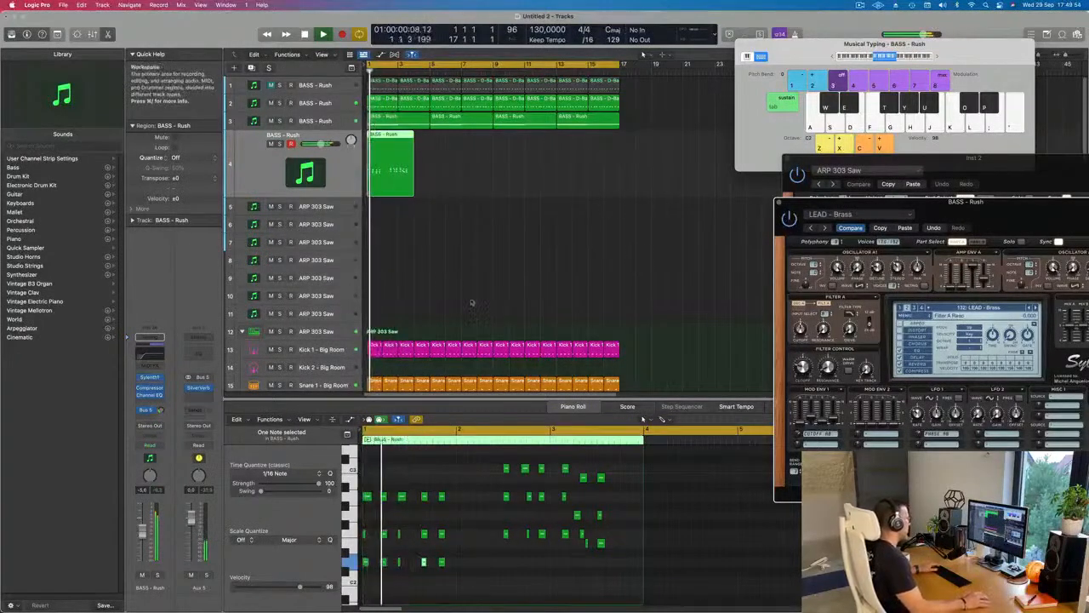
drag(492, 460, 557, 550)
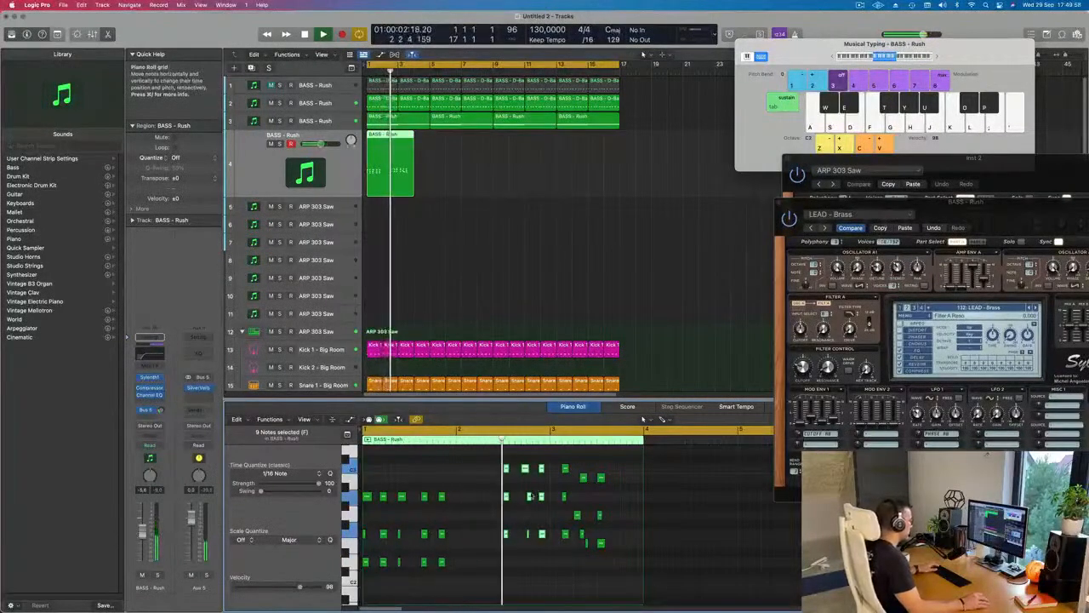
drag(505, 468, 459, 470)
Delete the nine F major stab notes at bar 2 of the brass region.
scroll(494, 541, up, 3)
scroll(536, 511, right, 1)
drag(560, 466, 465, 558)
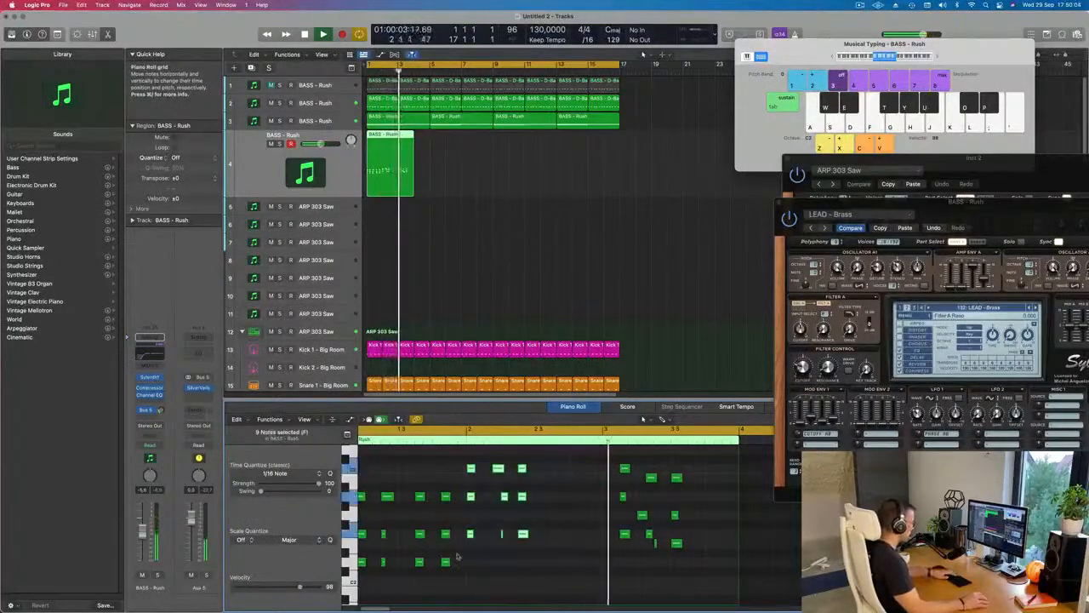
key(Delete)
Copy the fifteen notes of the five D minor stabs to bar 2, transposed up 3 semitones so the lowest note is F2.
scroll(466, 558, left, 1)
drag(509, 475, 370, 593)
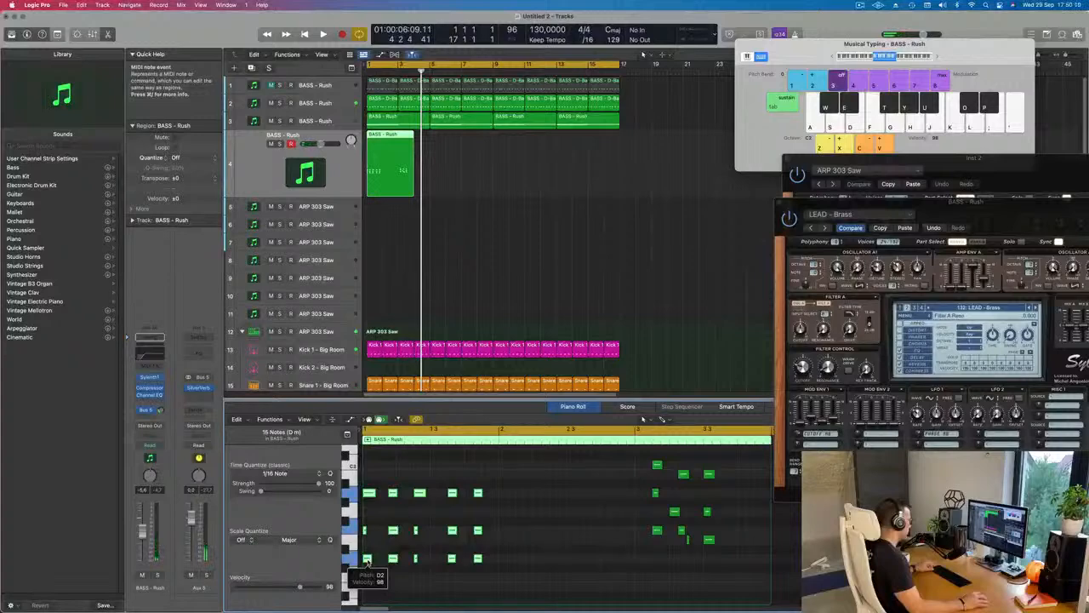
drag(451, 559, 510, 536)
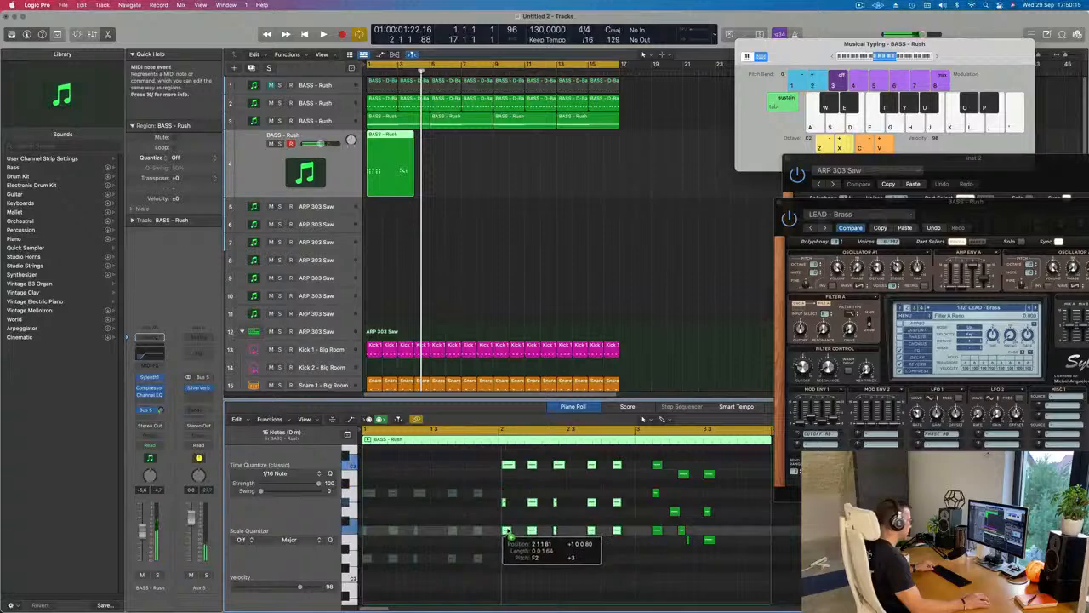
Finish placing the copied F major stabs at bar 2, select all notes in the brass region and play them back.
drag(509, 530, 509, 531)
drag(495, 488, 626, 513)
drag(504, 502, 607, 543)
drag(634, 460, 505, 536)
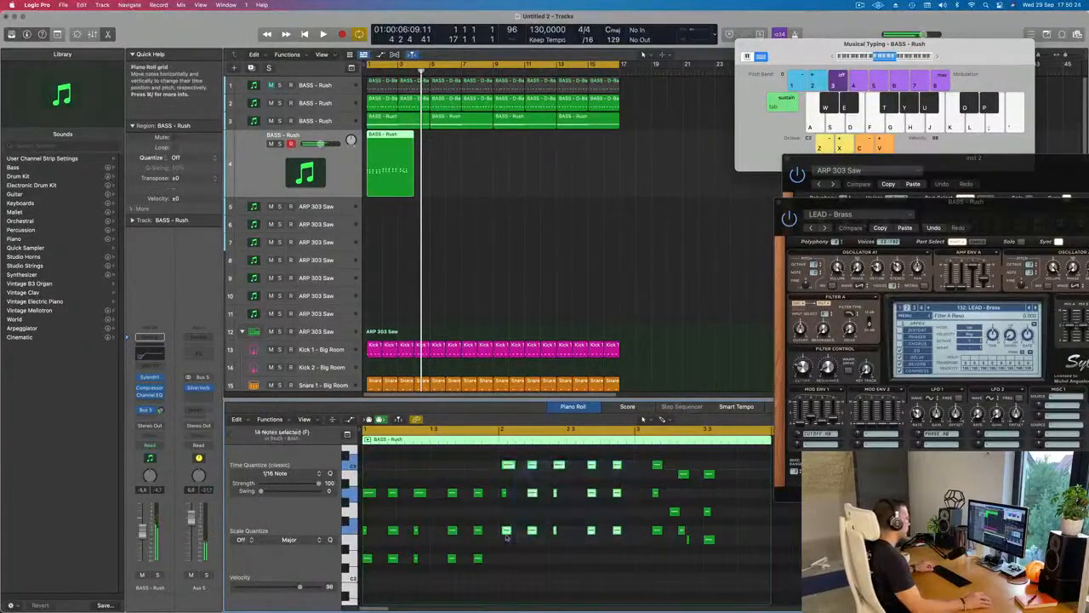
drag(503, 457, 637, 551)
click(505, 531)
key(super+a)
key(space)
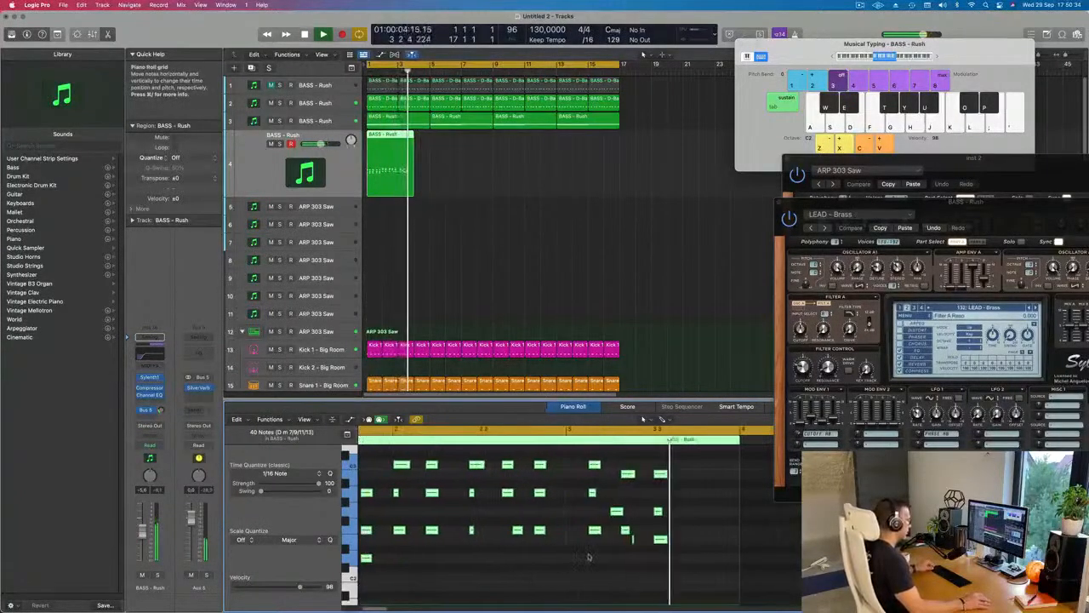
key(space)
key(space)
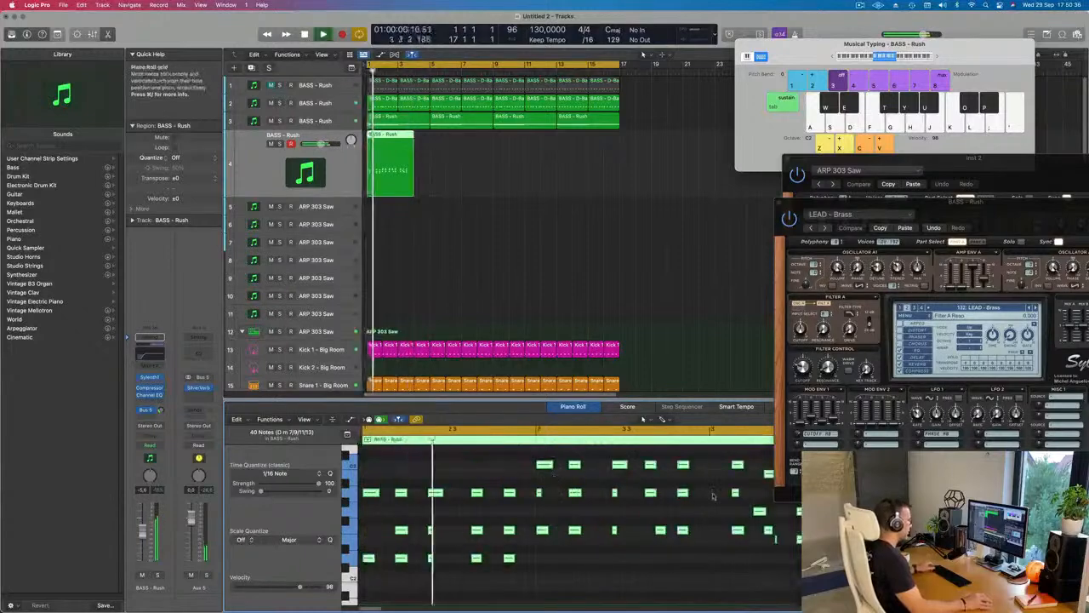
key(space)
Delete the leftover F major notes around bar 3 and align the stray E note with the first E minor stab.
drag(661, 461, 687, 551)
drag(703, 475, 695, 475)
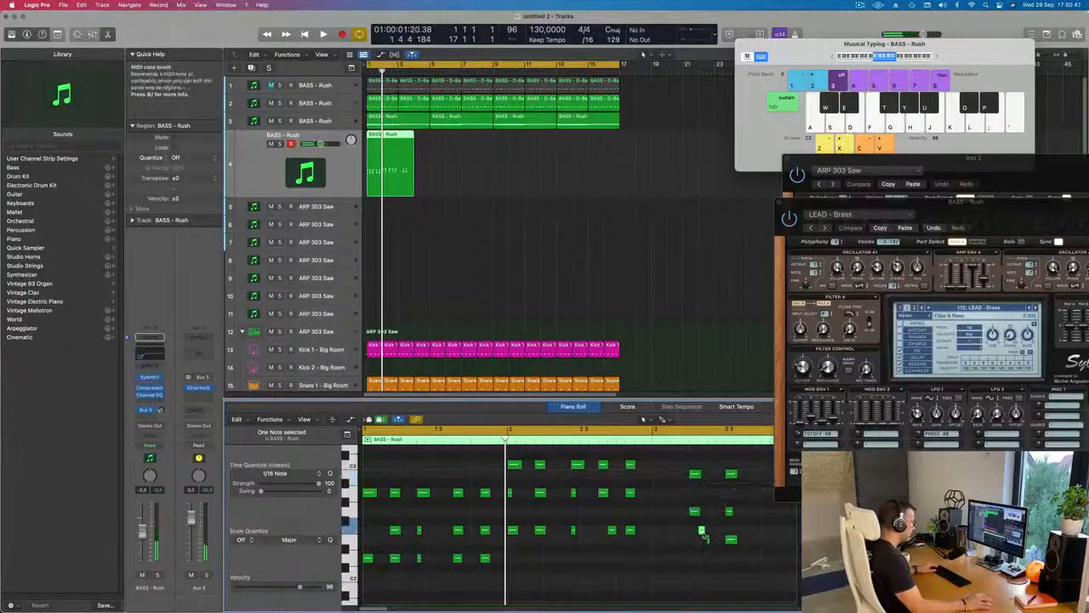
drag(708, 541, 692, 542)
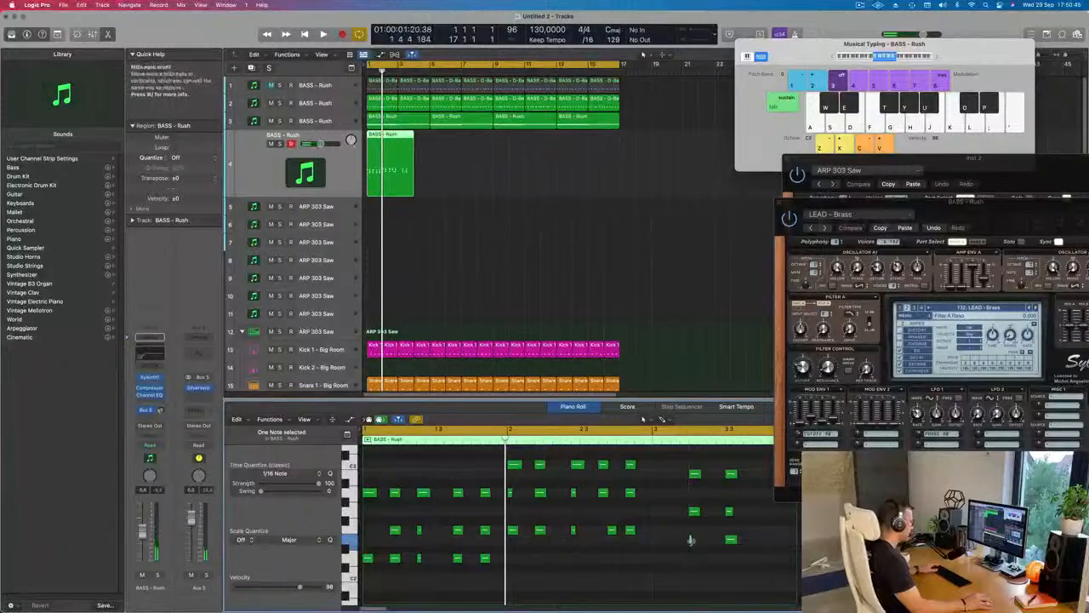
click(691, 539)
Move the six notes of the two E minor stabs earlier to start at bar 3 and play the region.
drag(682, 473, 737, 548)
drag(695, 475, 659, 475)
key(space)
scroll(536, 497, left, 3)
scroll(537, 497, down, 5)
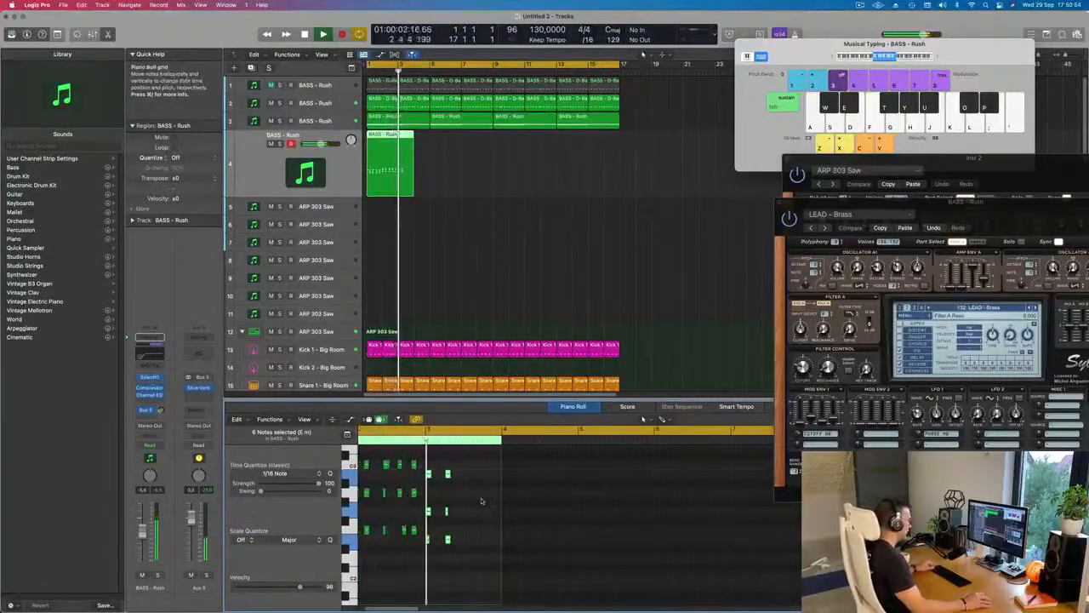
scroll(510, 493, up, 3)
key(space)
key(space)
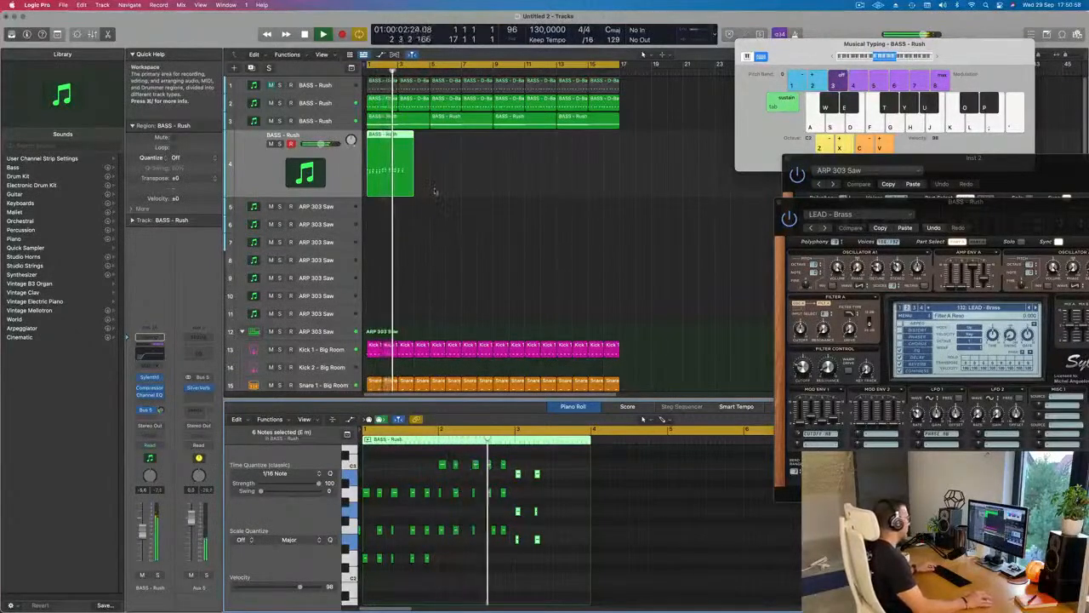
Check the last F notes of bar 2 and move the three notes of the second E minor stab slightly earlier.
drag(483, 526, 504, 548)
click(493, 530)
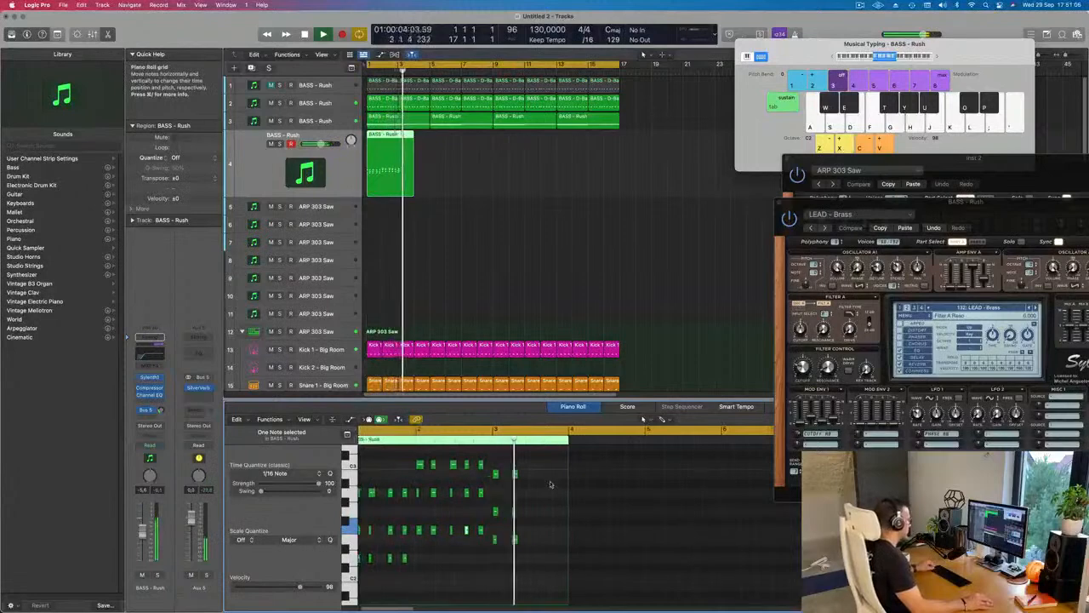
drag(556, 465, 536, 565)
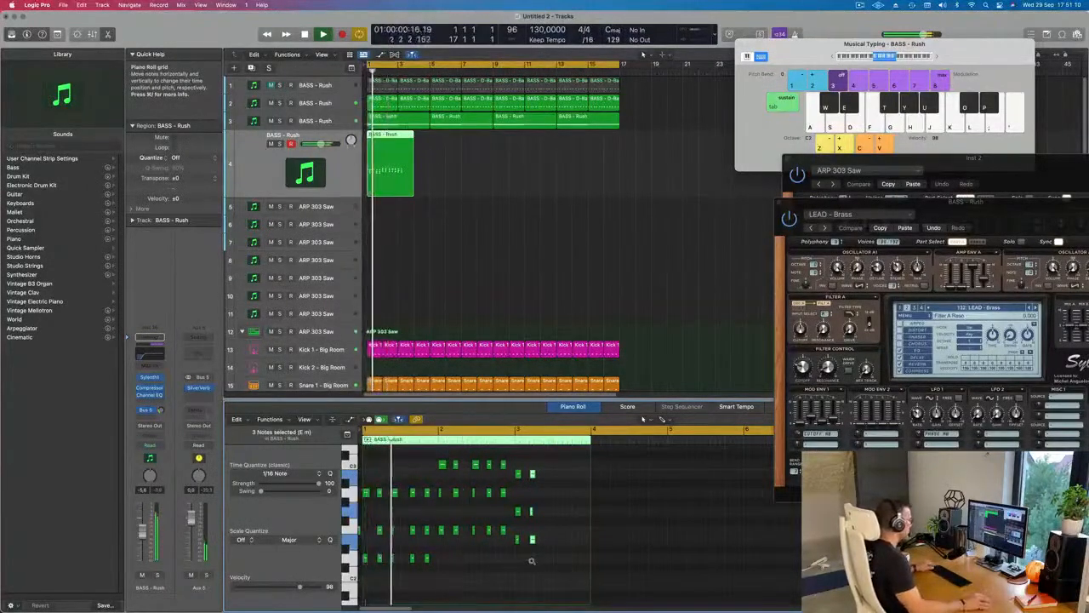
scroll(535, 562, up, 5)
scroll(542, 563, left, 2)
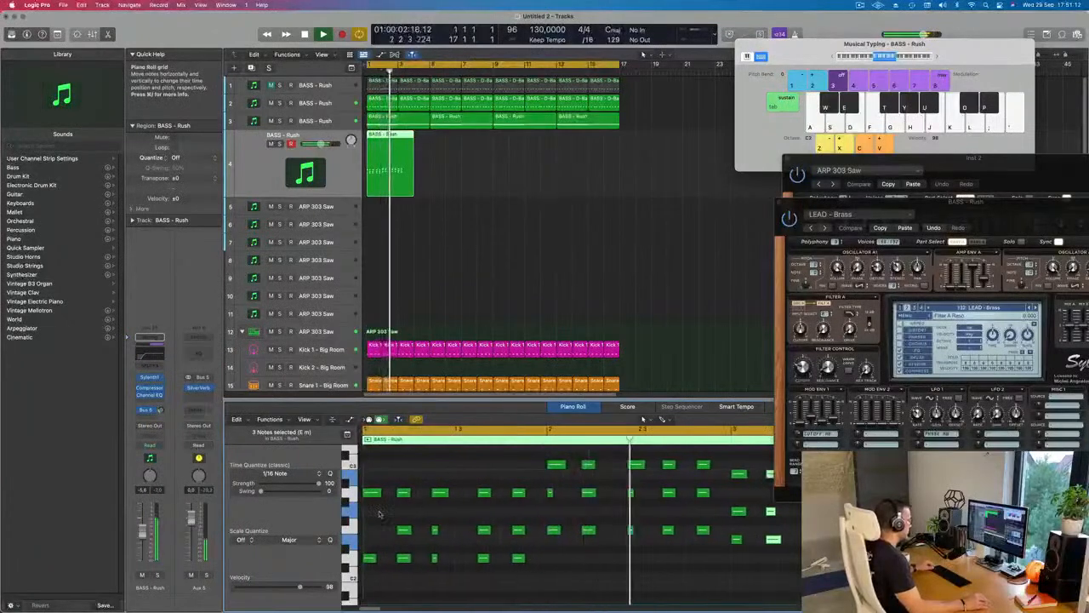
Copy the first D minor stab's A note down to F at bar 1 and play the pattern from the start.
drag(371, 495, 371, 535)
click(403, 541)
scroll(405, 539, down, 4)
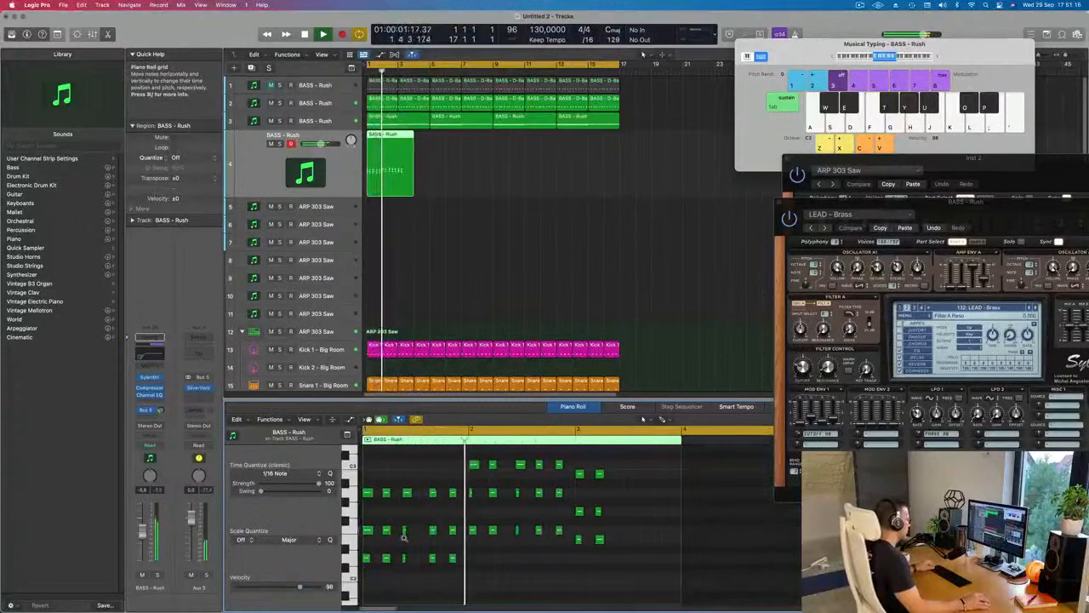
scroll(405, 538, down, 3)
key(Return)
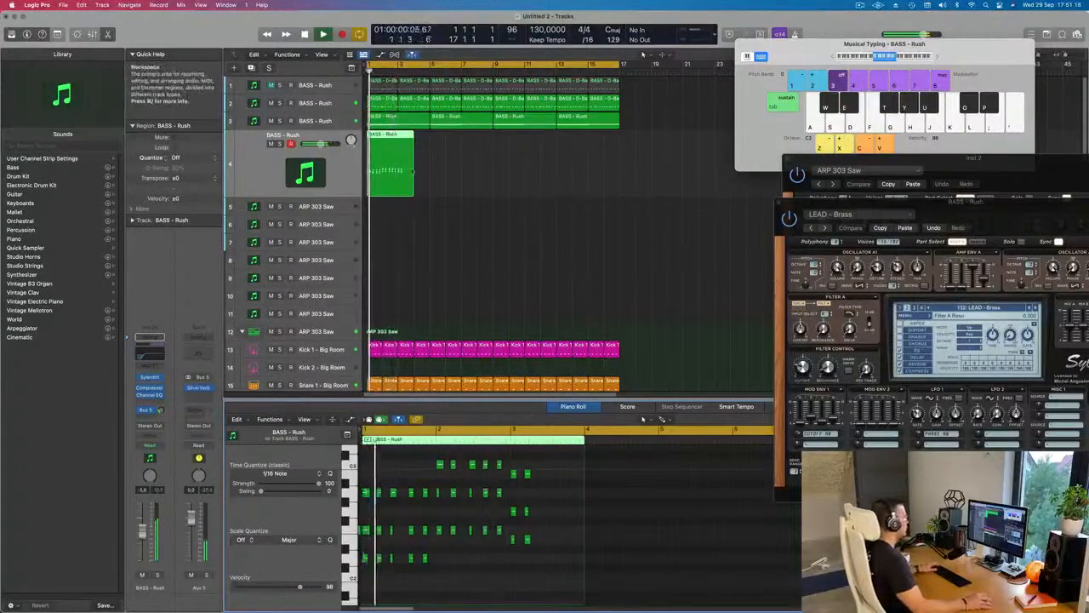
Delete the brass chord region from the fourth track and adjust that track's Bus 5 send level.
key(Delete)
drag(974, 207, 735, 101)
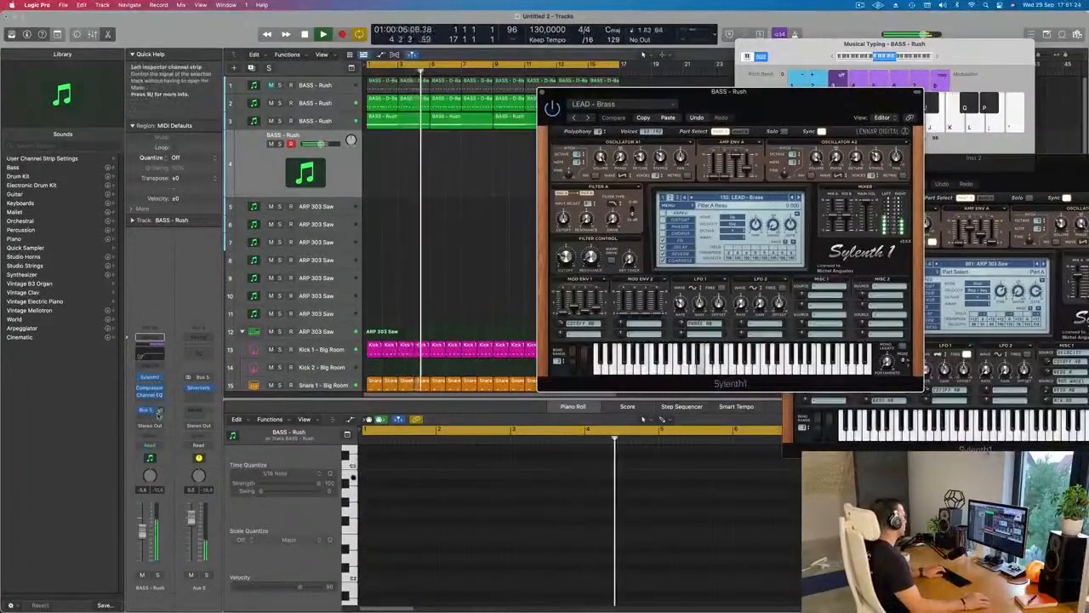
drag(161, 411, 162, 413)
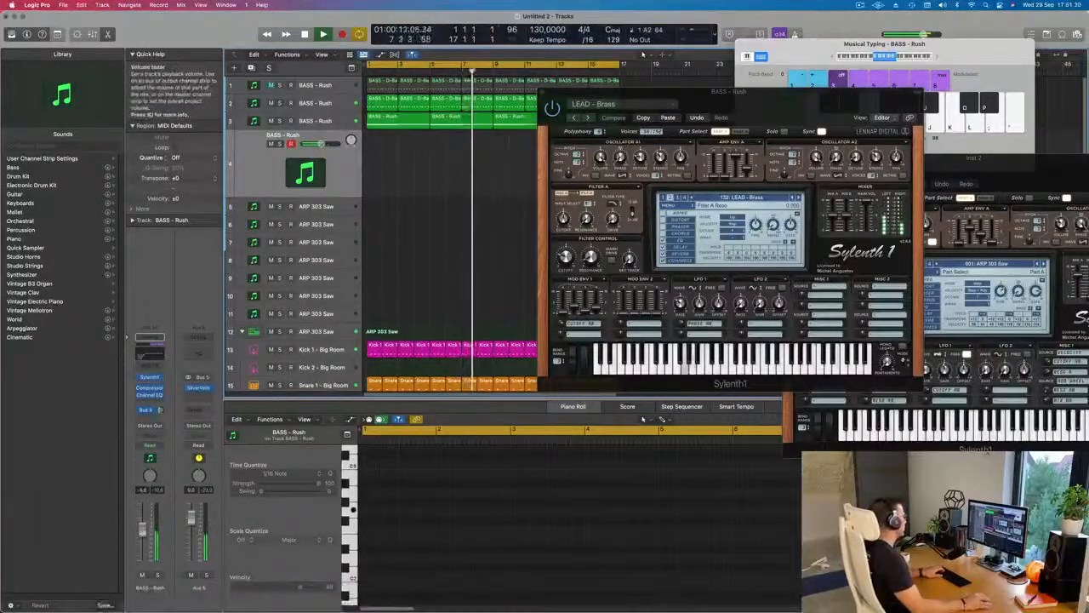
Load the LEAD - Brazil 1 preset in the fourth track's Sylenth1.
click(800, 199)
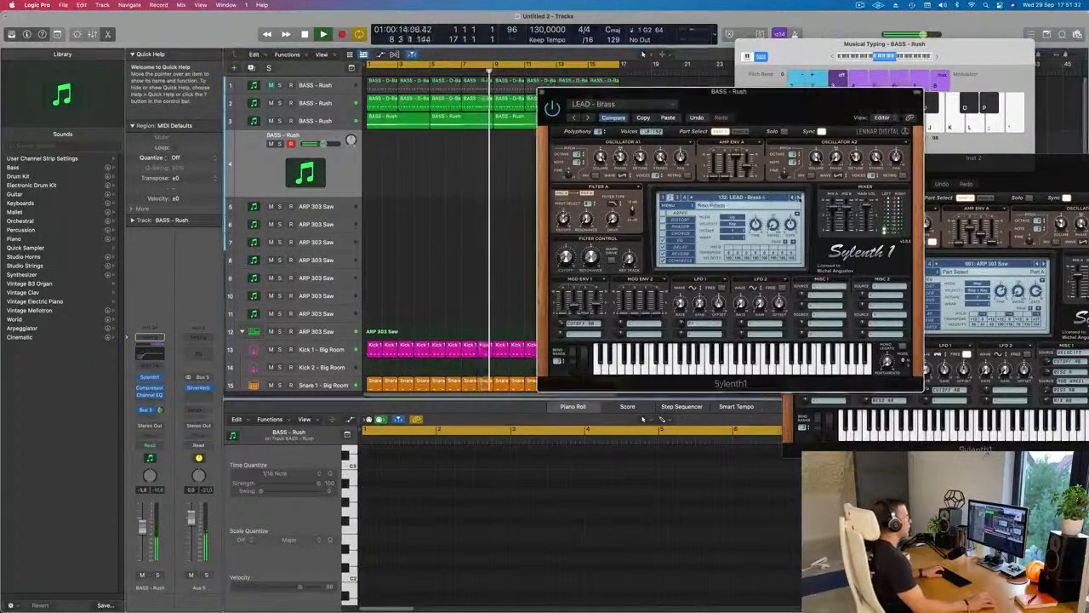
click(756, 199)
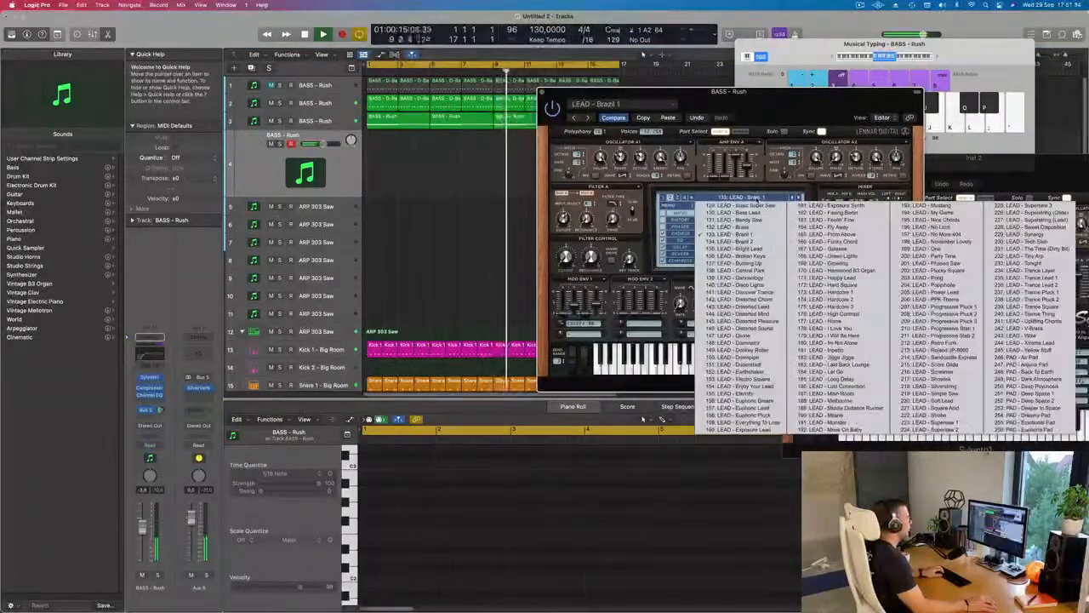
click(749, 235)
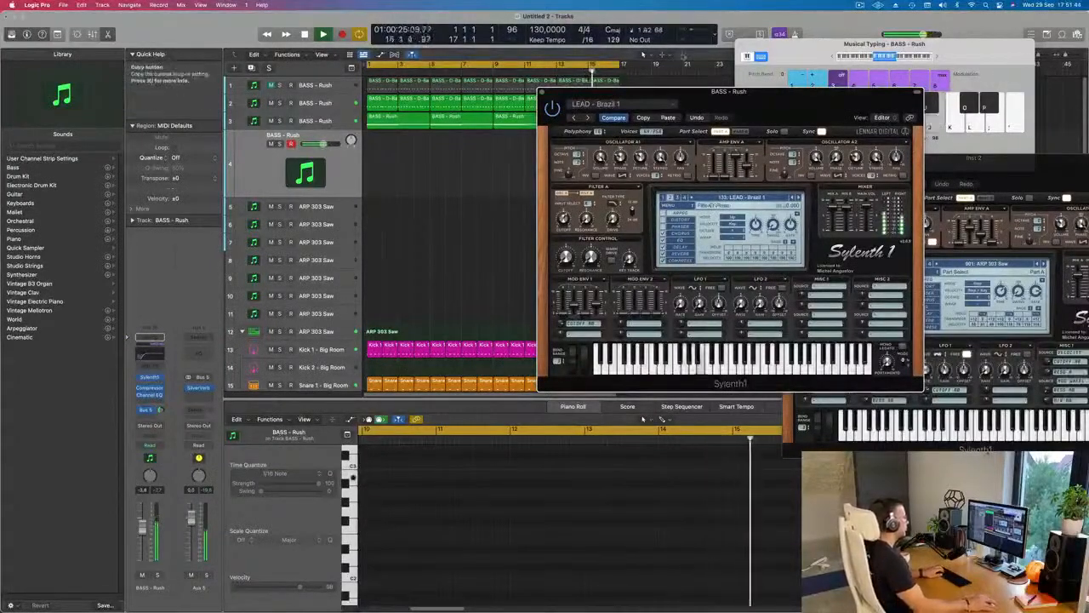
drag(779, 115, 819, 147)
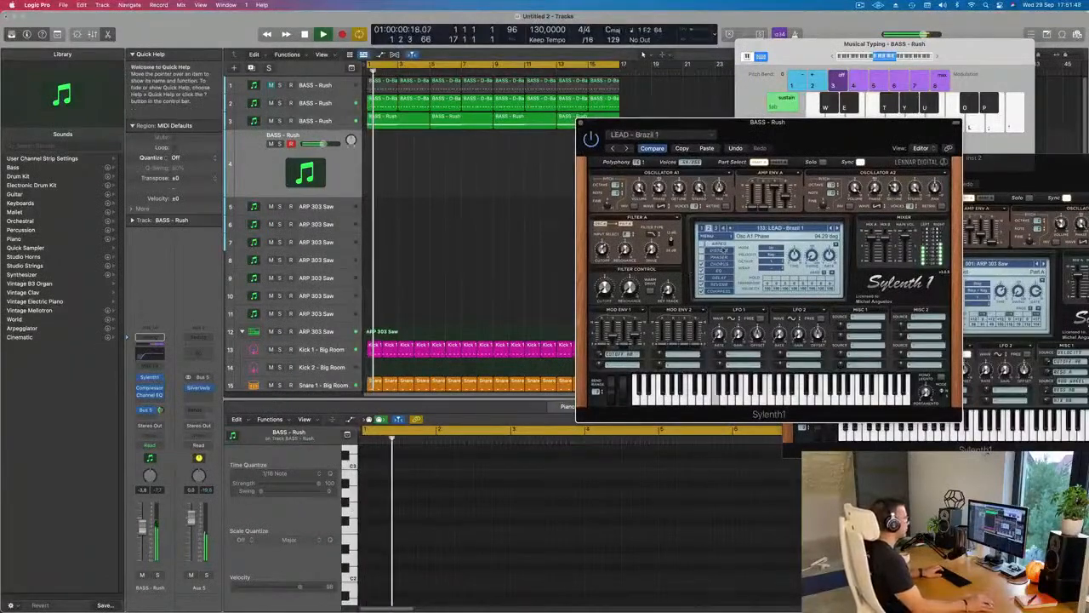
Audition the Sylenth1 lead presets one by one from Brazil 2 past Broken Keys and Burning Up to the one after Danceology.
click(837, 229)
click(837, 229)
click(837, 228)
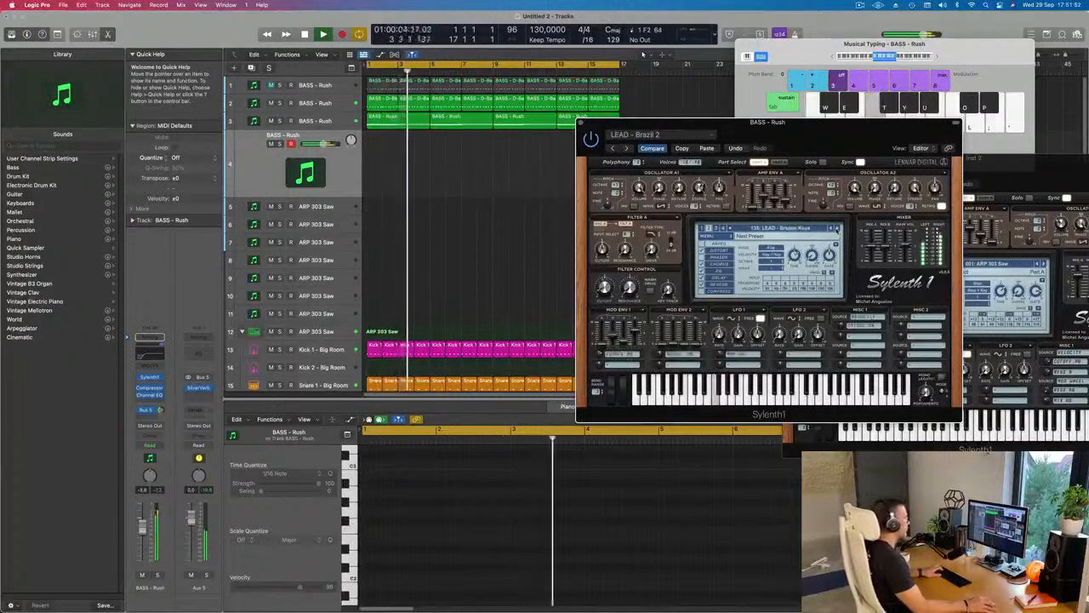
click(837, 229)
click(837, 229)
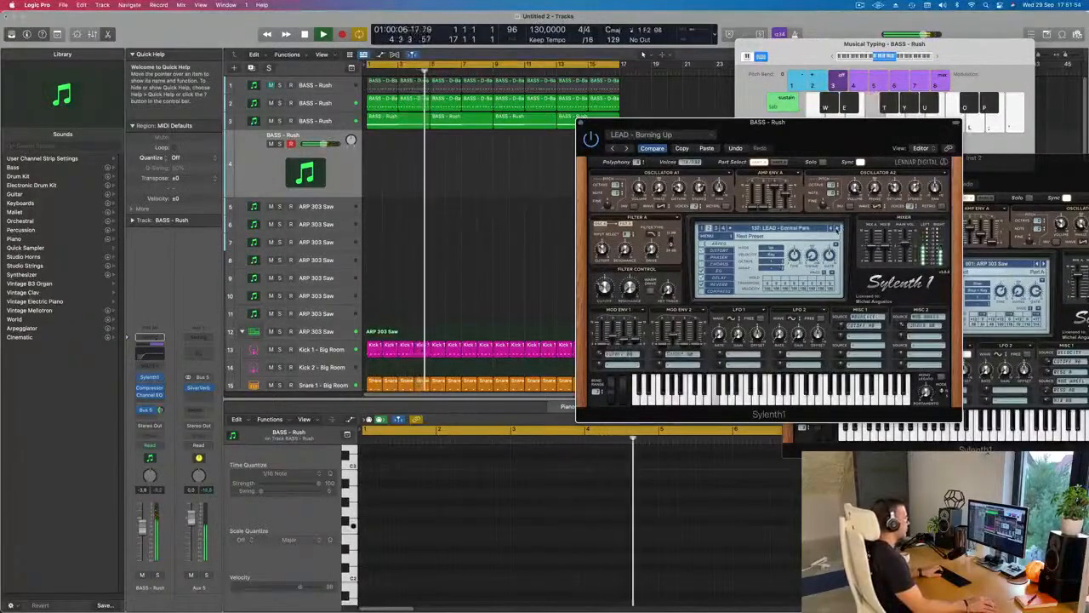
click(837, 229)
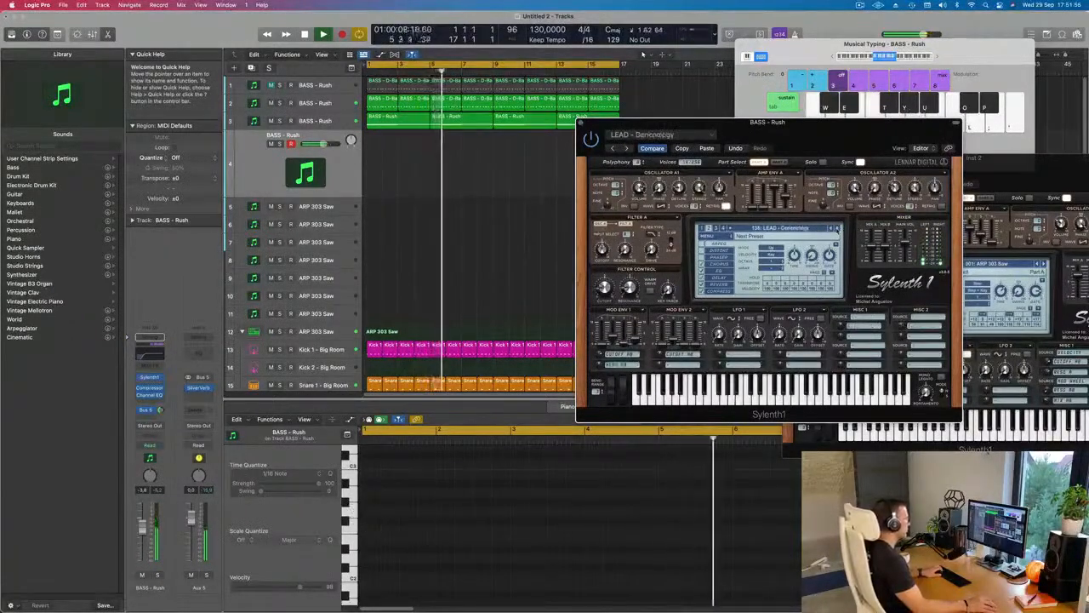
click(837, 229)
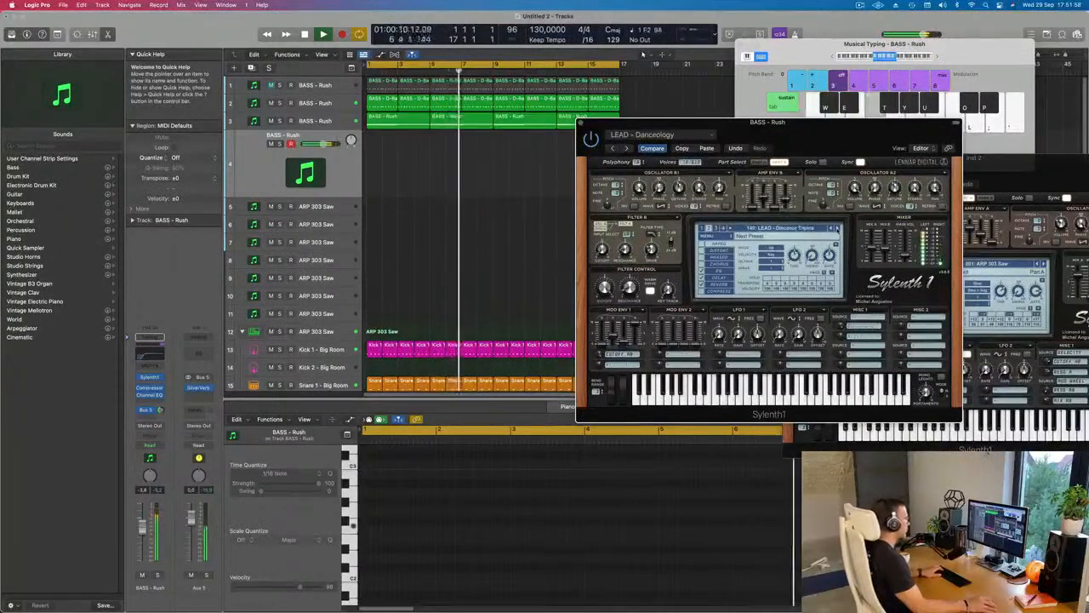
Audition the Sylenth1 lead presets from Distorted Chord to Divine, stepping back through Distorted Sound.
click(837, 229)
click(837, 229)
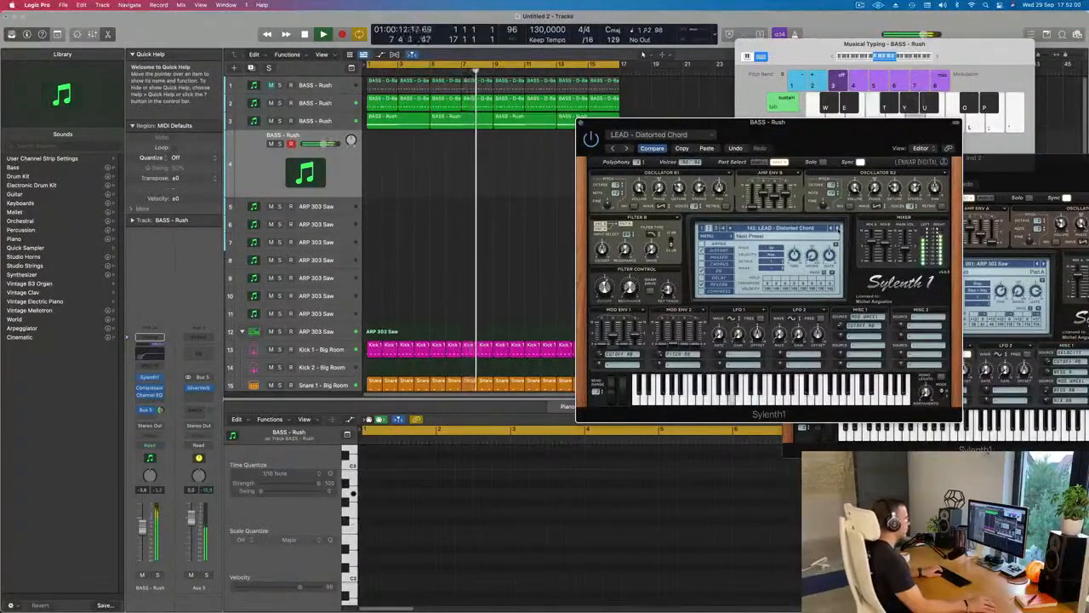
click(837, 228)
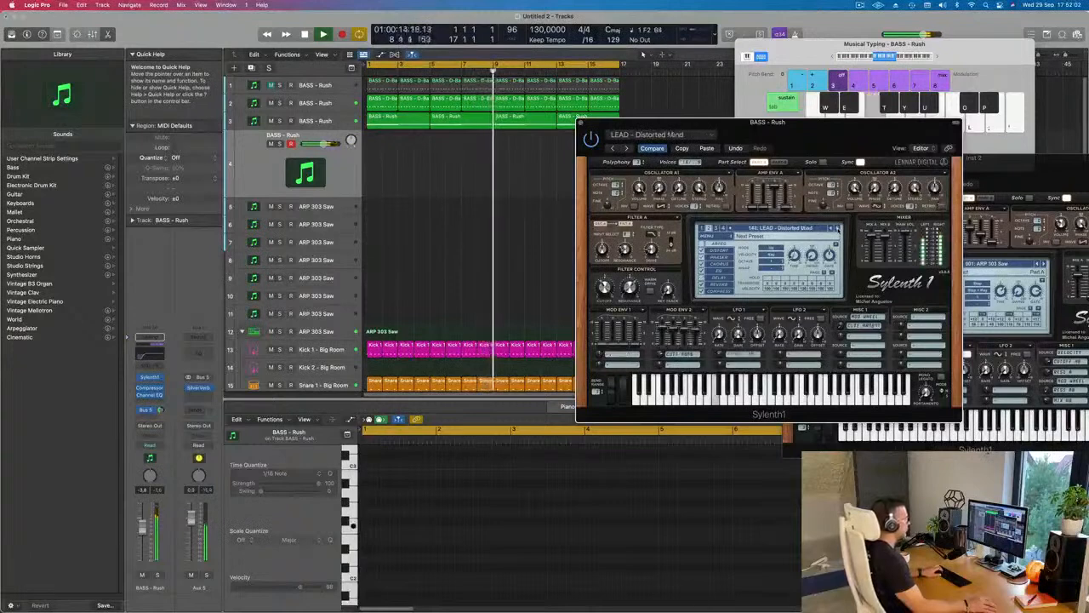
click(837, 229)
click(837, 229)
click(837, 229)
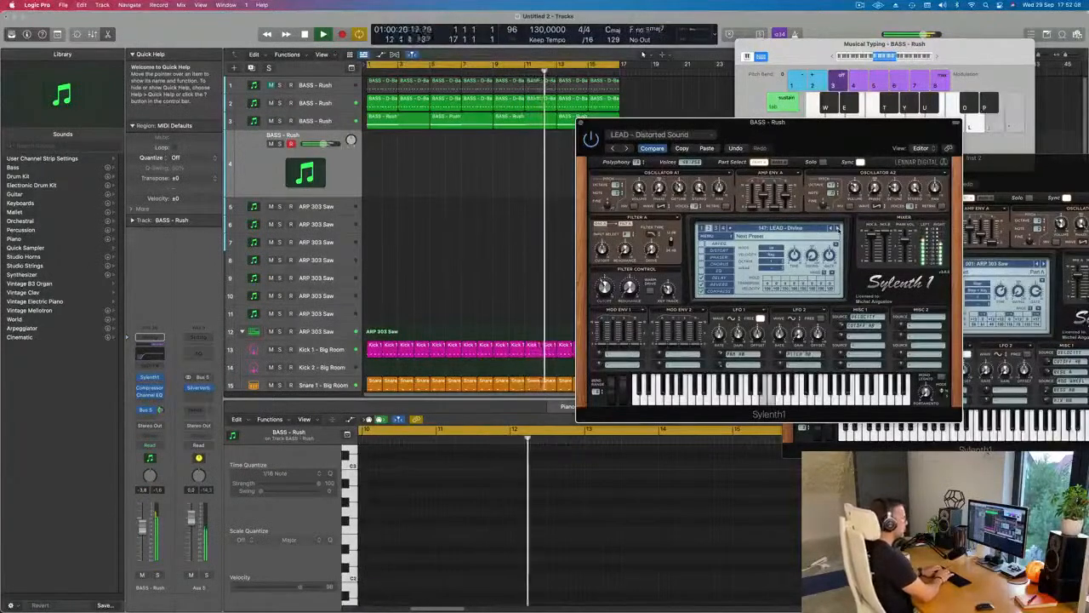
click(837, 229)
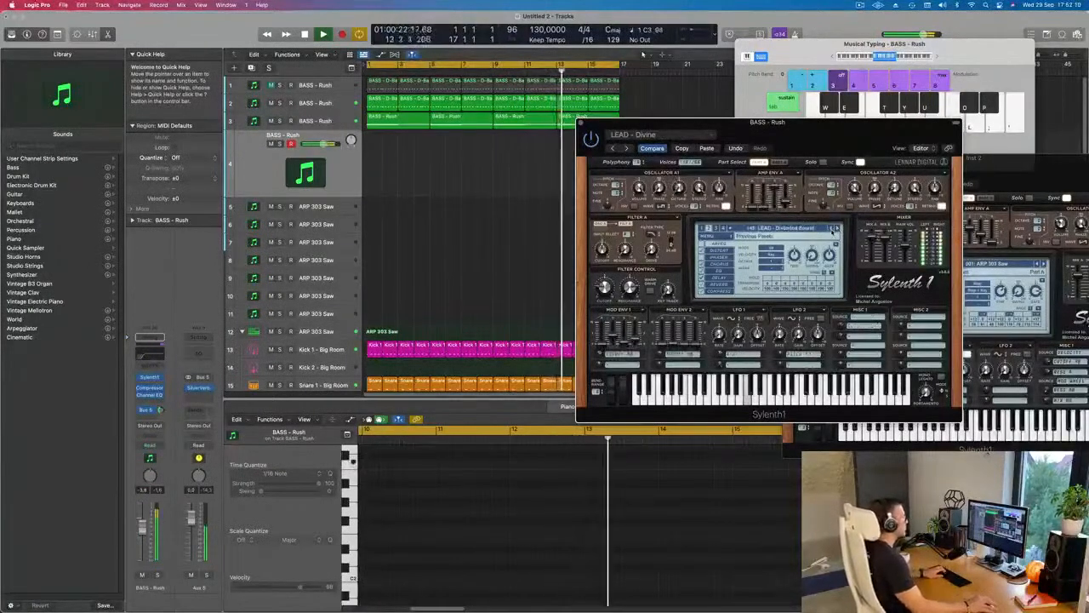
click(832, 230)
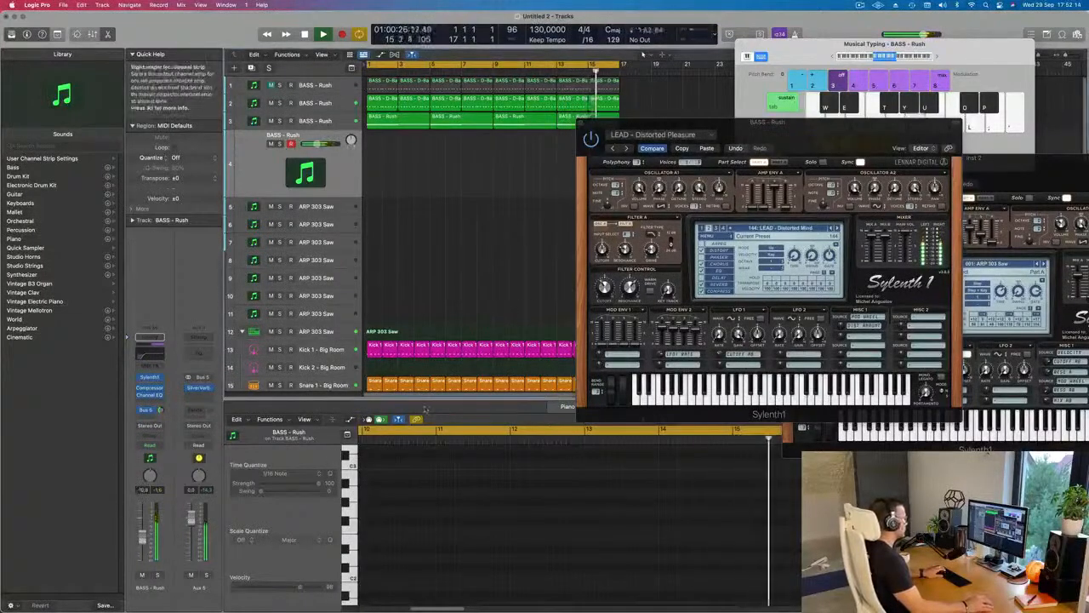
Audition the Sylenth1 lead presets from Distorted Mind forward to Downpipe over the playing loop.
click(837, 229)
click(838, 229)
click(837, 229)
click(837, 229)
click(837, 229)
click(837, 229)
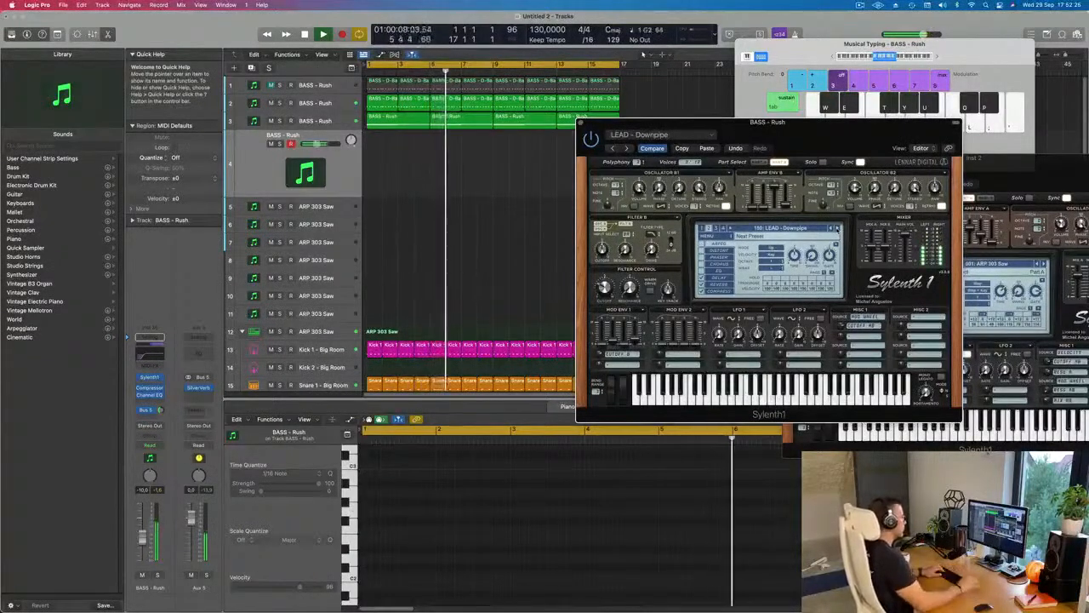
Audition the Sylenth1 lead presets after Downpipe, through Earthshaker to Eternity, playing an F note on each.
click(837, 228)
key(f)
click(837, 228)
key(f)
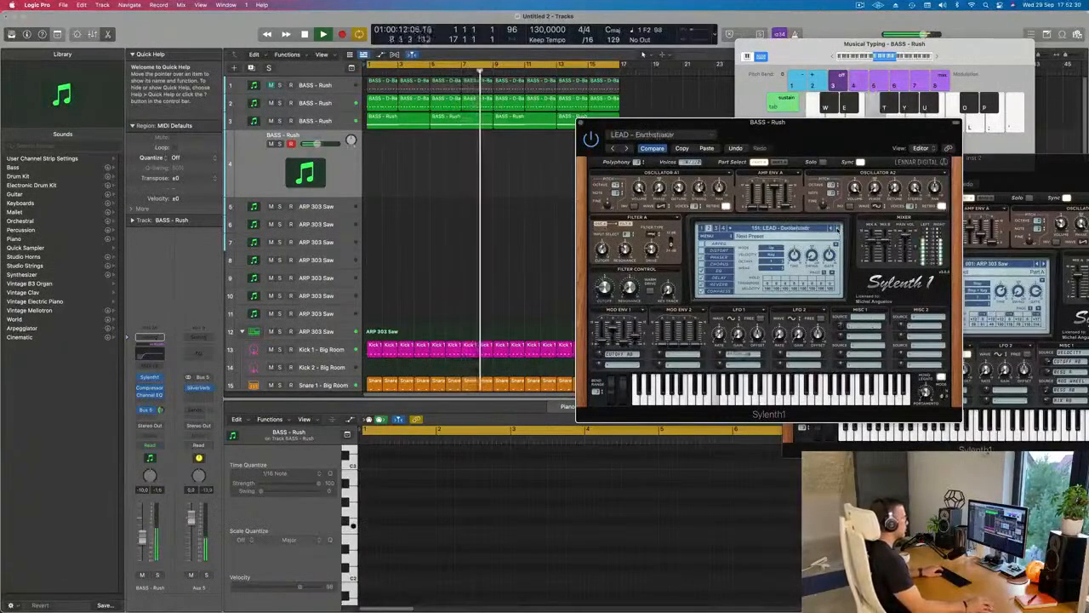
click(837, 228)
key(f)
click(837, 228)
key(f)
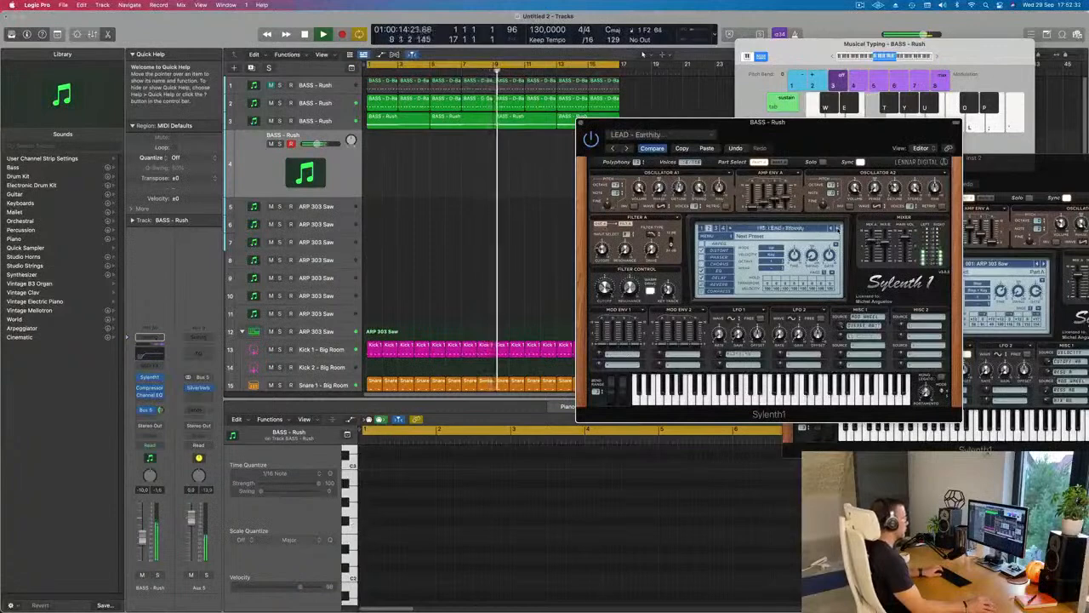
Load the LEAD - Euphoric Dream preset in Sylenth1 and try it with F, G, C and E notes.
click(837, 228)
key(f)
key(f)
key(g)
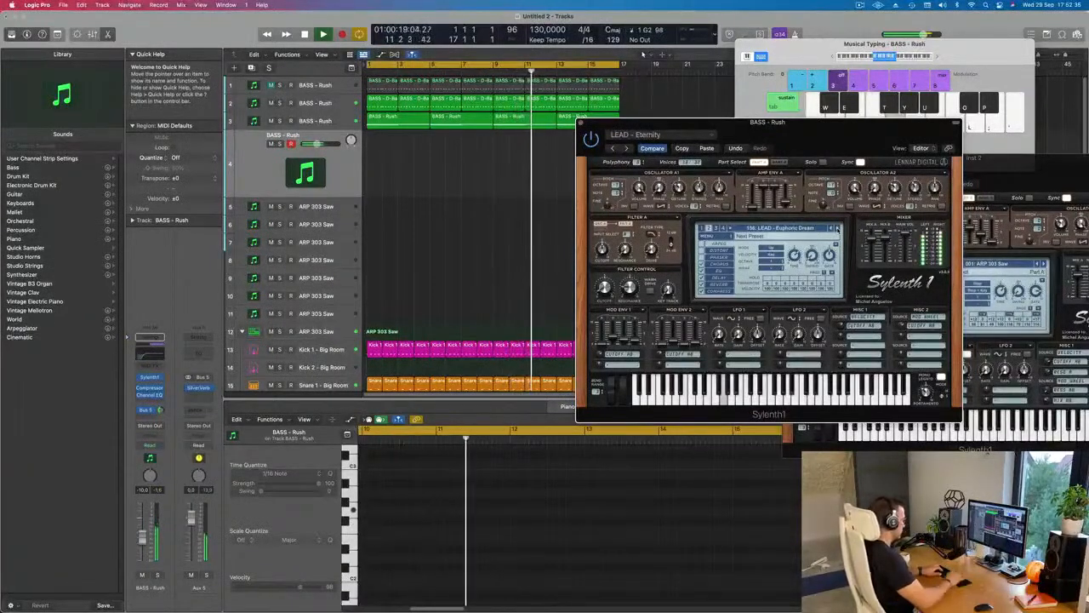
key(k)
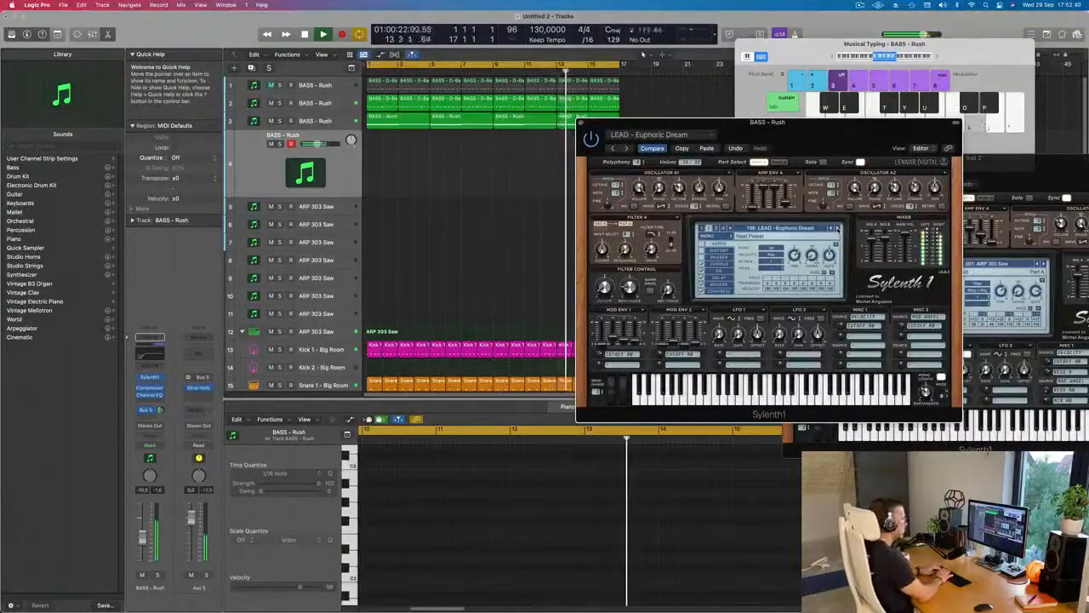
key(d)
Copy the BASS - D-Bass regions from the second track to the fourth track from bar 1 and play them back.
drag(372, 101, 366, 170)
key(space)
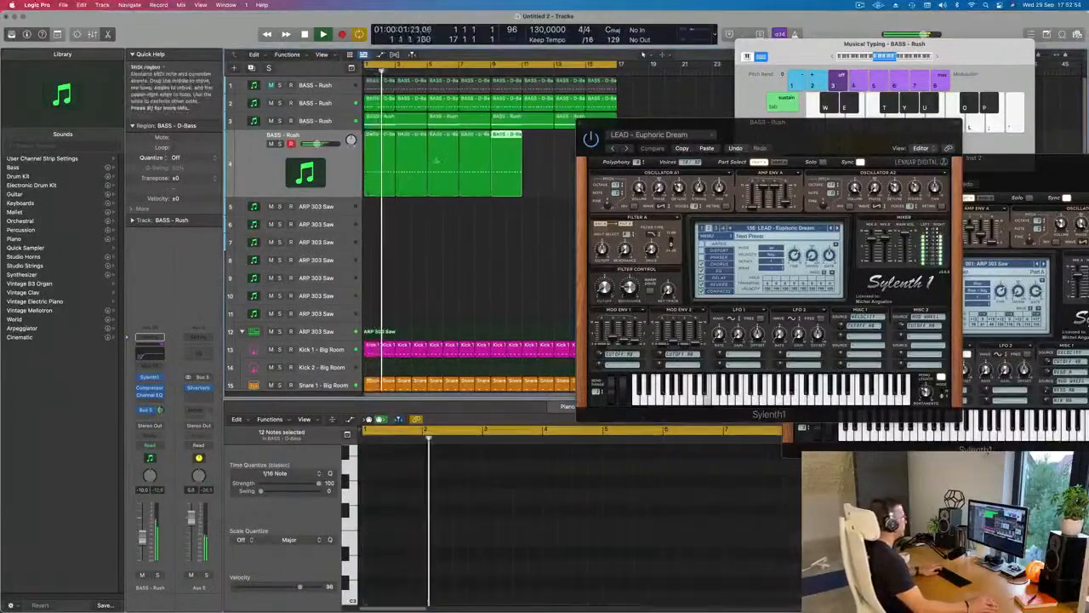
drag(731, 136, 644, 147)
key(space)
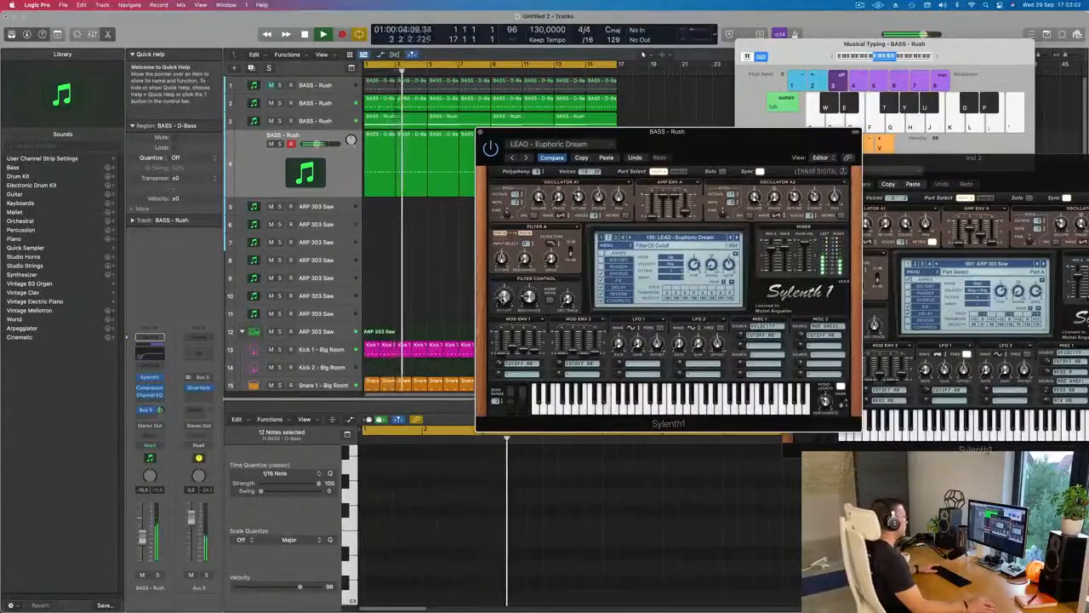
Restart playback from the beginning and switch Sylenth1 to the LEAD - Euphoric Lead preset.
key(Return)
key(space)
click(736, 238)
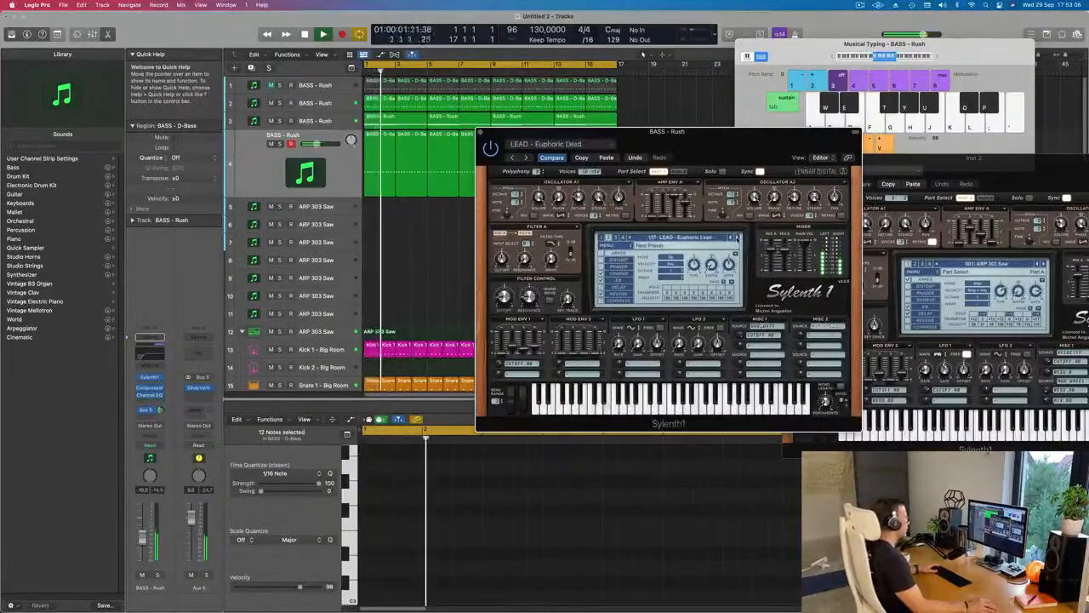
Replay the loop from the start while muting and soloing the fourth track to compare its LEAD - Euphoric Lead sound with the mix.
key(Return)
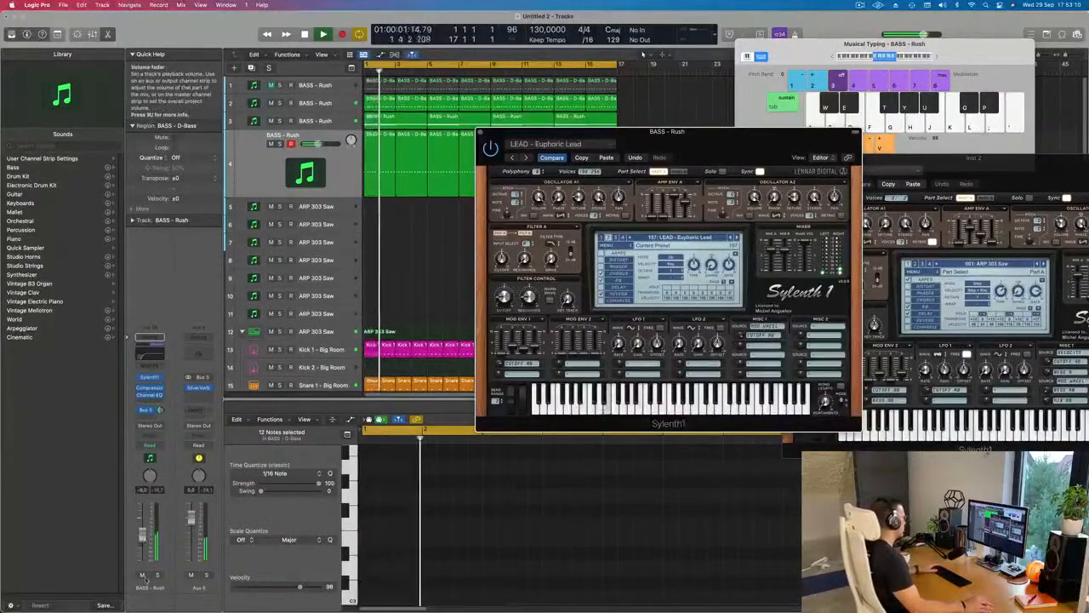
key(Return)
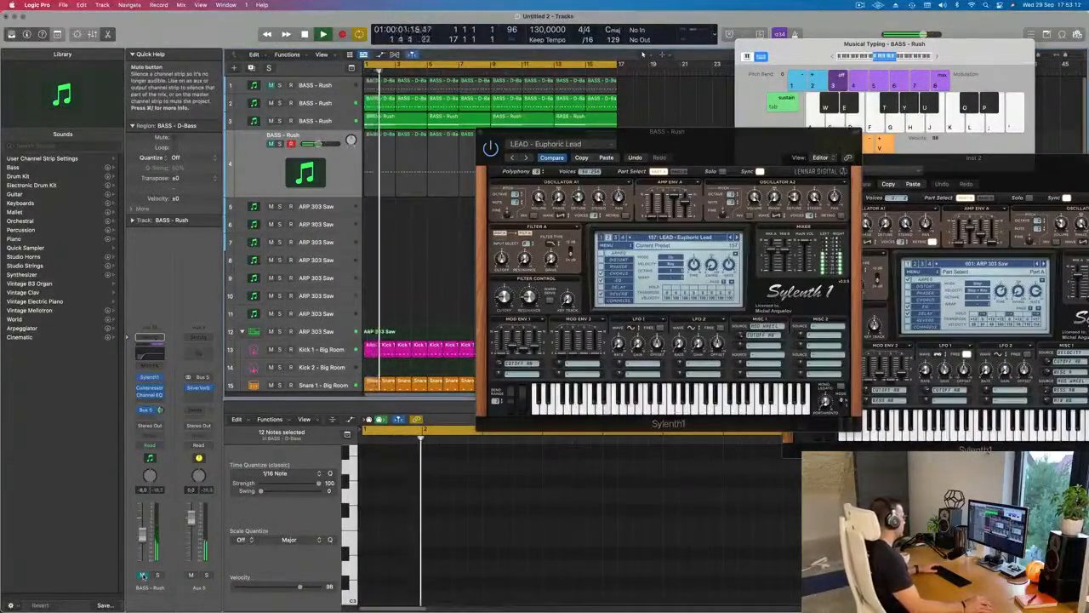
click(157, 575)
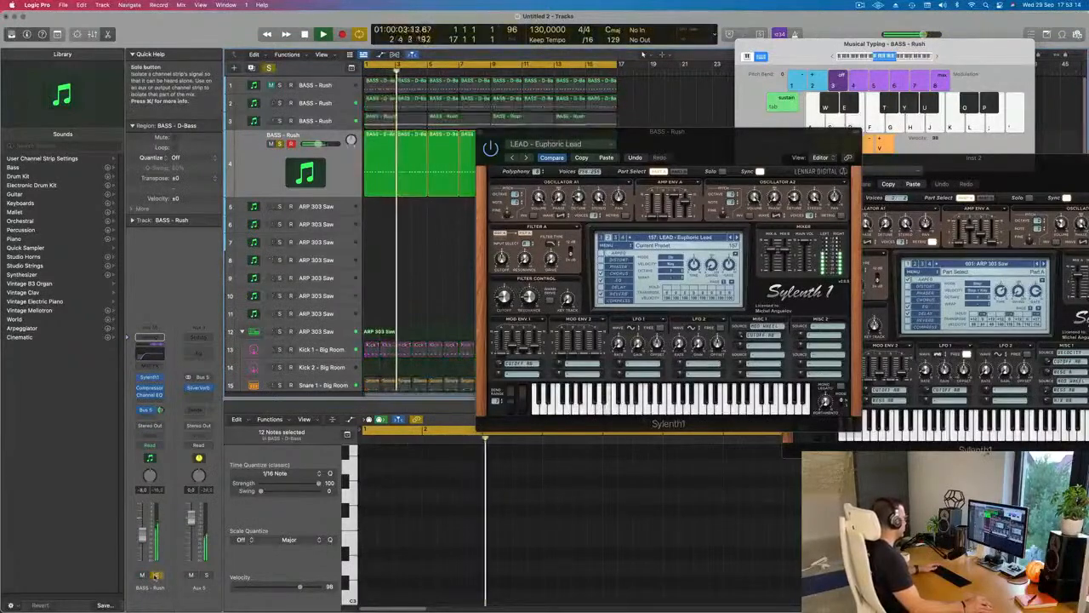
click(157, 575)
key(Return)
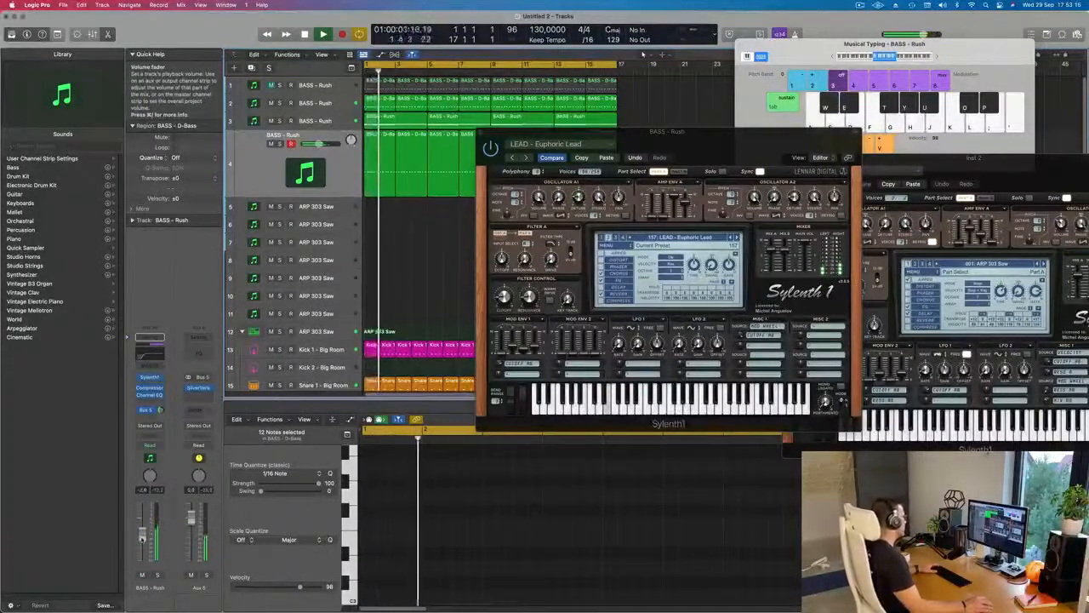
Close the fourth track's Sylenth1 window and duplicate that BASS - Rush track with its settings.
mouse_move(697, 134)
mouse_down()
mouse_move(779, 124)
mouse_move(682, 131)
mouse_up()
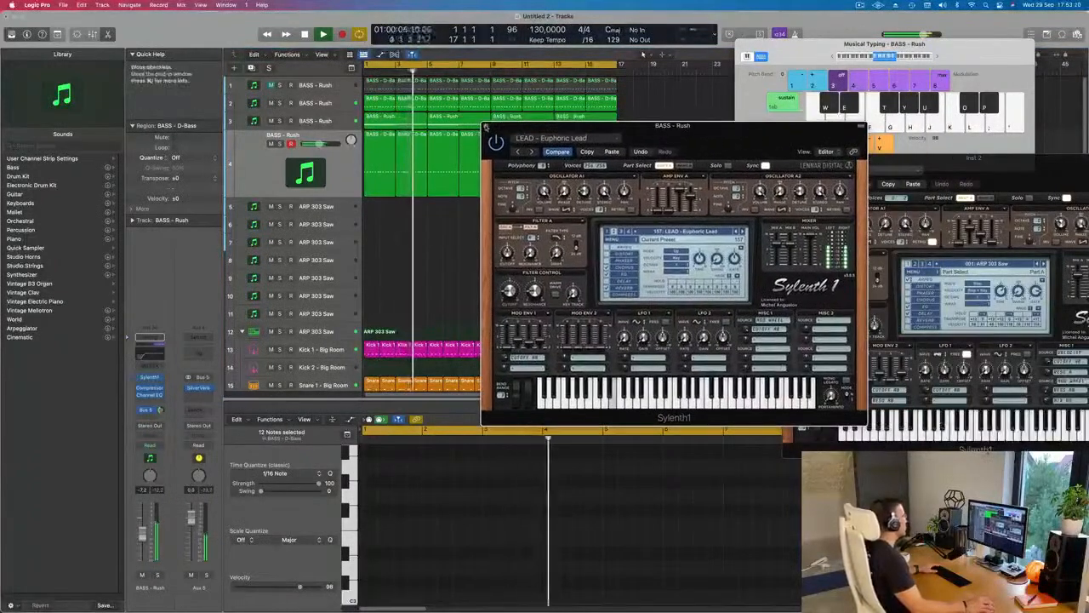
click(484, 129)
click(445, 247)
click(269, 184)
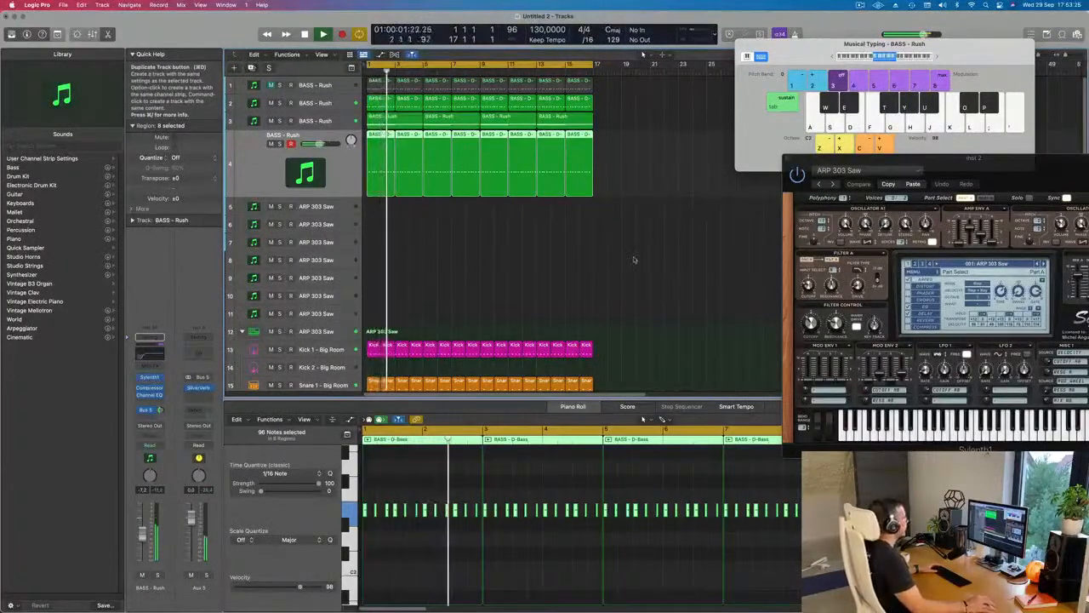
key(super+d)
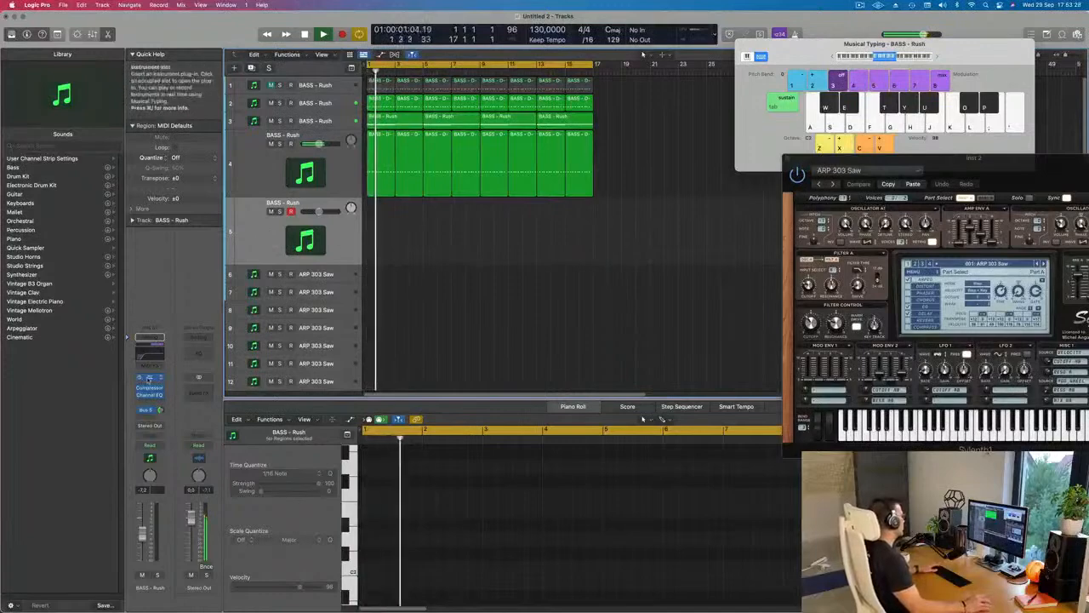
Load the LEAD - Yellow Stuff preset in the new fifth track's Sylenth1 and move the plug-in window aside.
click(149, 379)
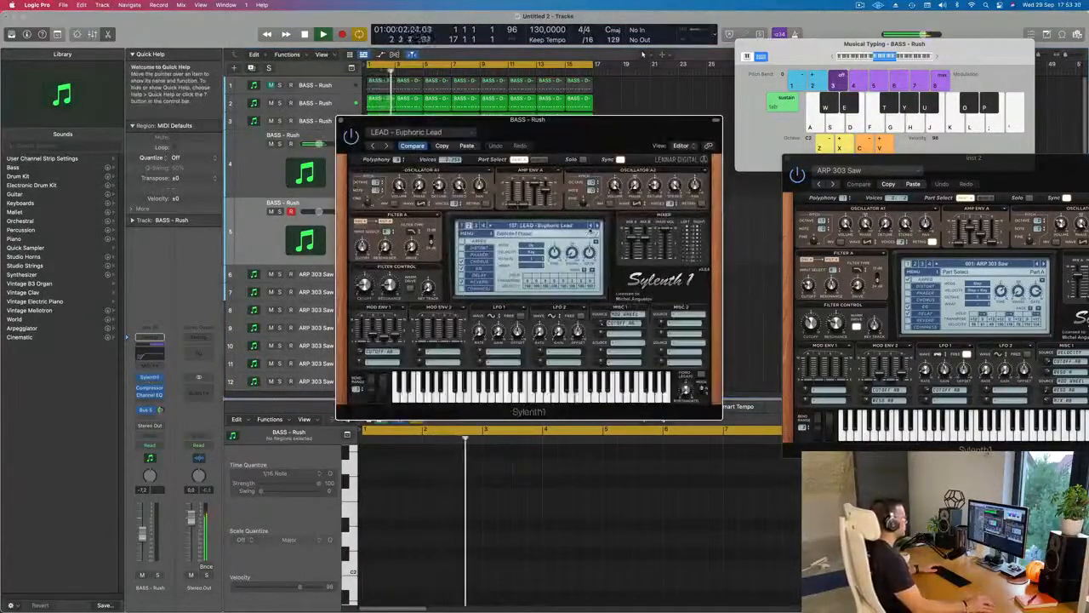
click(567, 227)
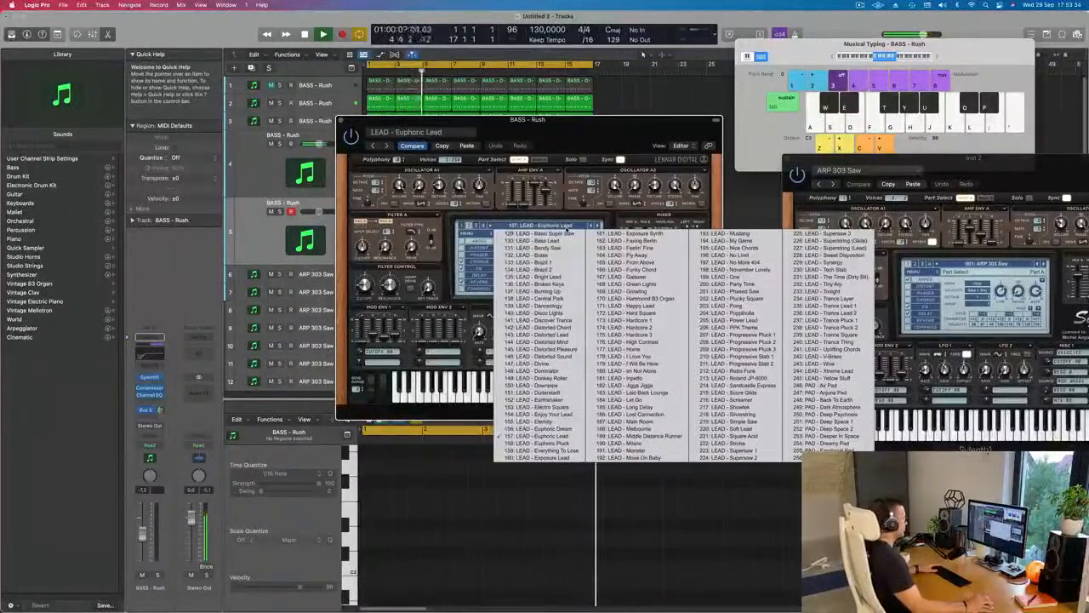
click(601, 180)
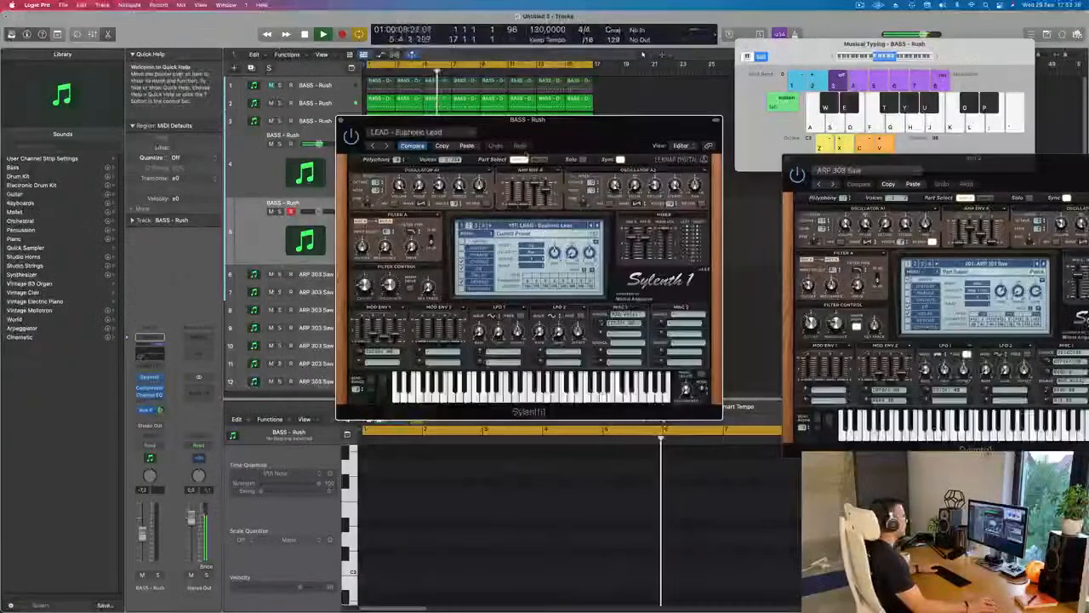
click(553, 226)
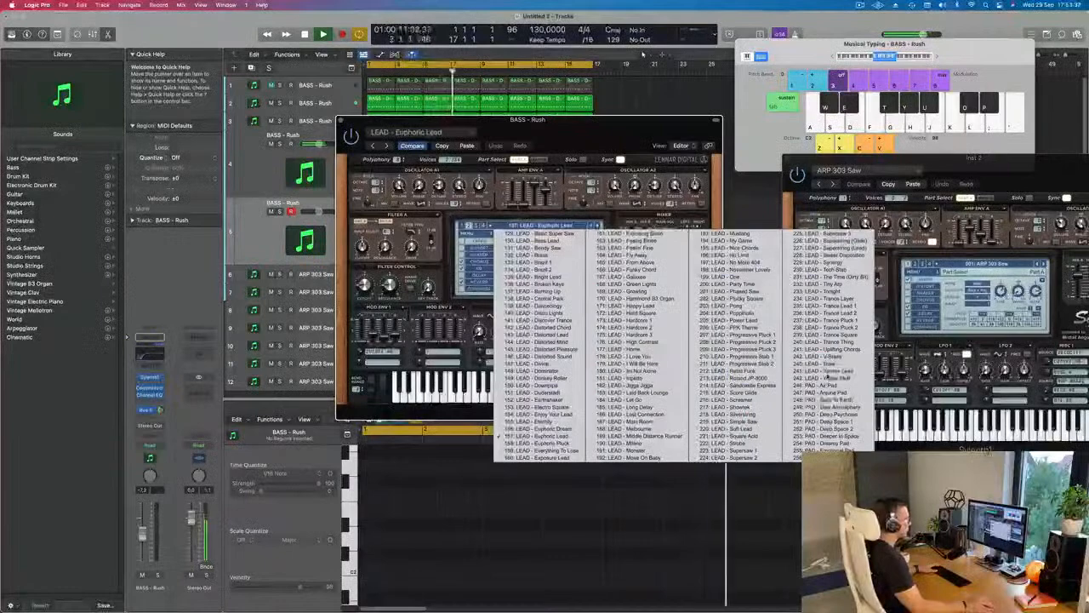
click(833, 381)
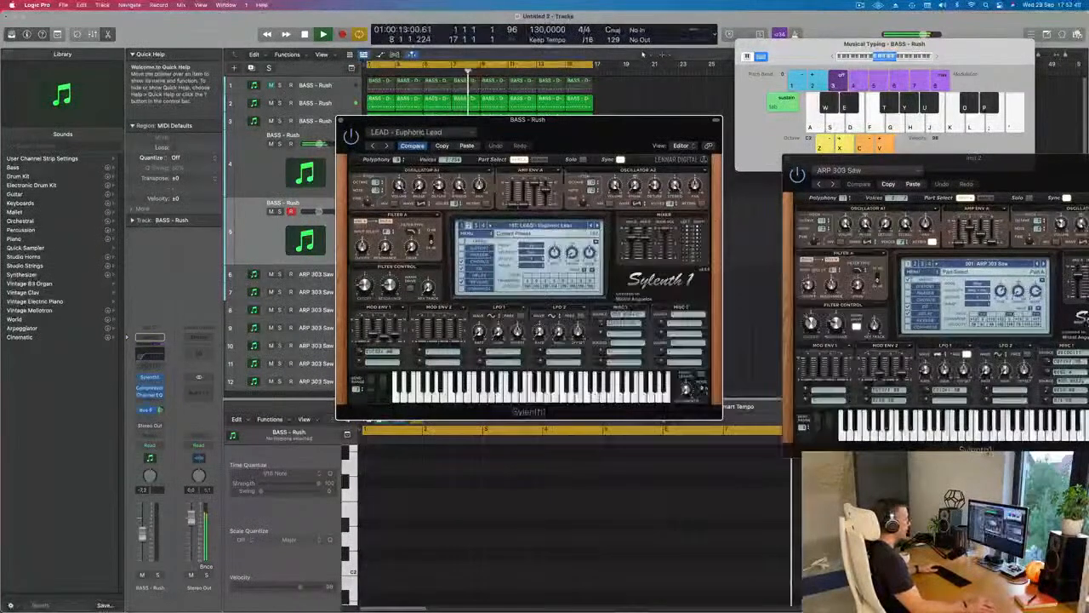
drag(606, 136, 655, 142)
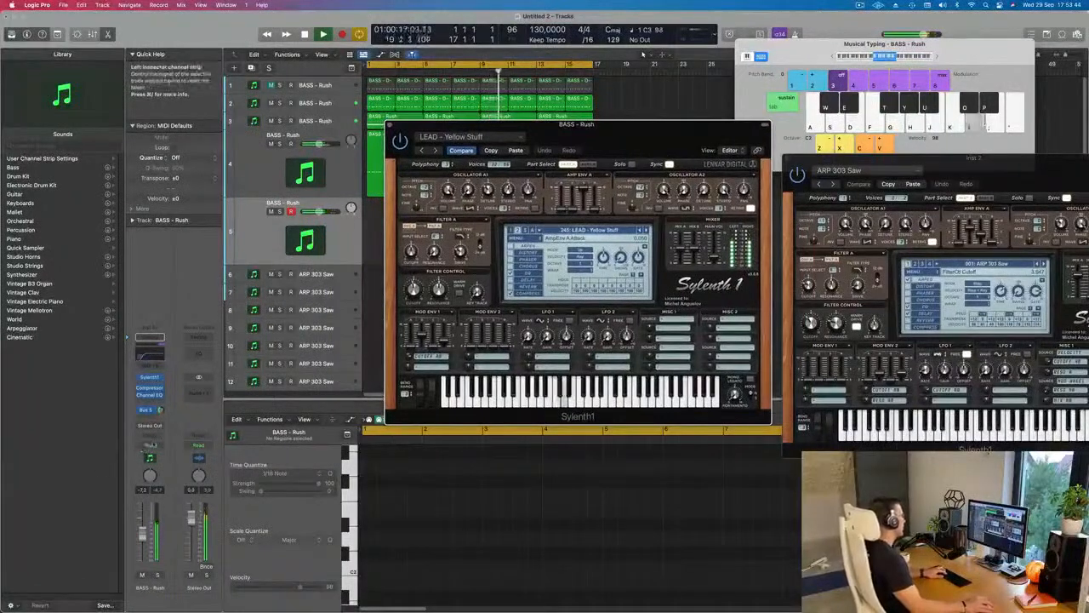
Audition the Sylenth1 presets backwards from LEAD - Yellow Stuff to LEAD - Trance Thing, rebalancing the fifth track's volume.
click(146, 410)
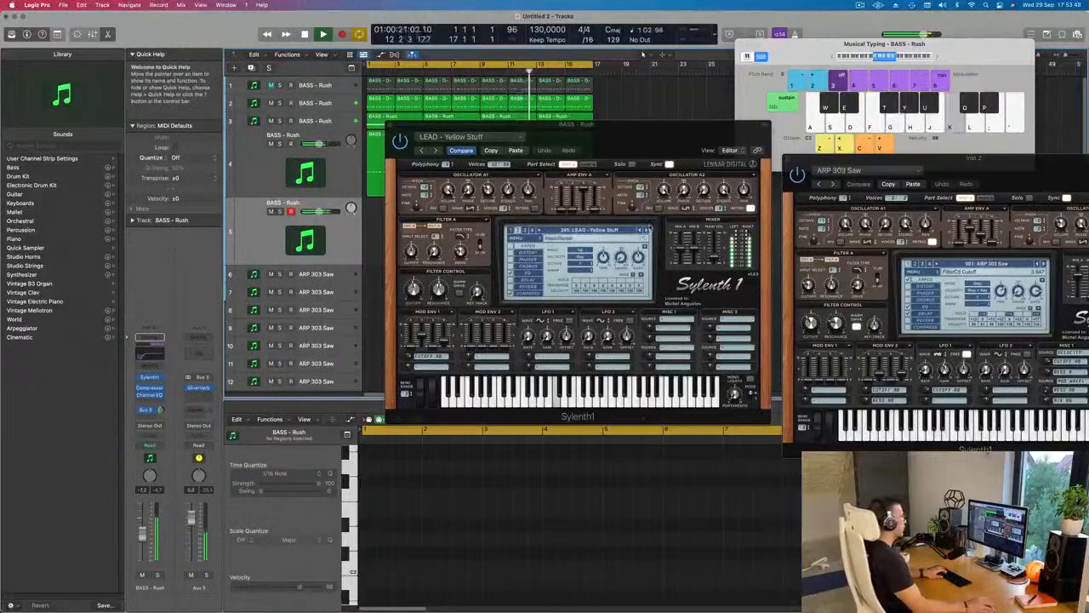
click(642, 231)
click(641, 230)
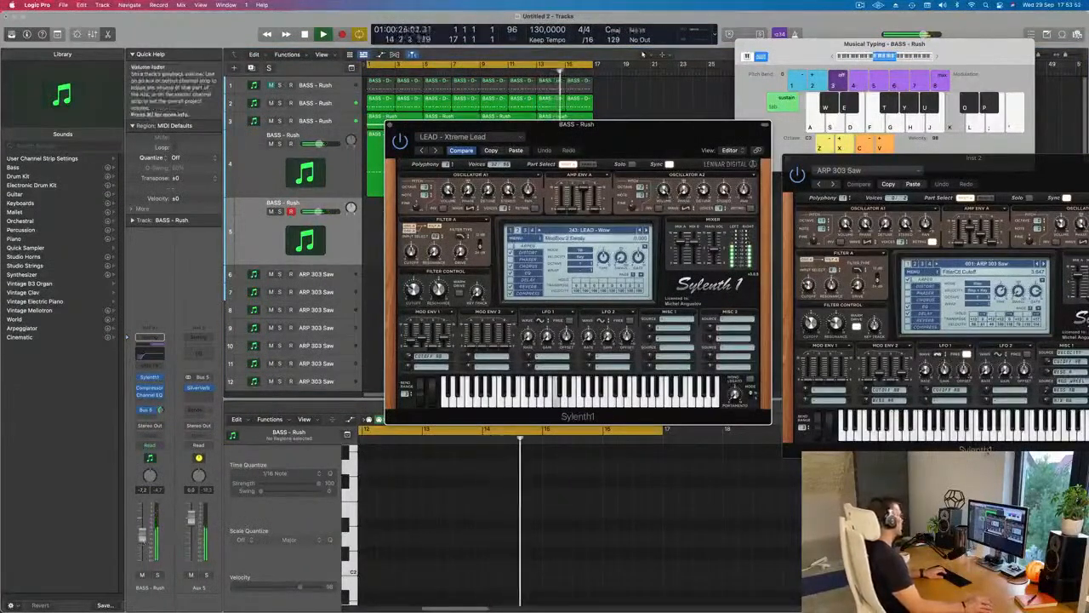
drag(142, 533, 145, 549)
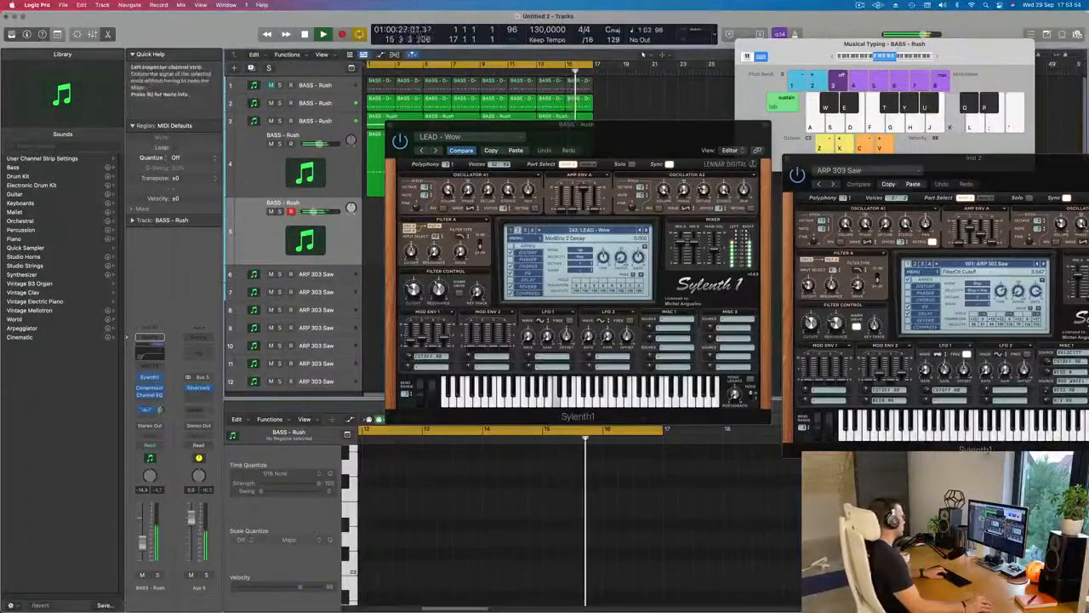
click(639, 231)
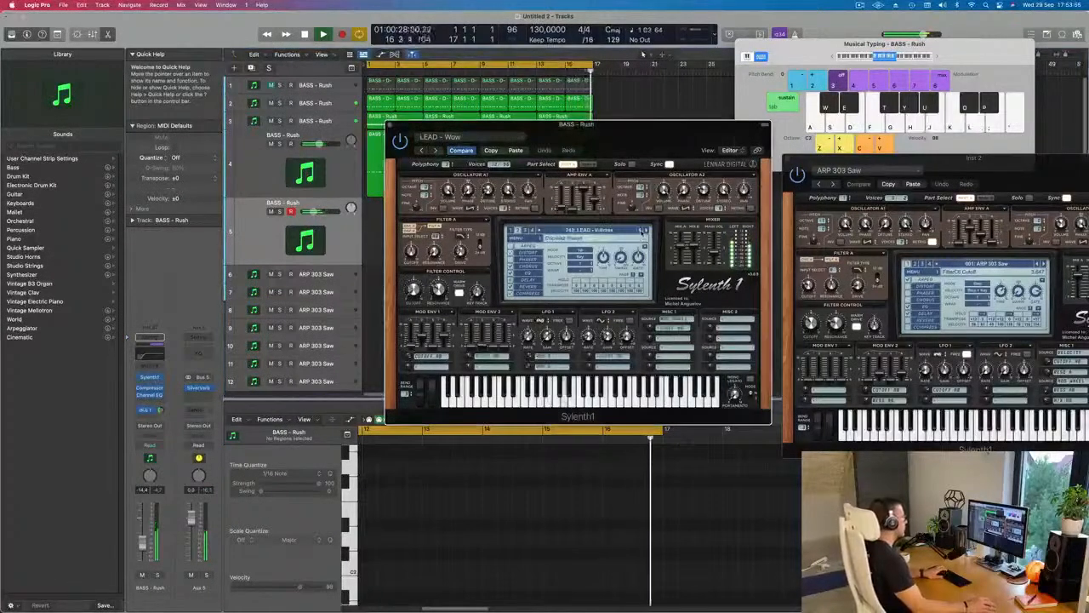
click(642, 231)
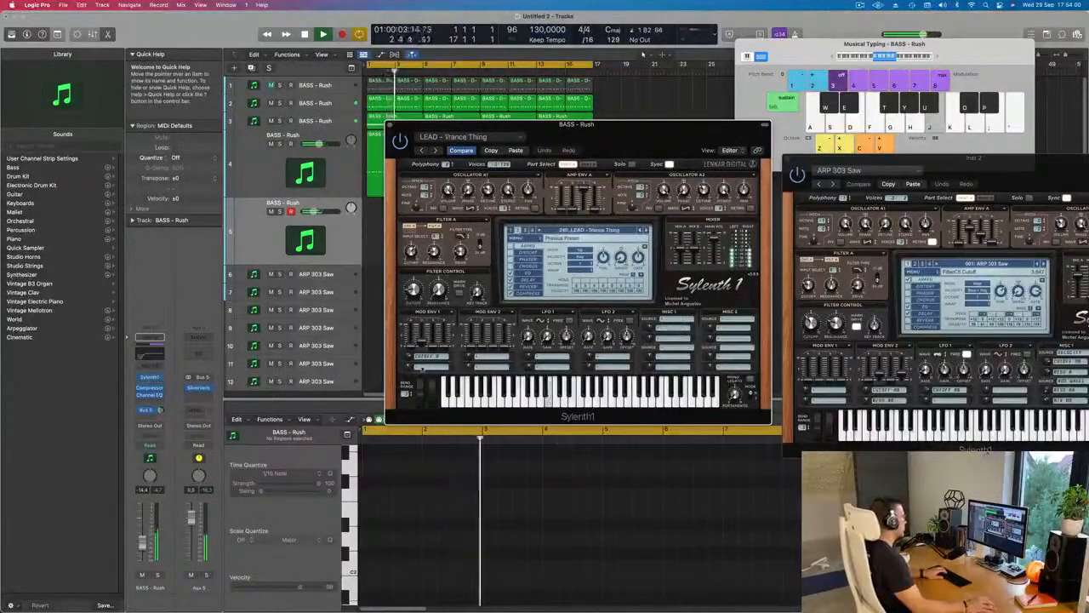
drag(143, 539, 143, 526)
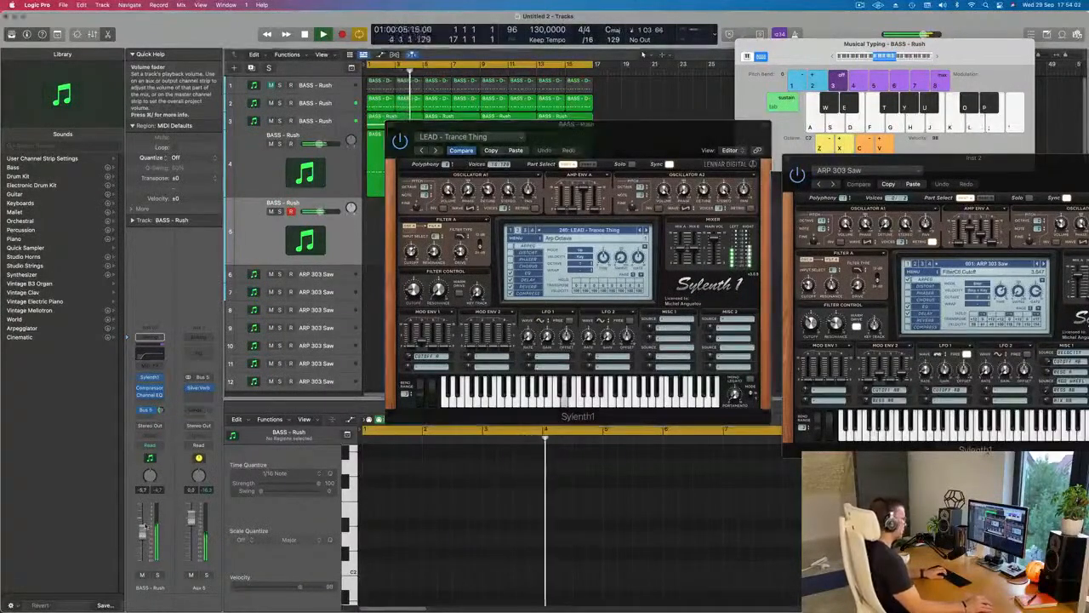
Raise the Musical Typing octave to C3, try the LEAD - Trance Square preset and lower the fifth track's volume.
click(939, 58)
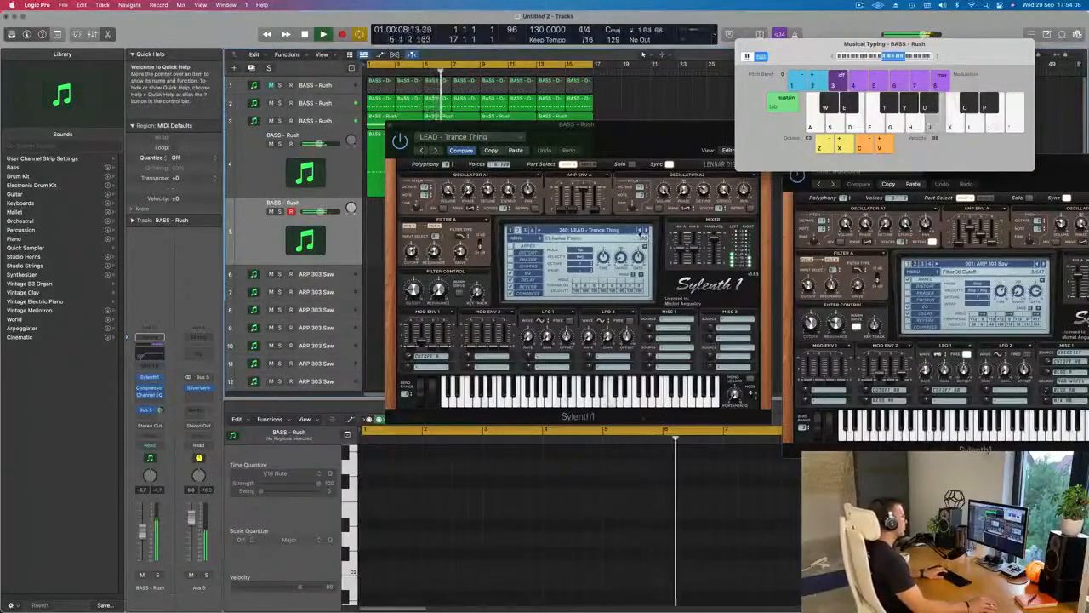
click(641, 231)
key(j)
drag(143, 534, 143, 547)
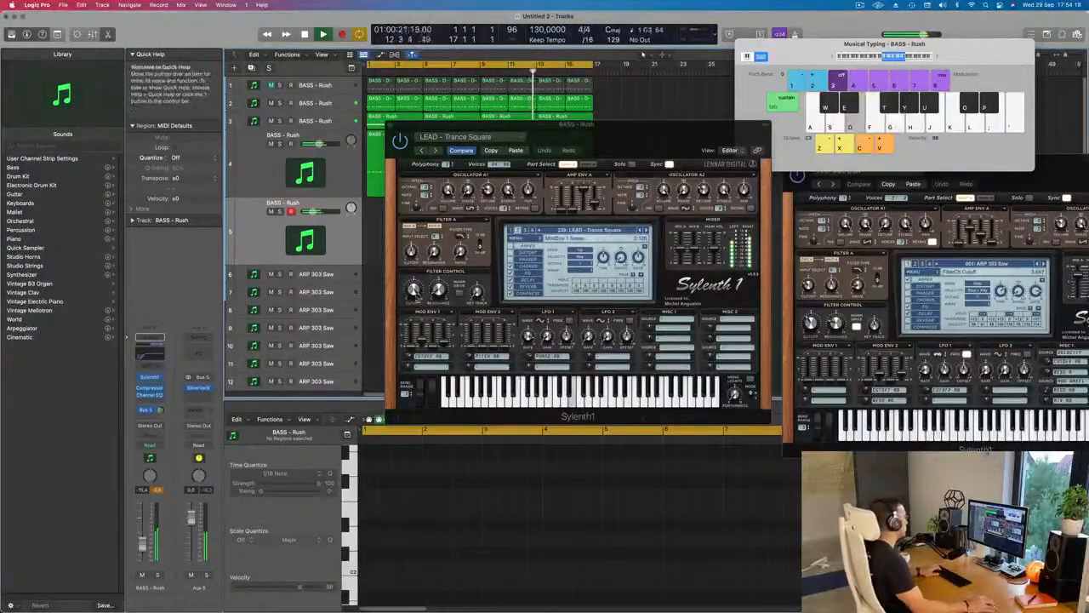
Adjust the filter cutoff of LEAD - Trance Square and raise the fifth track's volume.
click(414, 291)
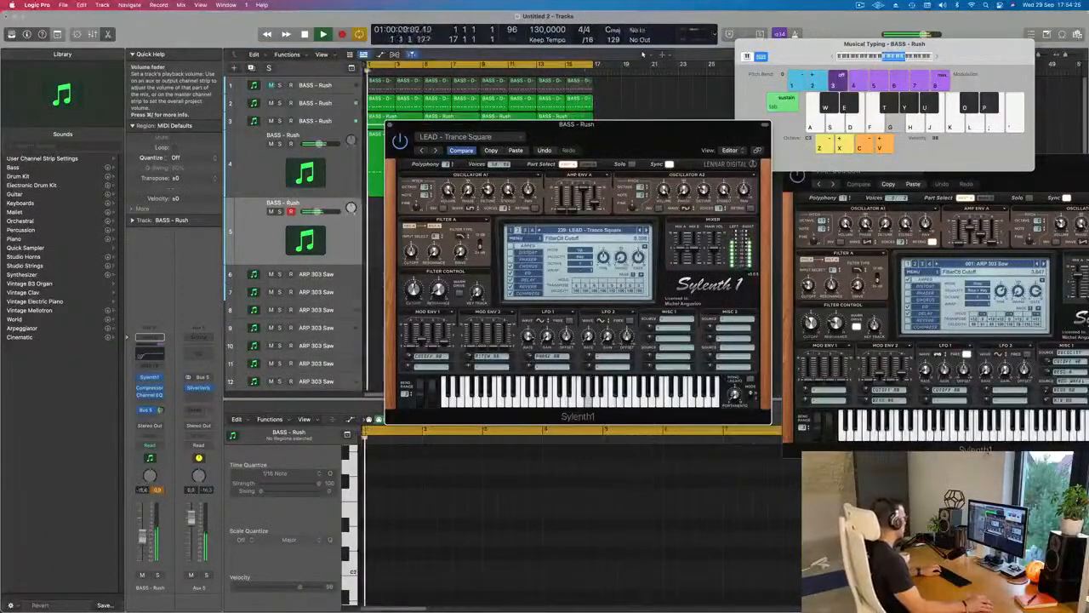
drag(316, 211, 319, 211)
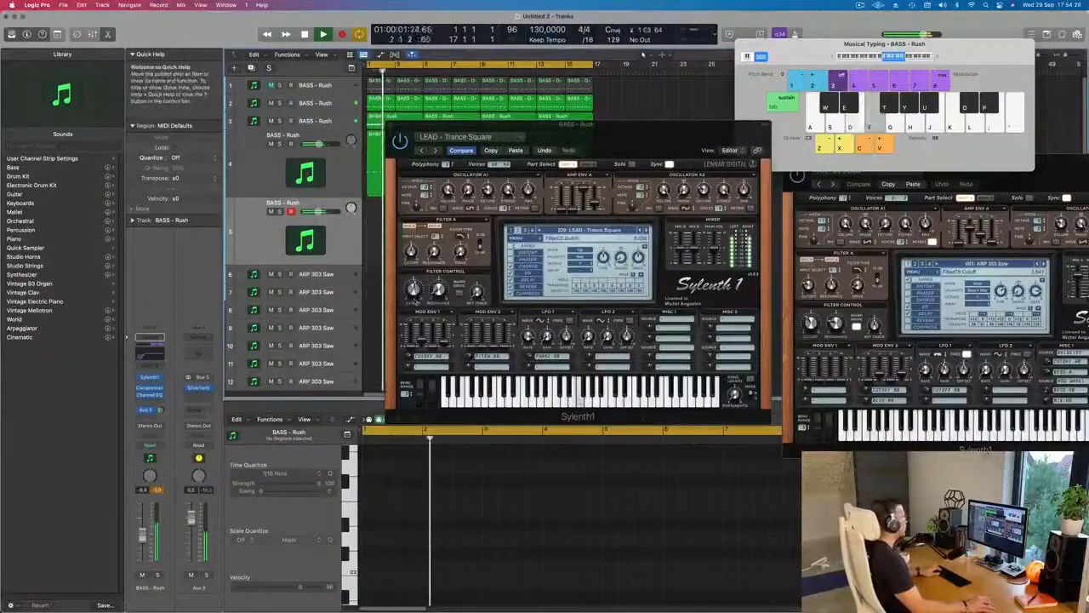
click(414, 298)
Step Sylenth1 back to the LEAD - Trance Layer preset and try it with G, C and D notes.
click(641, 231)
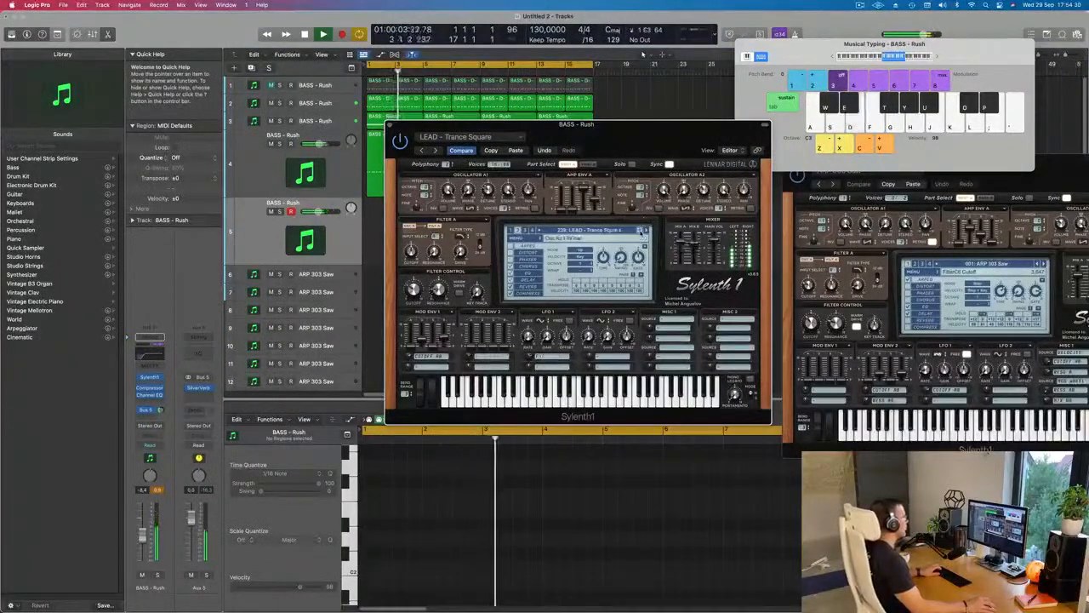
click(642, 230)
click(642, 231)
click(642, 231)
click(641, 231)
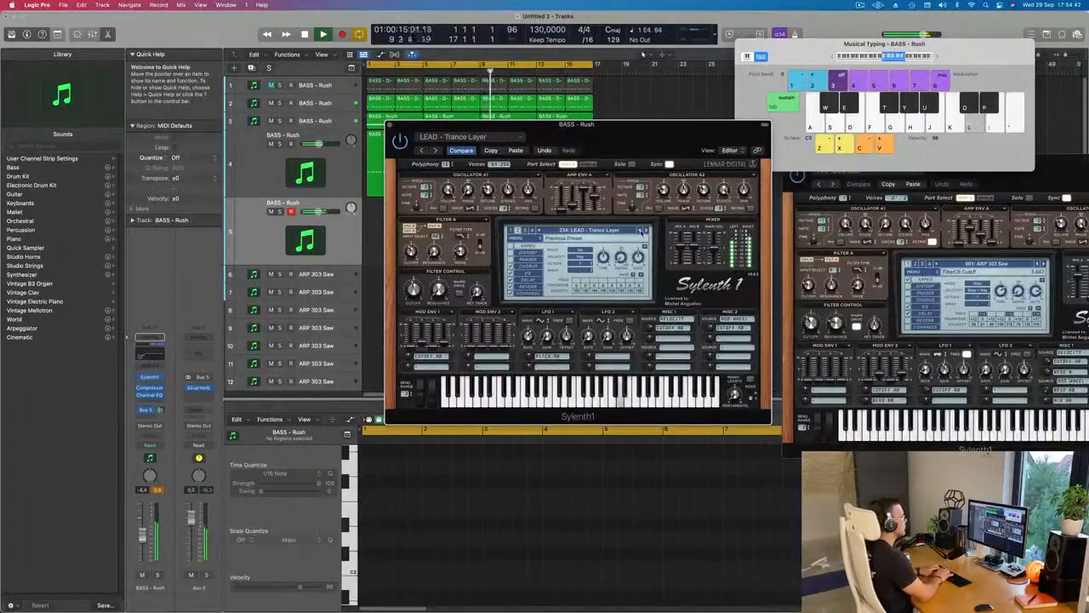
key(g)
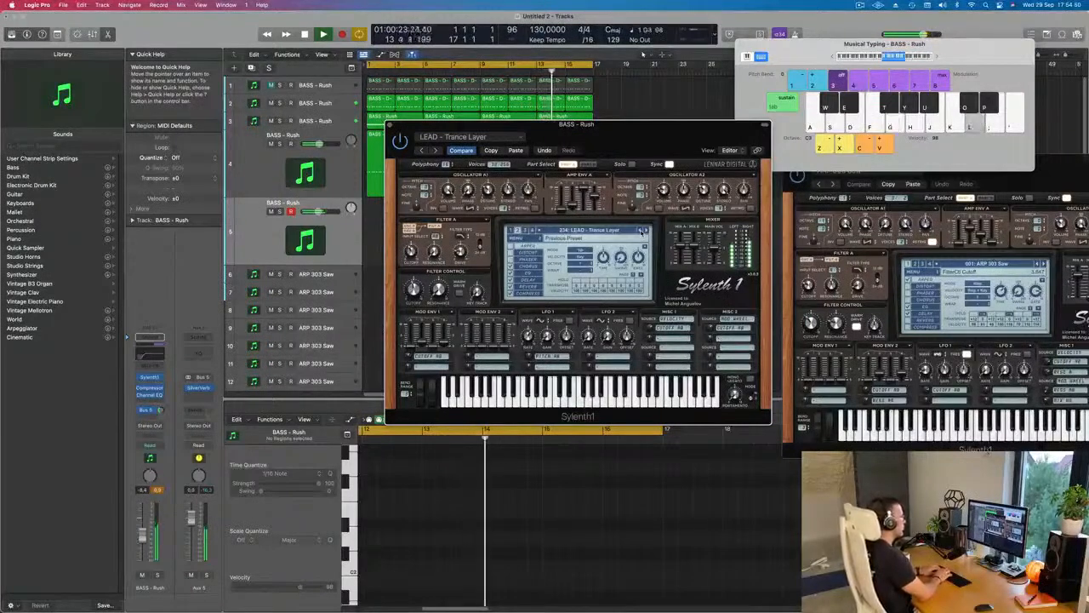
key(k)
key(l)
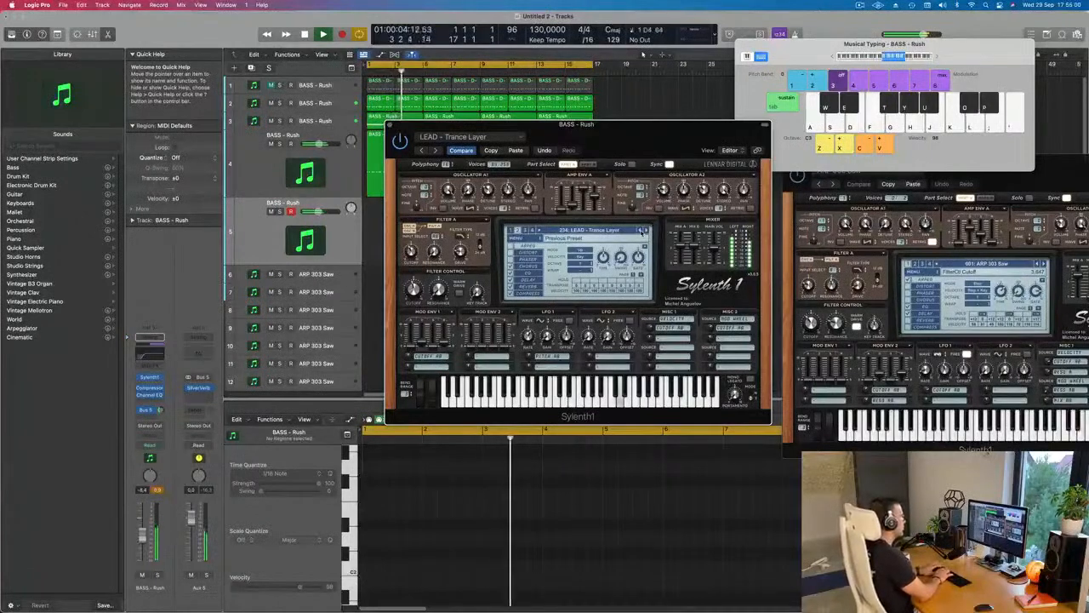
Record a part of repeated short E notes on the fifth track from bar 5, then stop the recording.
key(r)
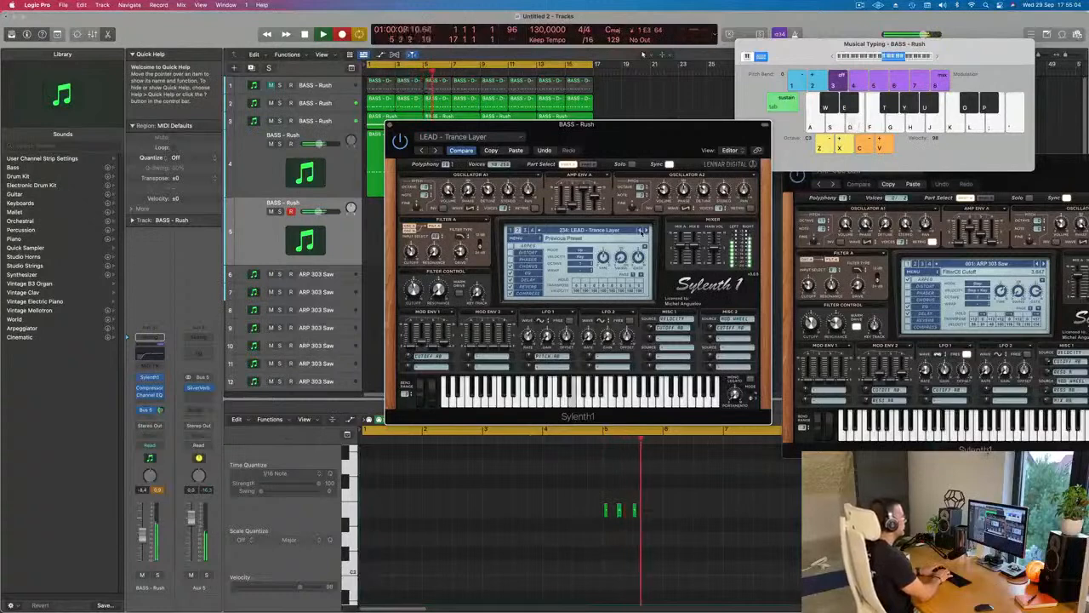
key(d)
key(d)
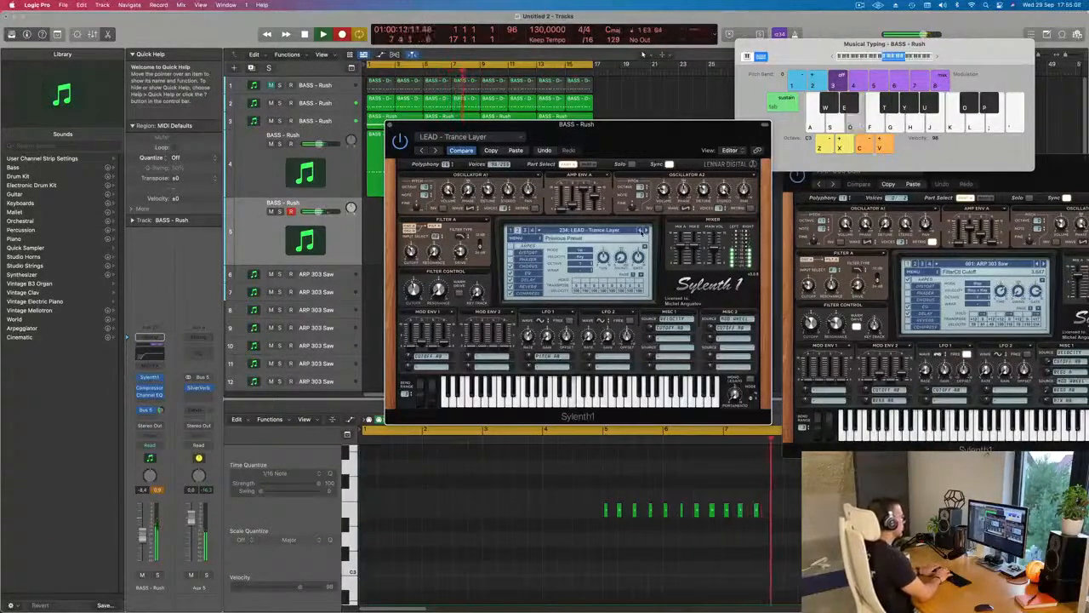
key(d)
key(space)
Move the Sylenth1 window clear of the arrangement and shift the recorded region to start at bar 1.
drag(527, 124, 850, 124)
drag(467, 206, 409, 206)
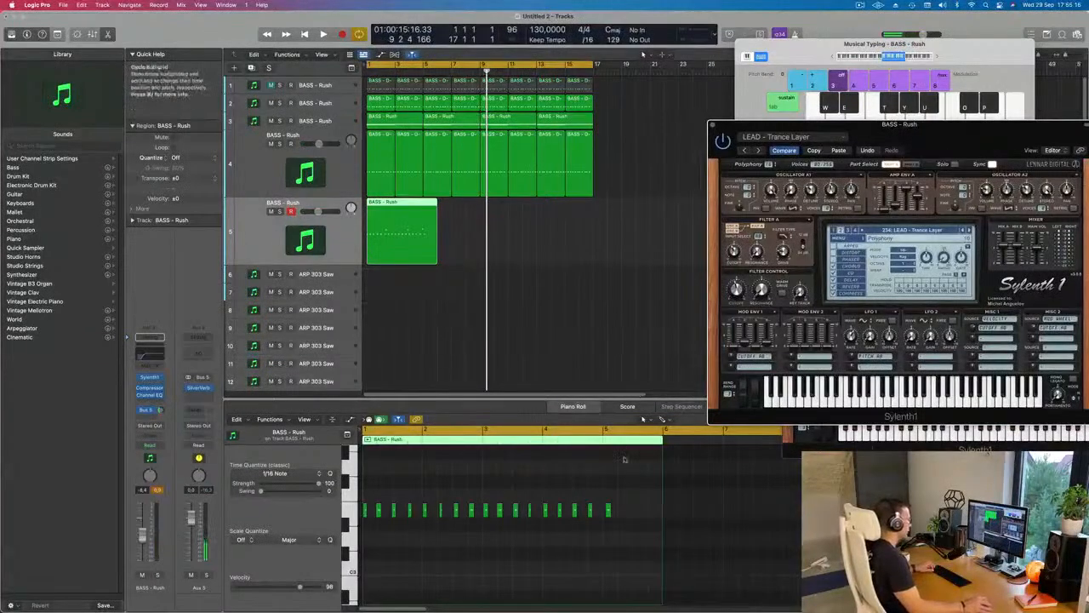
Split the fifth track's recorded region at bar 5 and delete the piece after the cut.
scroll(672, 466, up, 2)
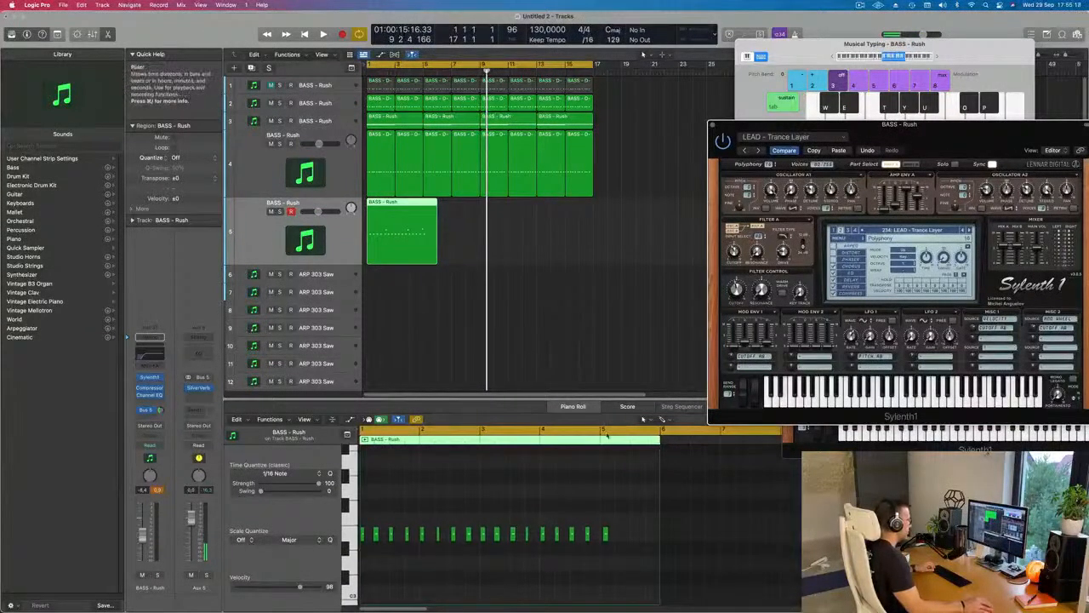
drag(432, 209, 429, 260)
drag(434, 209, 425, 260)
click(426, 205)
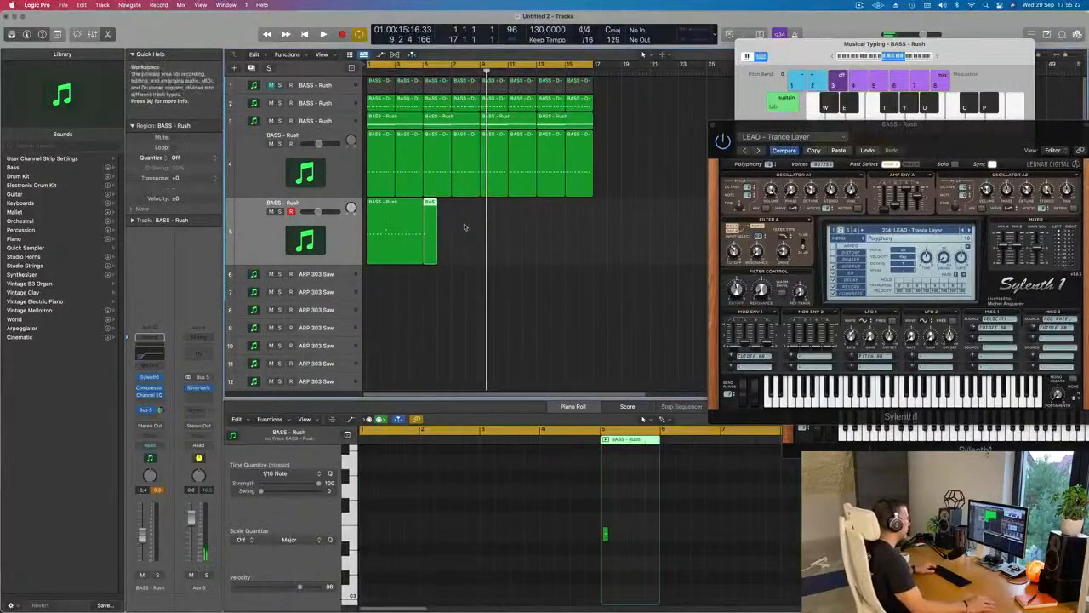
key(Delete)
Play the track from the start and examine the fifth track's trimmed region note by note in the Piano Roll.
click(403, 235)
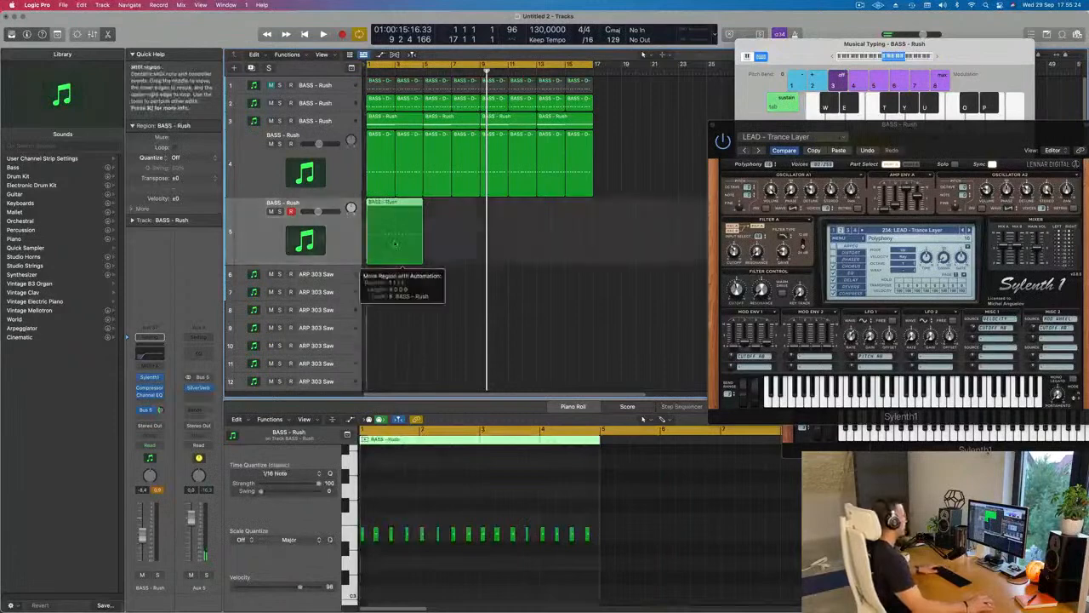
scroll(455, 577, right, 10)
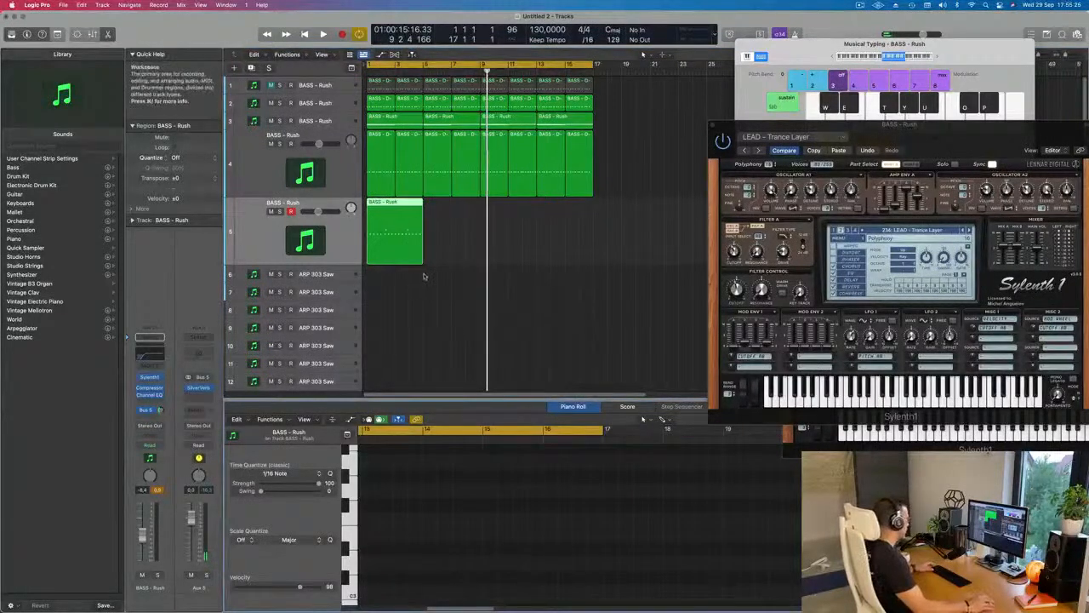
scroll(439, 556, left, 3)
scroll(439, 555, left, 5)
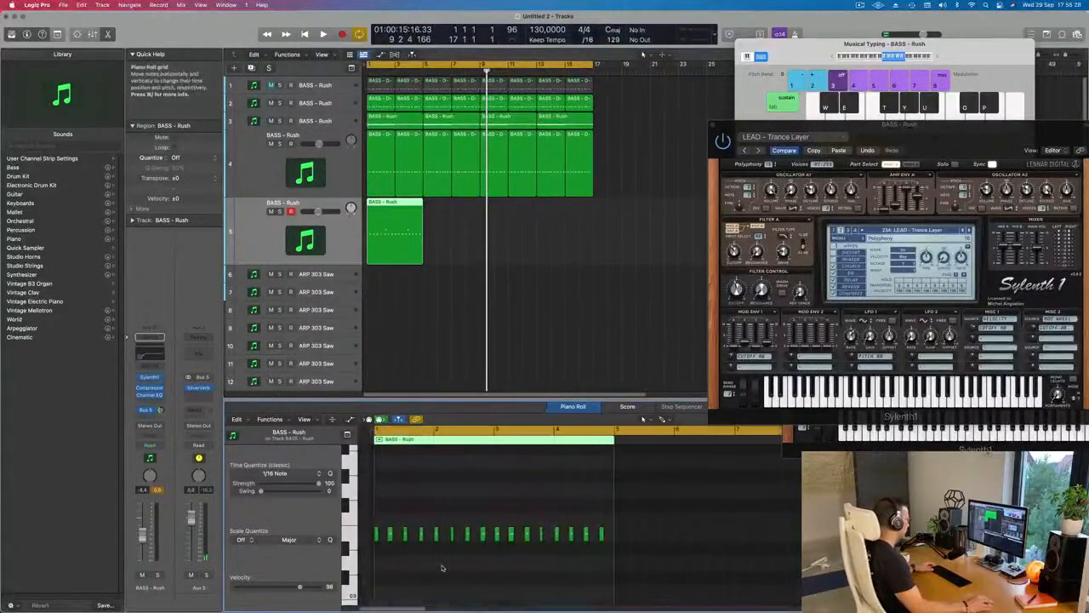
key(space)
key(super+Right)
key(super+Right)
key(super+Right)
key(super+Right)
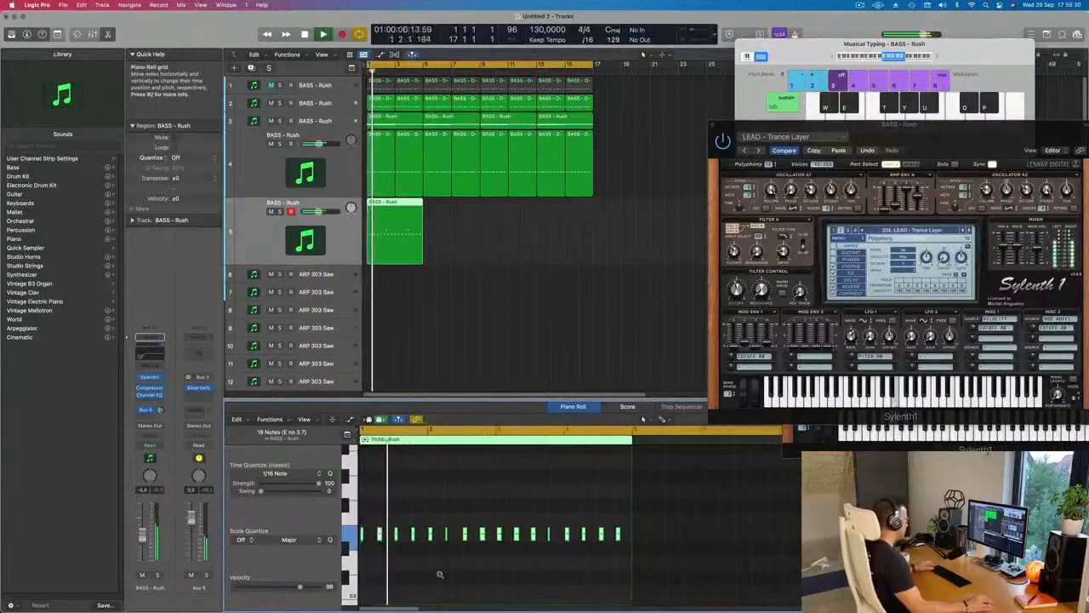
scroll(459, 576, left, 1)
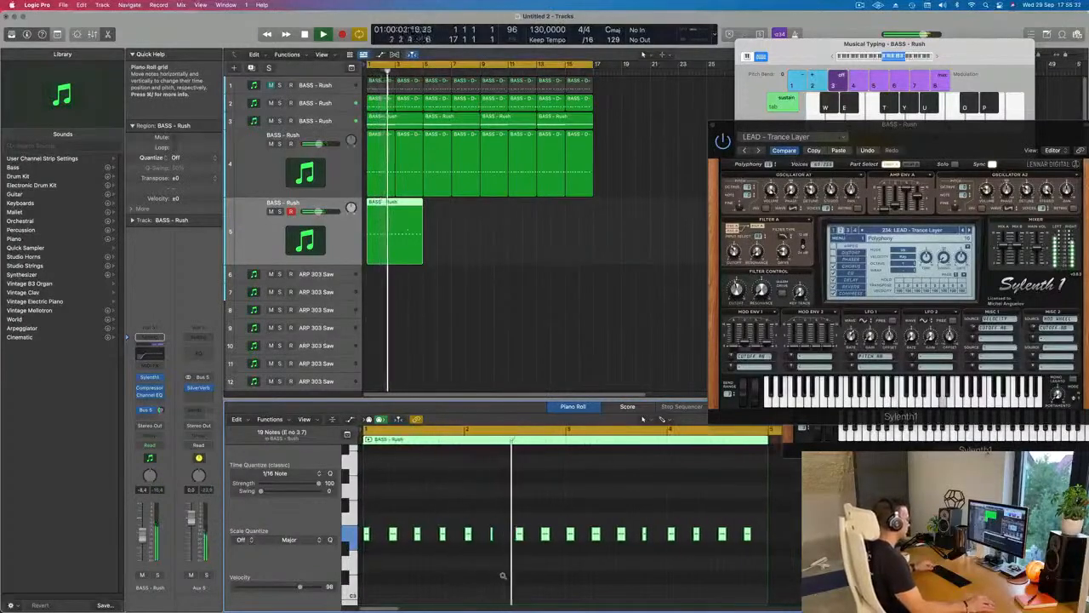
key(super+Left)
Move the last high note before bar 5 slightly earlier in the fifth track's region, and restart playback.
scroll(535, 575, up, 5)
scroll(535, 575, down, 1)
key(super+Right)
key(super+Right)
key(super+Right)
key(super+Right)
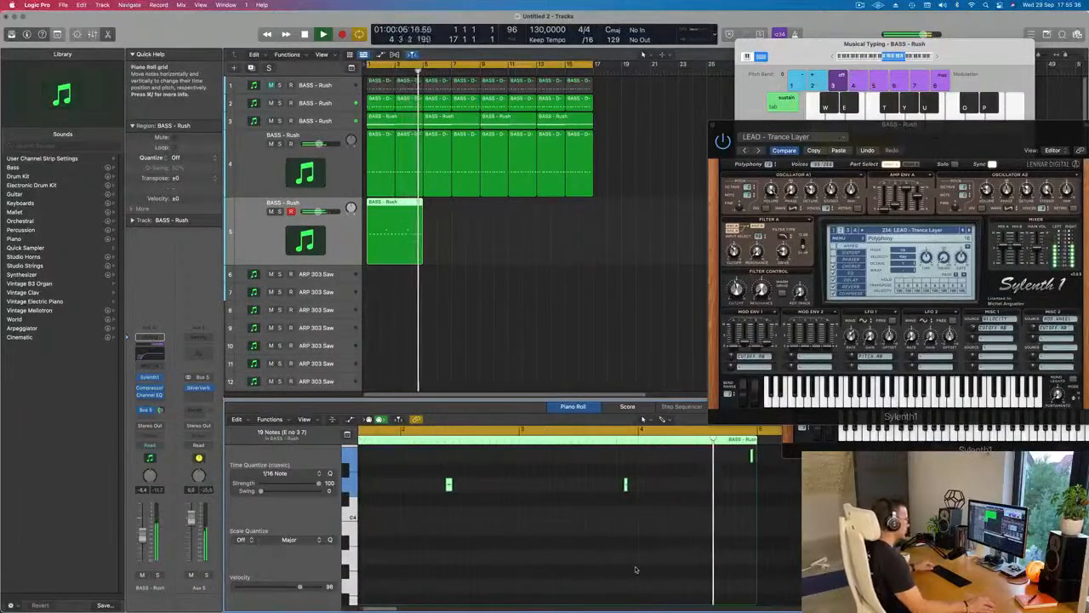
key(super+Left)
scroll(669, 538, left, 2)
key(super+Right)
scroll(775, 530, right, 4)
scroll(763, 504, right, 1)
drag(765, 456, 755, 457)
key(space)
key(space)
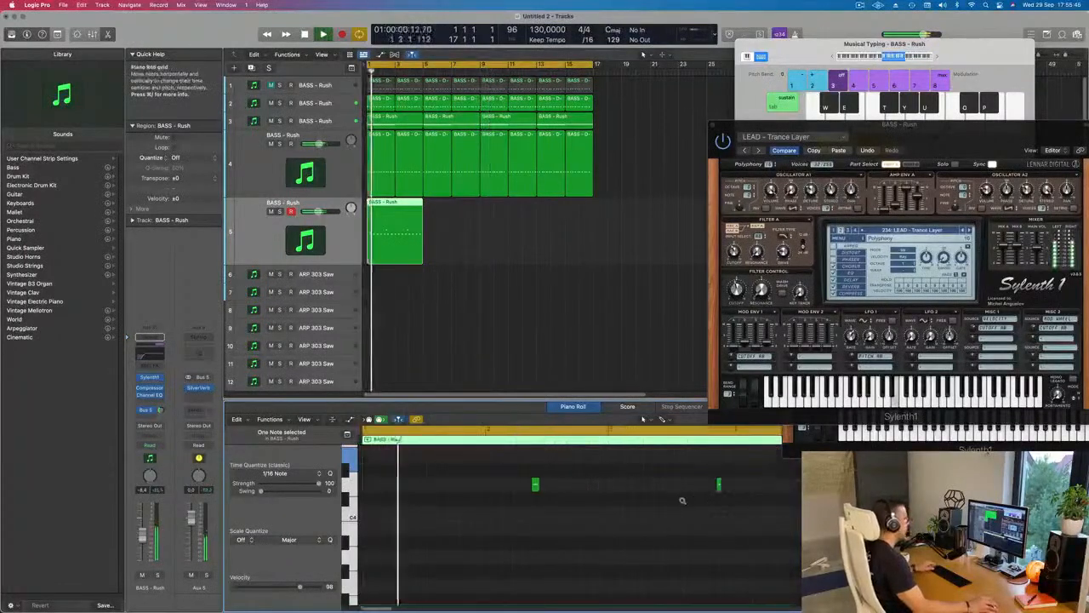
Check the edited notes of the fifth track's region and repeat it three times to fill the arrangement up to bar 17.
scroll(685, 498, down, 5)
scroll(489, 524, down, 5)
scroll(490, 524, up, 5)
scroll(490, 524, up, 2)
scroll(481, 515, left, 4)
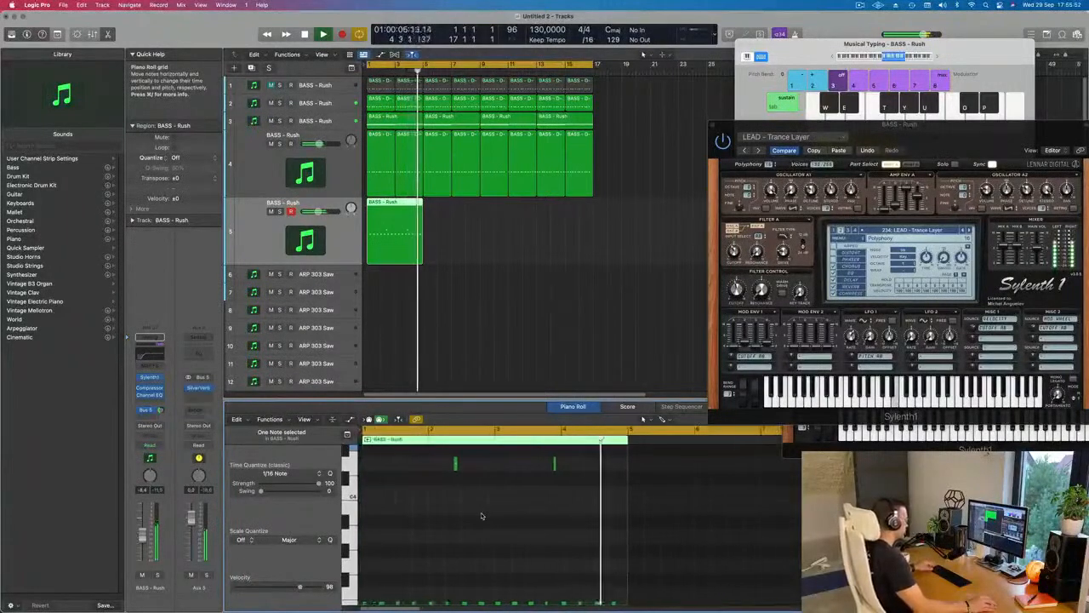
scroll(523, 499, down, 3)
key(Return)
click(445, 242)
click(392, 246)
key(super+r)
key(super+r)
key(super+r)
Bring the Sylenth1 window over the middle of the arrangement and lower the fifth track's volume slightly.
drag(794, 124, 533, 132)
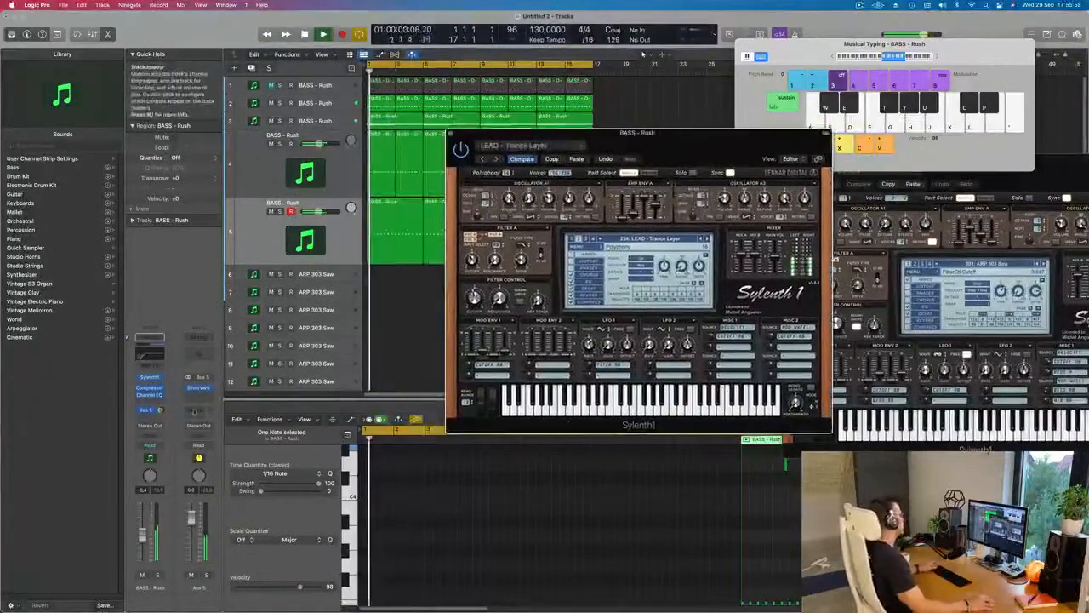
drag(140, 538, 138, 545)
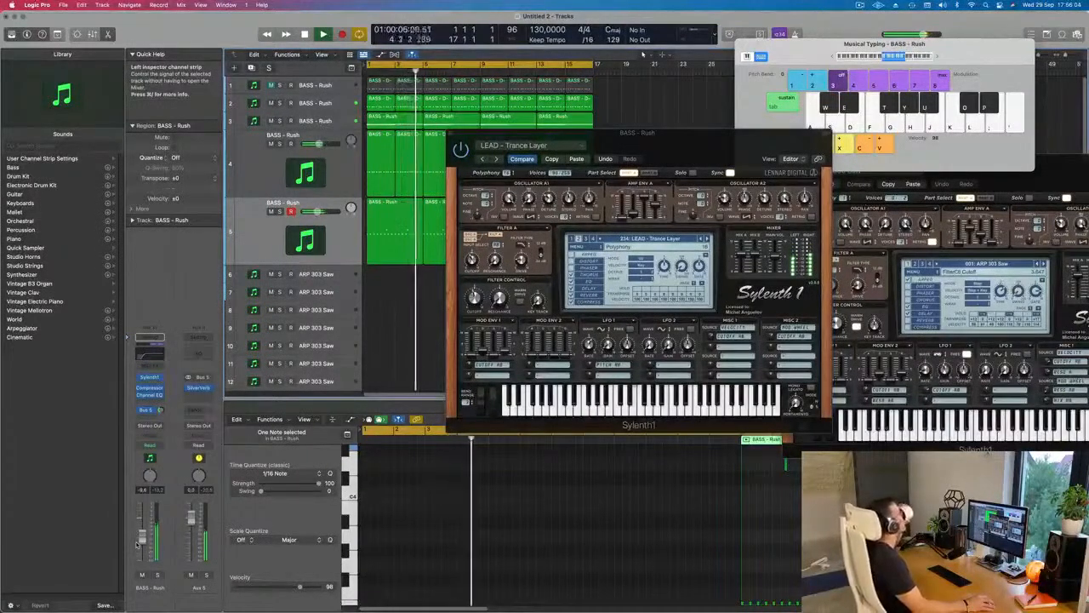
drag(718, 135, 716, 162)
Step Sylenth1 back from LEAD - Trance Layer through Tiny Arp and Synergy to LEAD - Sweet Disposition while the loop plays.
click(727, 254)
click(727, 254)
click(721, 253)
click(721, 254)
click(721, 253)
click(722, 254)
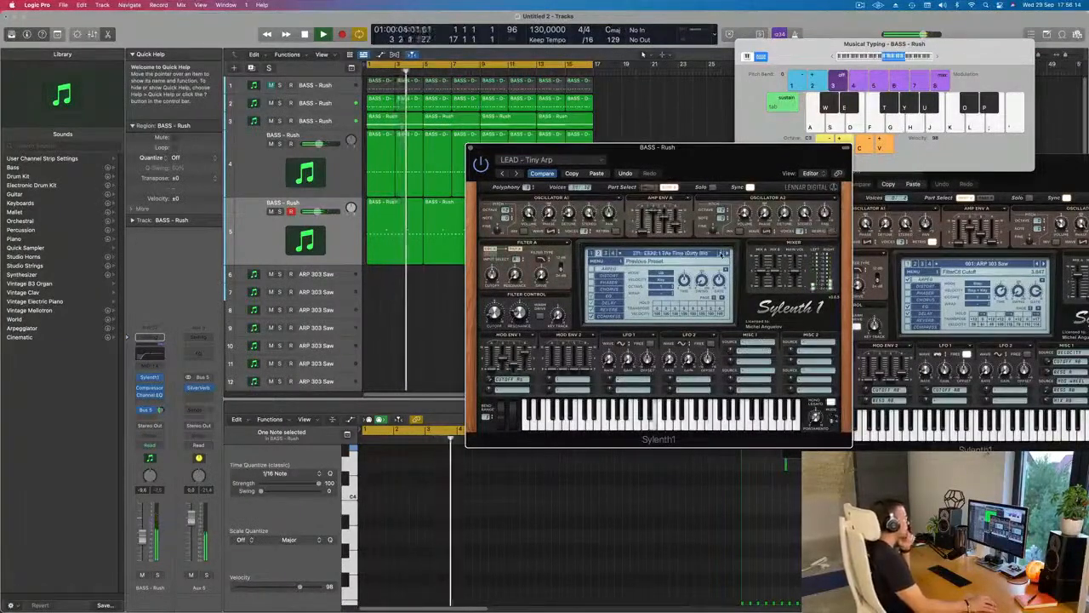
click(722, 254)
click(721, 254)
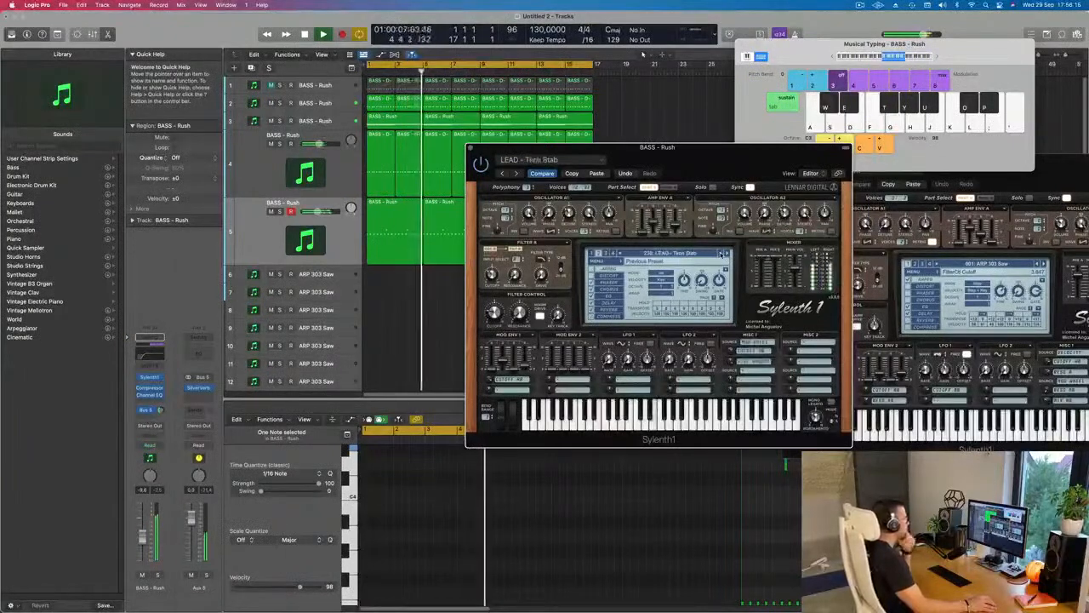
click(722, 253)
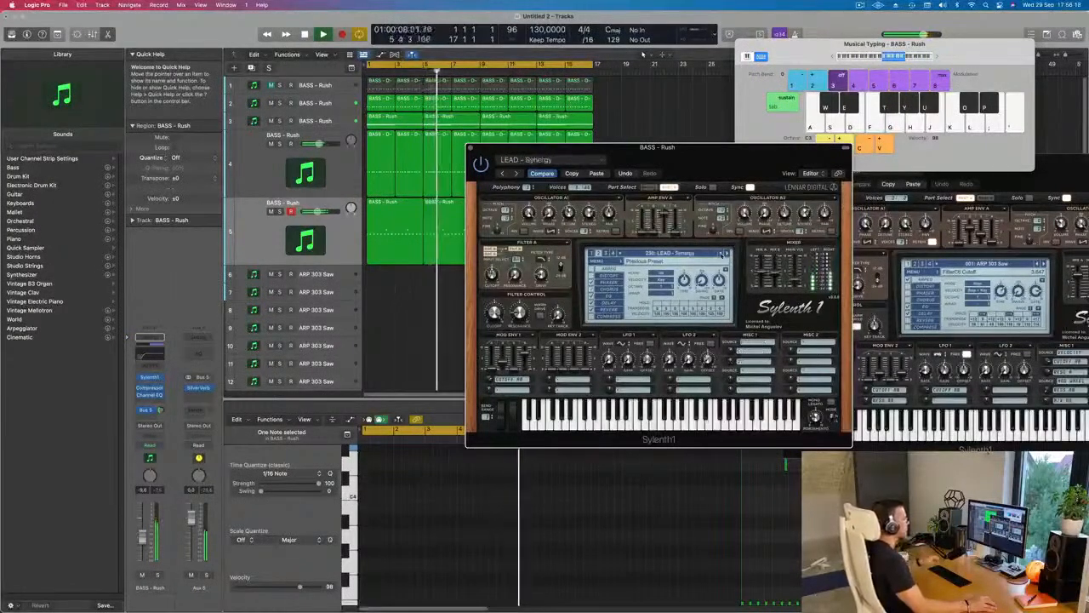
click(721, 253)
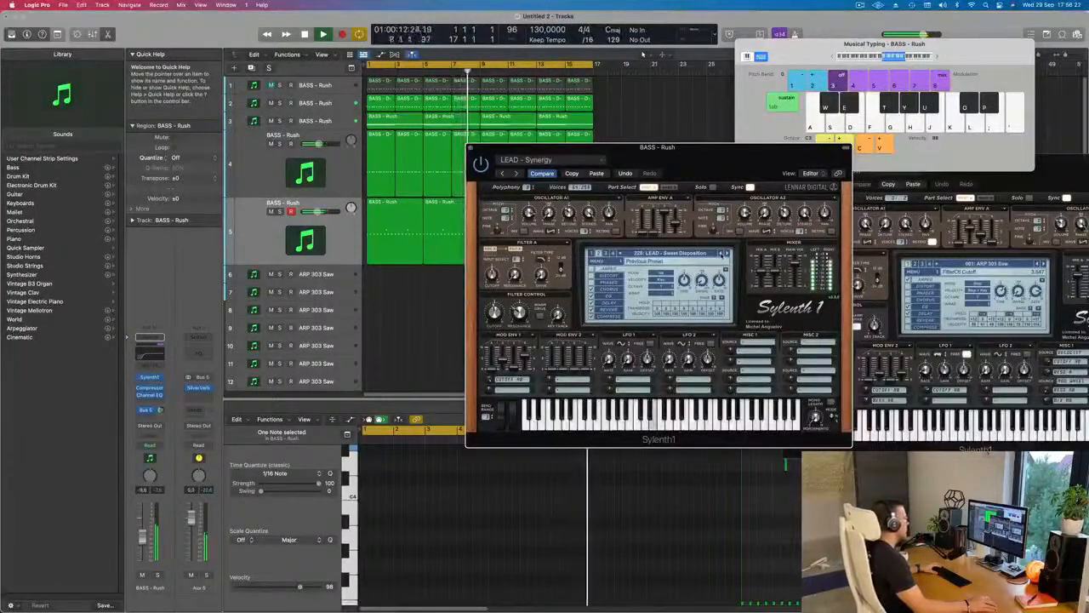
Audition earlier Sylenth1 leads against the loop, stepping back through Supersaw 2, Strobe and Soft Lead to LEAD - Showtek.
click(722, 254)
click(723, 254)
click(721, 253)
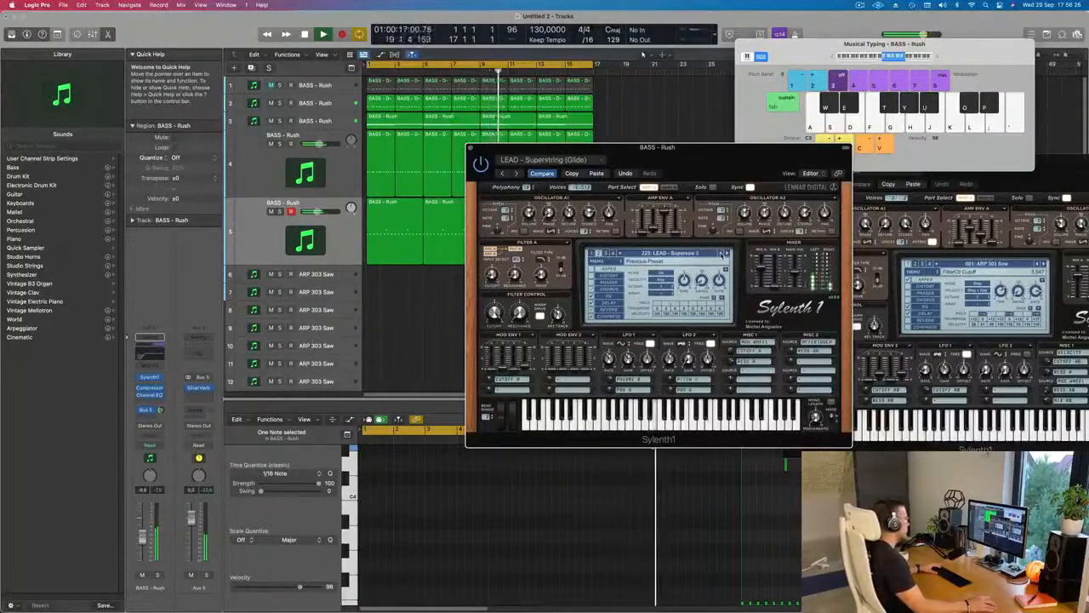
click(722, 253)
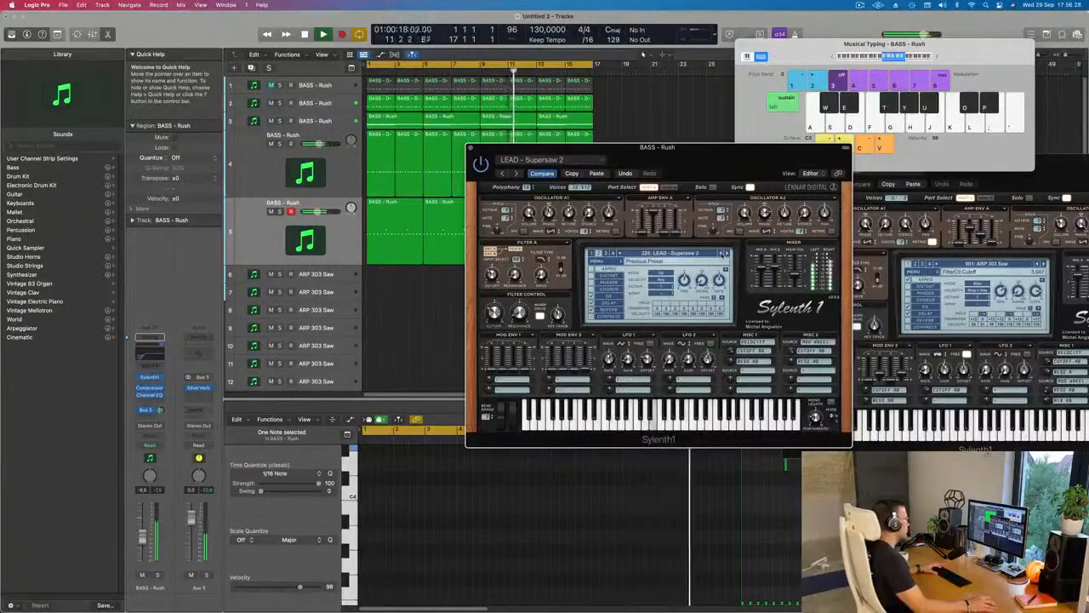
click(721, 253)
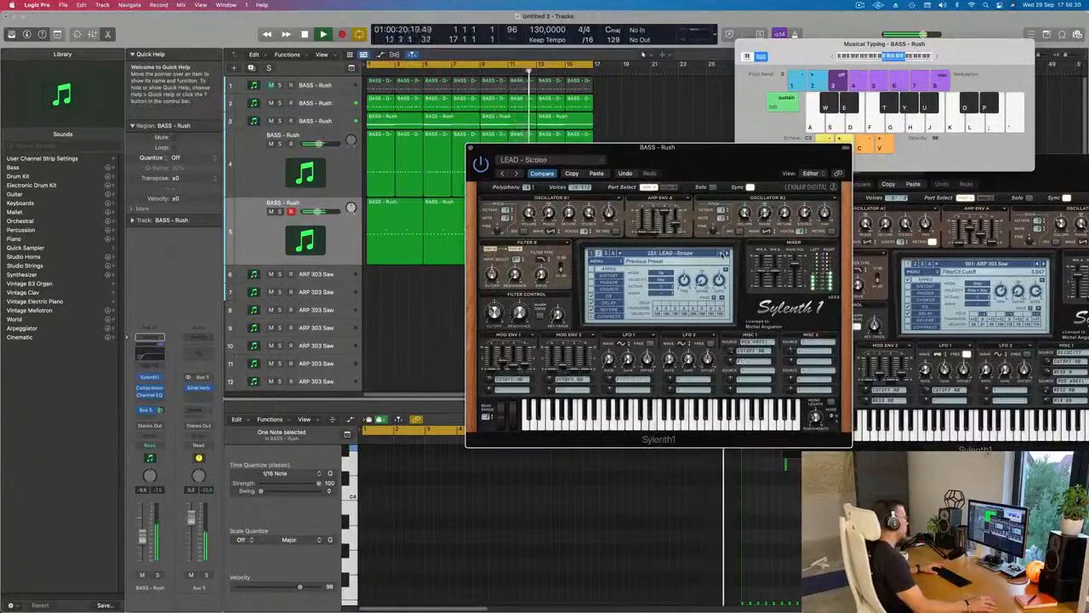
click(721, 253)
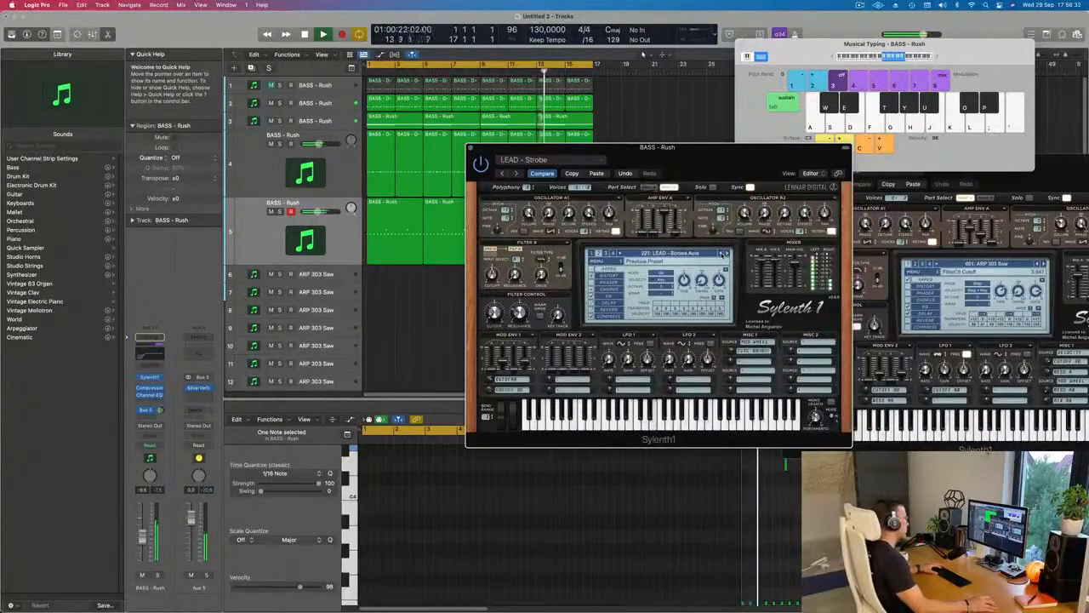
click(721, 253)
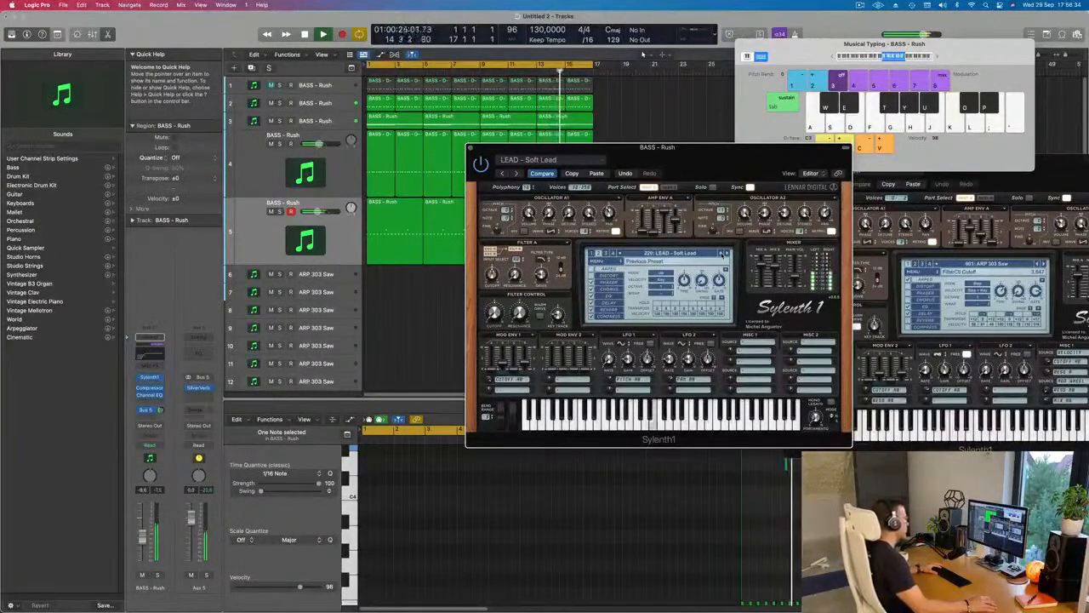
click(721, 254)
click(722, 253)
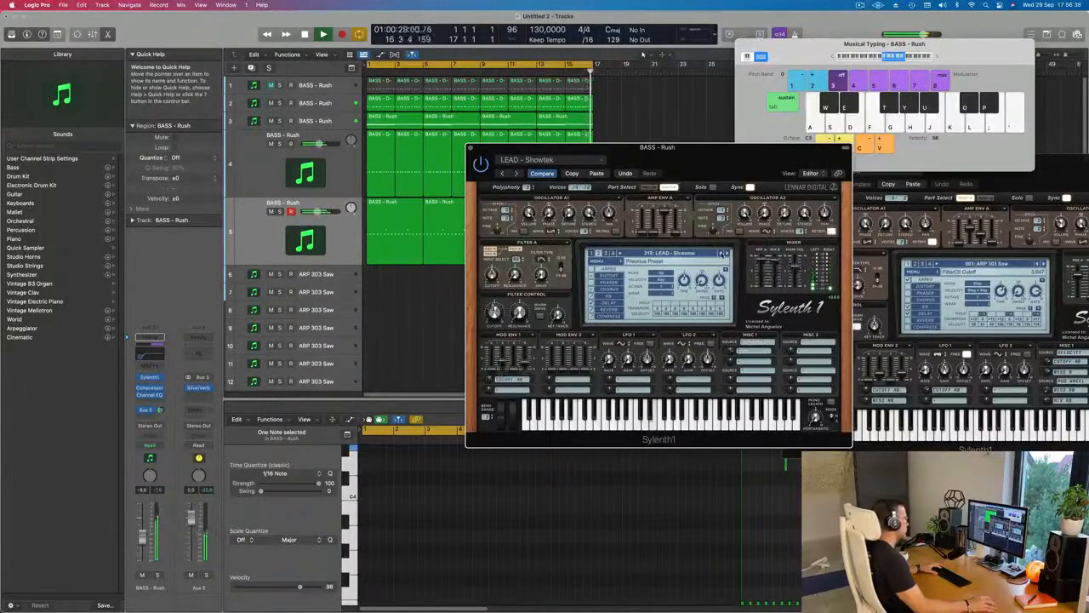
Continue back through the Sylenth1 leads past Sandcastle Express, Retro Funk and Progressive Stab 1 to LEAD - Phased Saw.
click(722, 253)
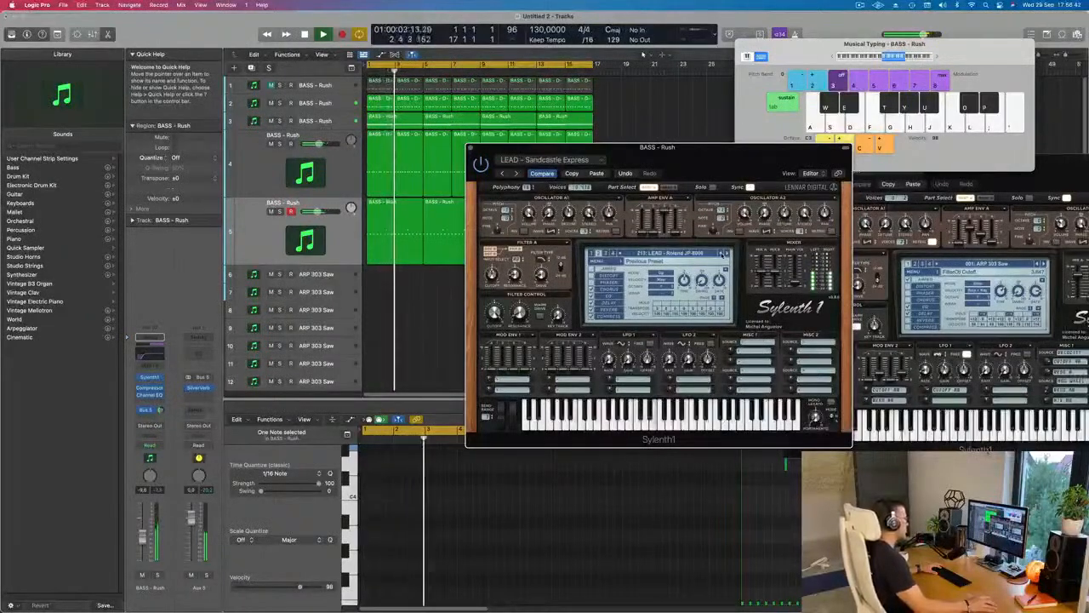
click(722, 253)
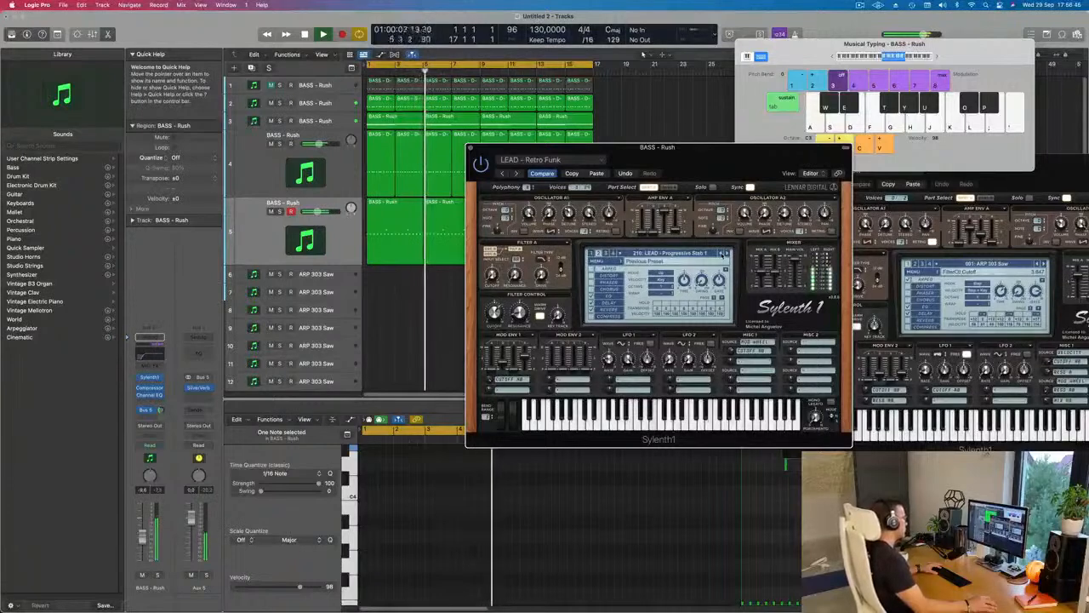
click(722, 253)
click(721, 253)
click(722, 253)
click(722, 254)
click(721, 254)
click(722, 254)
Try further Sylenth1 leads from November Lovely through No More 404, Middle Distance Runner and Melbourne to Long Delay.
drag(752, 164, 720, 175)
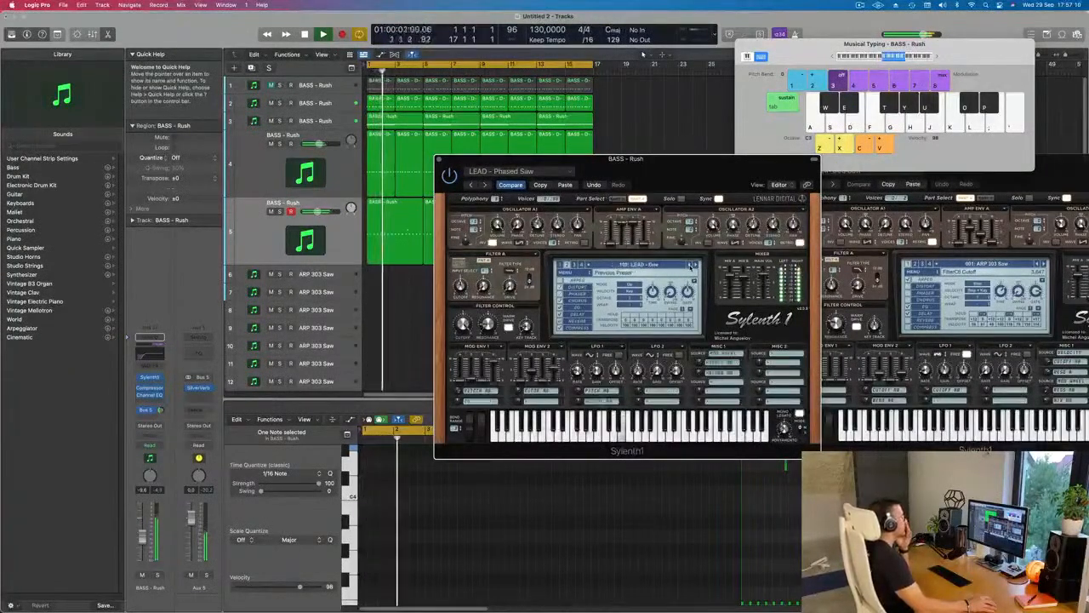
click(690, 265)
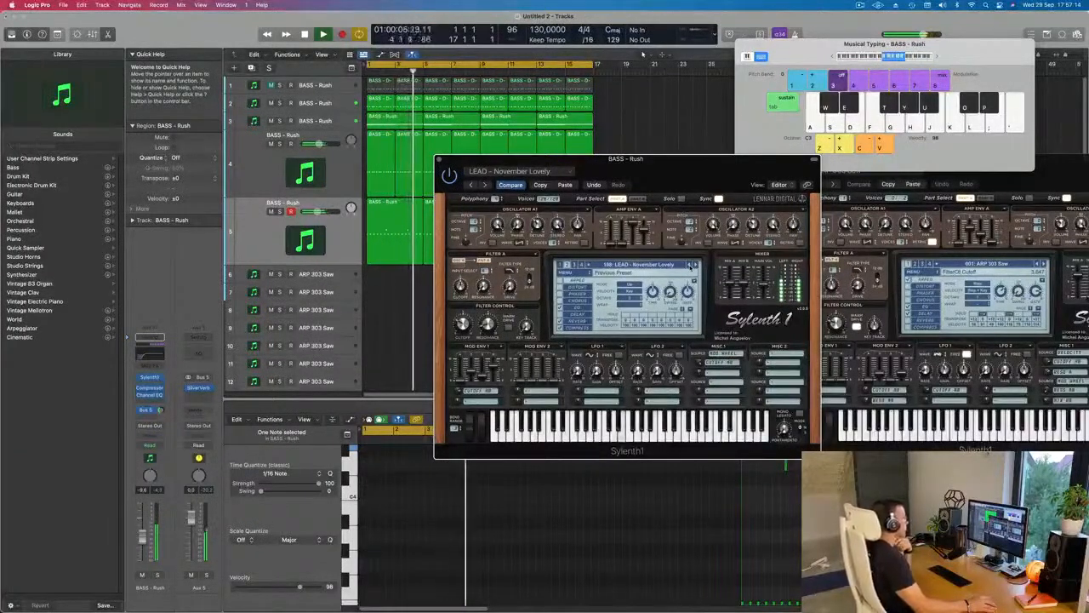
click(690, 265)
click(690, 267)
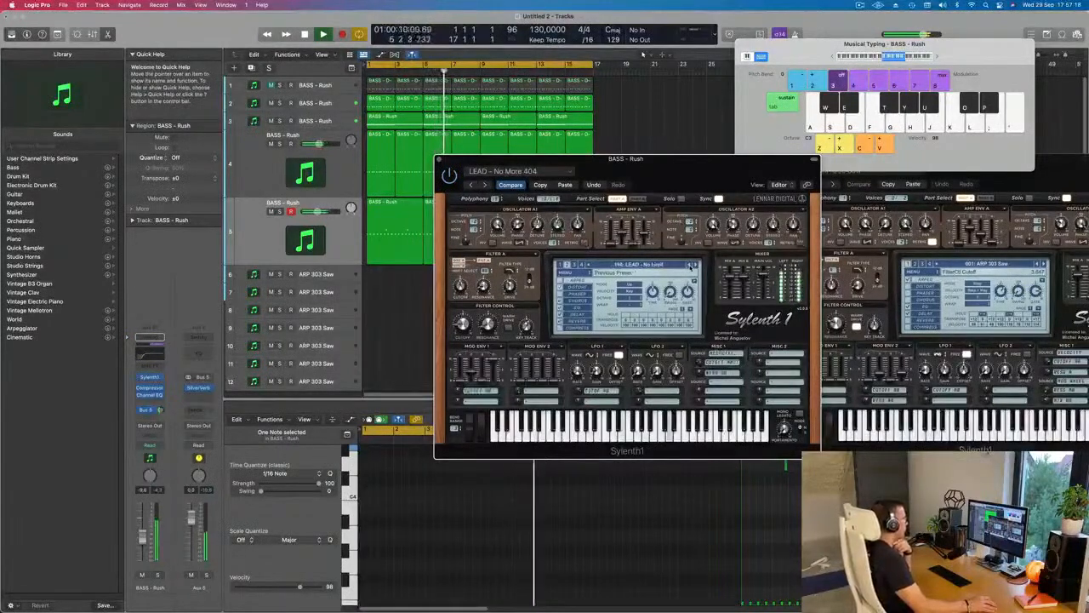
click(690, 266)
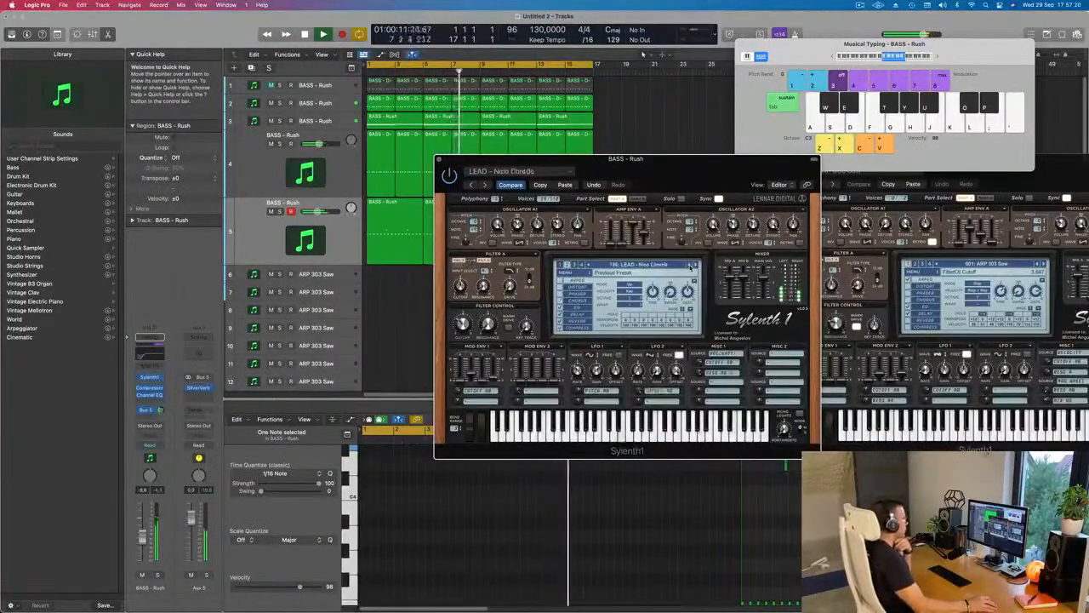
click(690, 267)
click(690, 267)
click(690, 266)
click(690, 267)
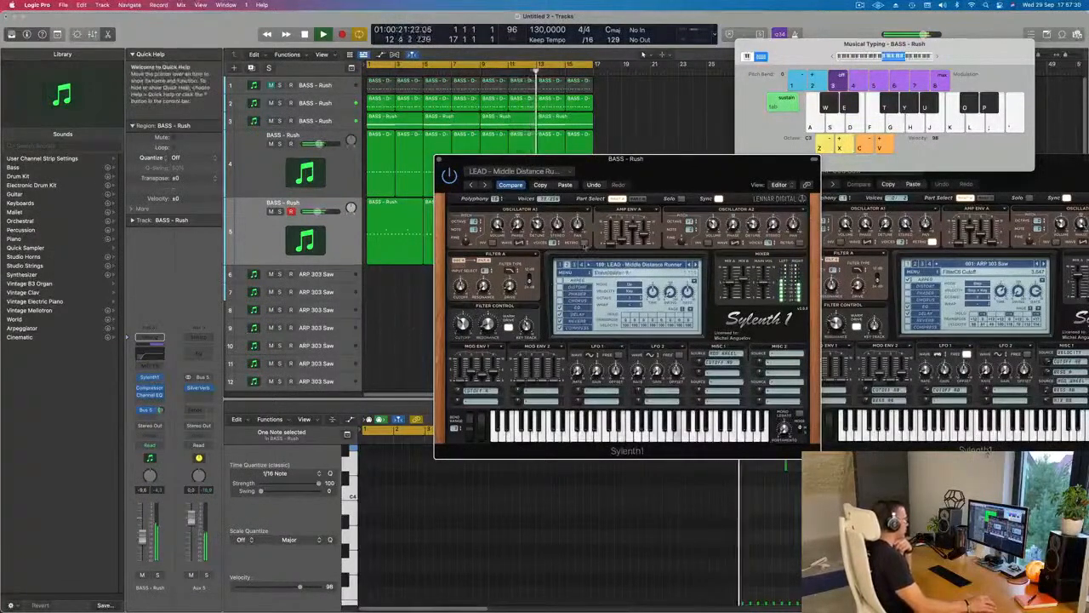
click(690, 266)
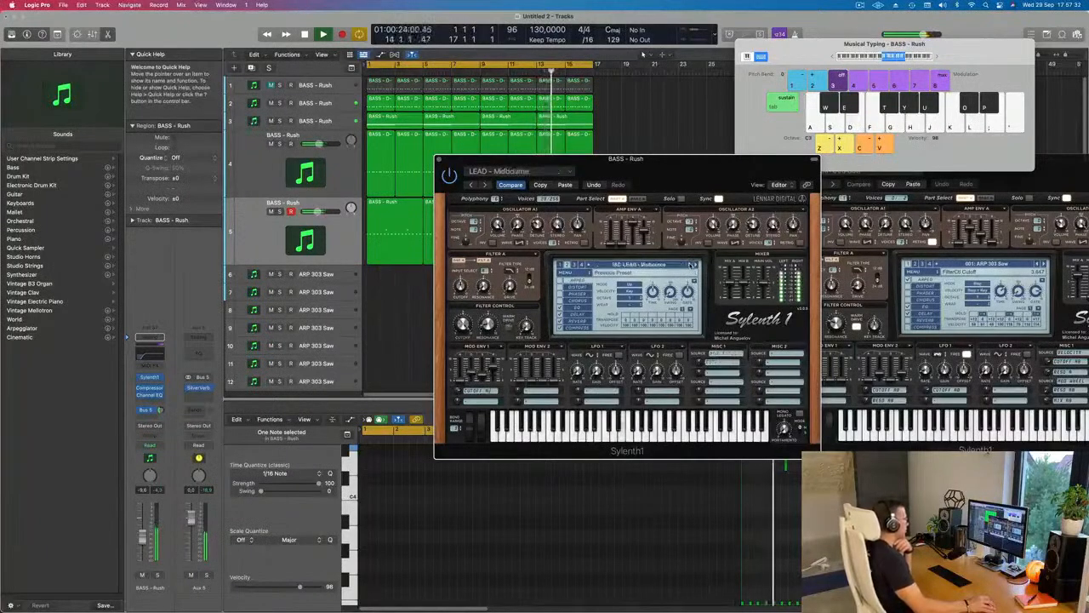
click(690, 266)
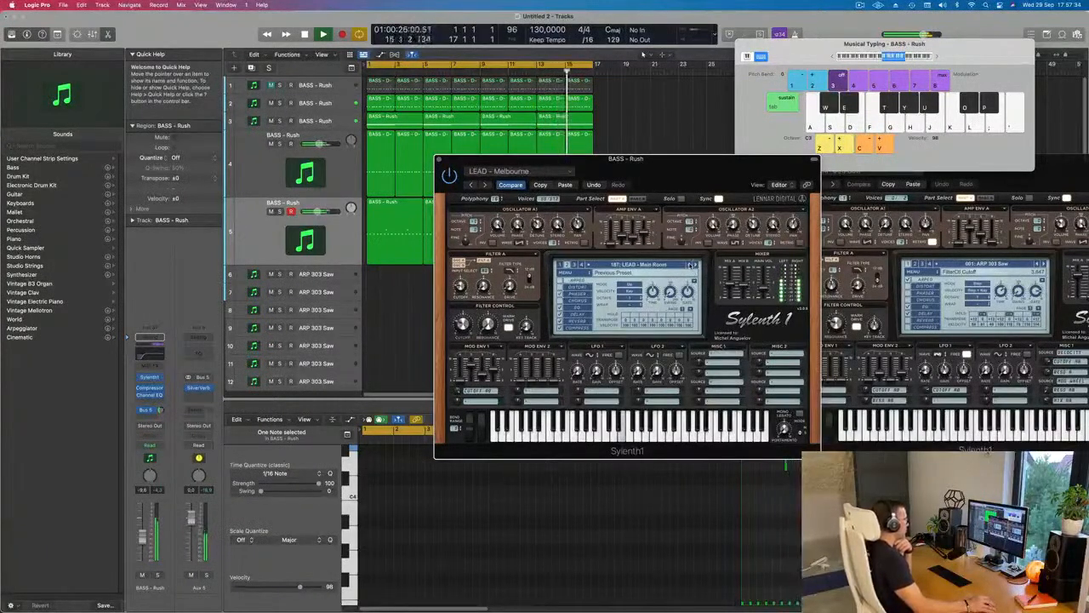
click(690, 266)
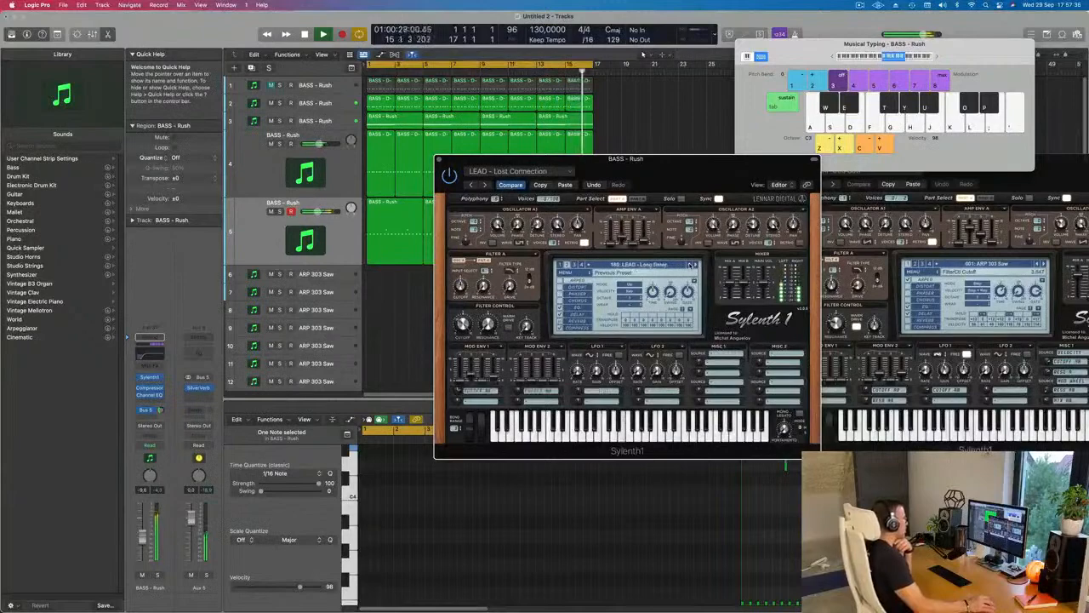
Paste the copied LEAD - Poppiholla settings into Sylenth1, close its window and select the fifth track with its regions.
click(564, 185)
mouse_move(460, 165)
mouse_down()
mouse_move(273, 146)
mouse_move(455, 159)
mouse_up()
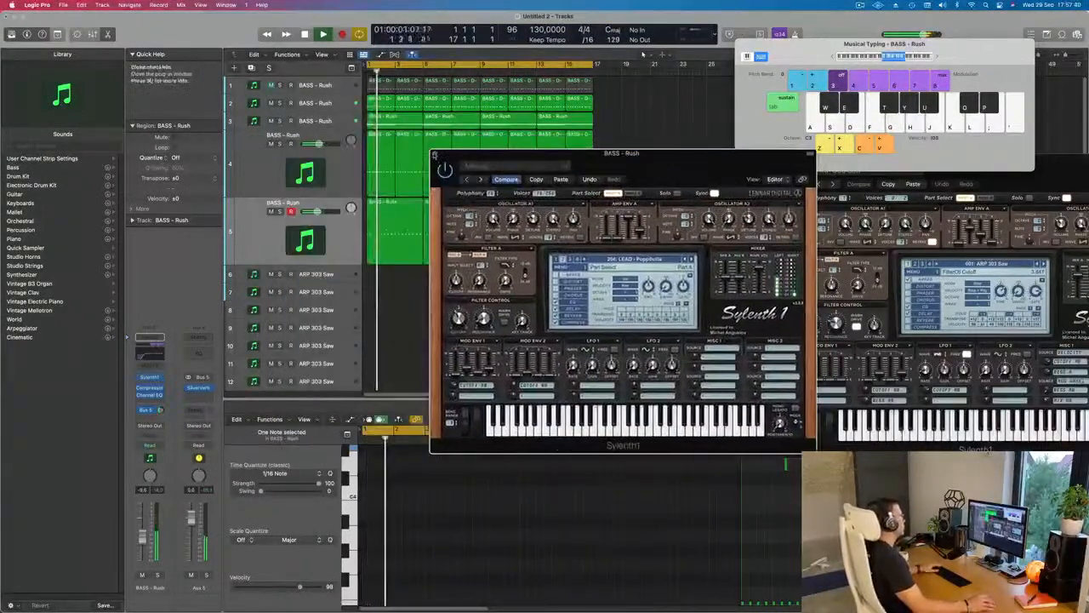
click(435, 154)
click(263, 244)
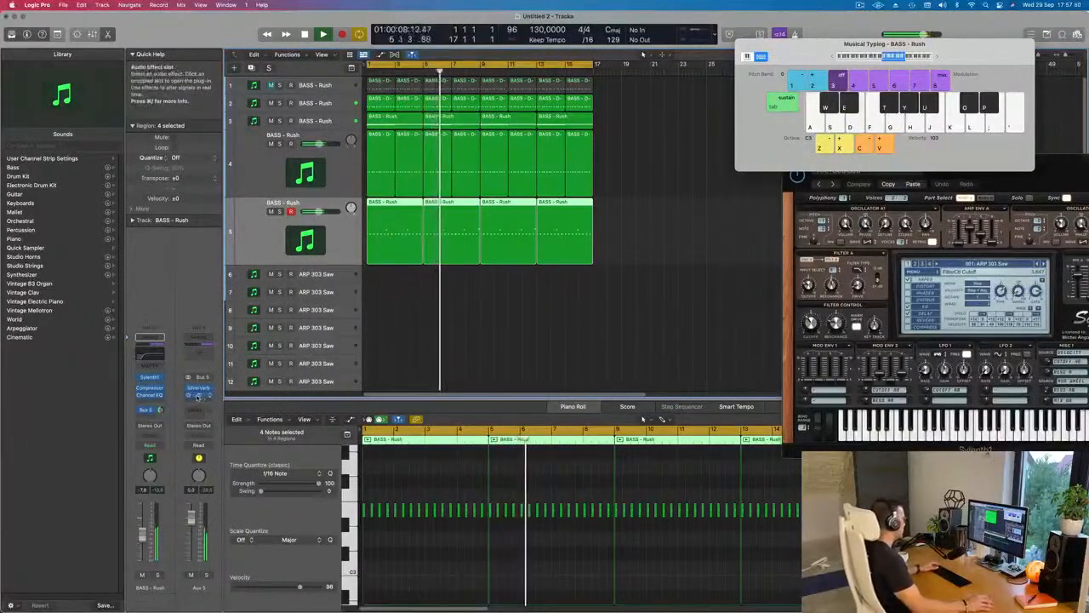
Insert a Compressor side-chained to Inst 9 after the reverb on Aux 5, and briefly solo the aux to check it.
click(200, 395)
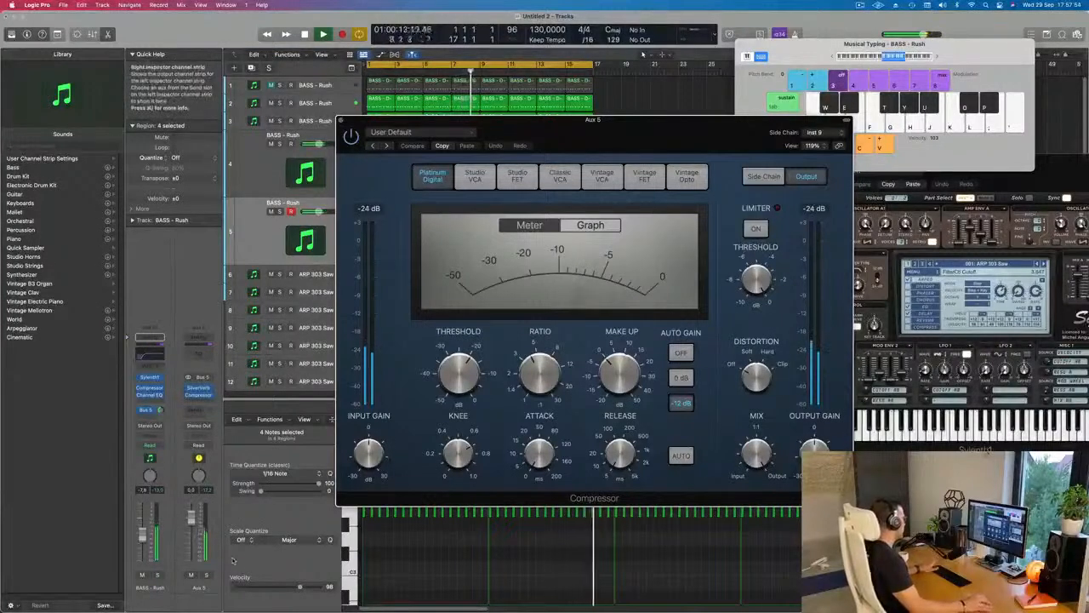
click(205, 576)
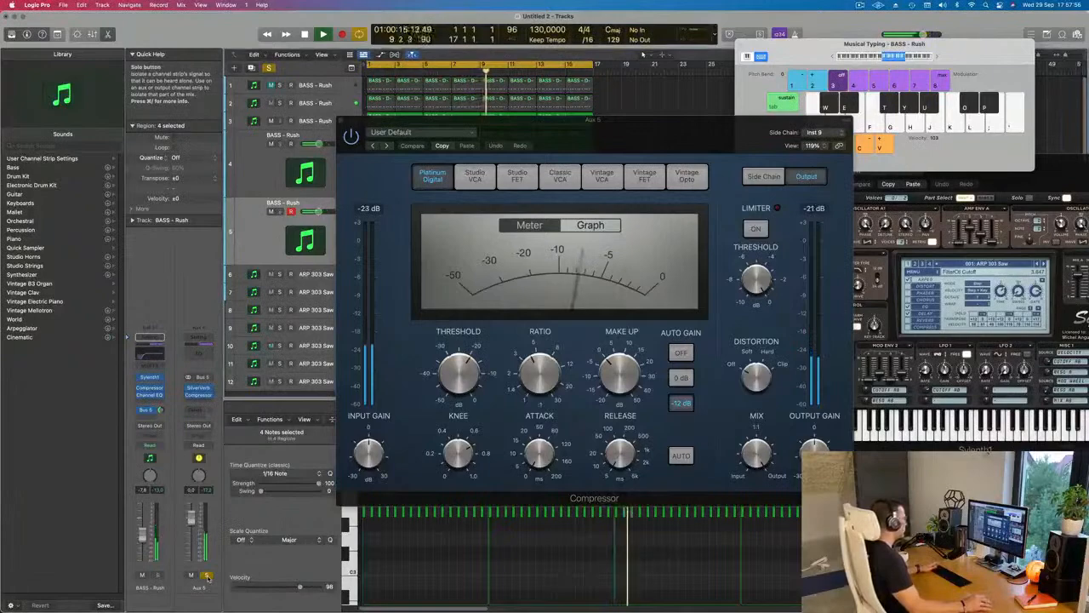
click(206, 576)
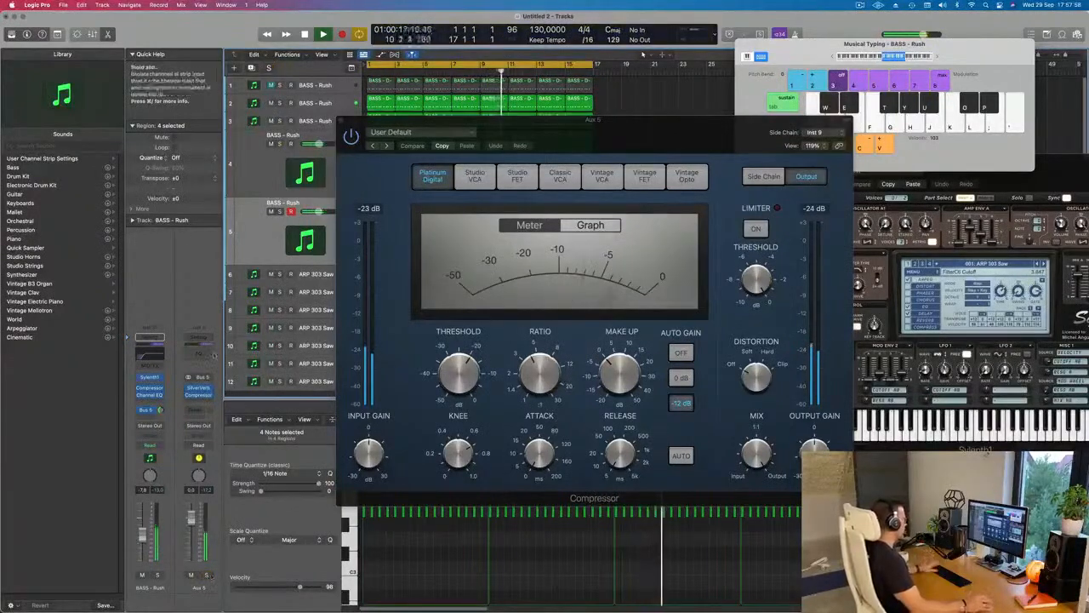
Insert a Channel EQ after the Compressor on Aux 5 and enable an 18 dB/Oct low cut at 328 Hz.
click(198, 353)
click(391, 172)
drag(553, 239, 572, 239)
drag(432, 278, 647, 284)
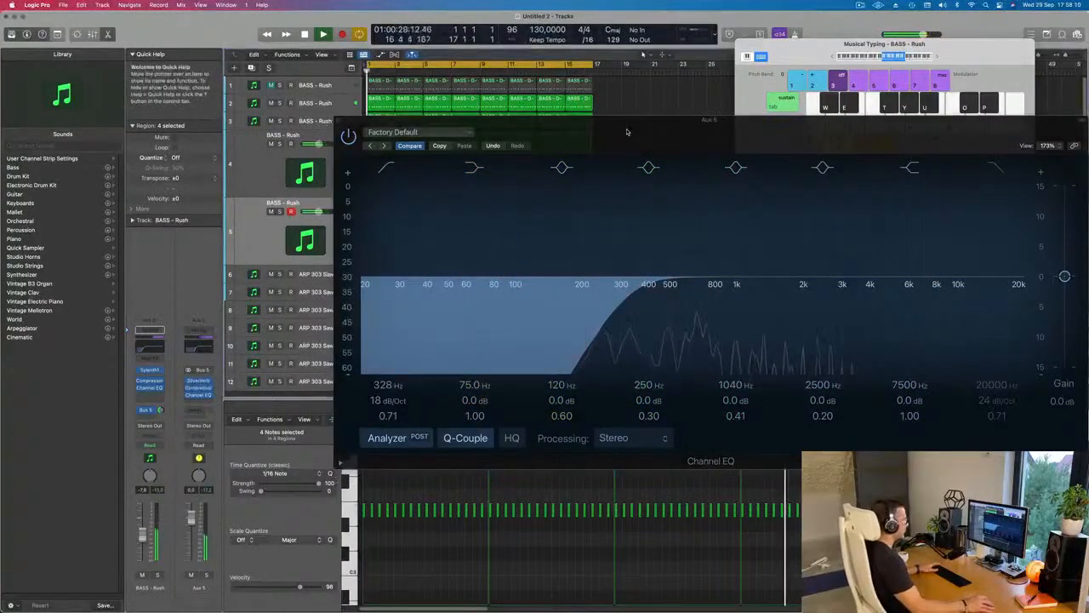
Set the Aux 5 Compressor's output gain to about +0.5 dB and close the Compressor and Channel EQ windows.
click(199, 389)
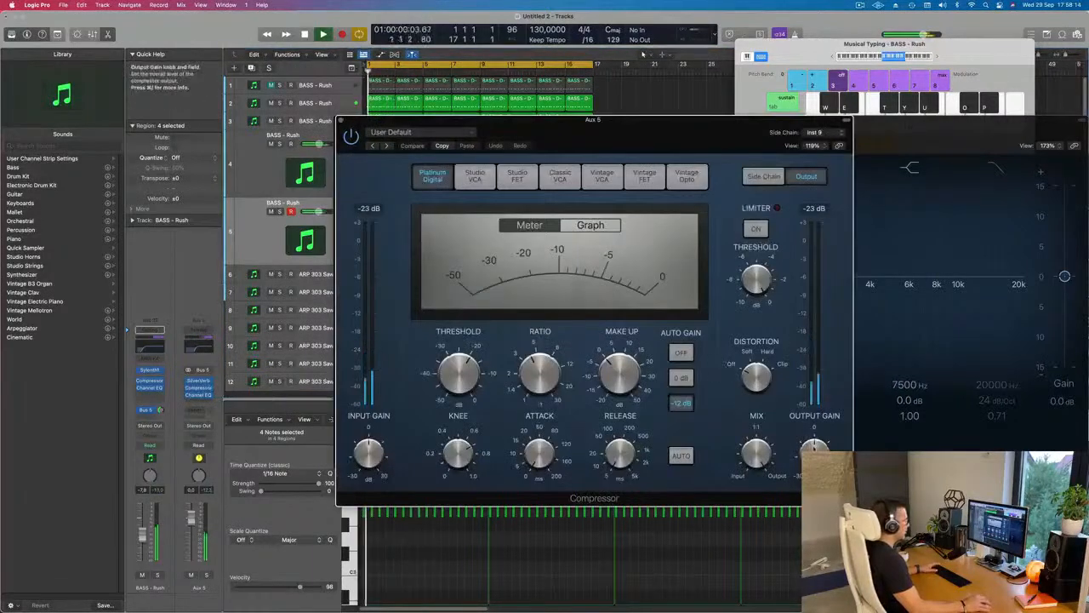
drag(814, 446, 818, 430)
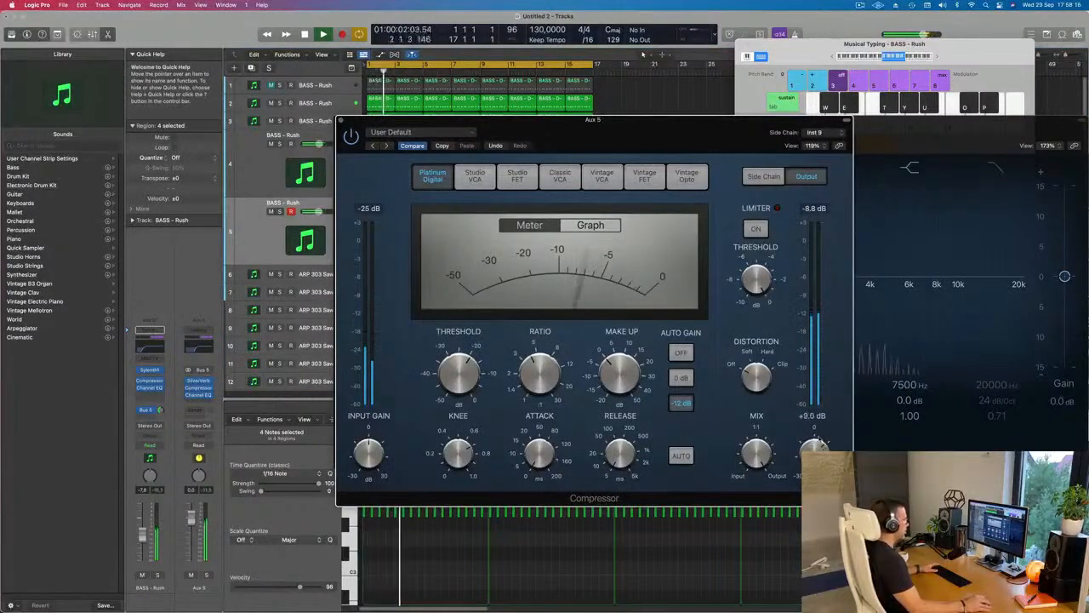
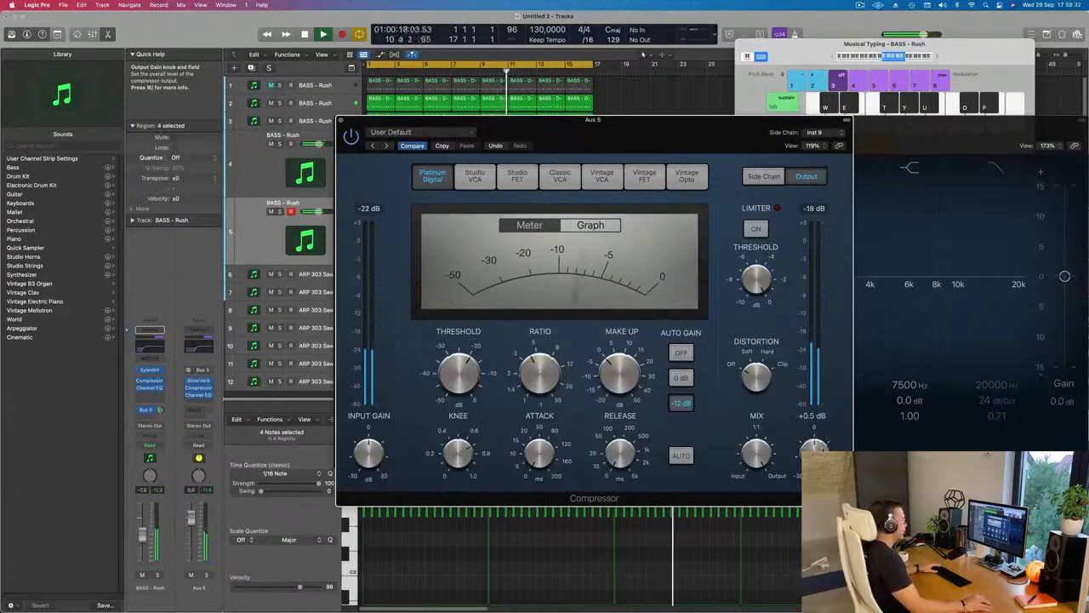
drag(516, 130, 538, 131)
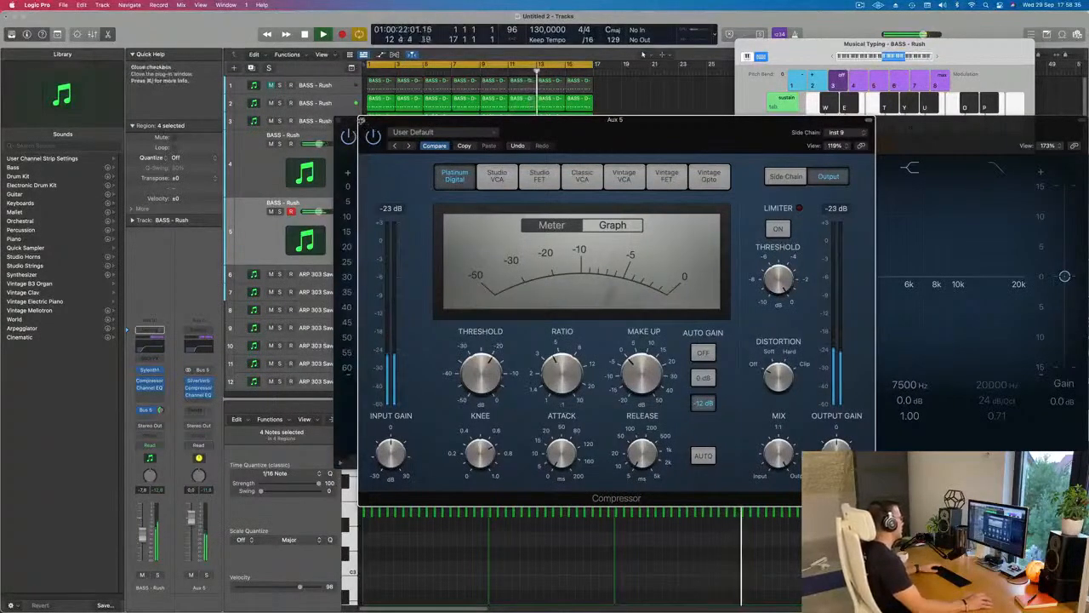
click(362, 120)
click(338, 120)
click(339, 120)
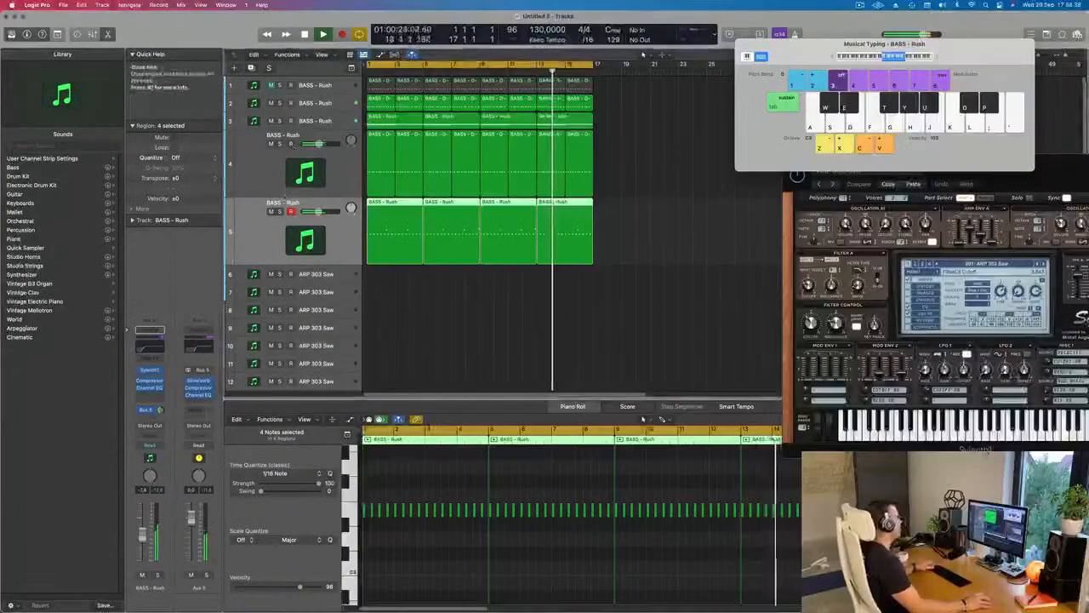
Create a new track below the fifth track that duplicates its instrument and channel settings.
scroll(432, 289, down, 5)
scroll(432, 288, up, 5)
scroll(441, 290, down, 1)
scroll(468, 288, left, 2)
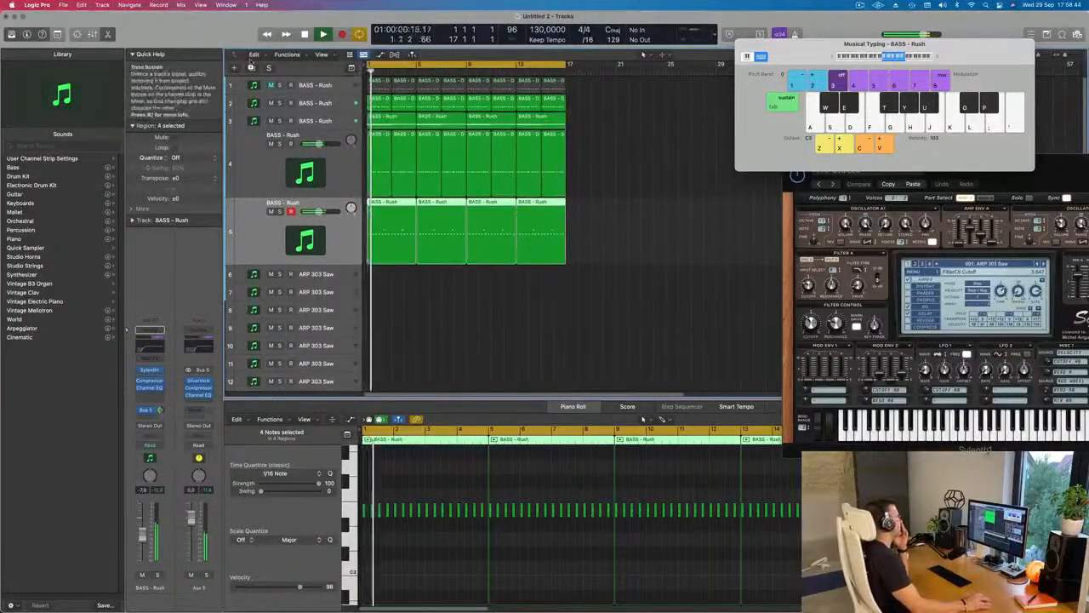
key(super+d)
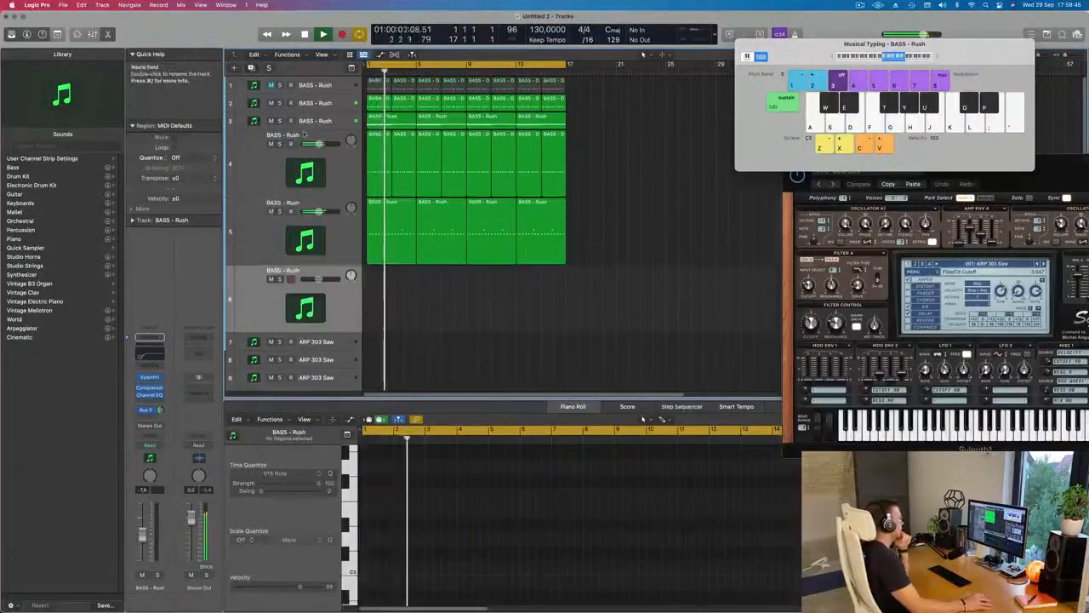
Copy the first region of the third track to bar 1 of the new sixth track and stop playback.
click(317, 121)
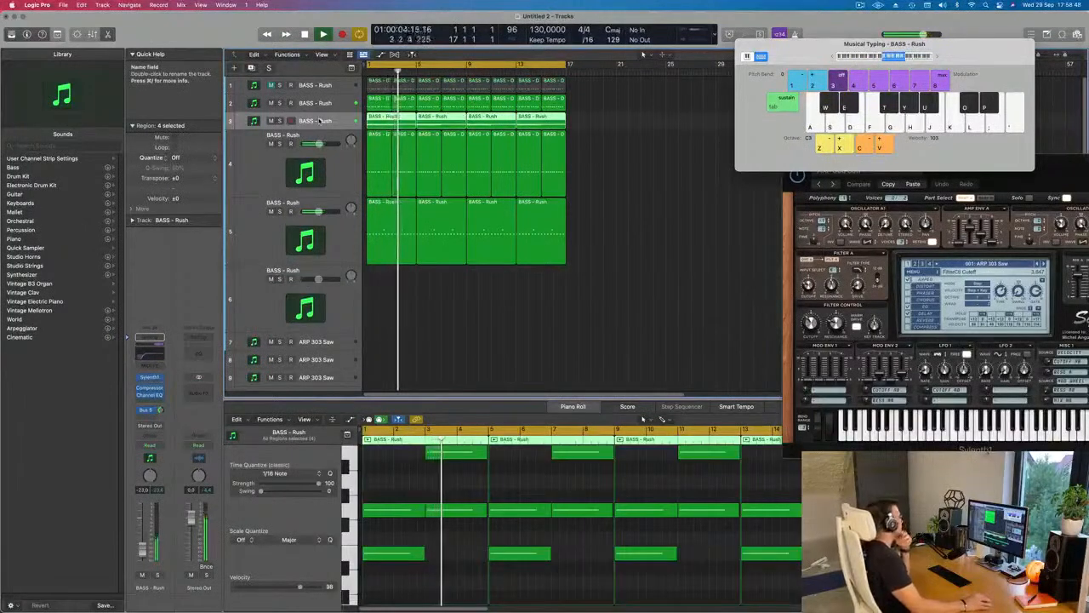
click(378, 125)
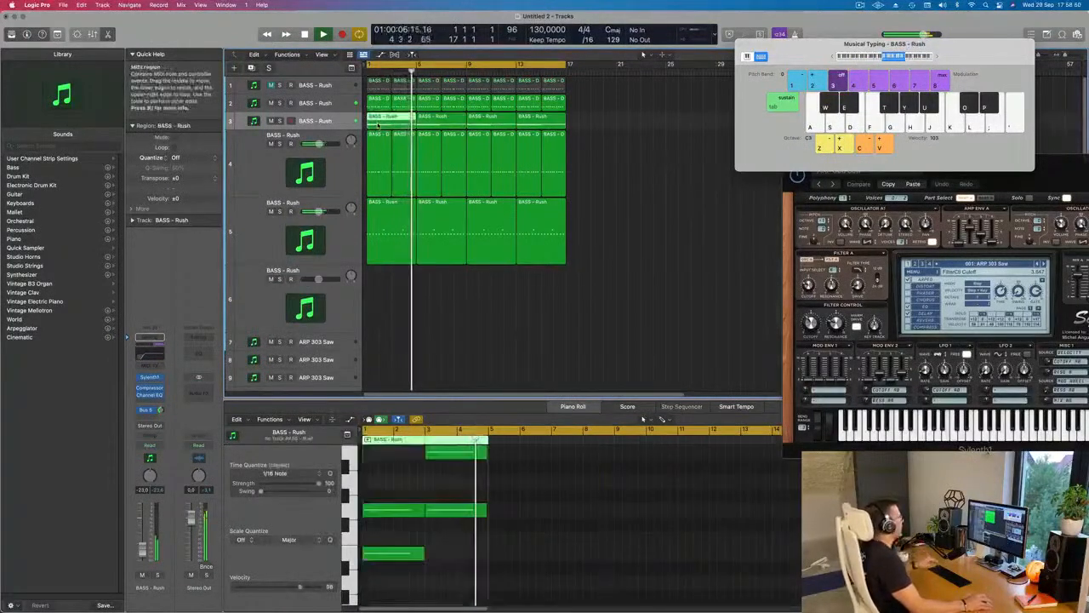
drag(378, 125, 379, 319)
key(space)
Select the lowest note of the copied region on the sixth track in the Piano Roll.
scroll(438, 526, down, 1)
scroll(398, 507, up, 2)
scroll(396, 507, down, 1)
click(384, 563)
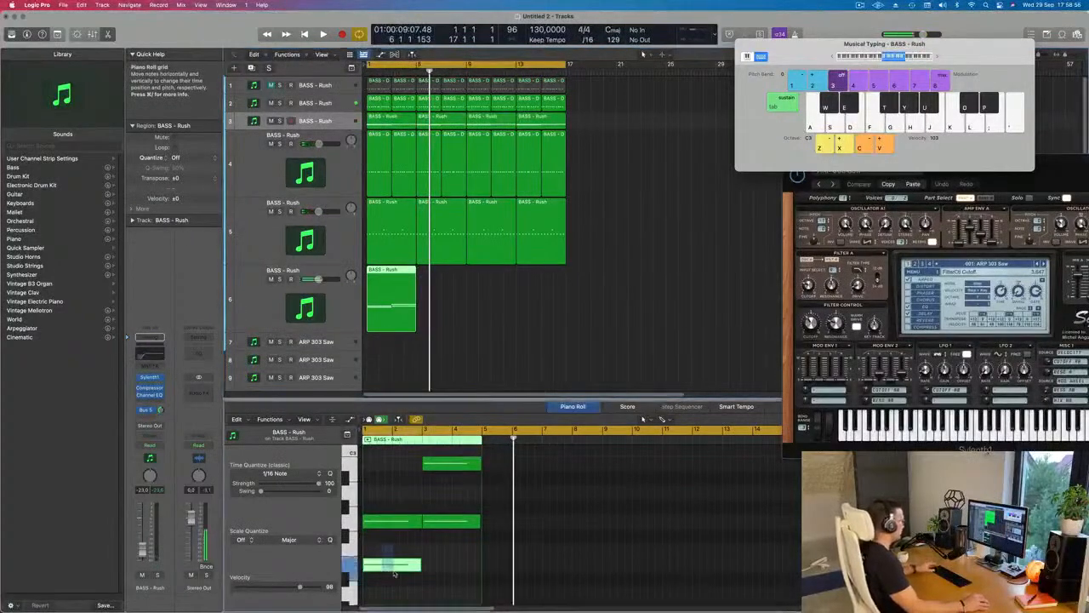
Delete the low note in bars 1–2 and the middle note in bars 3–4 of the sixth track's region.
key(BackSpace)
click(456, 521)
key(BackSpace)
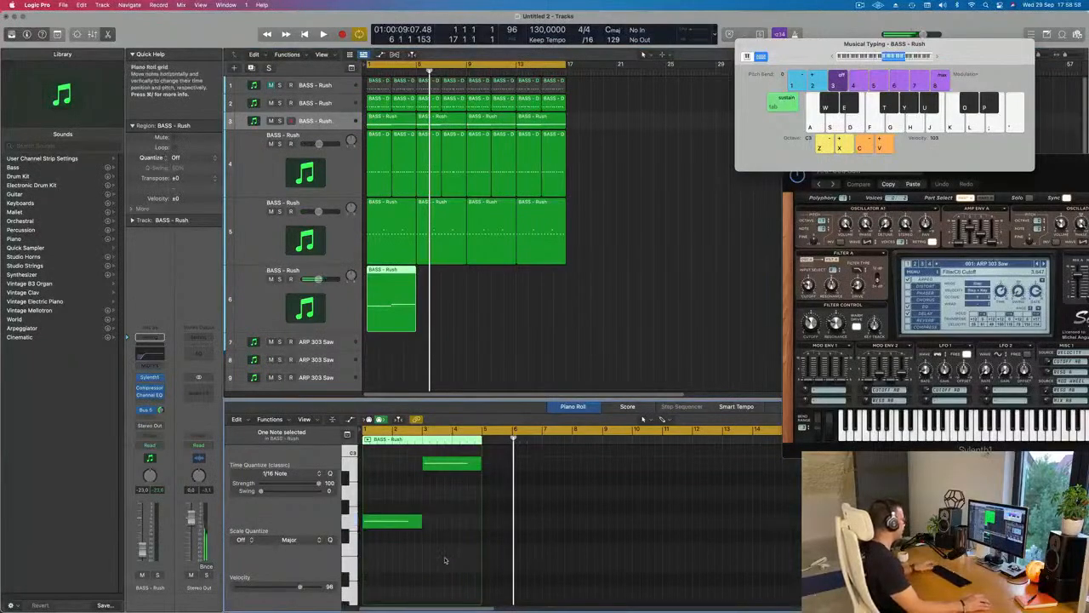
Open the Sylenth1 instrument on the sixth track and play back its region.
key(space)
click(271, 317)
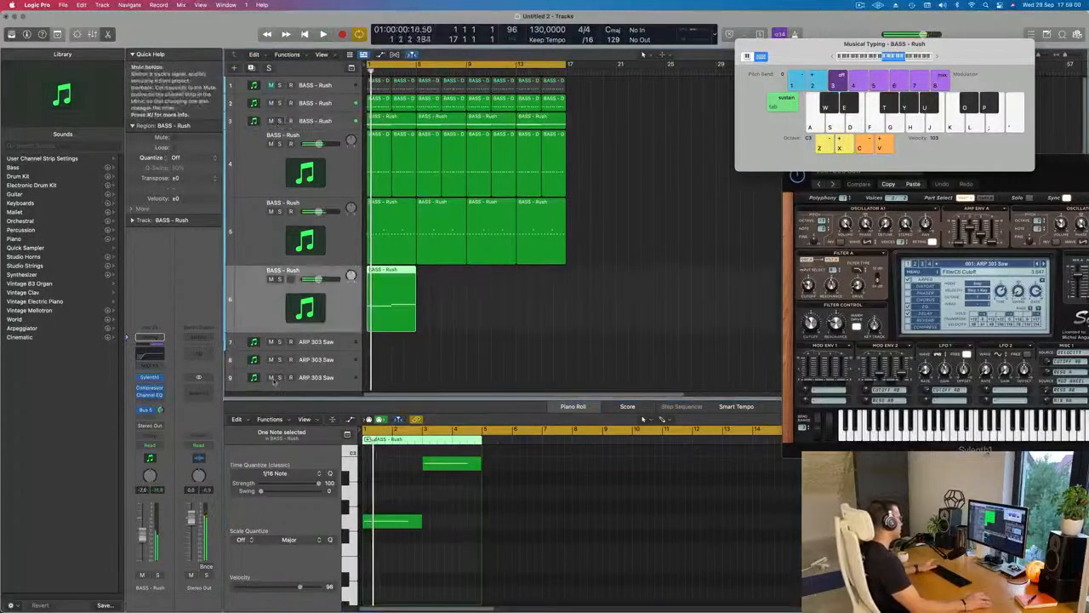
click(149, 377)
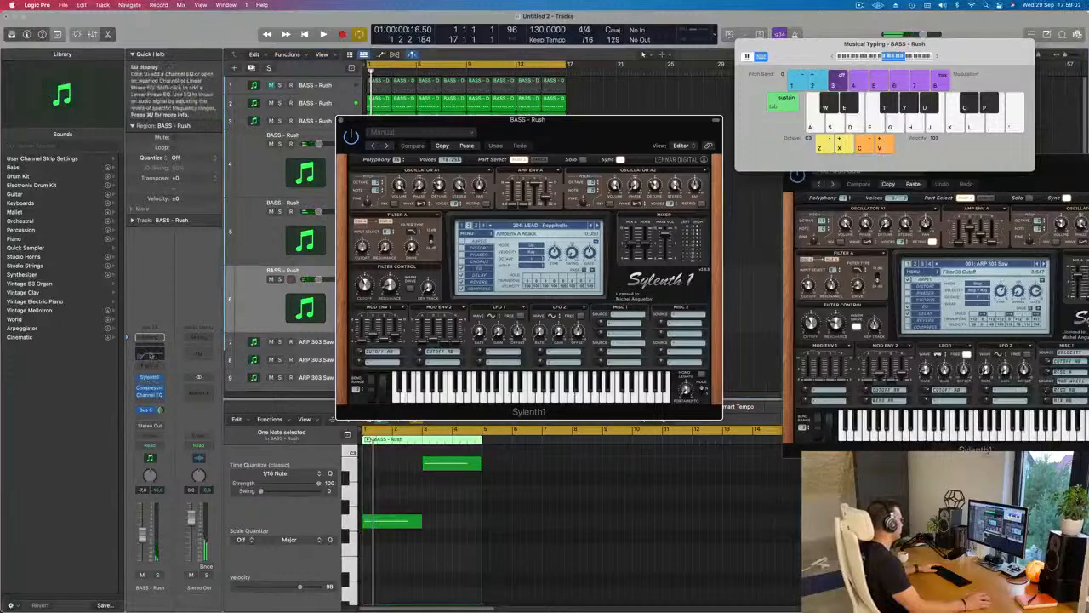
click(149, 393)
drag(552, 289, 364, 286)
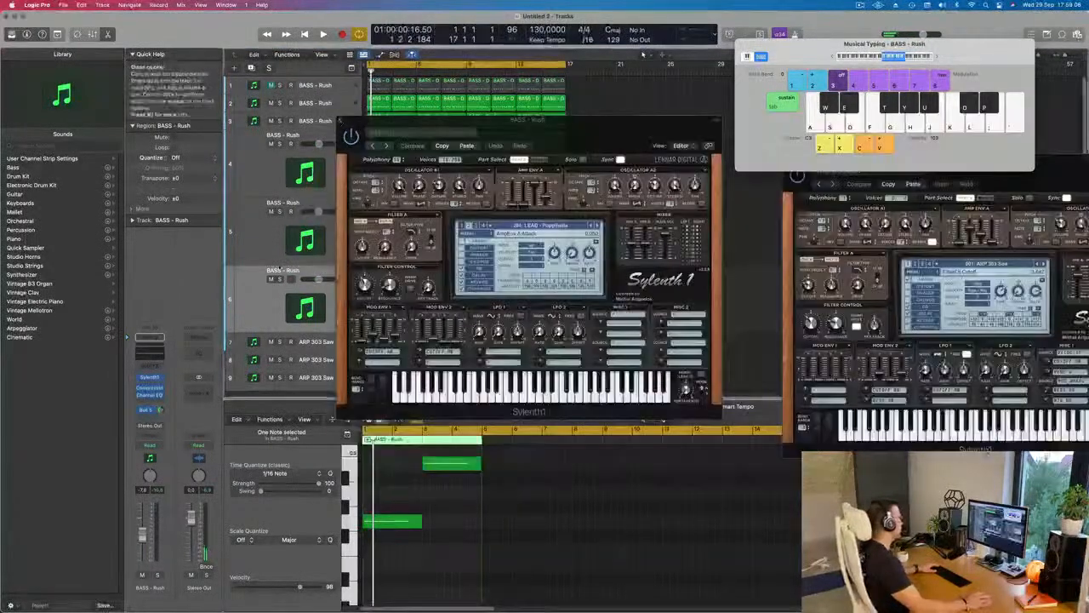
click(151, 379)
click(151, 379)
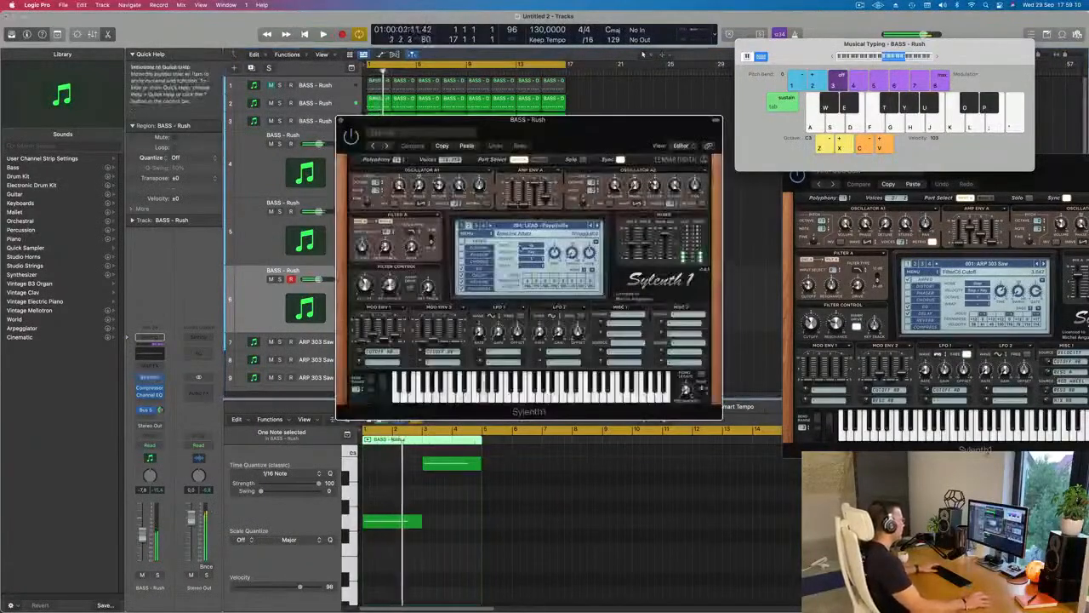
key(space)
key(space)
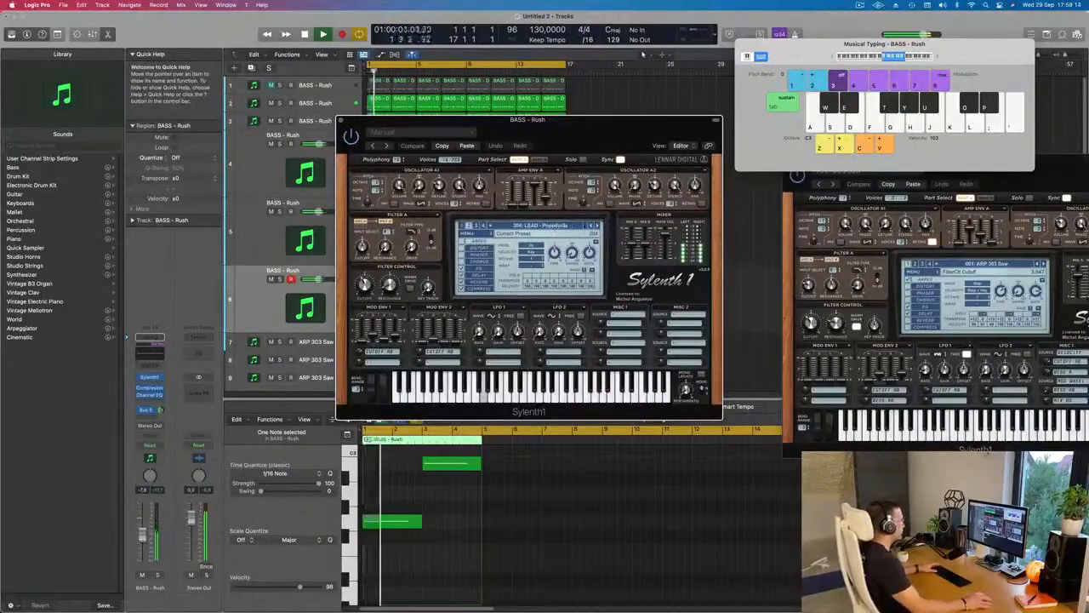
Switch Sylenth1 to its first preset bank and load the preset FX - 90's Swoosh.
click(544, 226)
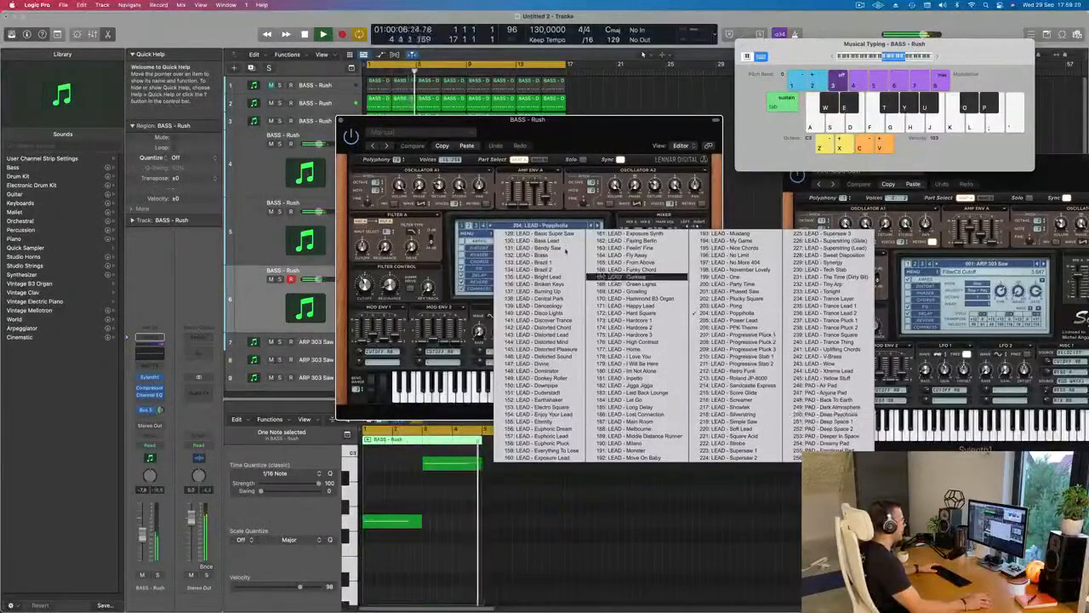
click(462, 226)
click(462, 227)
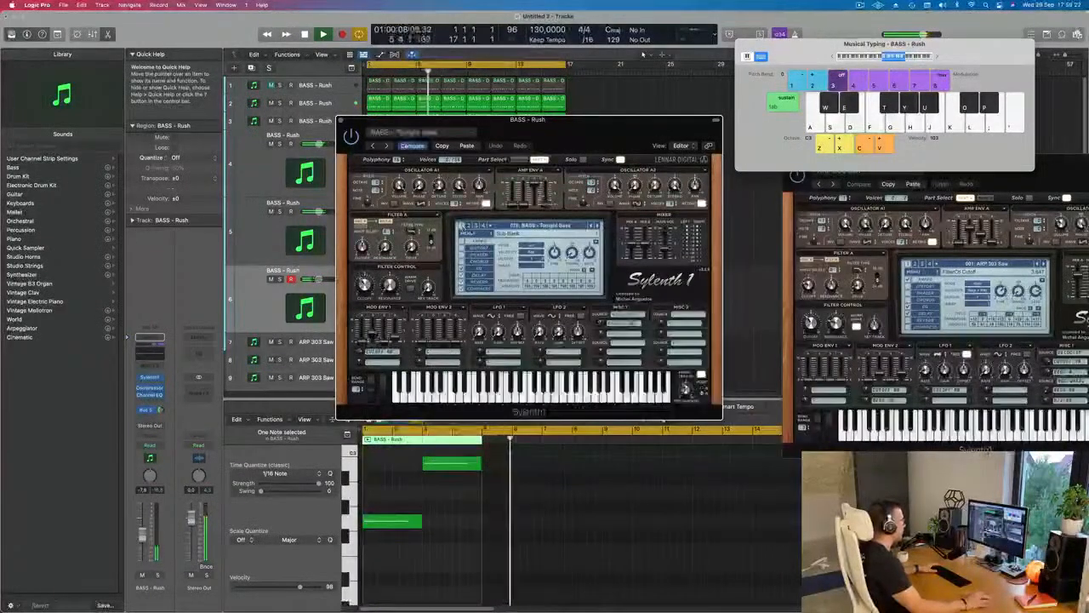
click(511, 226)
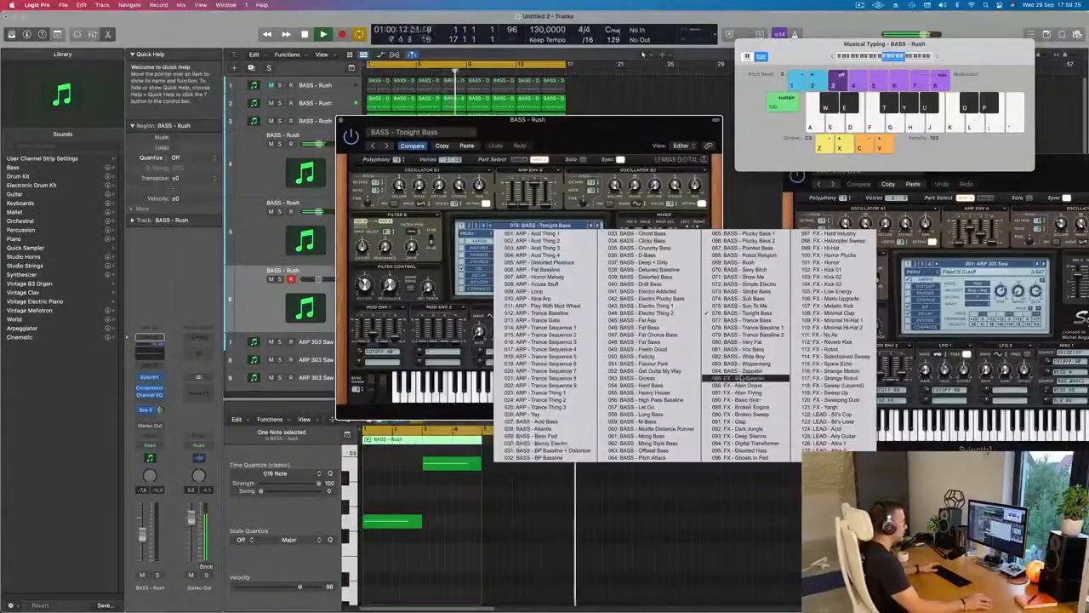
click(733, 378)
Lower the sixth track's volume to about -11.0 dB and restart playback from the beginning.
drag(594, 130, 574, 158)
key(space)
drag(142, 537, 142, 543)
key(Return)
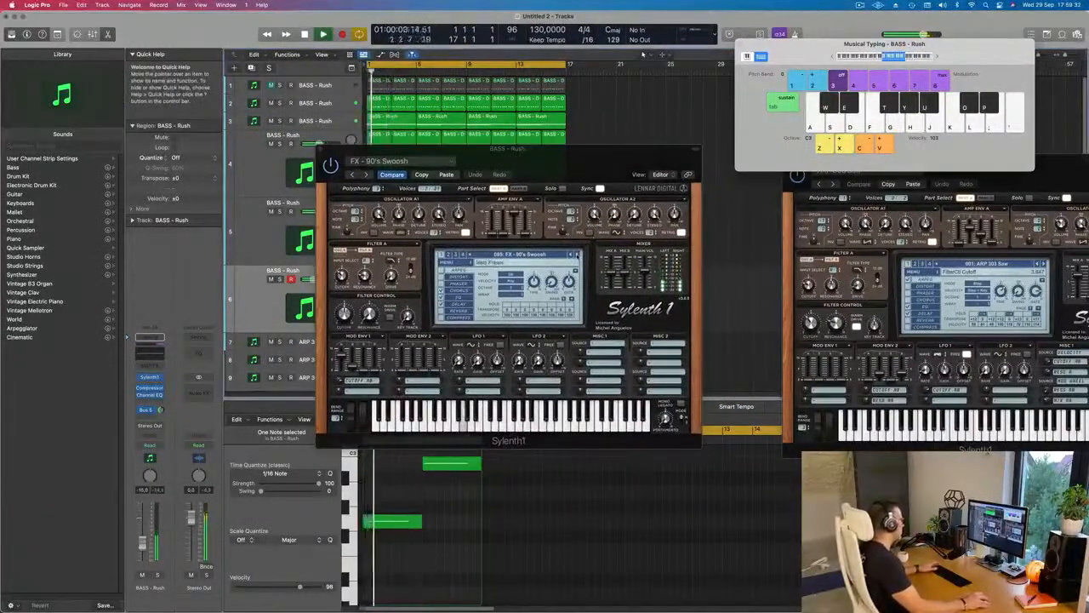
Audition the following Sylenth1 FX presets one by one during playback, from Alien Drone through Horror Plucks to Kick 01 and beyond.
click(578, 254)
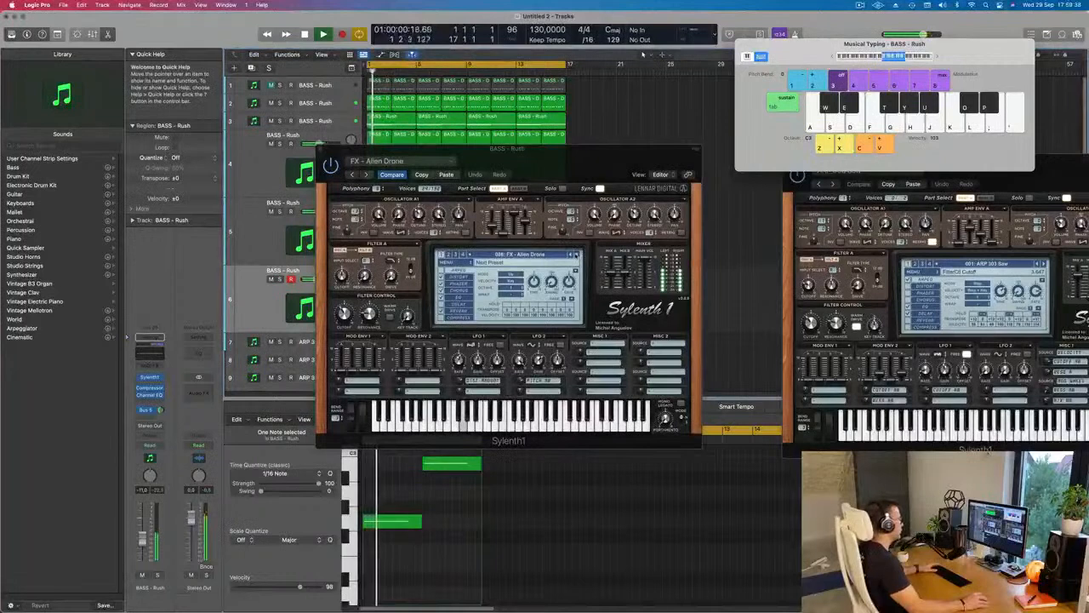
click(577, 254)
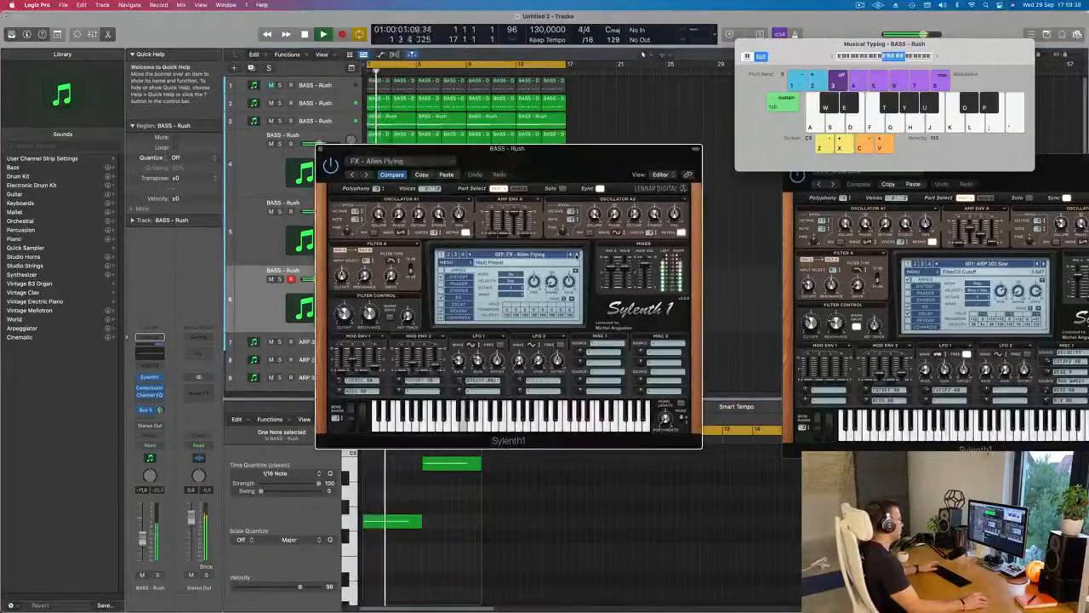
click(578, 254)
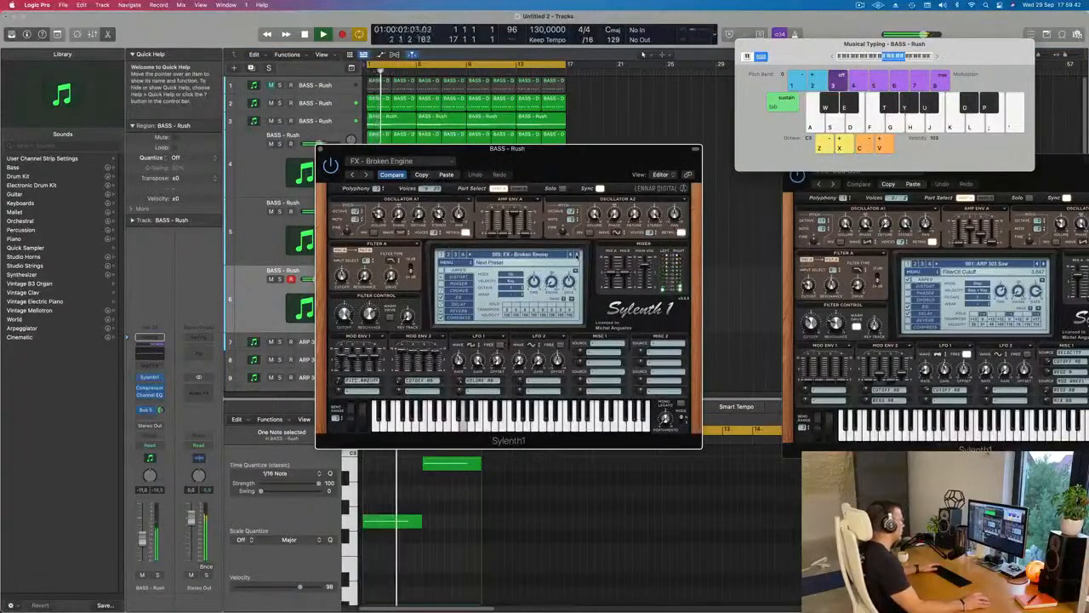
click(578, 254)
click(577, 253)
click(577, 254)
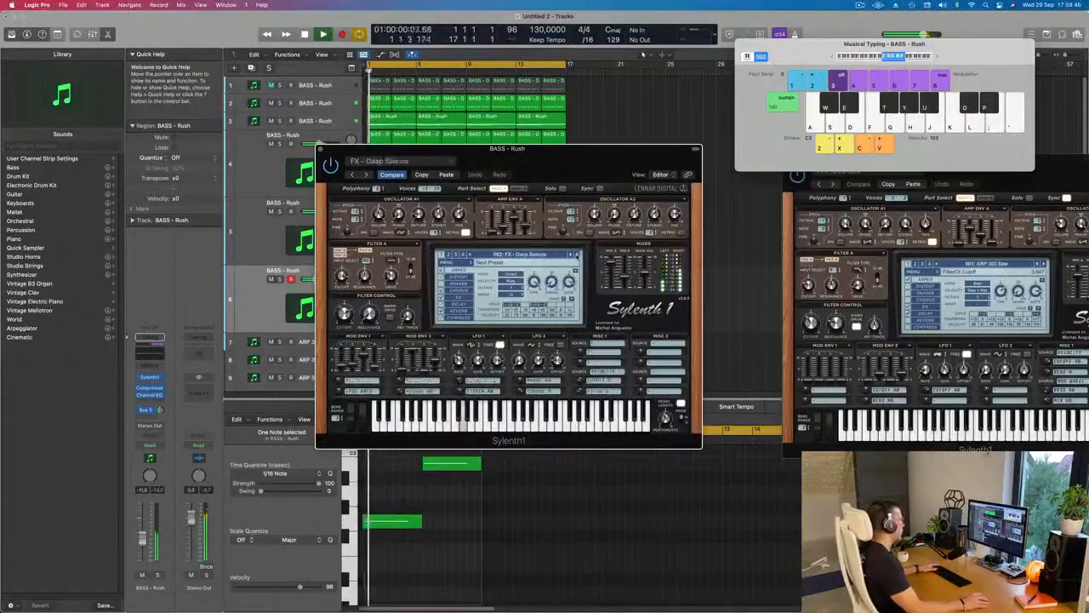
click(576, 255)
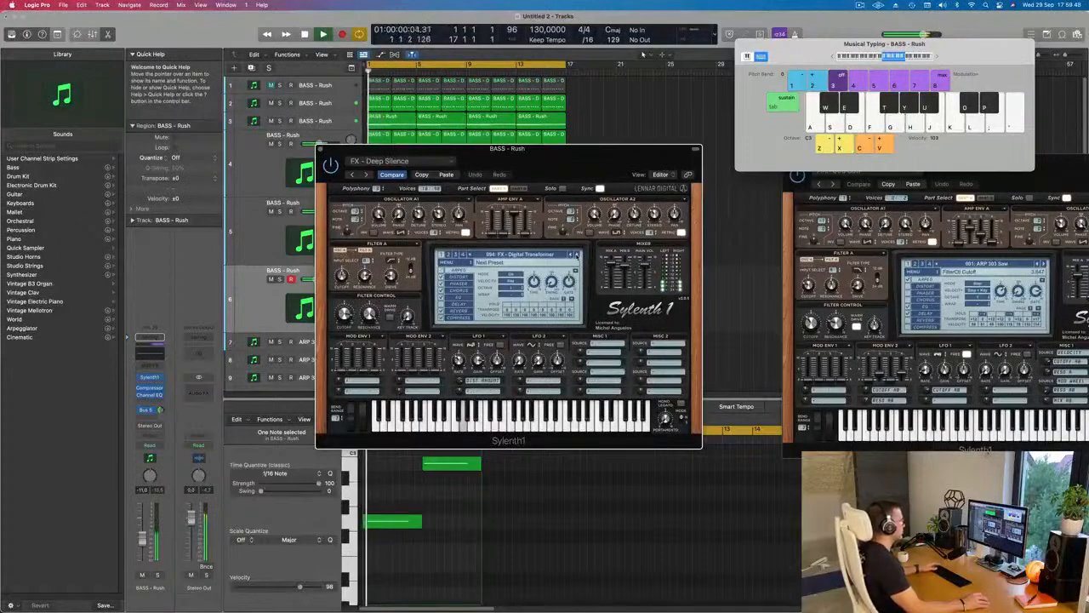
click(577, 255)
click(577, 254)
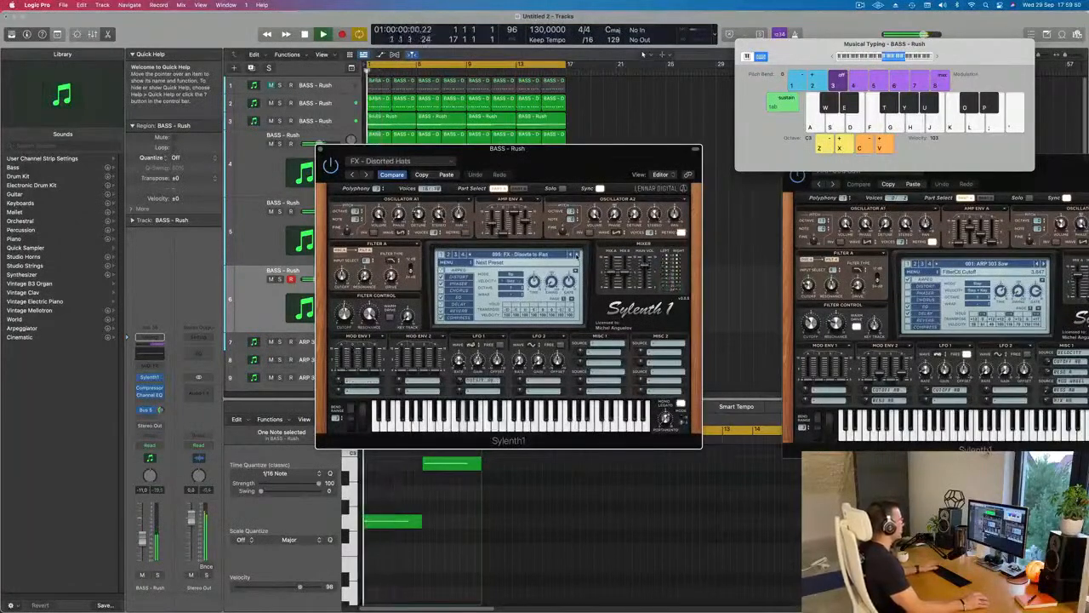
click(577, 255)
click(577, 254)
click(576, 255)
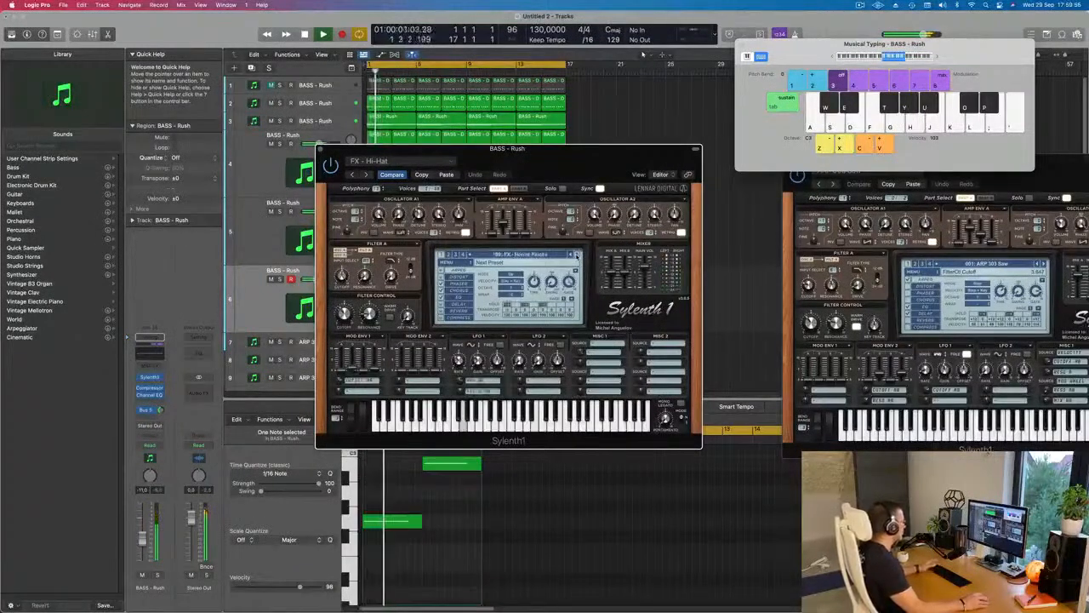
click(577, 255)
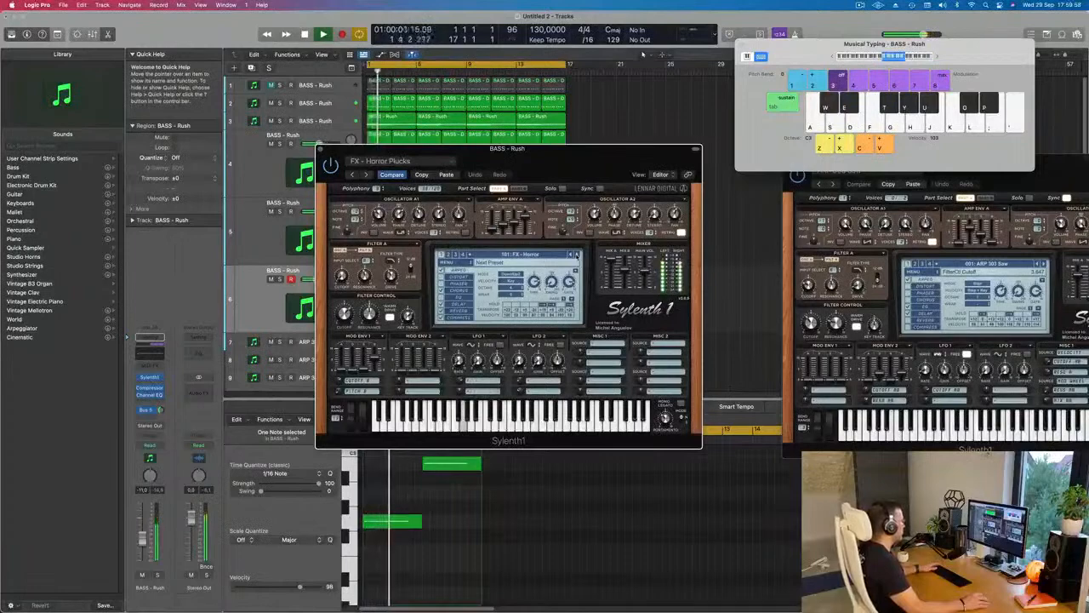
click(577, 254)
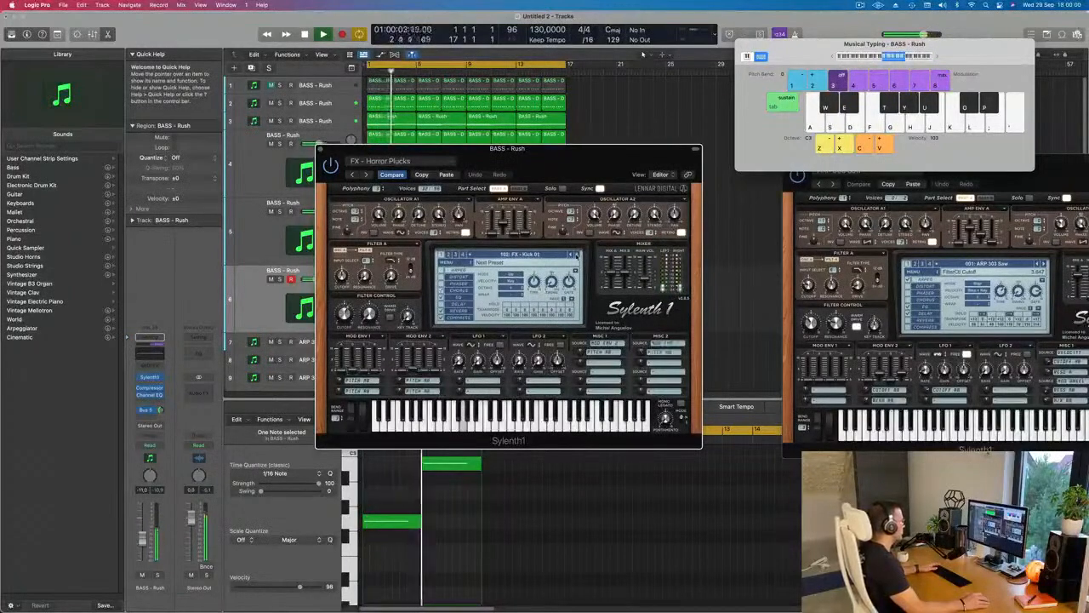
click(577, 254)
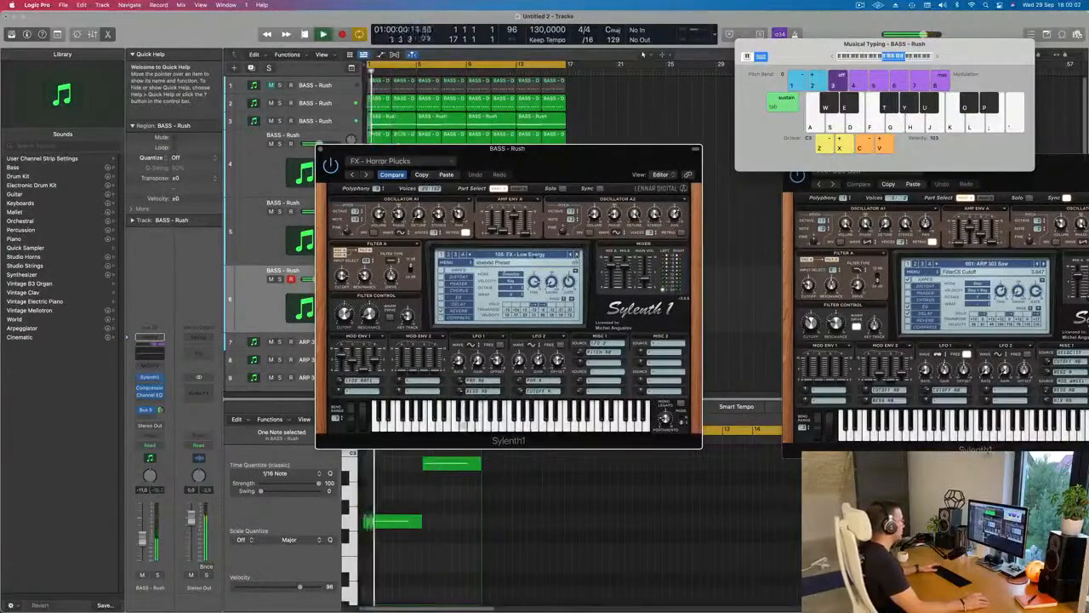
Load the preset FX - Yargh on the sixth track and raise the track's volume slightly.
click(532, 254)
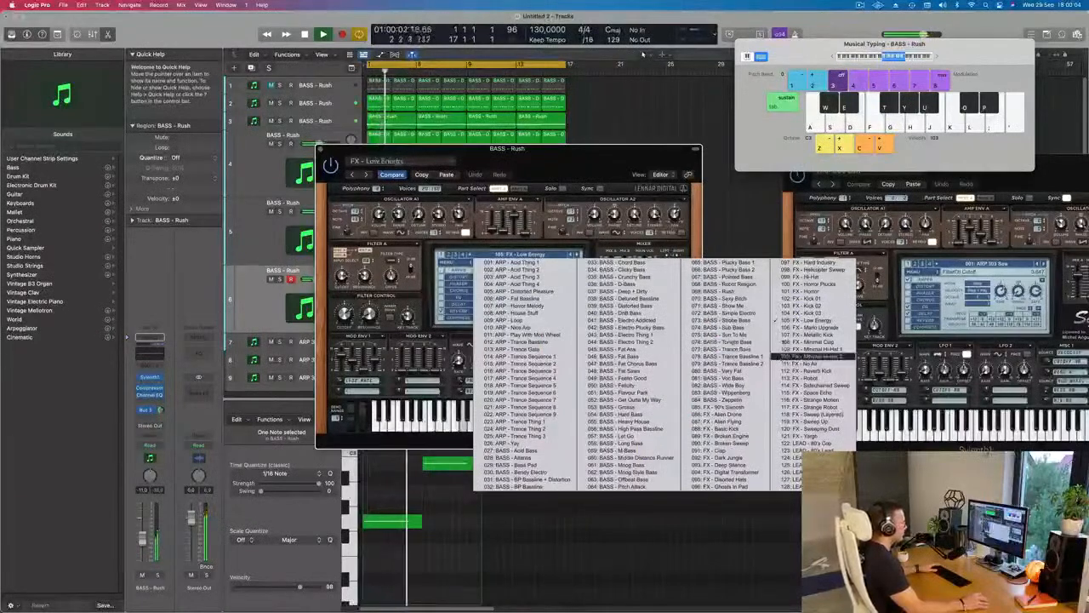
click(832, 438)
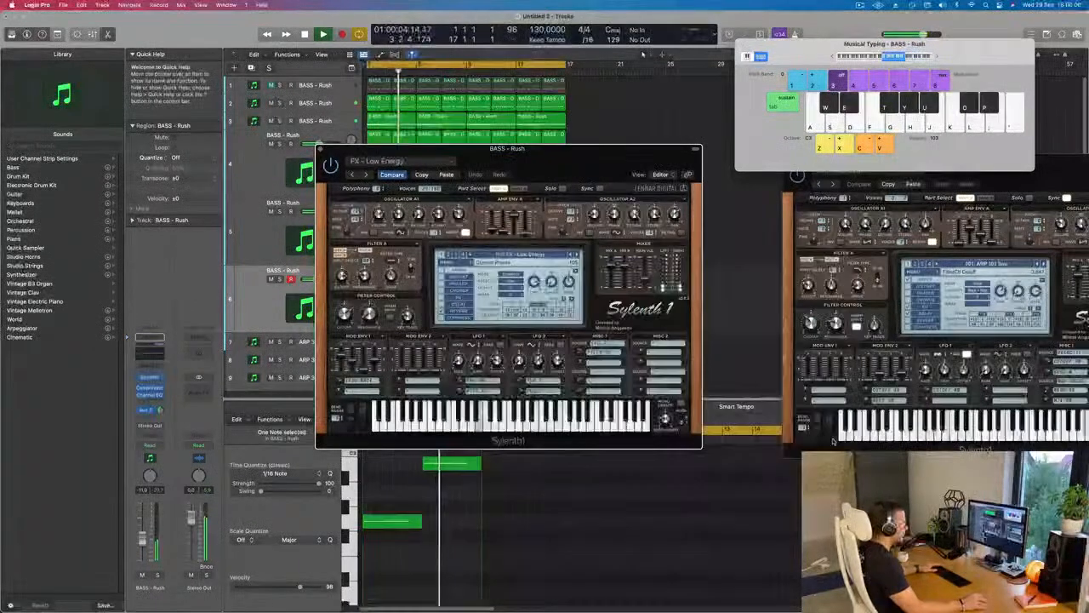
drag(608, 162, 667, 165)
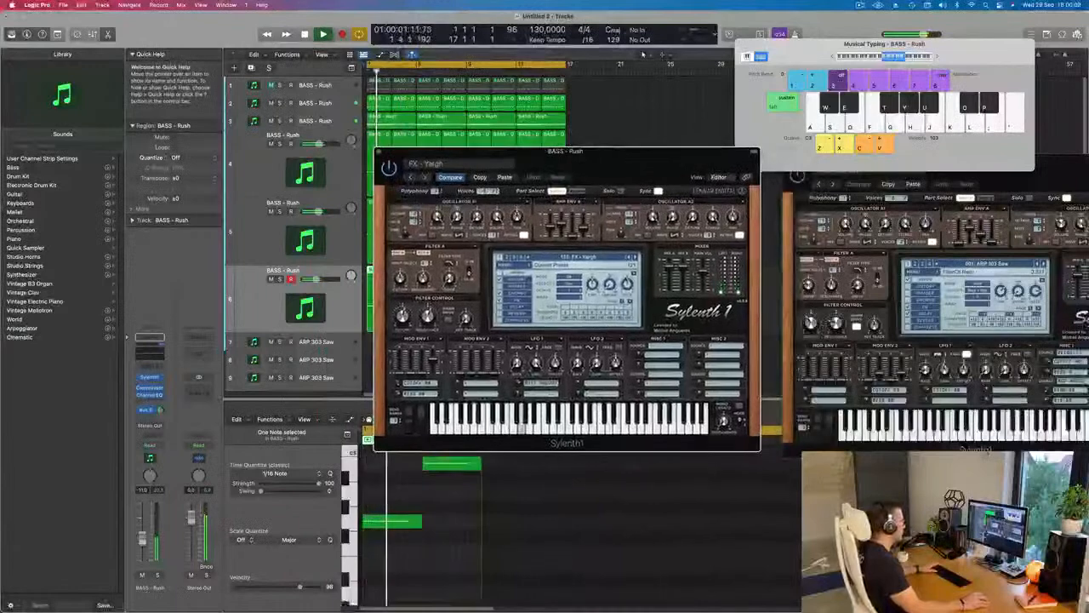
drag(142, 537, 143, 534)
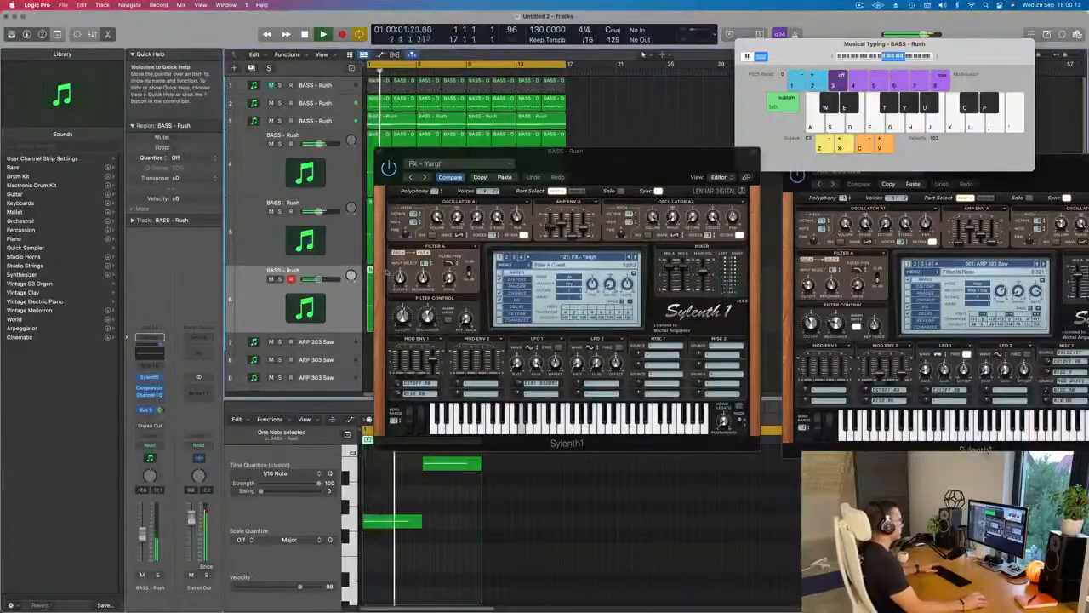
Go back through the FX presets, compare Sweep Up with Sweeping Dust, and keep FX - Sweeping Dust.
drag(634, 163, 710, 206)
click(705, 299)
key(space)
key(space)
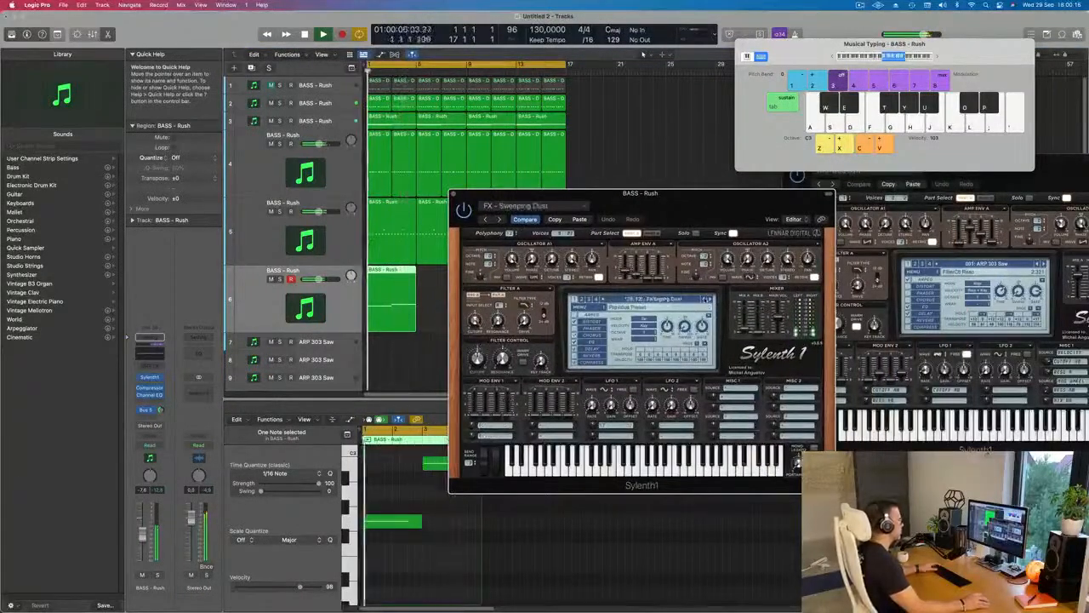
click(706, 299)
key(space)
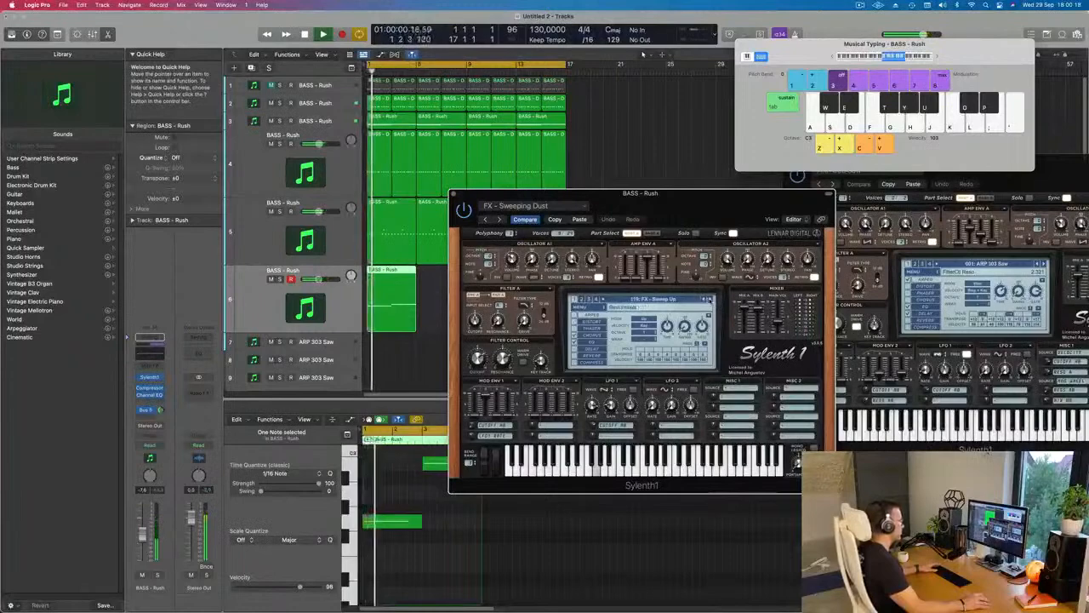
click(710, 299)
key(space)
key(space)
Lower the sixth track's volume to about -13.6 dB and move the Sylenth1 window away from the arrangement.
drag(689, 222, 724, 195)
drag(142, 535, 151, 539)
drag(508, 184, 746, 194)
Repeat the sixth track's region three times so that the copies fill the arrangement up to bar 17.
drag(443, 287, 391, 311)
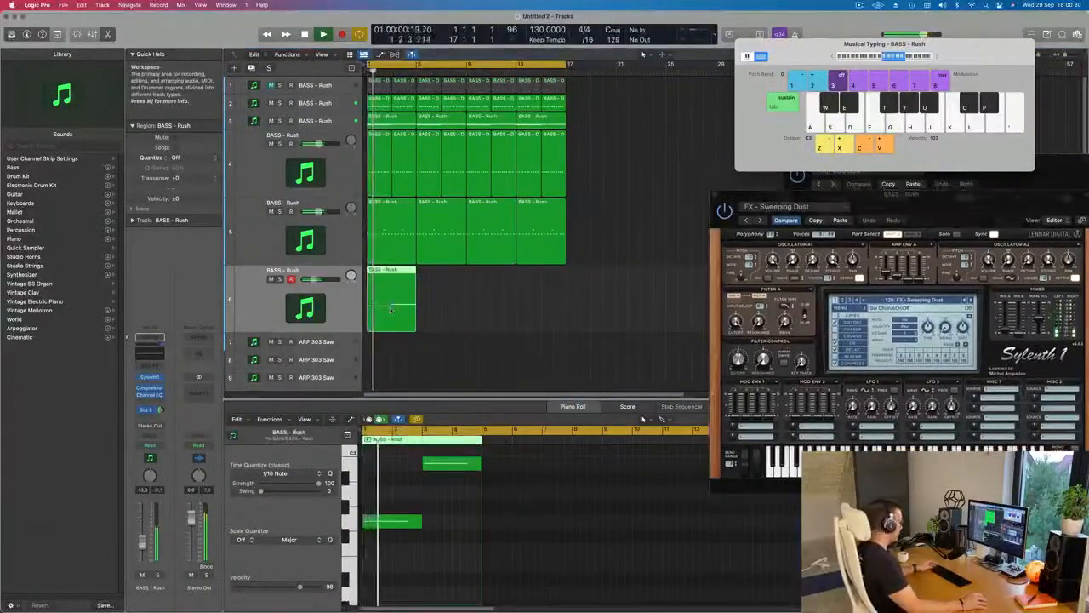
key(super+r)
key(super+r)
key(super+r)
key(super+r)
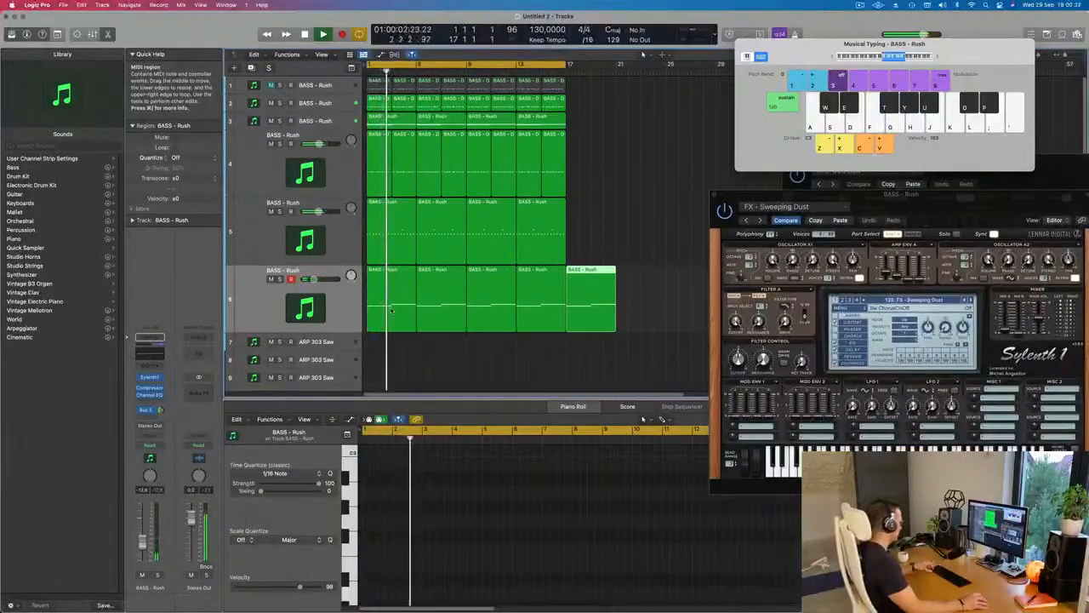
key(super+z)
Duplicate the sixth track, copy its first region onto the new track and repeat it three times up to bar 17.
click(271, 300)
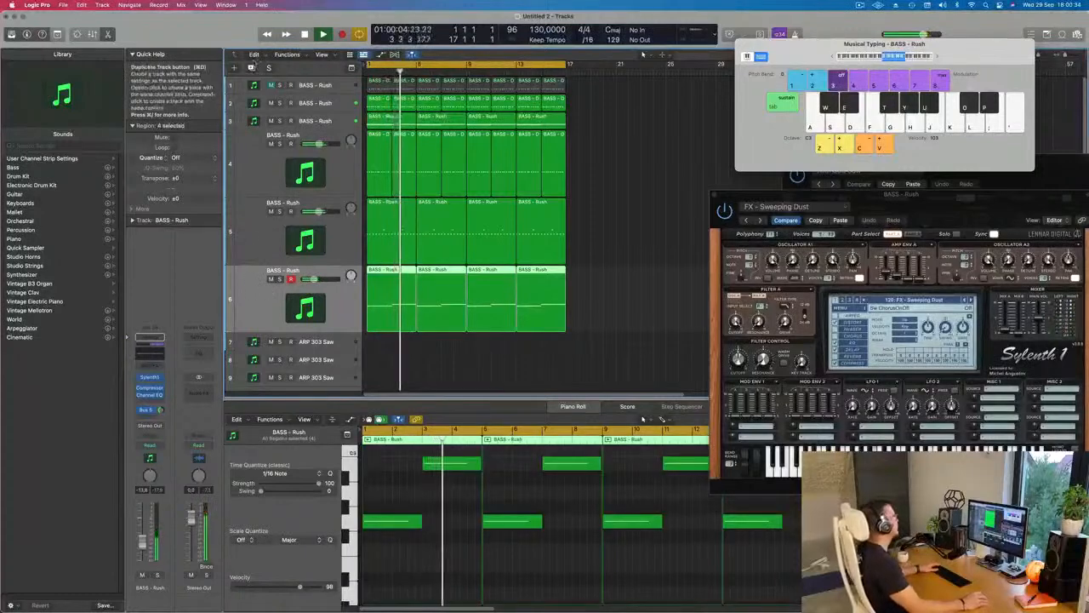
click(251, 68)
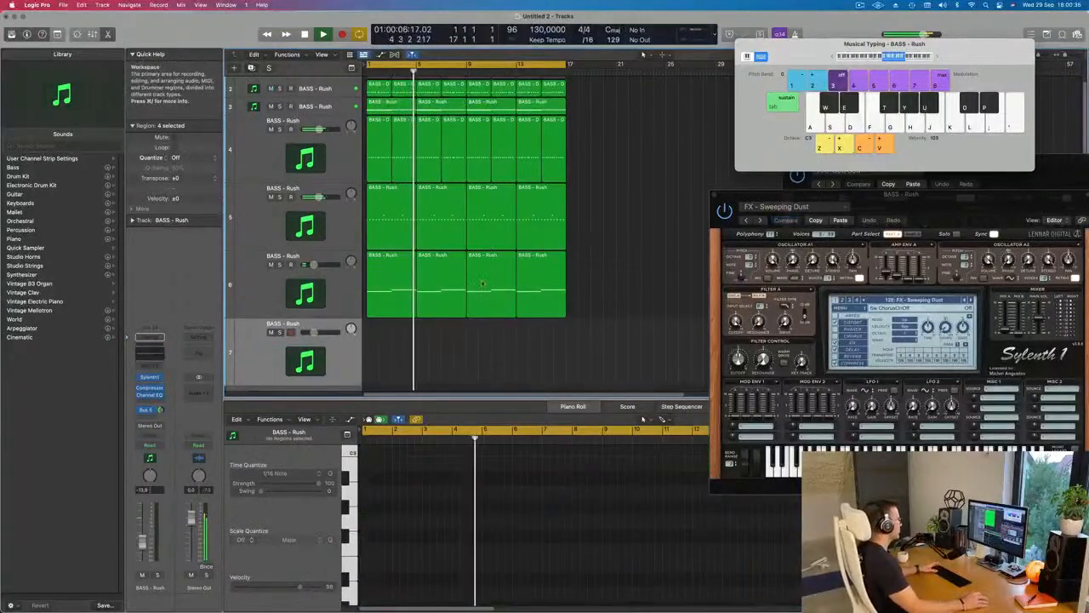
click(382, 265)
drag(382, 266, 381, 327)
key(super+r)
key(super+r)
key(super+r)
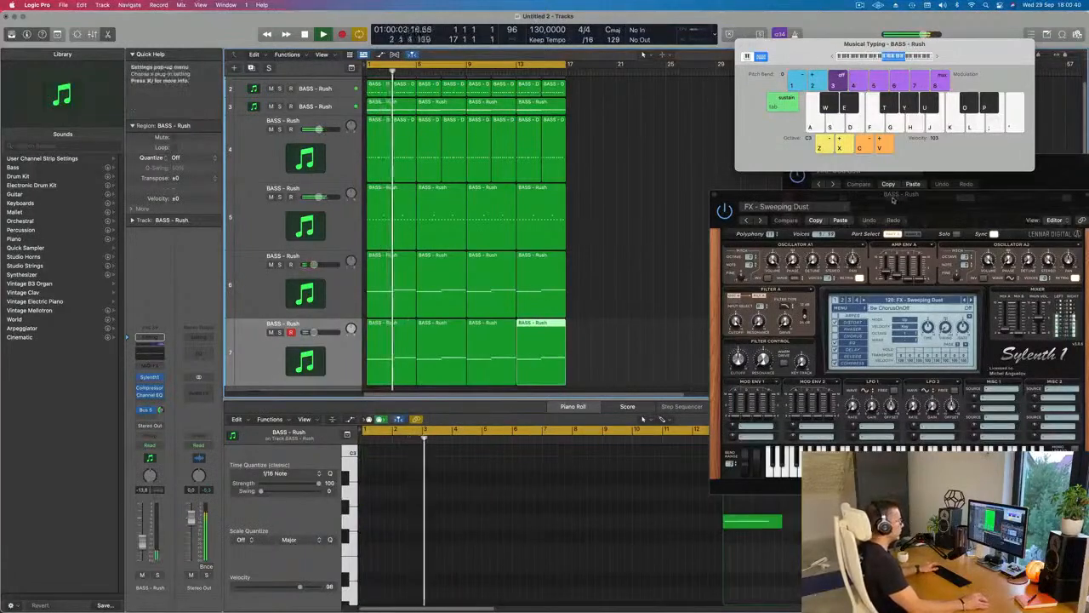
Select the duplicated seventh track and open its own Sylenth1 instrument.
click(281, 355)
click(277, 357)
key(Return)
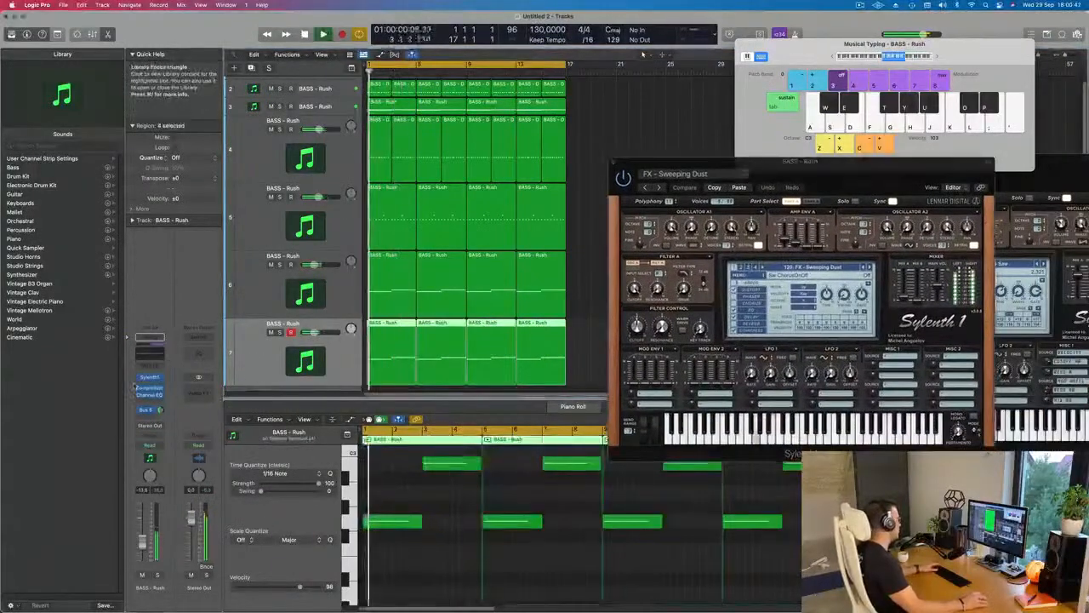
click(150, 378)
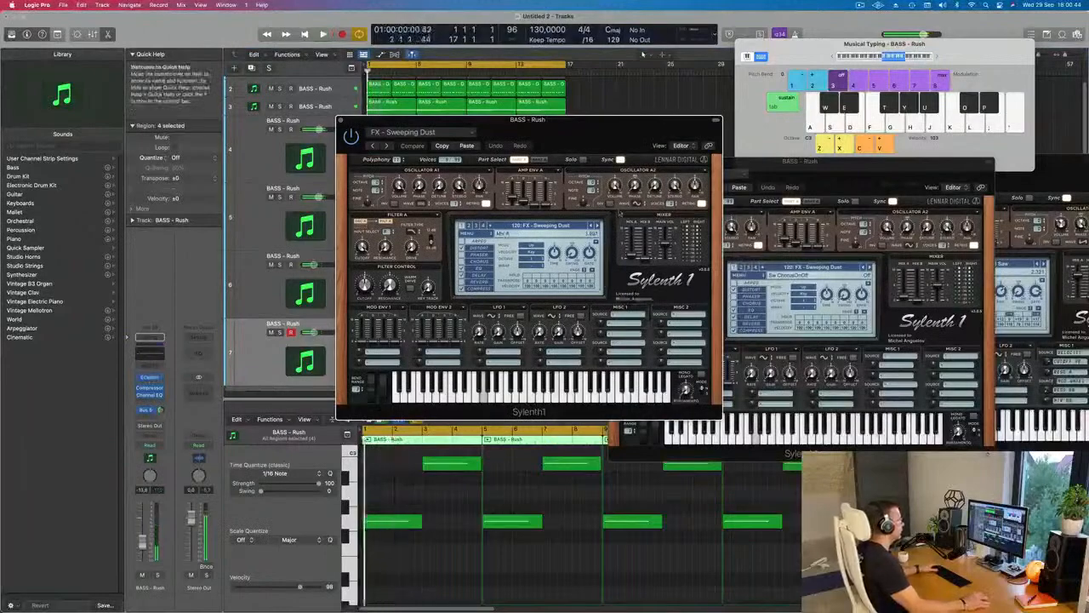
Change the seventh track's Sylenth1 preset to FX - Strange Robot and play it back from the beginning.
click(593, 225)
click(593, 225)
click(593, 225)
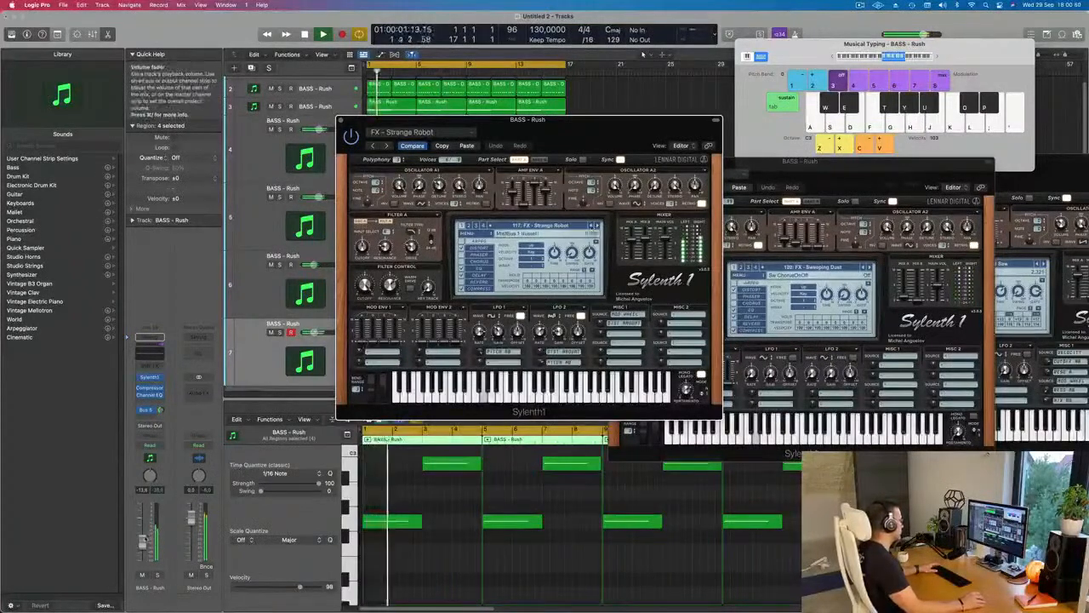
click(254, 364)
key(space)
key(space)
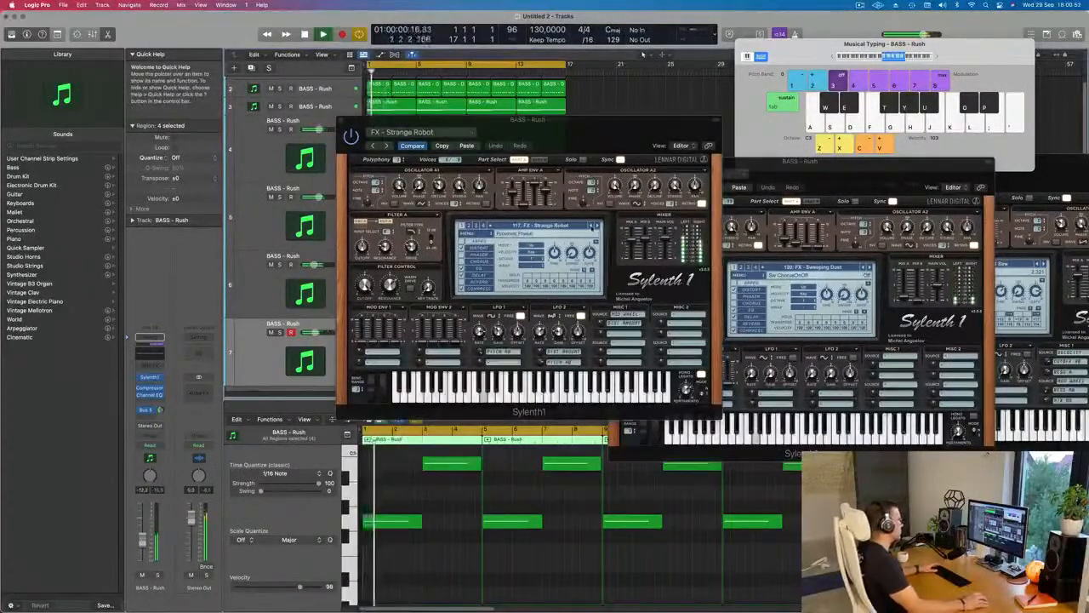
Audition the FX presets preceding Strange Robot on the seventh track's Sylenth1, back through Space Echo, Robot and Low Energy to Kick 01 and beyond.
click(591, 226)
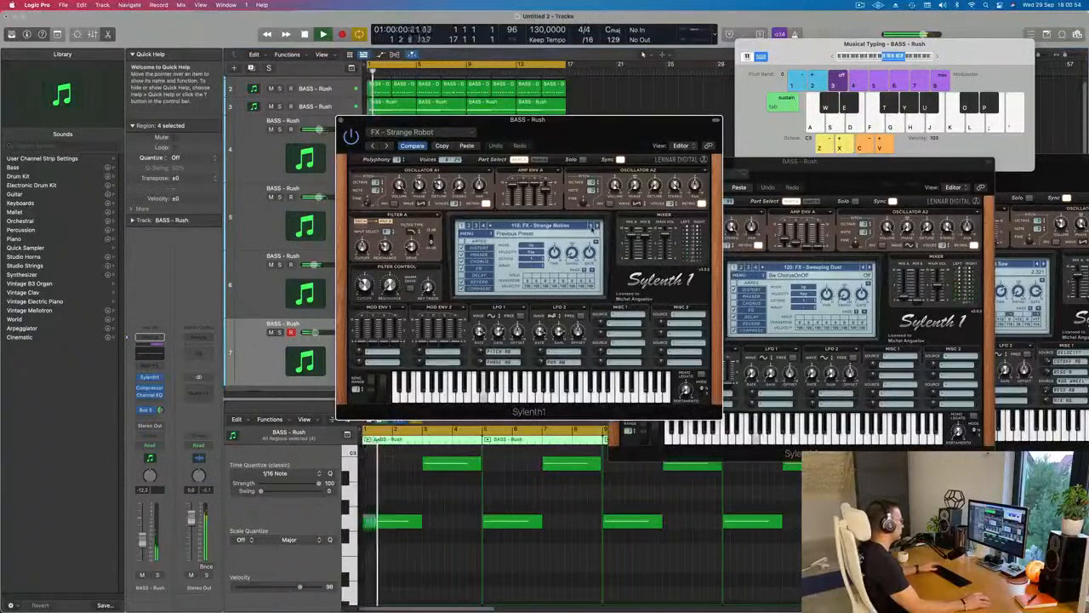
click(591, 226)
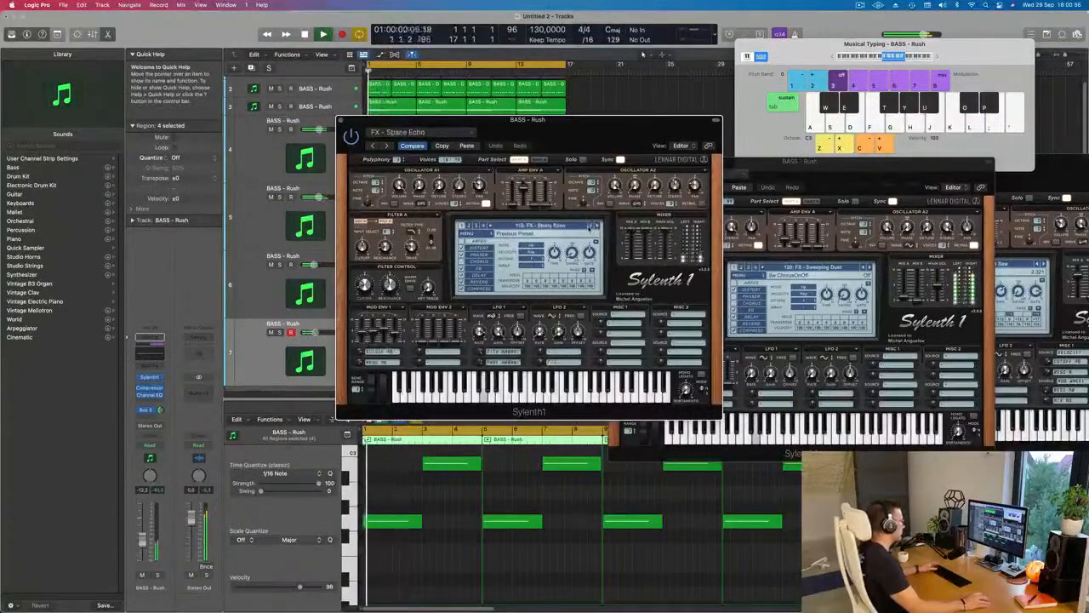
click(590, 226)
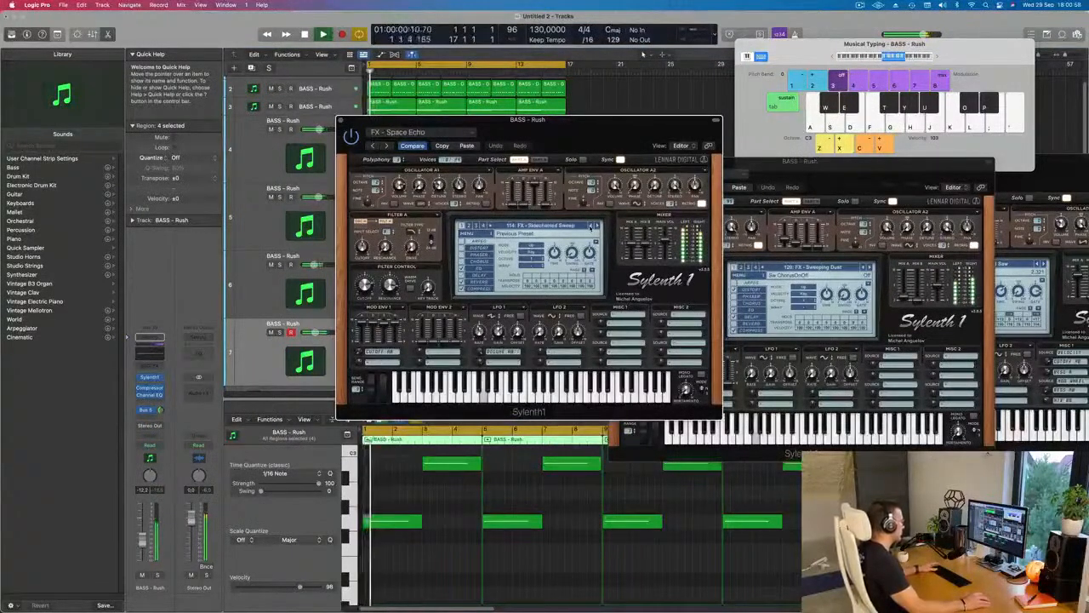
click(591, 226)
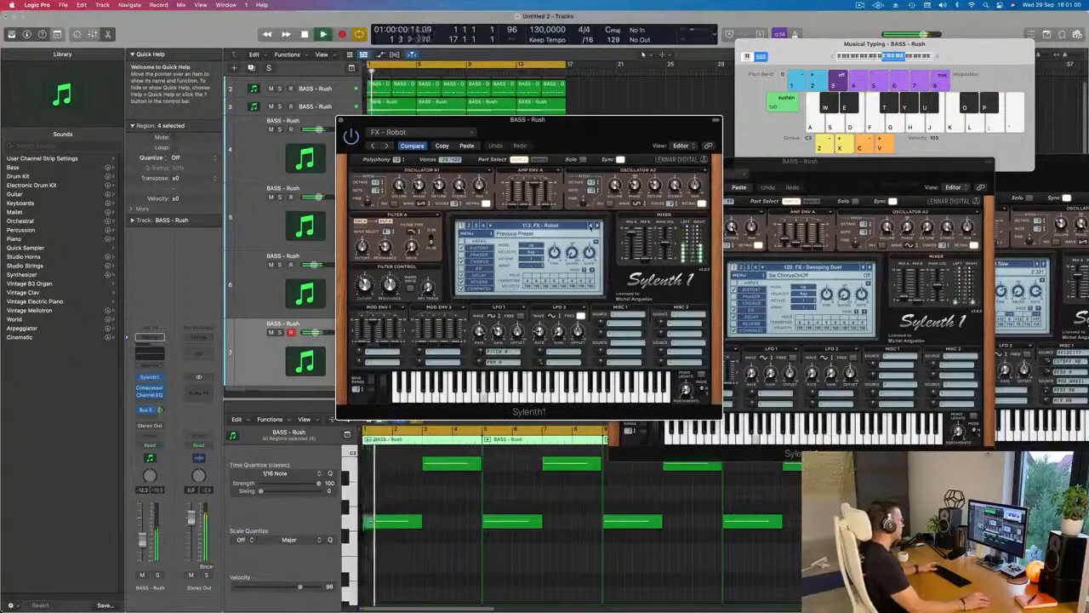
click(590, 226)
click(591, 226)
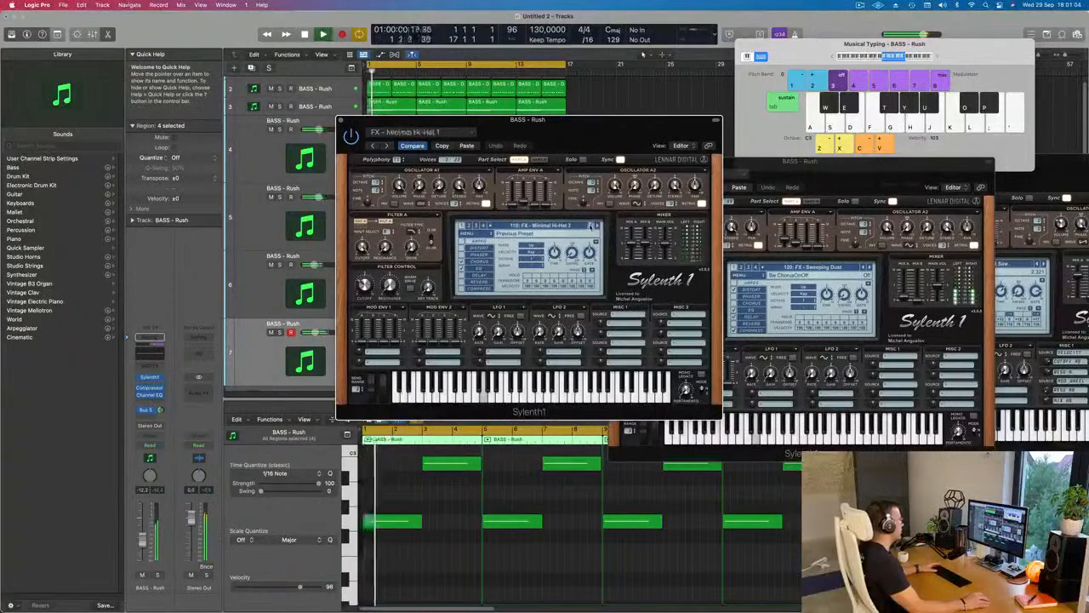
click(591, 226)
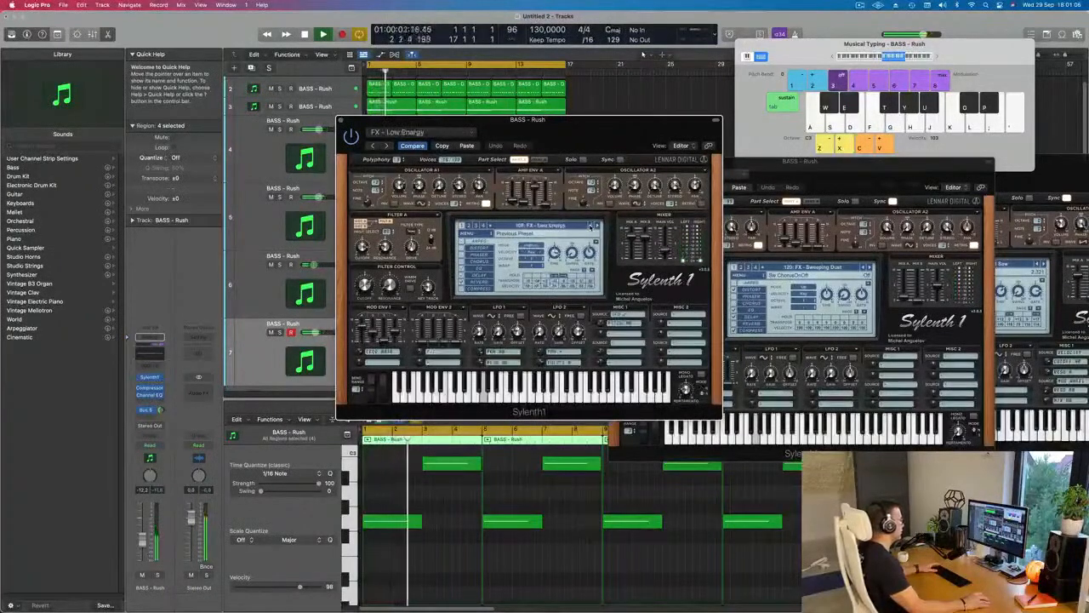
click(593, 226)
click(590, 226)
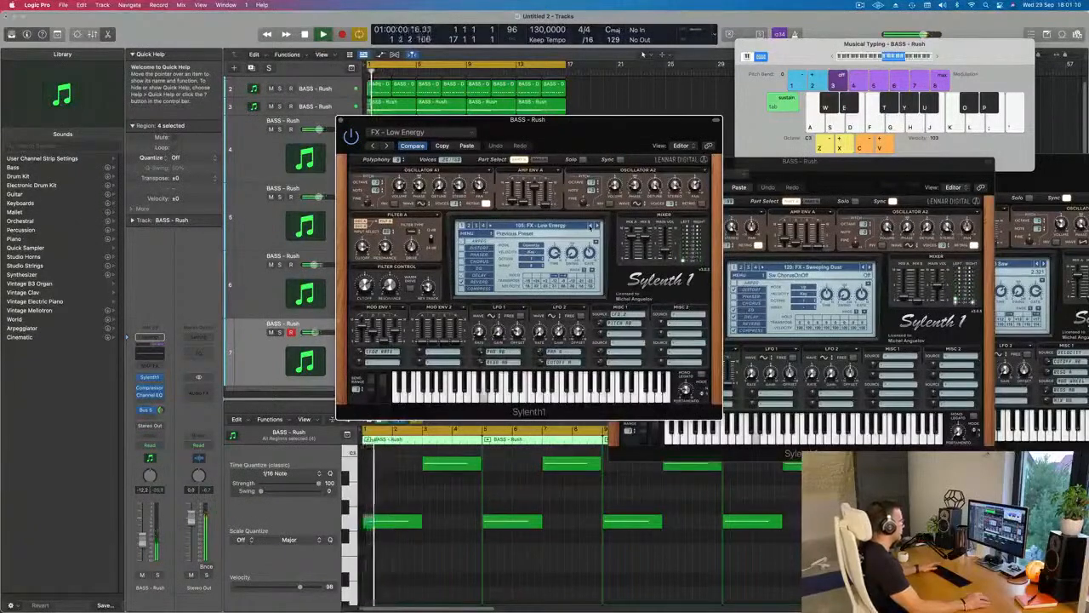
click(590, 227)
click(590, 226)
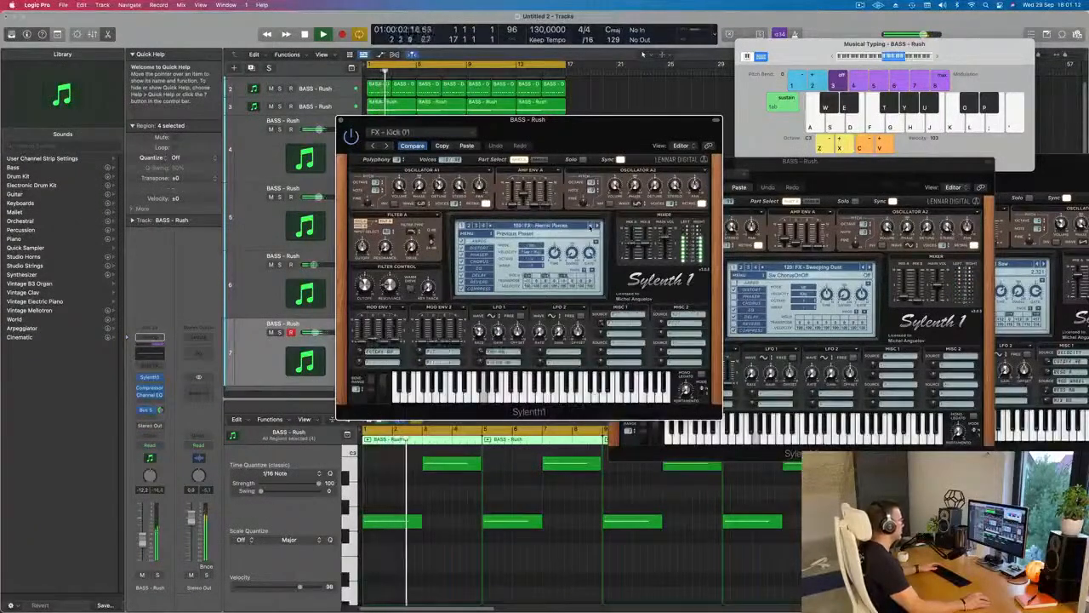
click(590, 226)
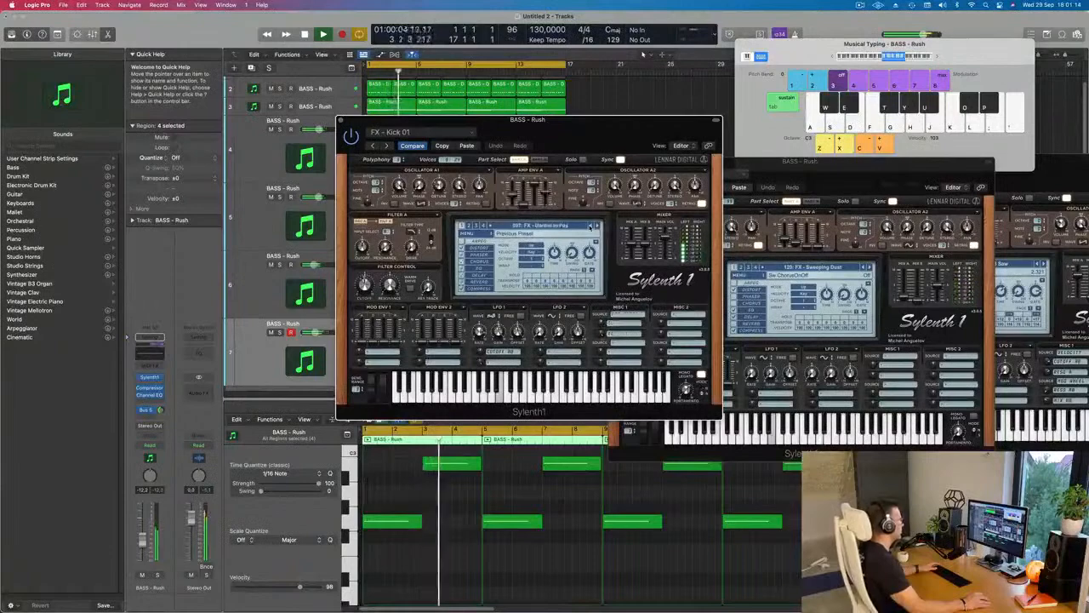
Restart playback and browse the seventh track's Sylenth1 presets back into the bass sounds, settling on BASS - Wippenberg.
key(space)
key(space)
click(591, 226)
click(590, 226)
click(591, 226)
key(space)
key(space)
click(590, 226)
click(591, 226)
click(590, 226)
click(591, 227)
click(591, 226)
click(590, 227)
click(590, 226)
click(591, 227)
click(590, 227)
click(590, 227)
click(590, 226)
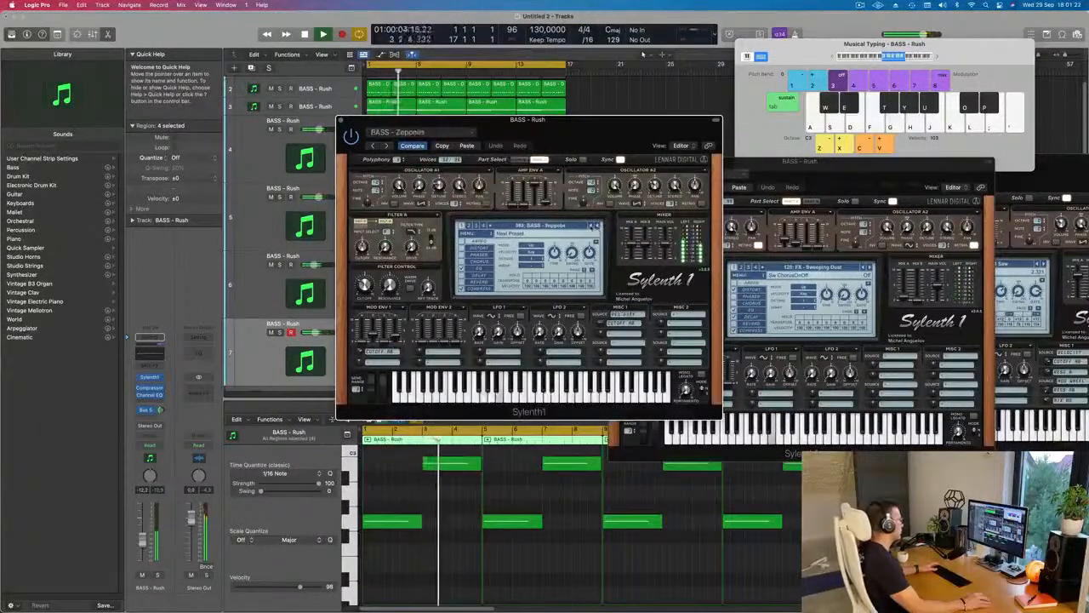
key(space)
click(590, 226)
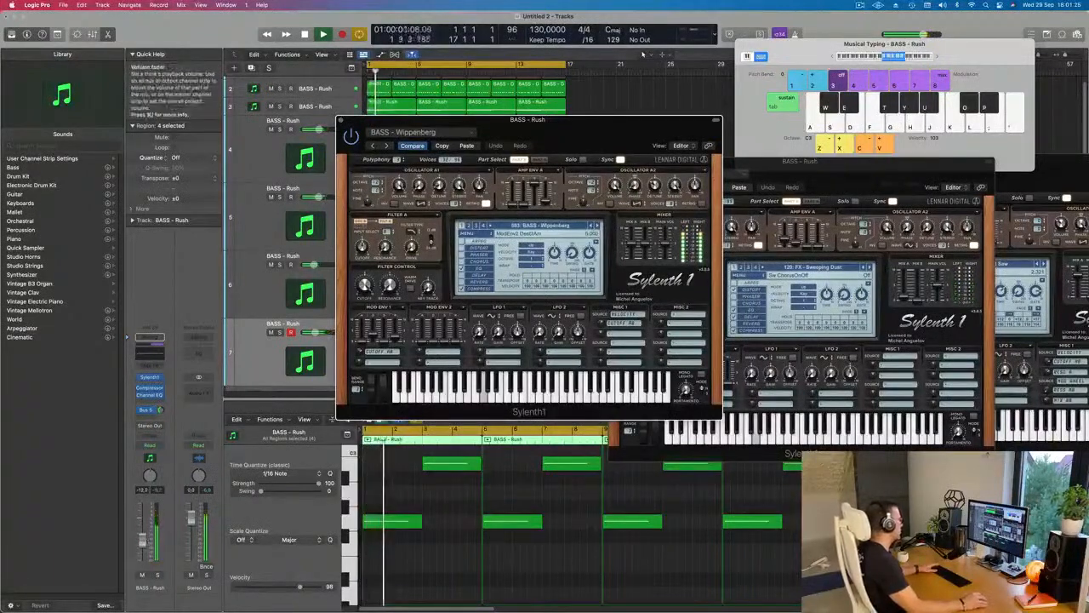
Set the seventh track's volume to about -12.6 dB and select its Bus 5 reverb send.
drag(145, 545, 144, 545)
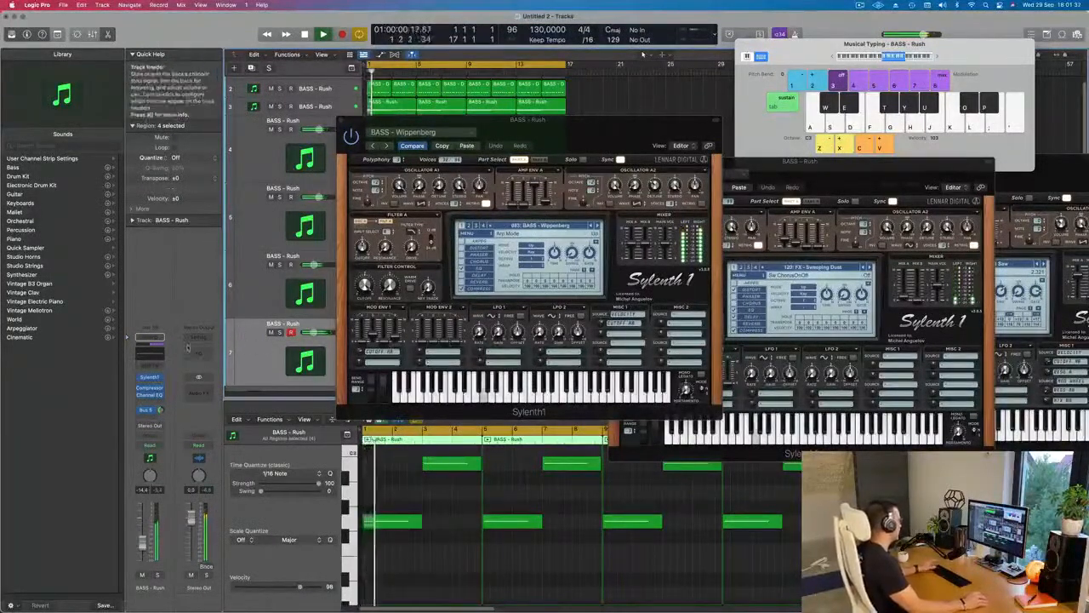
click(146, 410)
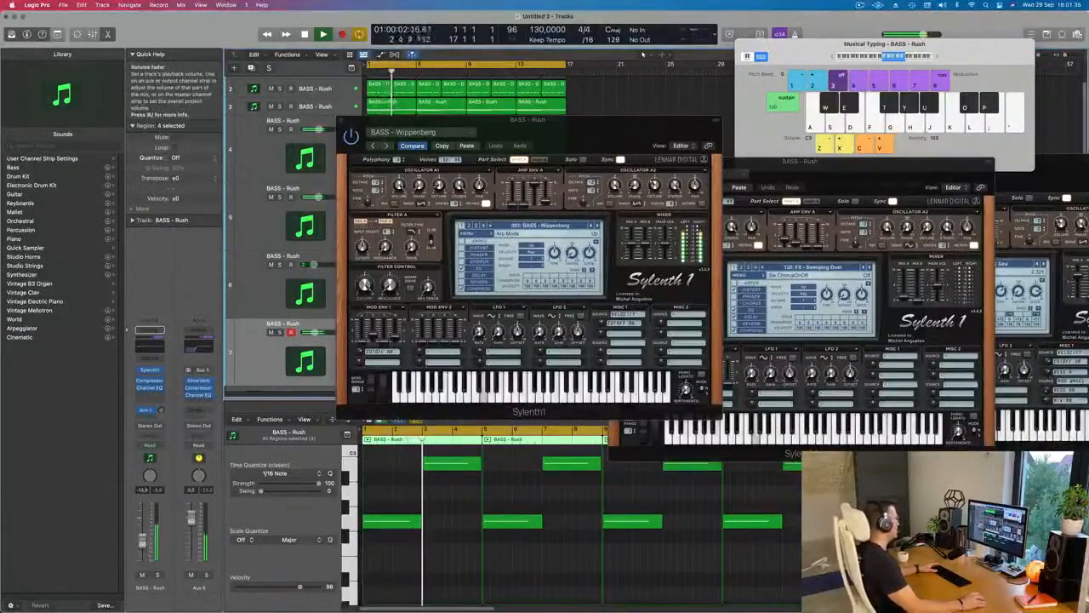
Delete all notes from the seventh track's regions in the Piano Roll and undo the deletion.
drag(575, 144, 663, 175)
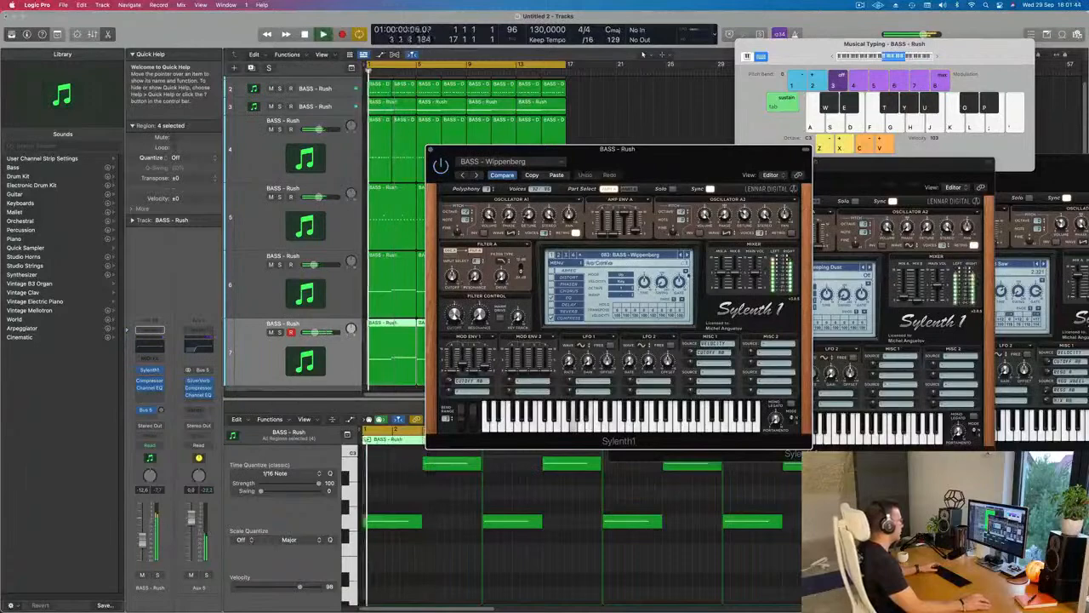
click(428, 534)
key(super+a)
key(Delete)
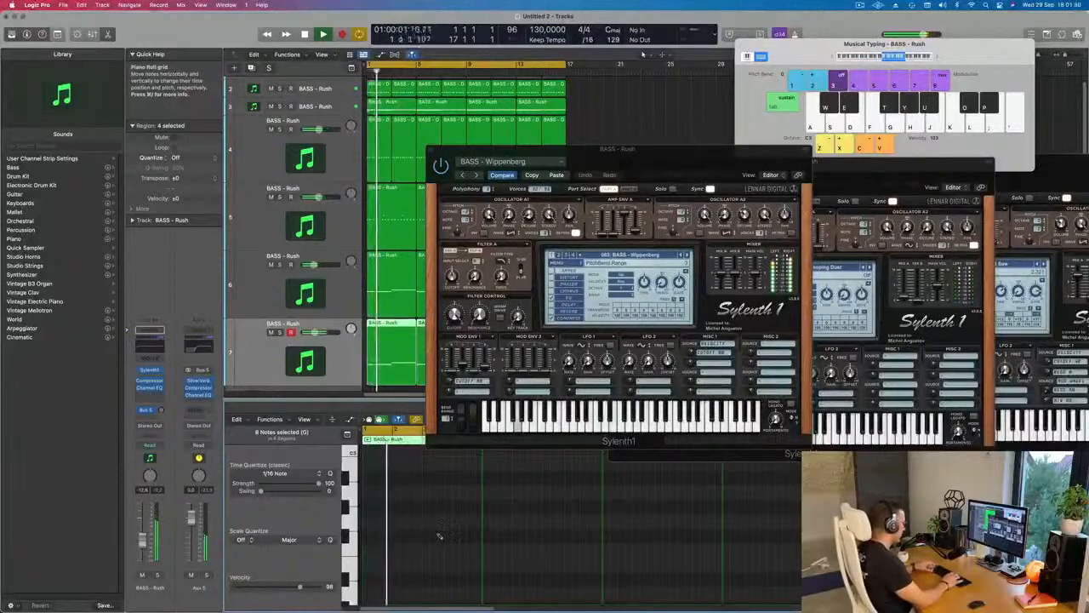
key(super+z)
drag(634, 149, 548, 136)
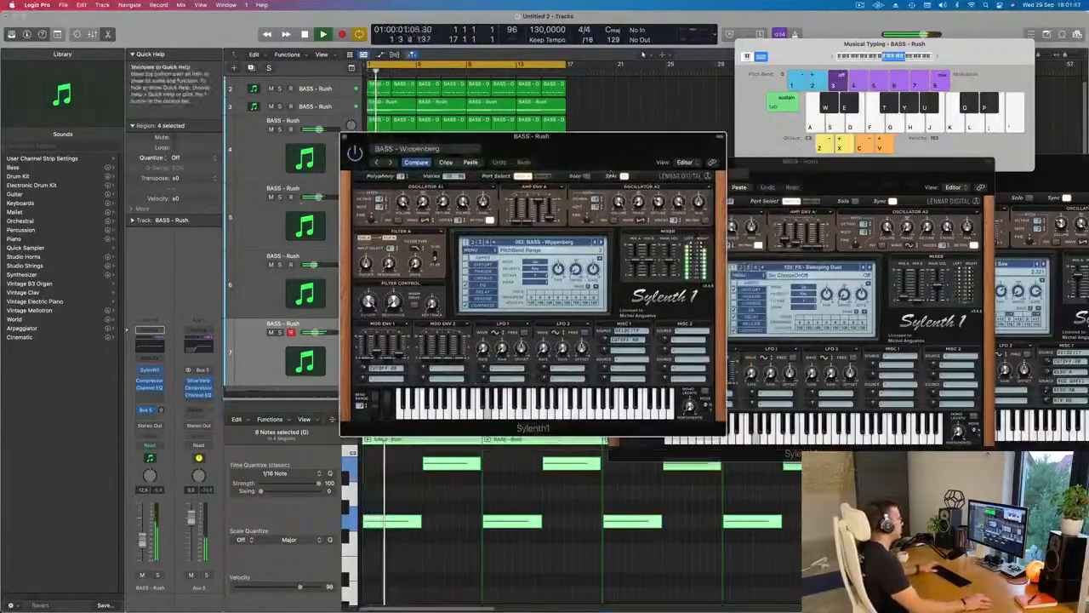
Audition the bass presets preceding Wippenberg on the seventh track during playback, going back through Very Fat and Trance Bass to Sub Bass.
click(323, 34)
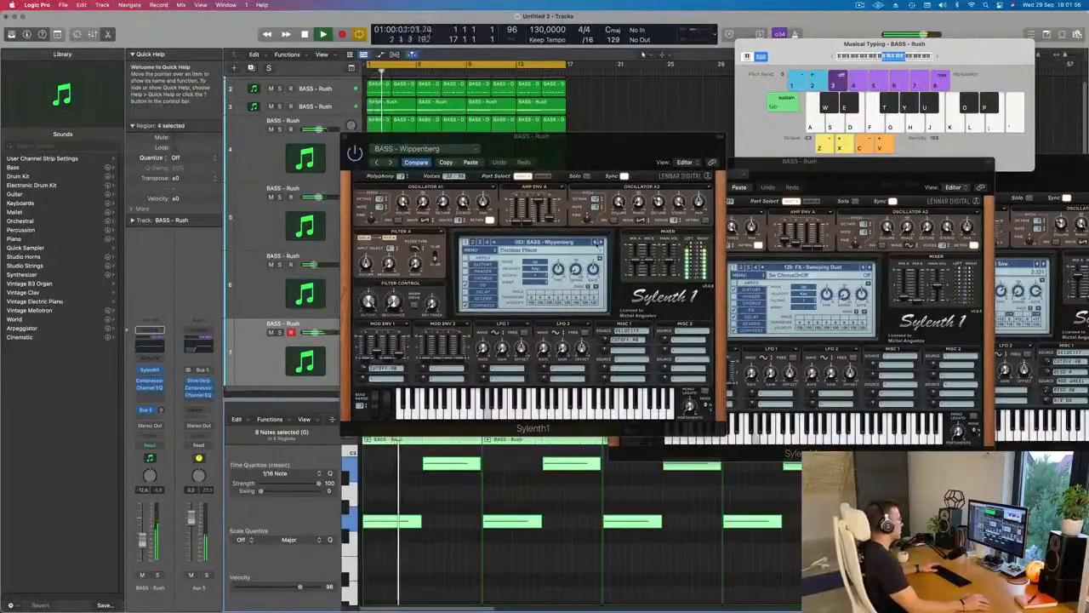
click(596, 243)
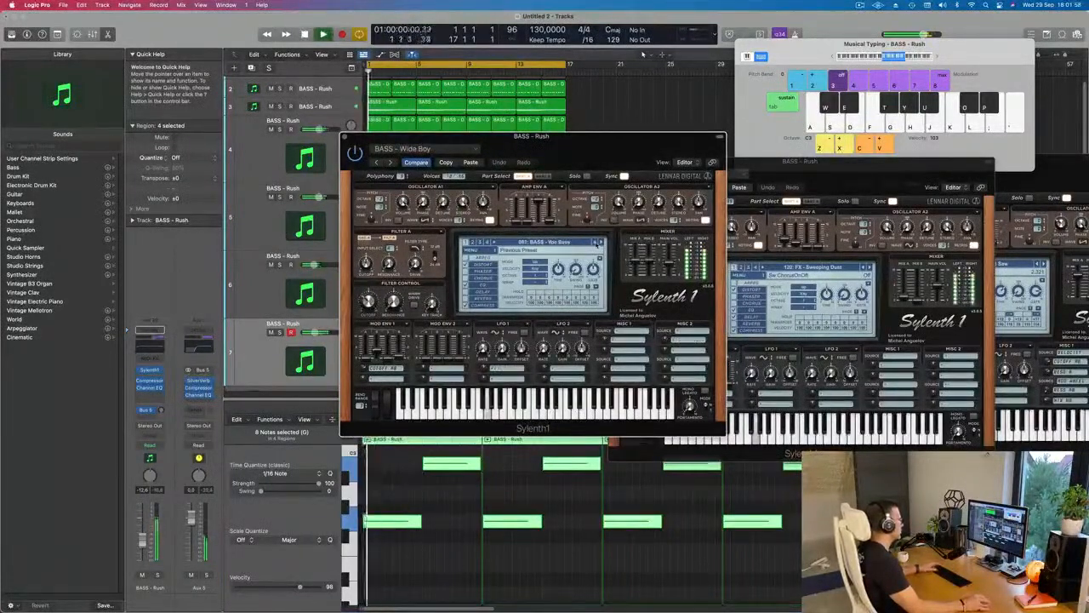
click(598, 243)
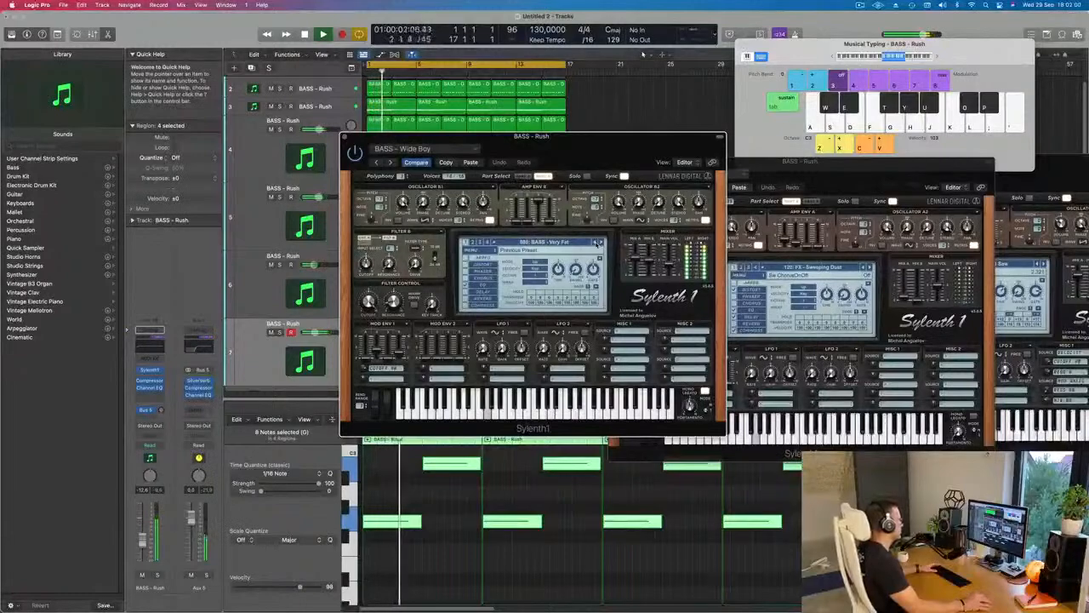
click(598, 242)
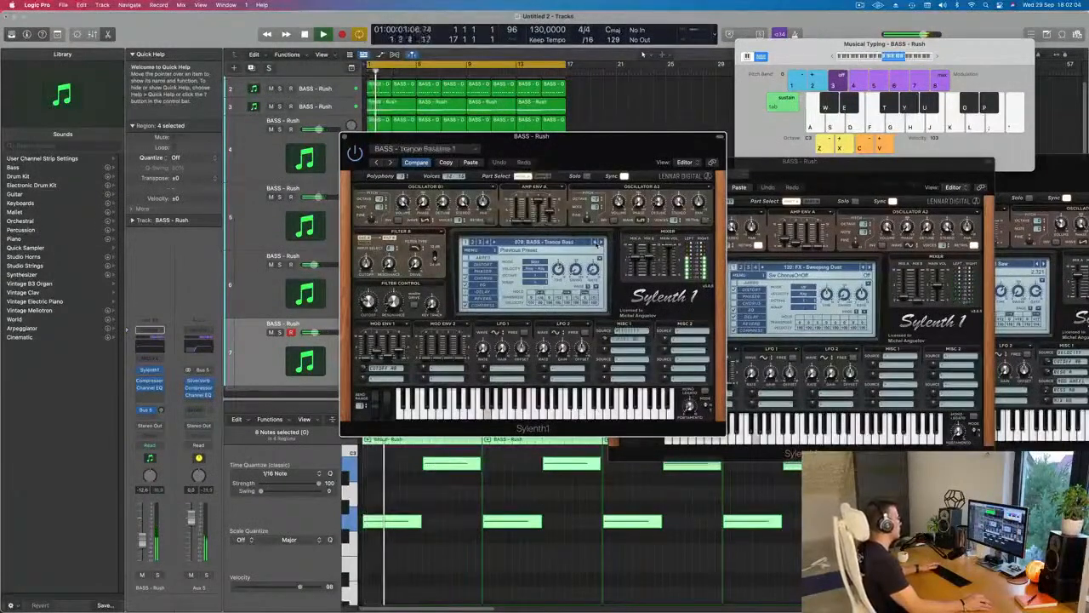
click(598, 243)
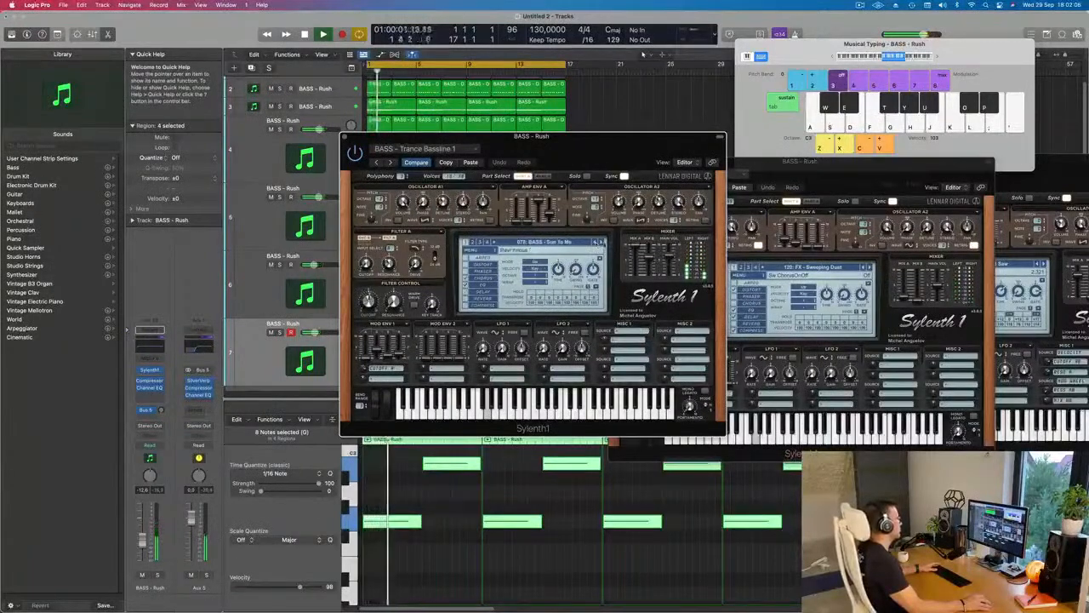
click(598, 243)
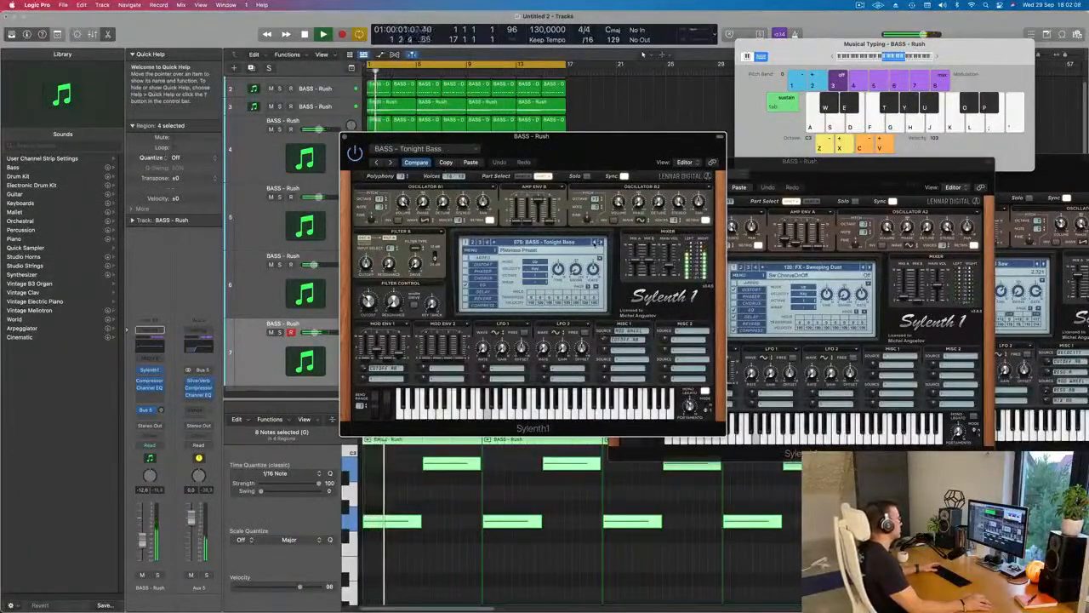
click(595, 243)
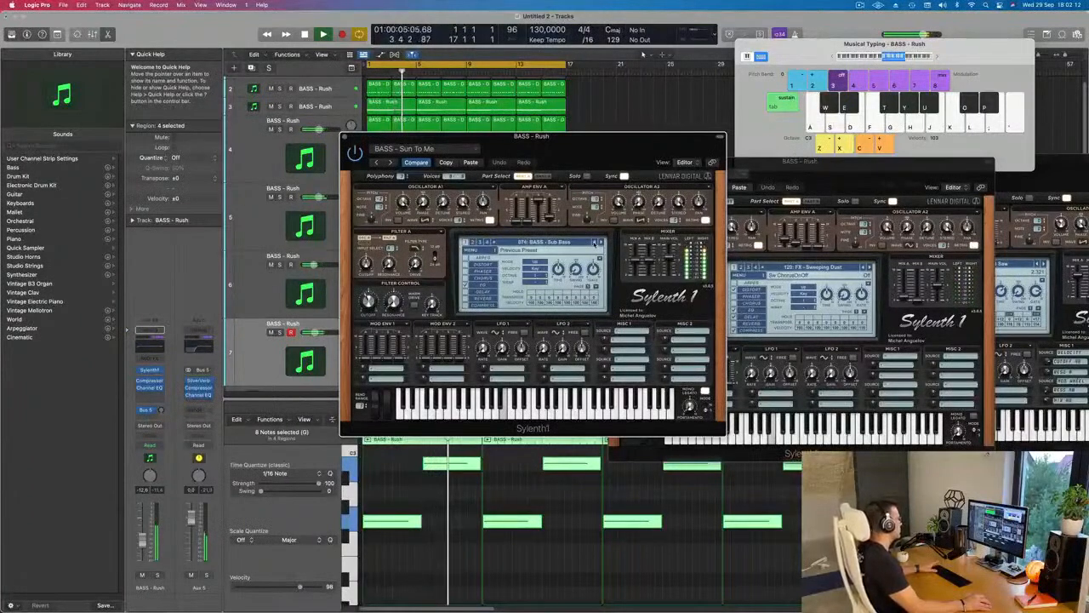
Add an Arpeggiator MIDI effect to the seventh track and place its window beside the Sylenth1 window.
click(150, 330)
click(158, 372)
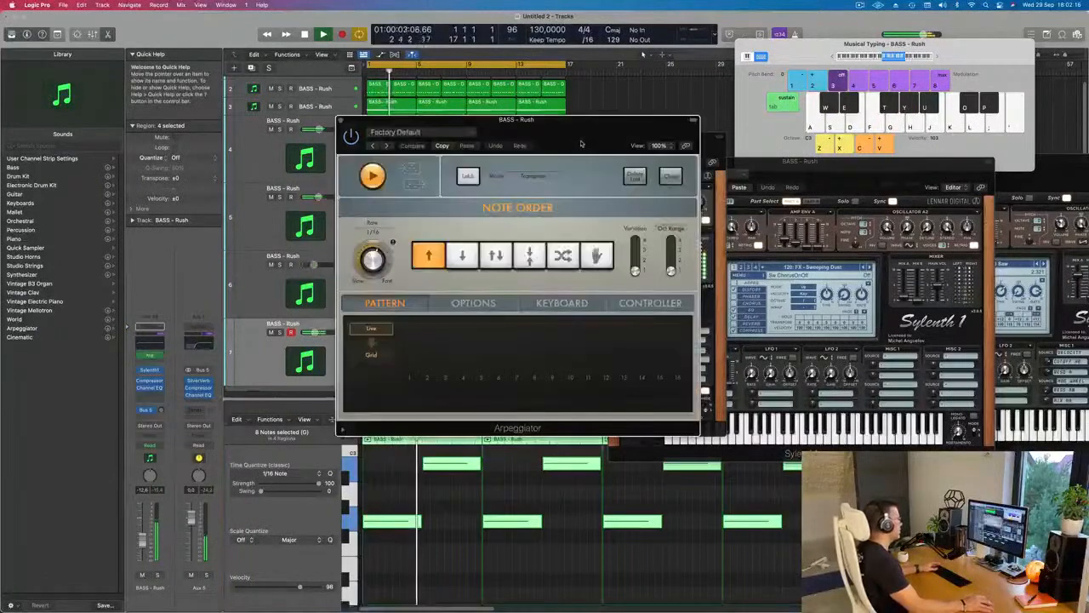
drag(583, 142, 930, 136)
drag(616, 148, 602, 168)
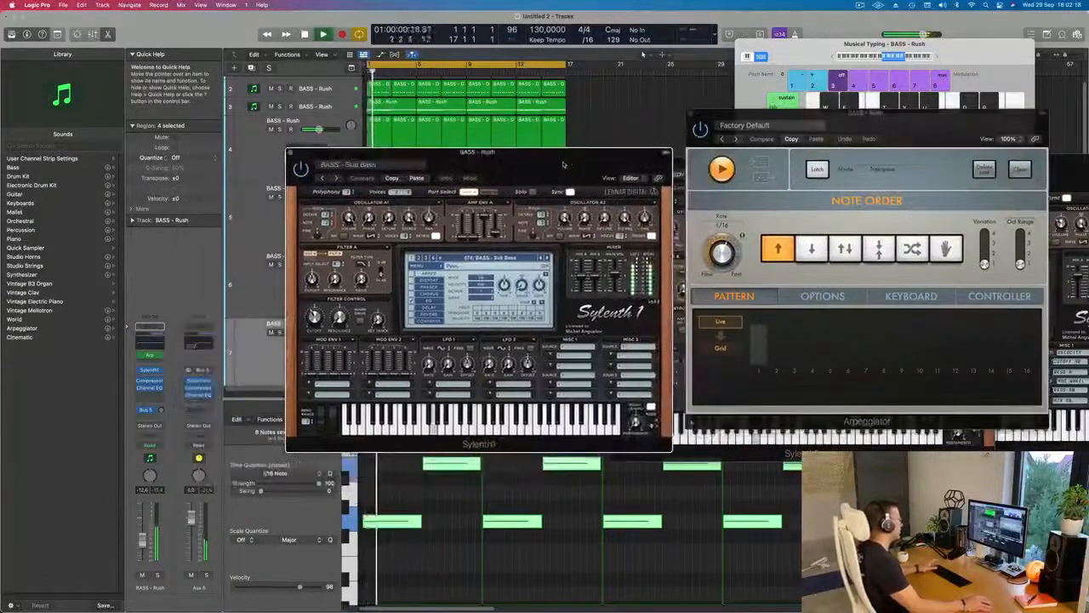
Restart playback and advance the seventh track's Sylenth1 through the Trance Bassline presets back to BASS - Wippenberg.
key(space)
key(space)
click(586, 262)
click(586, 262)
click(586, 262)
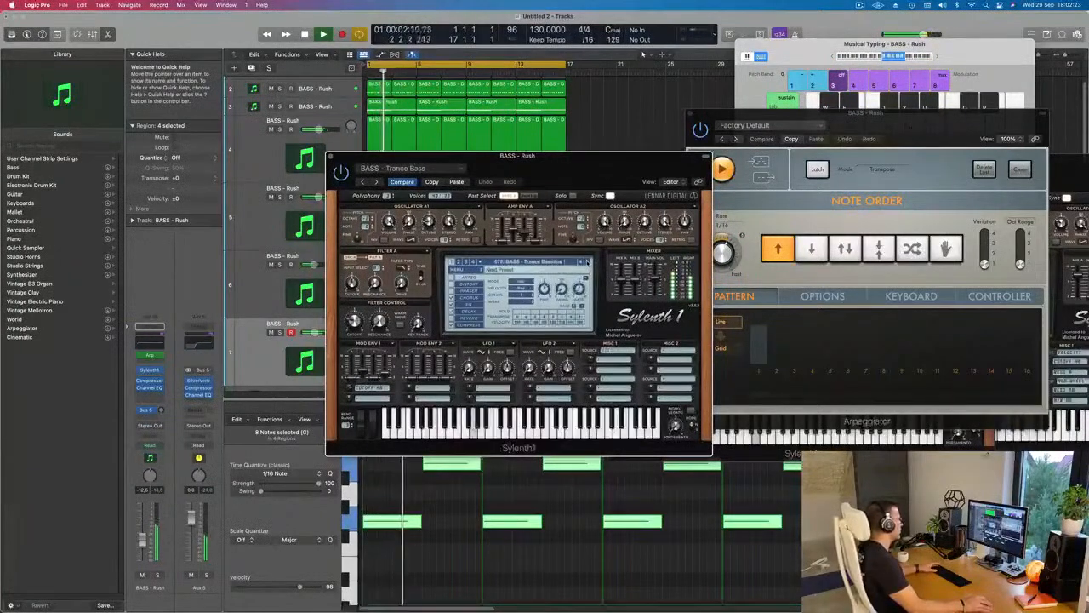
click(586, 262)
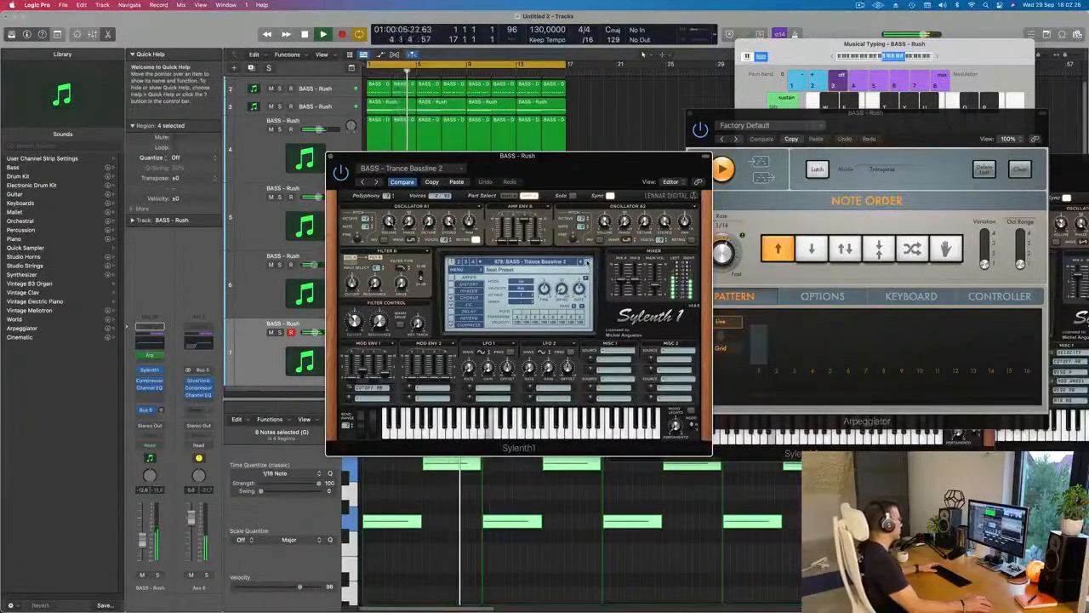
click(587, 262)
click(586, 262)
click(586, 262)
click(586, 262)
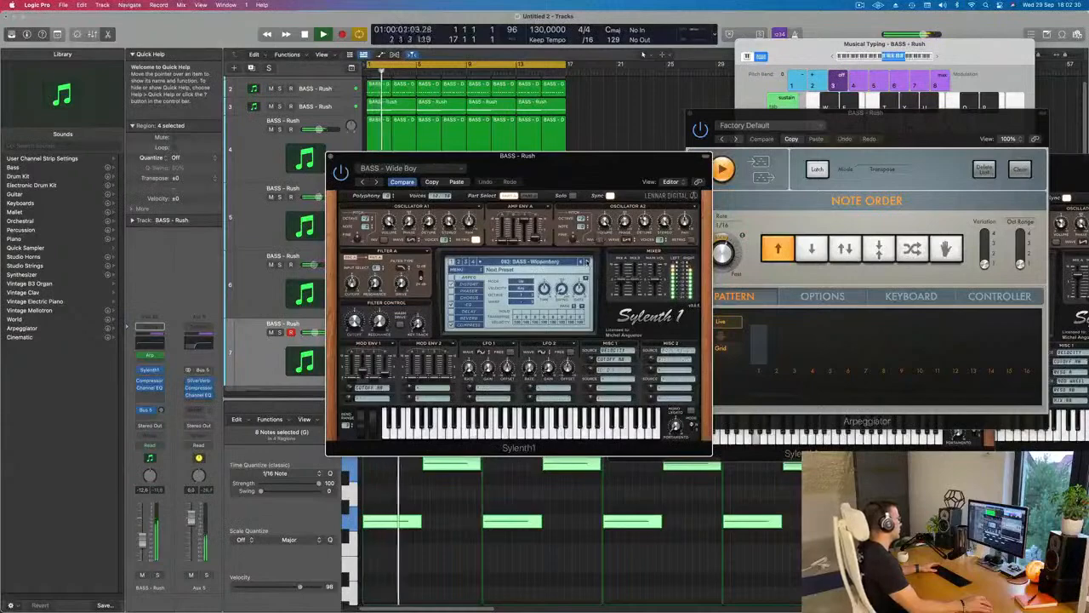
Set the seventh track's volume to about -11.6 dB while playing the arrangement, and close its Sylenth1 window.
drag(590, 168, 759, 171)
key(Return)
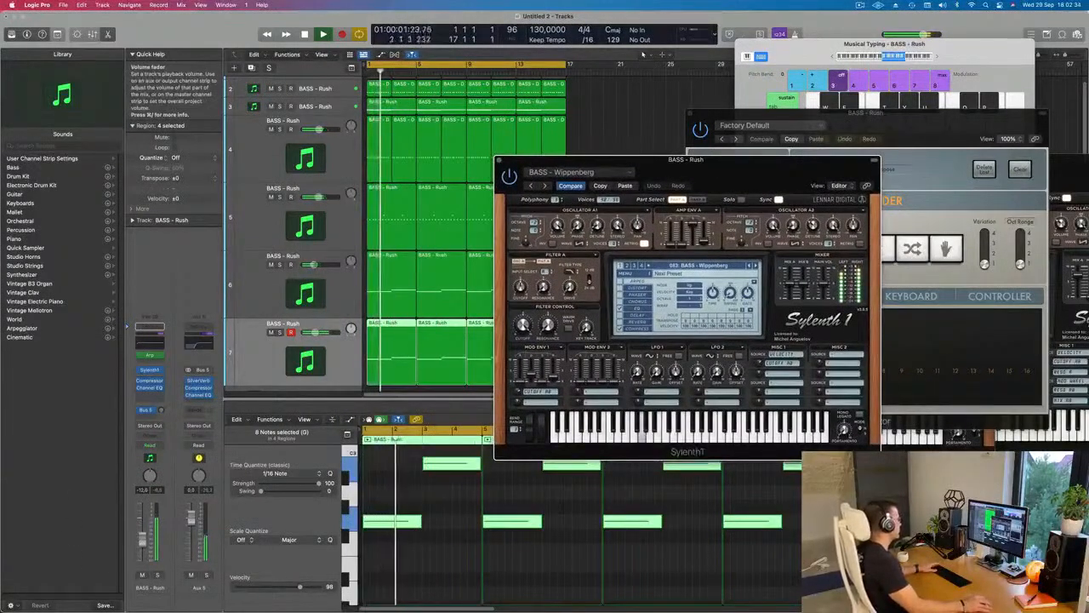
drag(755, 181, 583, 284)
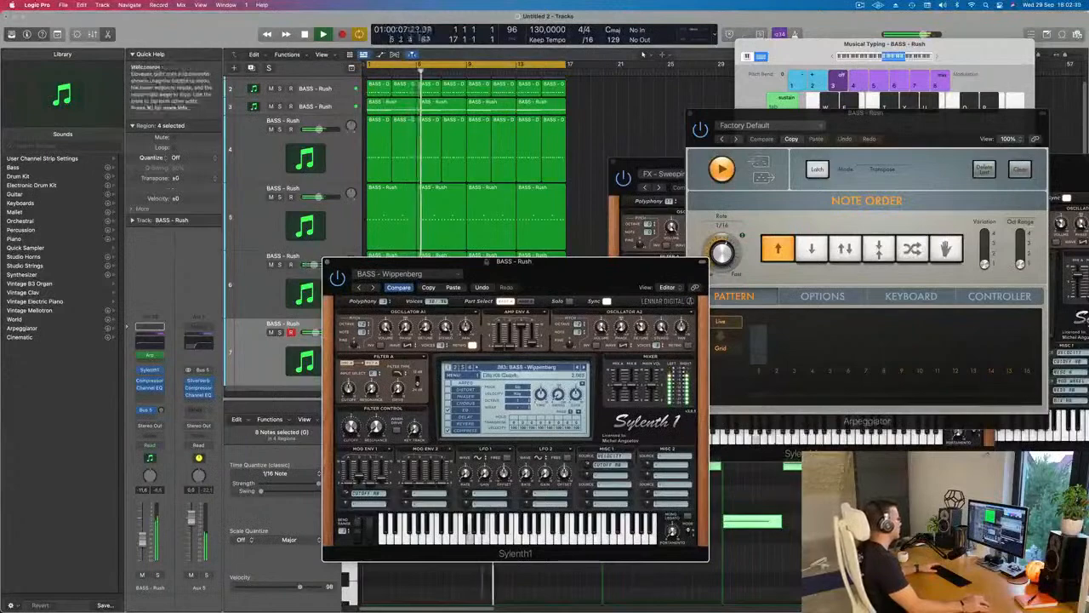
drag(545, 269, 572, 263)
key(space)
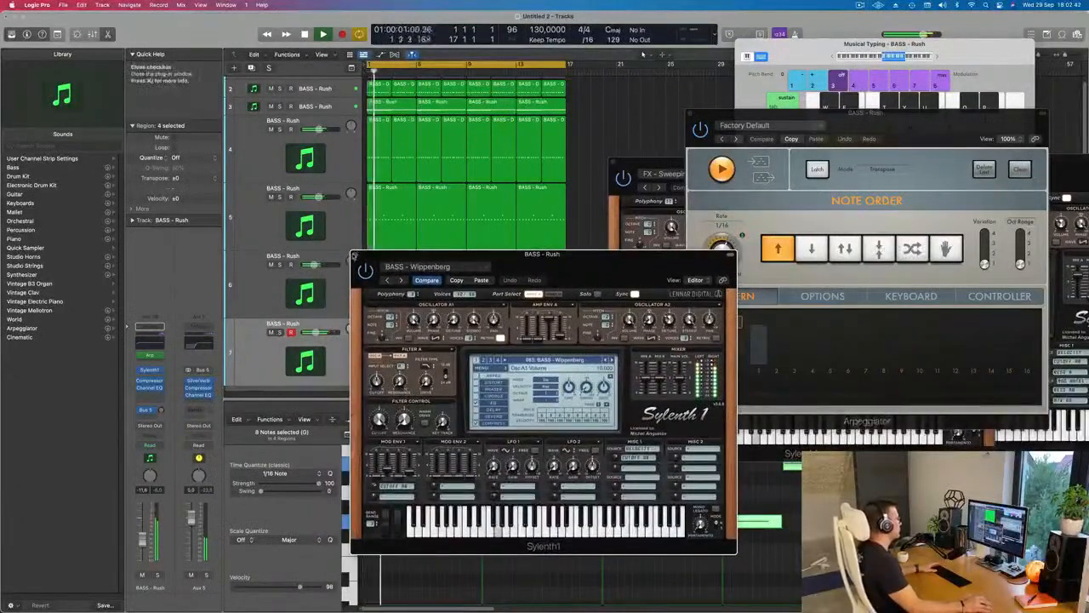
click(356, 254)
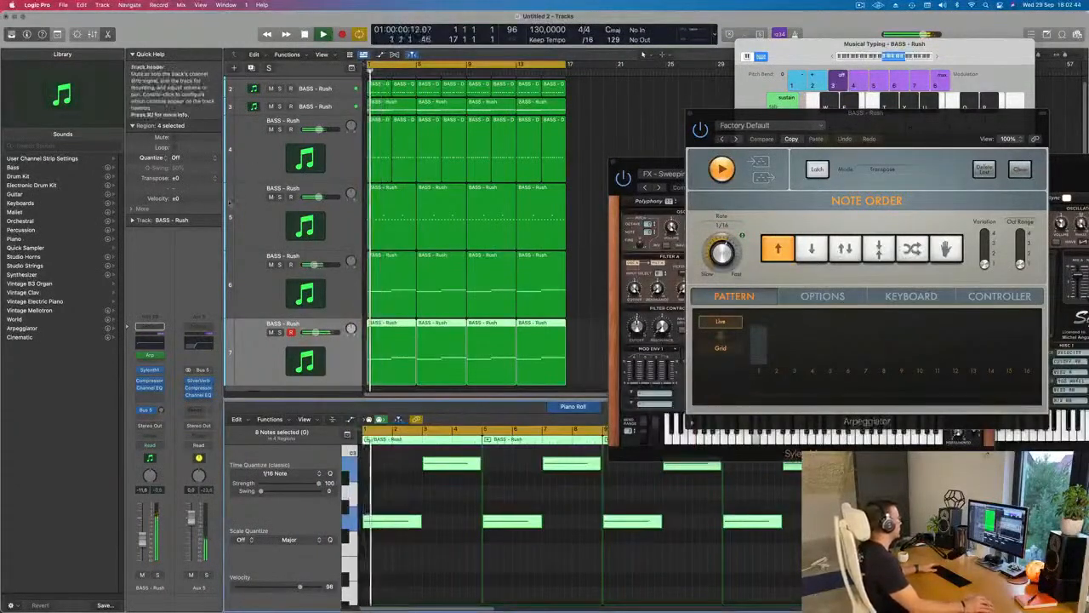
Mute the fifth track.
click(271, 196)
key(super+Left)
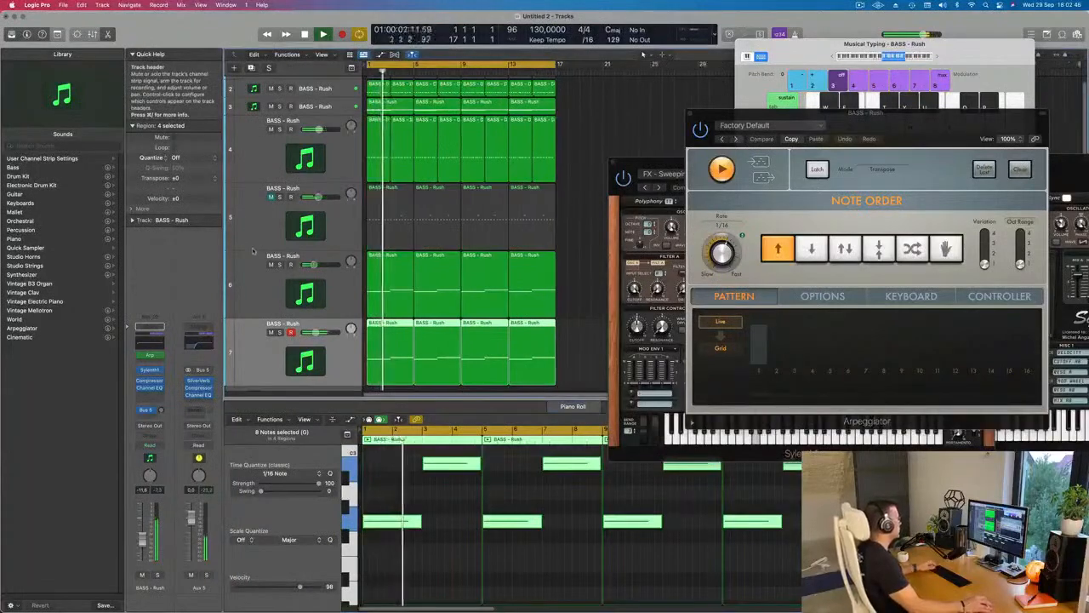
Open the fourth track's Sylenth1 with the LEAD - Euphoric Lead preset and adjust its Filter Control cutoff during playback.
click(328, 145)
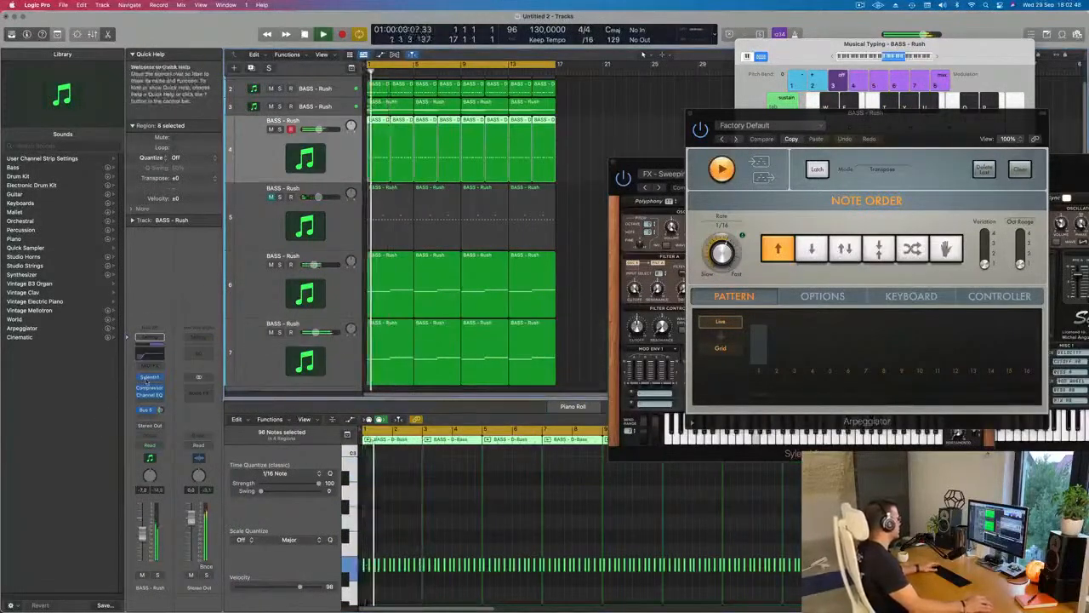
click(150, 377)
drag(509, 293, 511, 303)
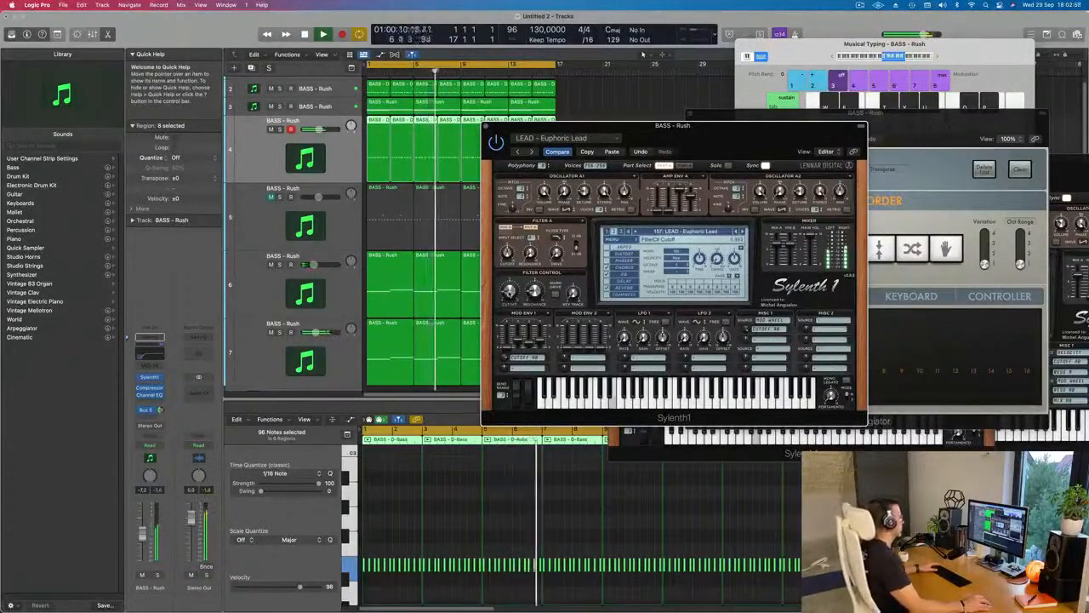
Mute the third track and close the fourth track's Sylenth1 window.
click(271, 107)
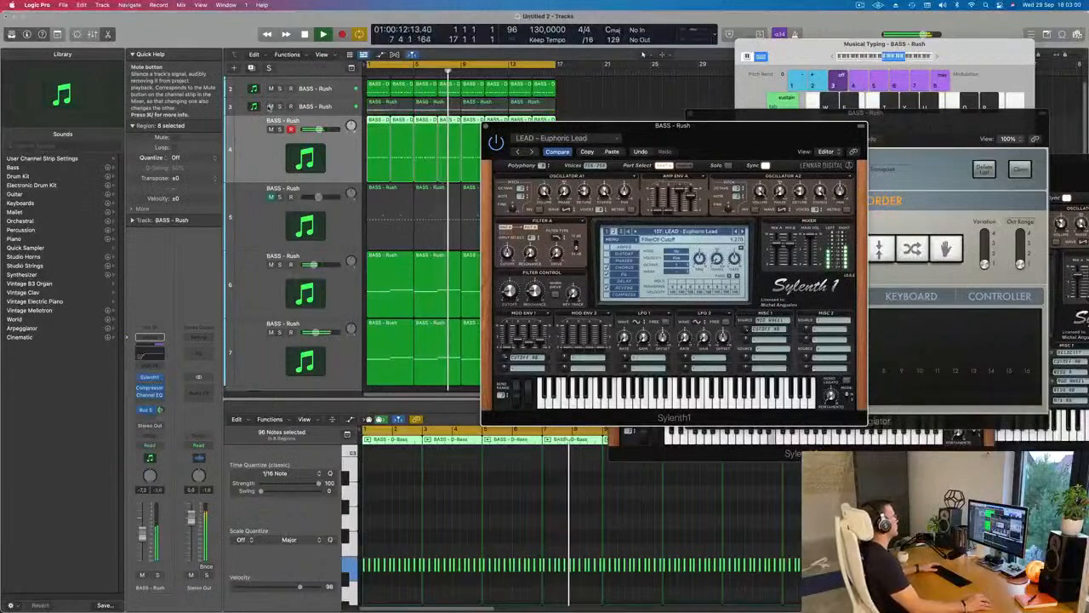
drag(485, 126, 618, 103)
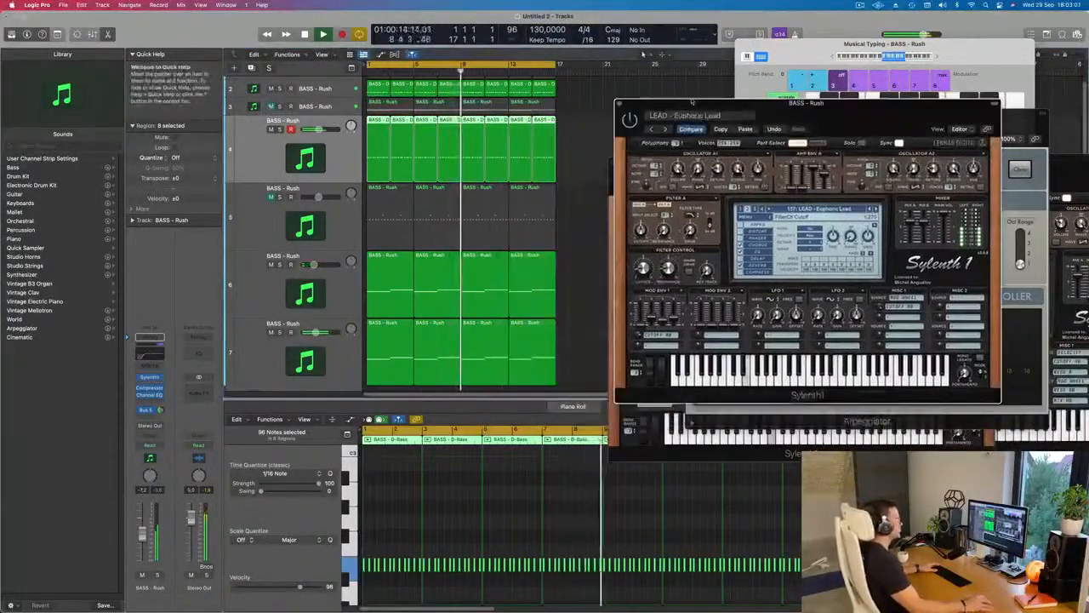
click(619, 104)
Select the sixth track, solo it for a listen during playback and take it out of solo again.
scroll(573, 216, down, 5)
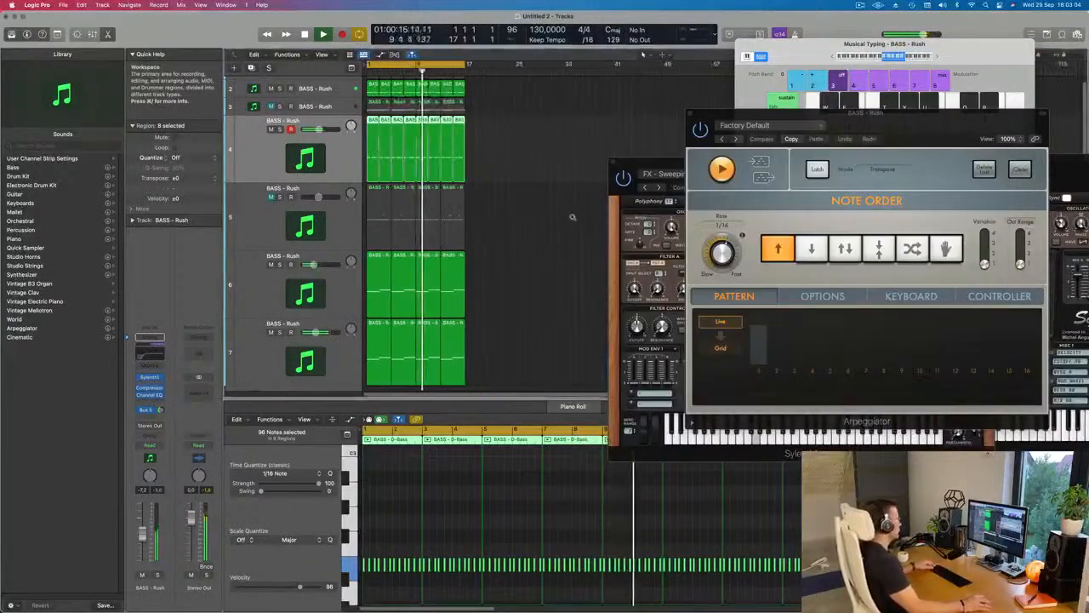
scroll(509, 222, down, 6)
scroll(511, 220, up, 5)
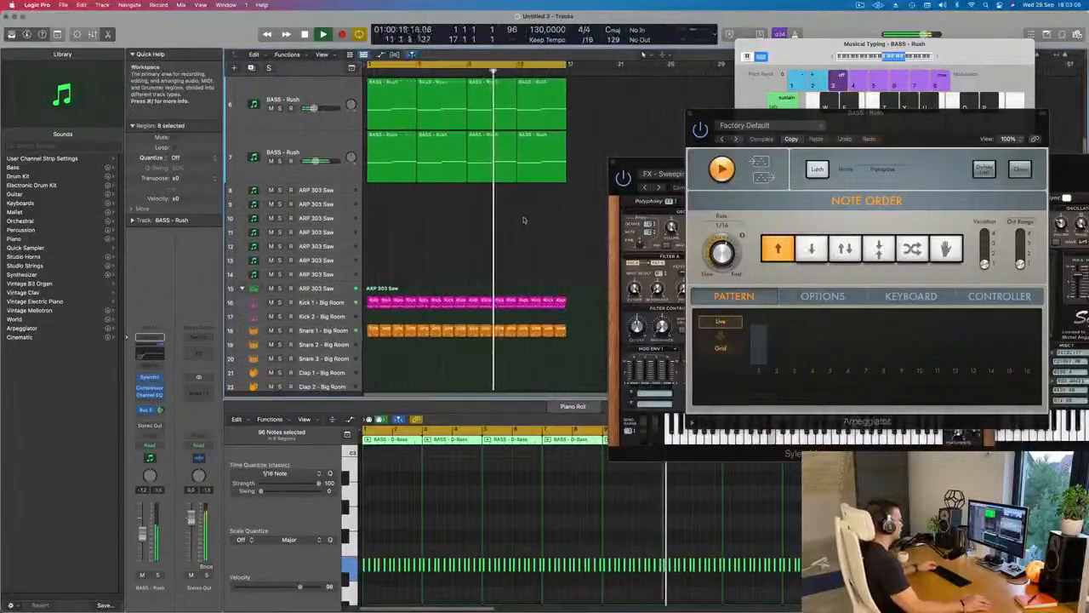
scroll(523, 219, up, 5)
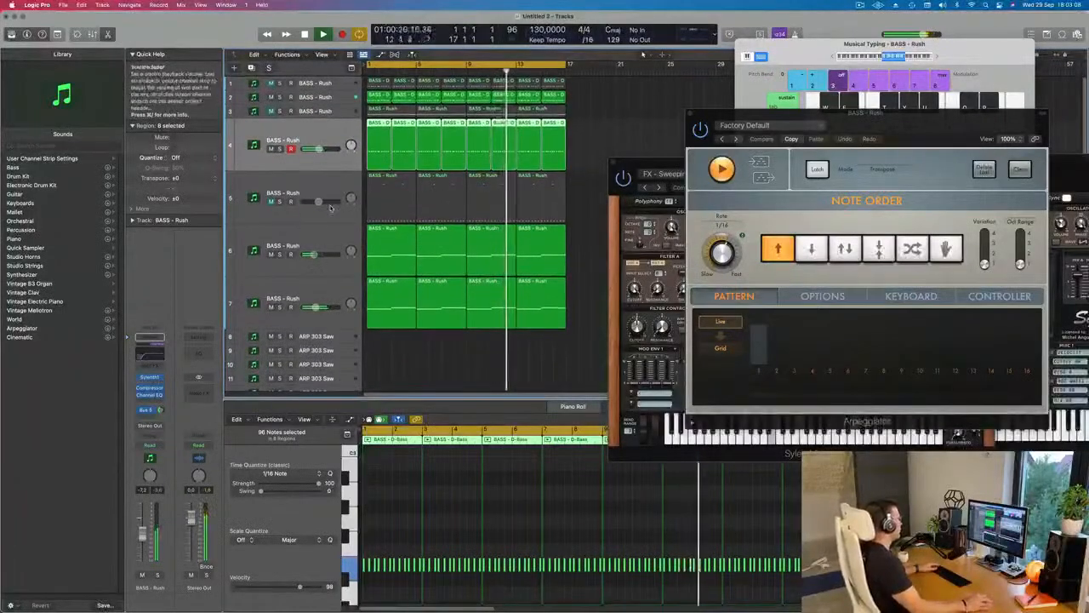
click(290, 254)
click(280, 254)
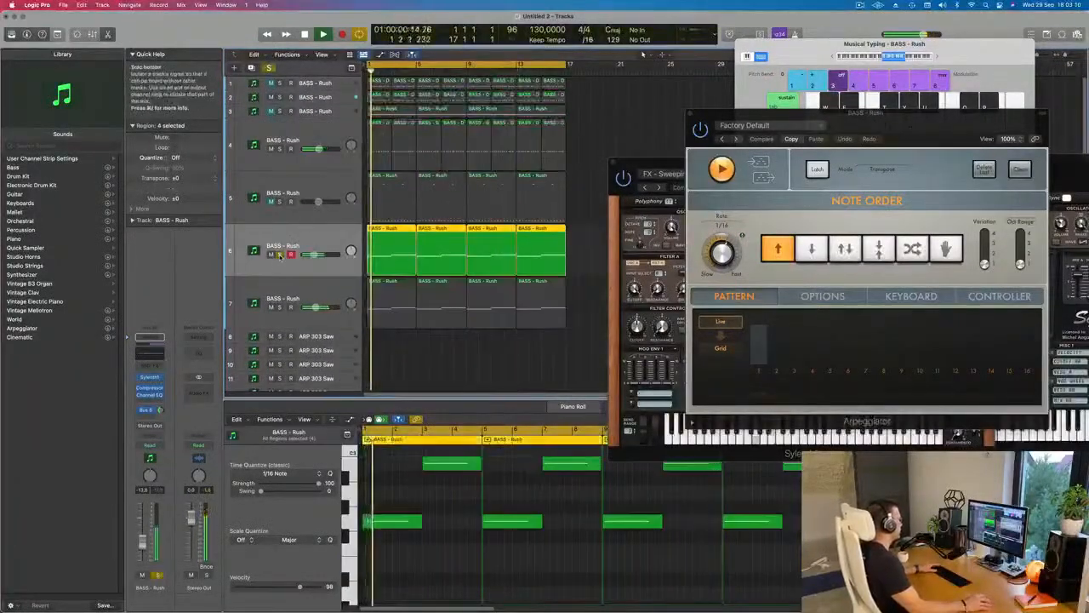
click(280, 253)
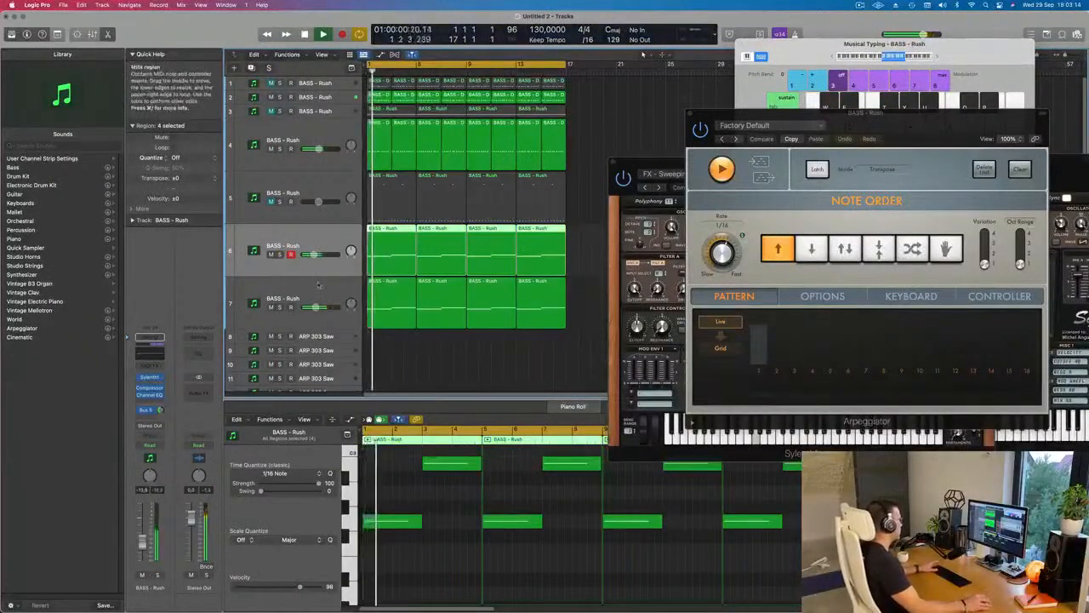
Select the seventh track and audition the fifth track in the mix by unmuting and re-muting it.
key(Down)
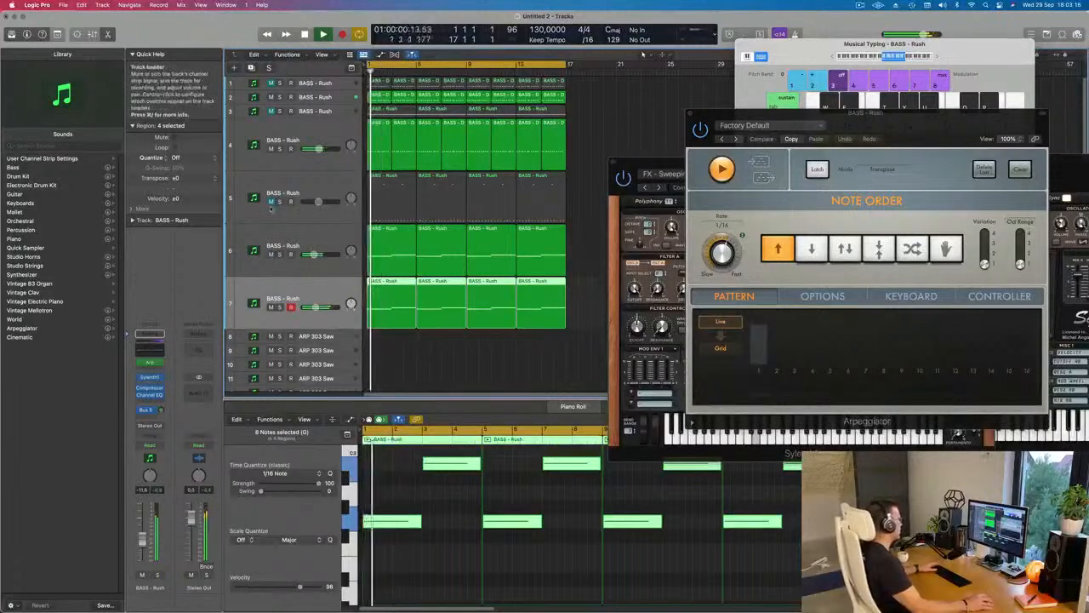
click(271, 203)
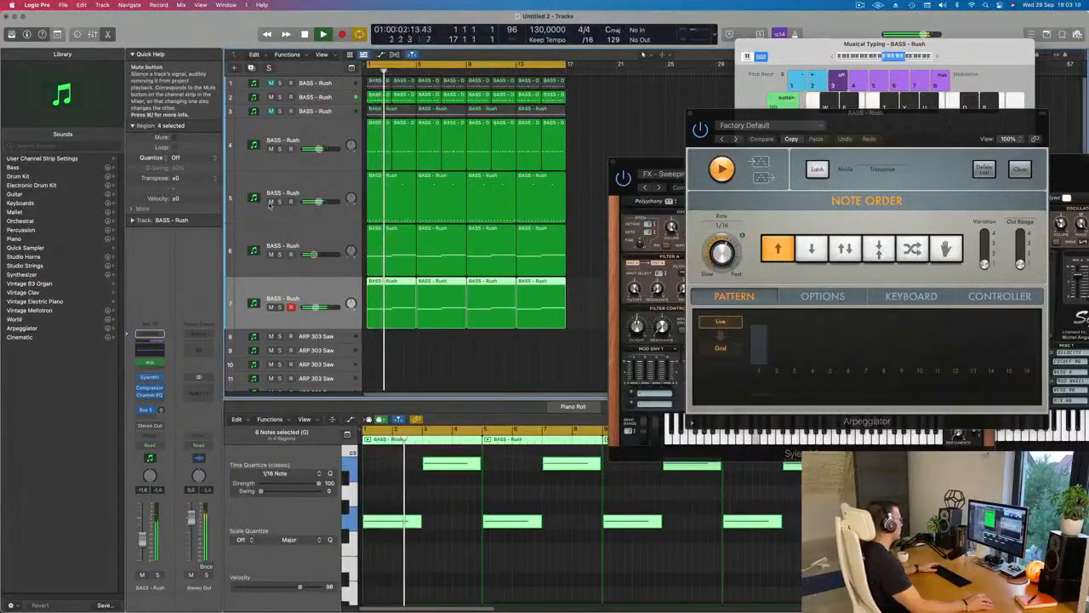
click(270, 202)
Duplicate the seventh track with its settings and raise the new eighth track's Bus 5 send level.
key(super+Left)
key(super+Up)
key(super+Up)
key(super+Up)
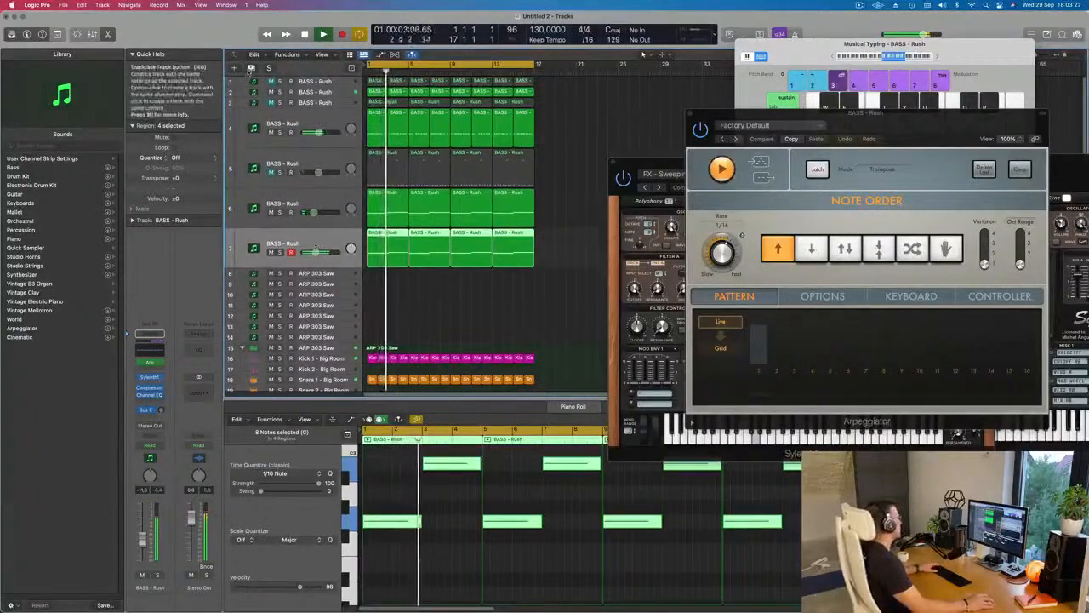
key(super+d)
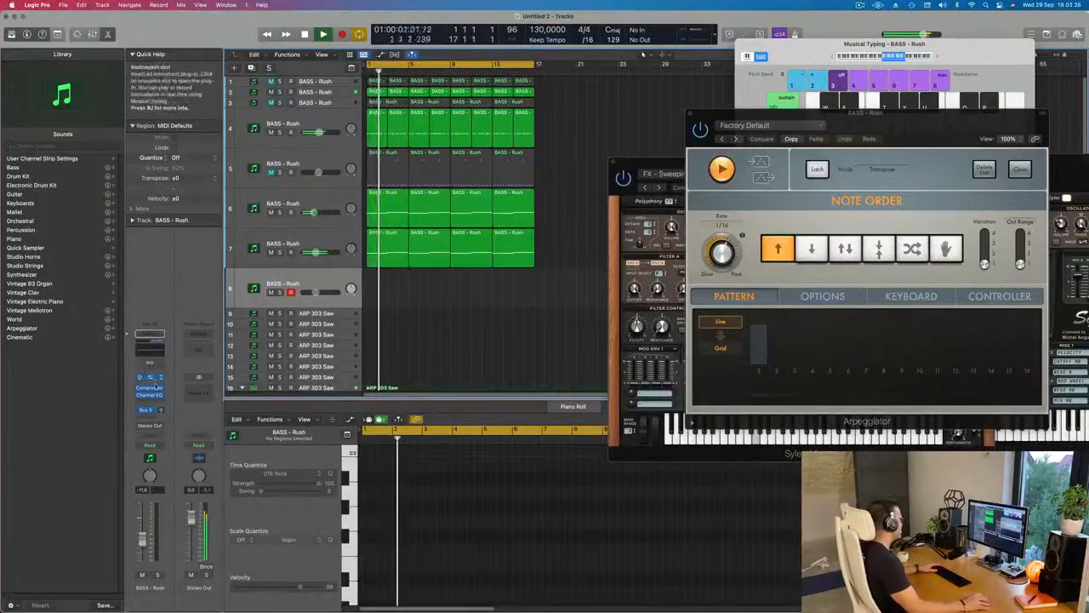
drag(161, 410, 161, 394)
Open the eighth track's Sylenth1, load the LEAD - 80's Cop preset and adjust the track's Bus 5 send level.
click(150, 372)
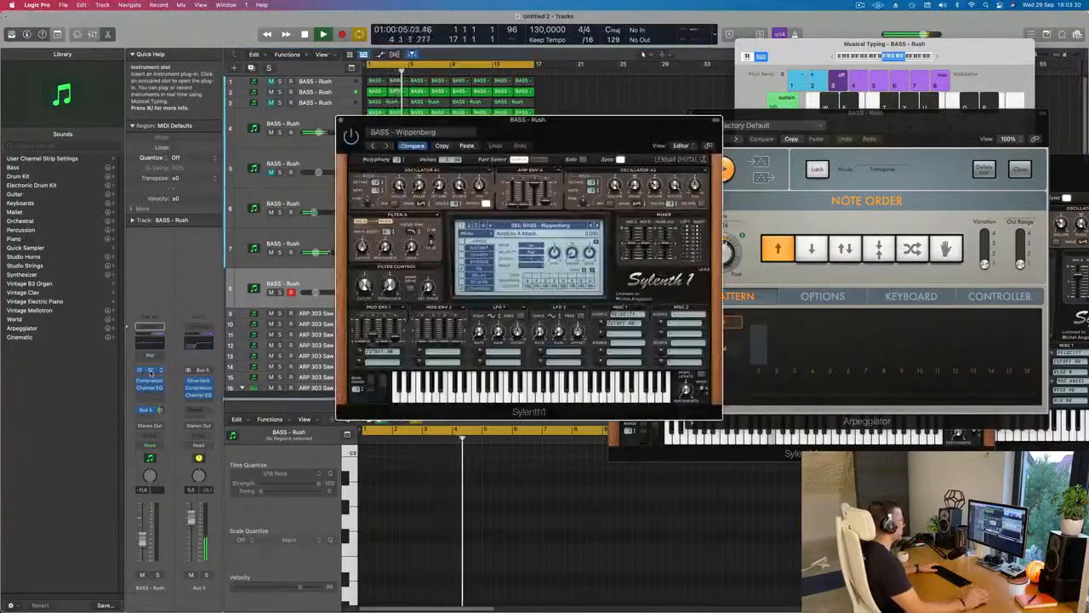
drag(579, 133, 722, 148)
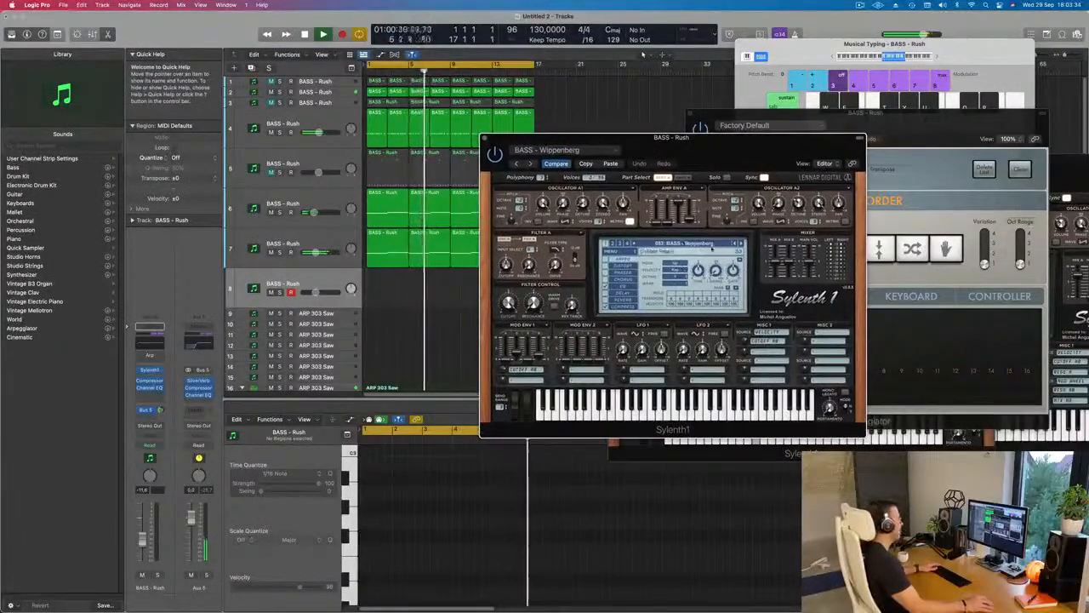
click(677, 243)
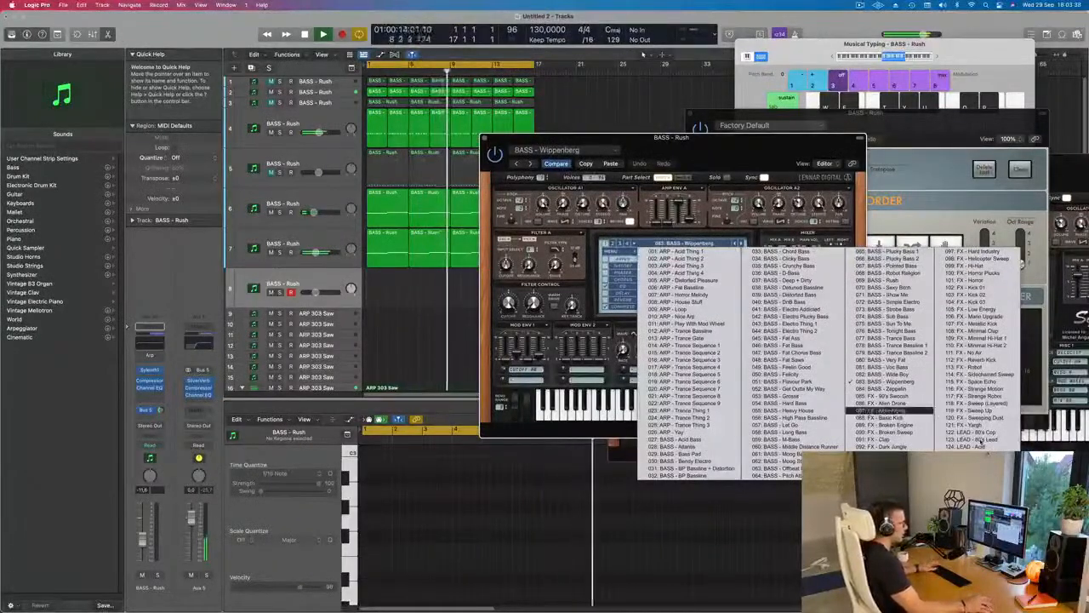
click(972, 432)
mouse_move(730, 150)
mouse_down()
mouse_move(683, 145)
mouse_move(728, 141)
mouse_up()
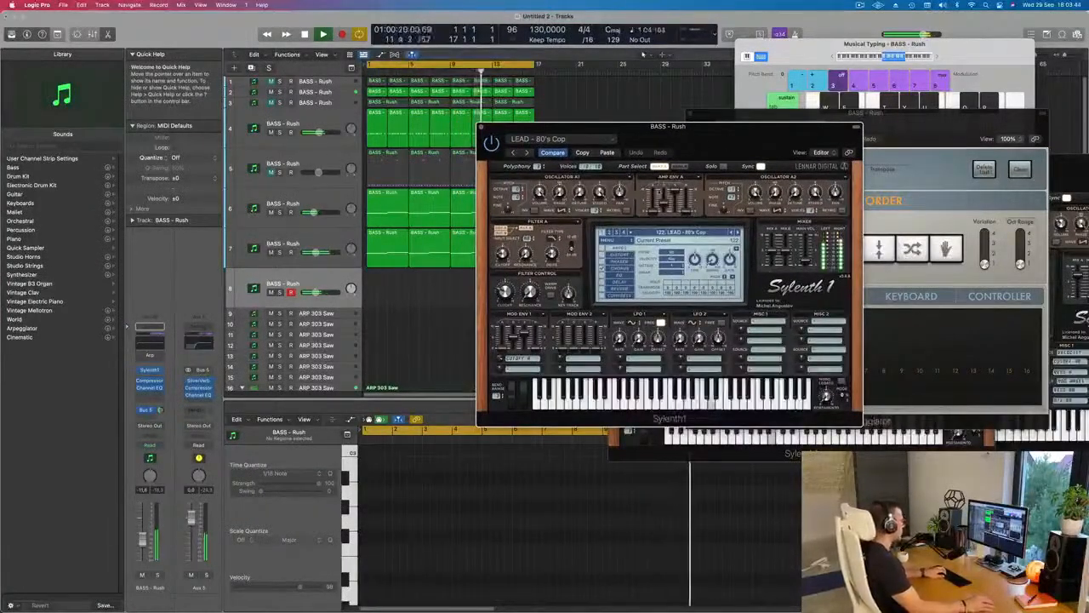
drag(728, 140, 722, 148)
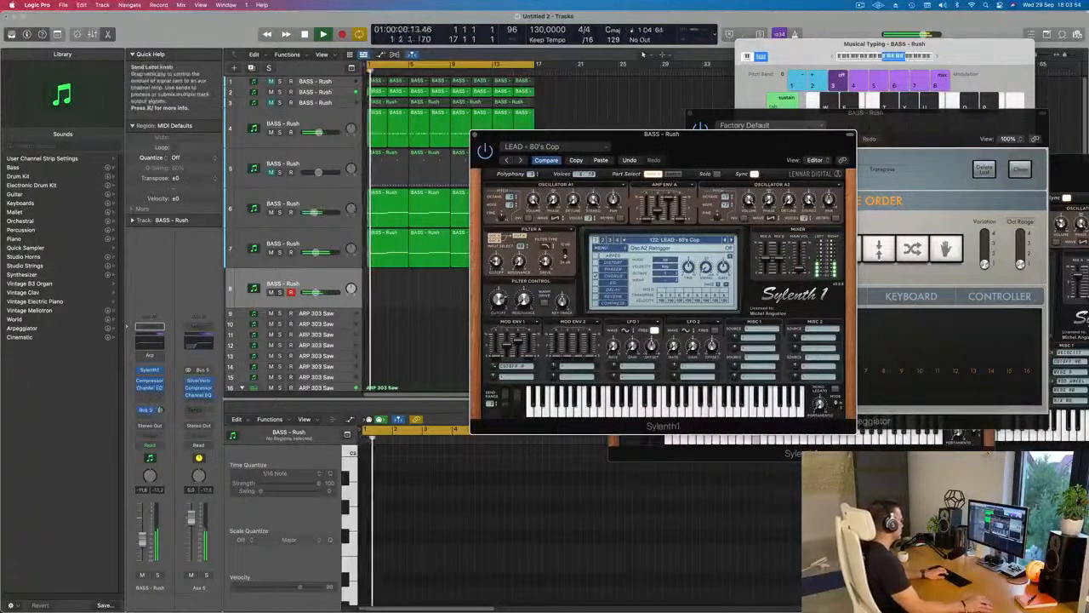
click(158, 411)
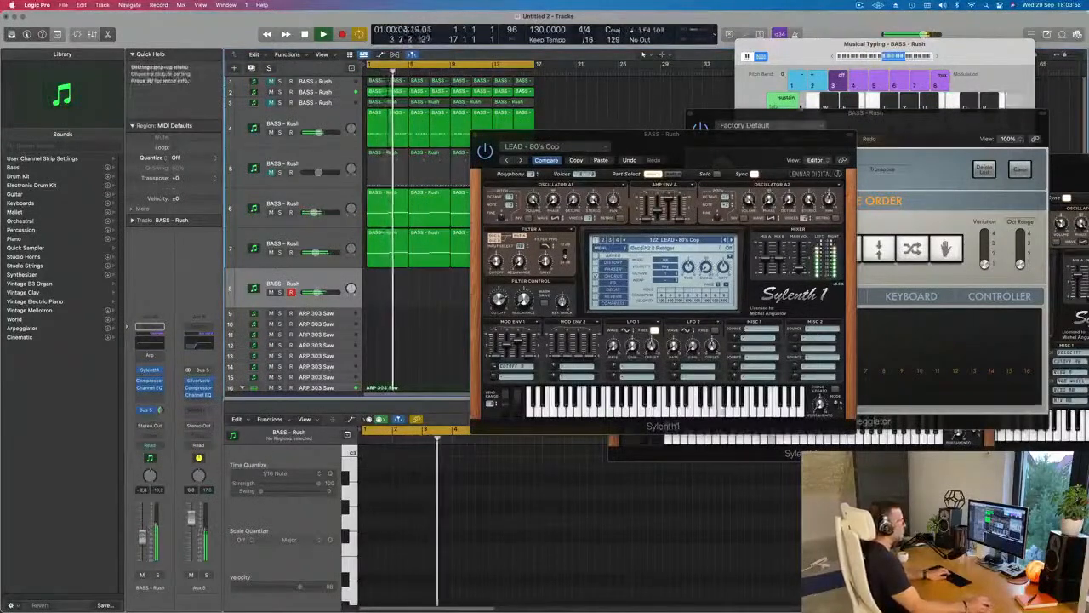
Shift Musical Typing up to octave C4 and advance the eighth track's Sylenth1 to the LEAD - Acid preset.
click(937, 58)
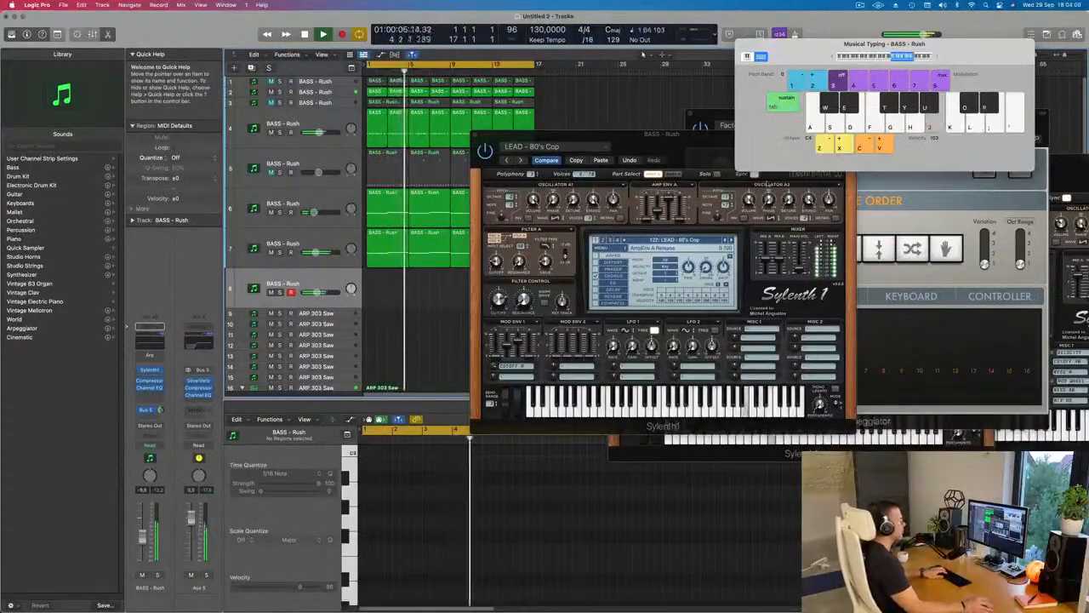
click(729, 240)
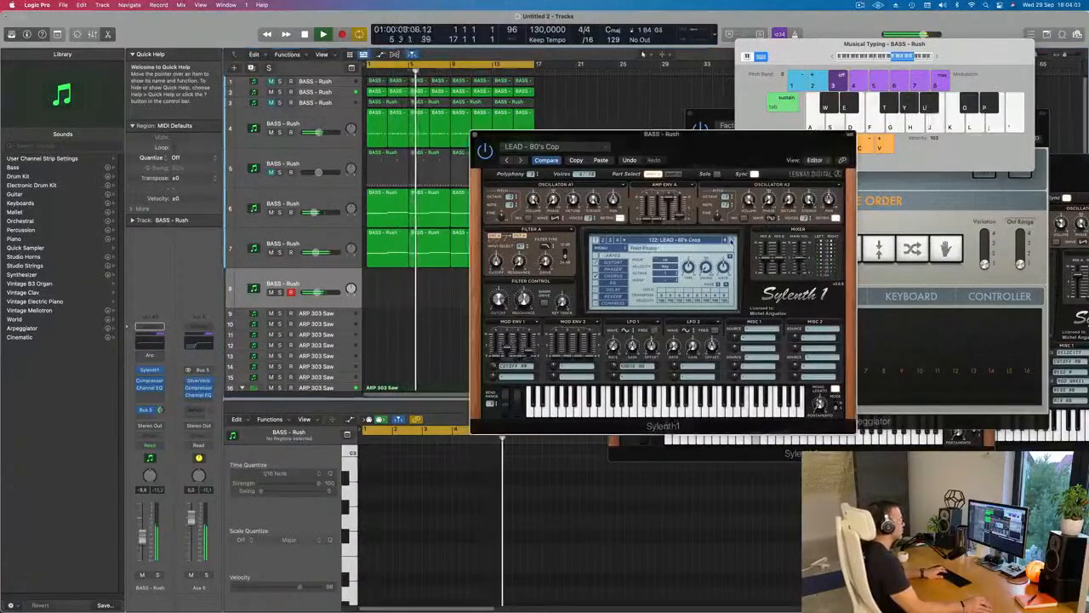
click(729, 240)
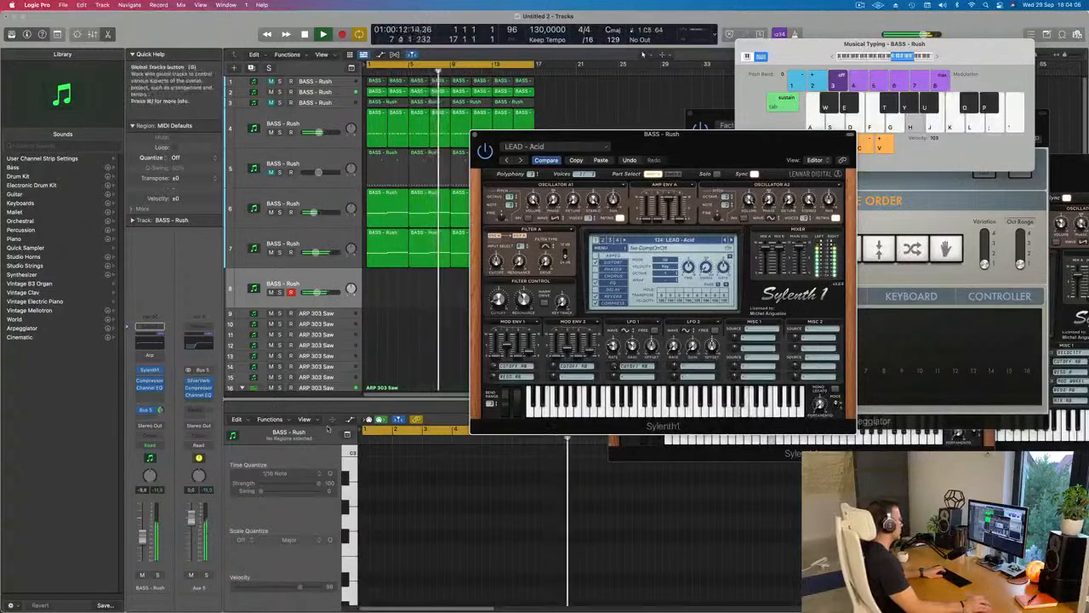
Lower the eighth track's volume to about -13 dB and advance its Sylenth1 to the LEAD - Bad Ass Saw preset, auditioning a note.
drag(142, 545, 142, 547)
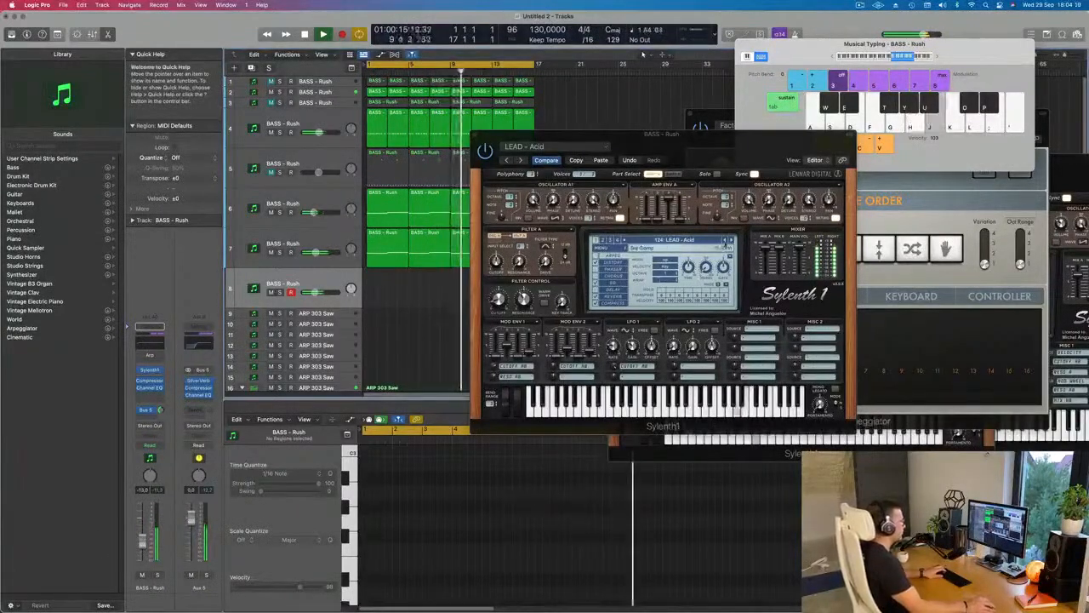
click(730, 240)
click(730, 240)
click(730, 241)
click(729, 240)
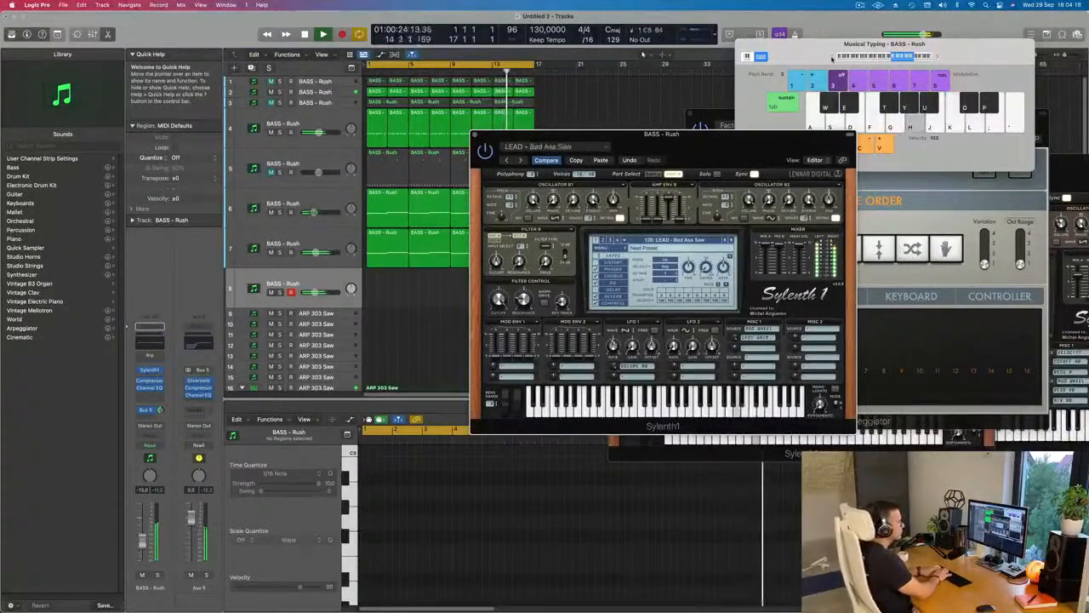
key(d)
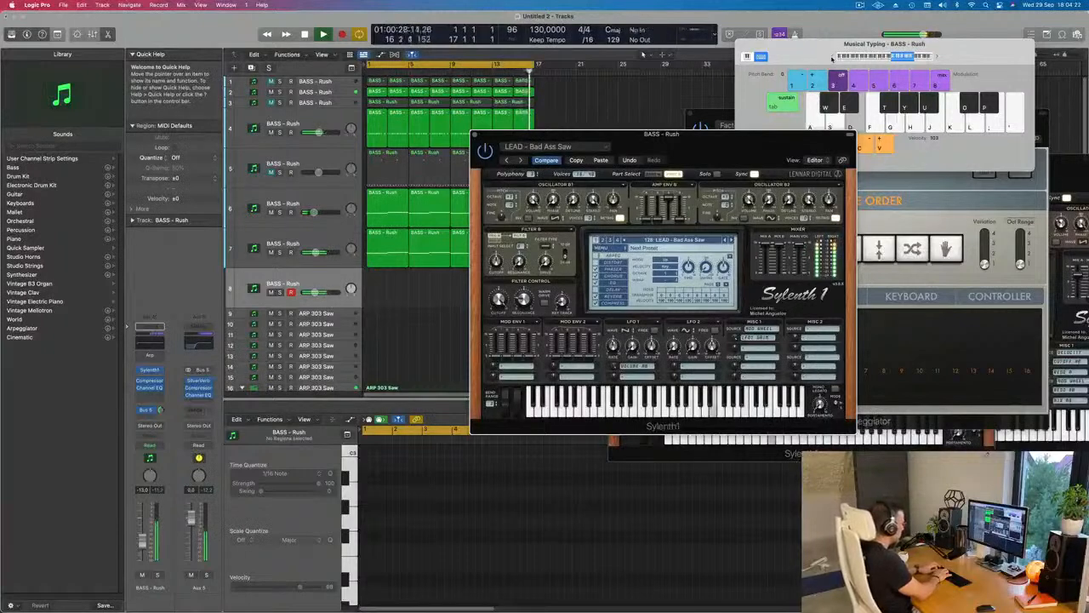
Record a lead melody of about 12 bars on the eighth track from bar 1 with Musical Typing, and stop recording.
key(r)
key(d)
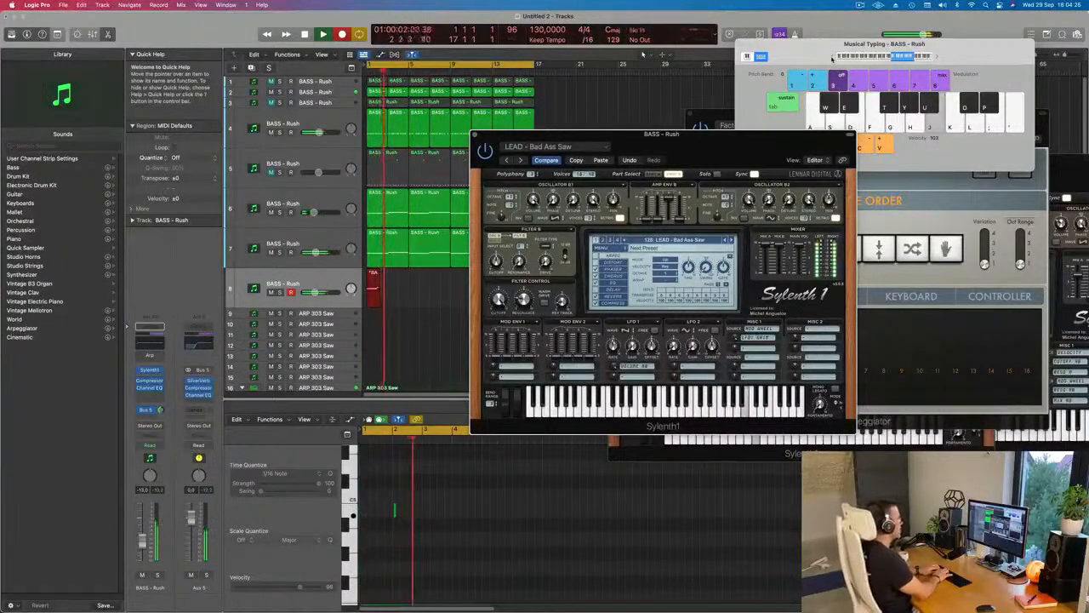
key(f)
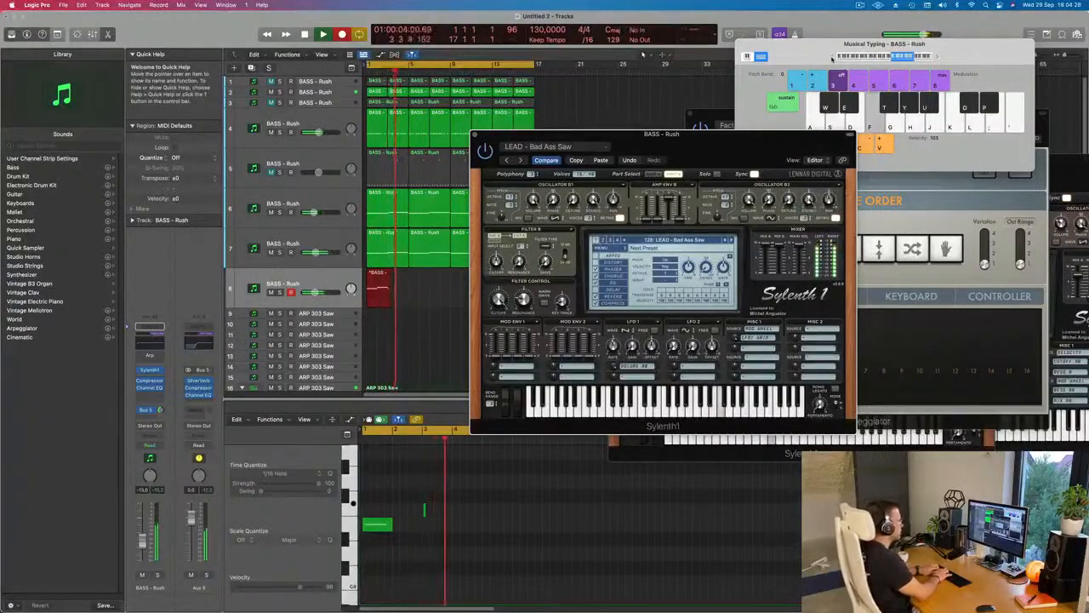
key(l)
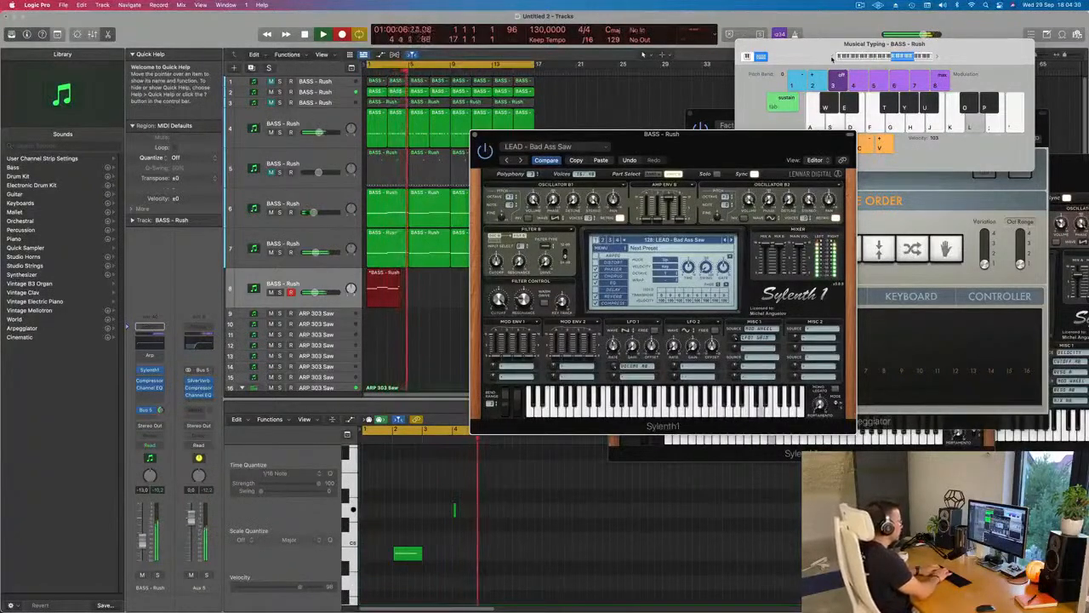
key(d)
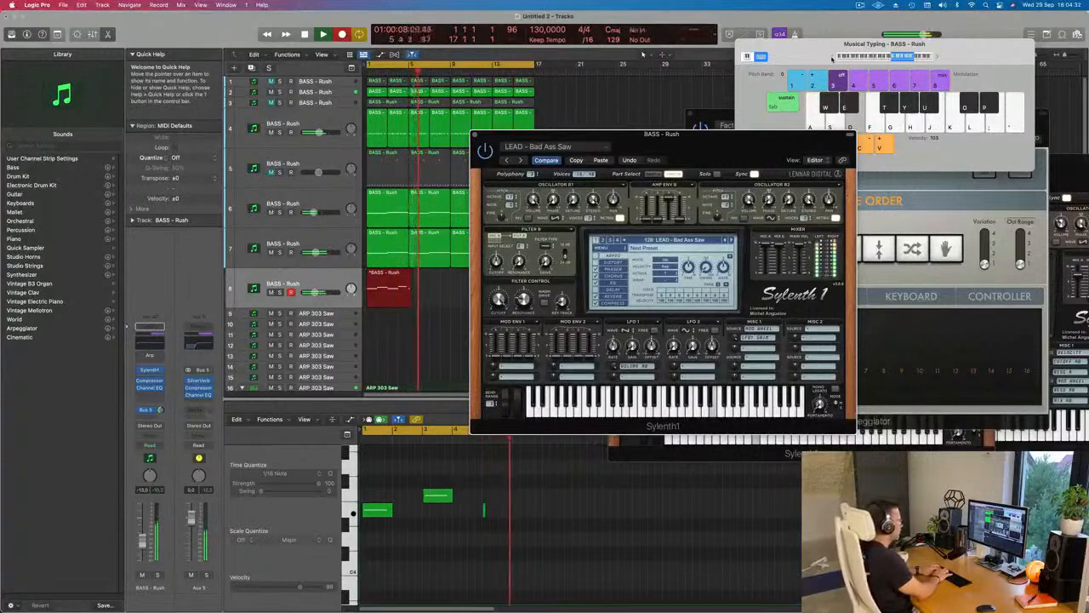
key(g)
key(d)
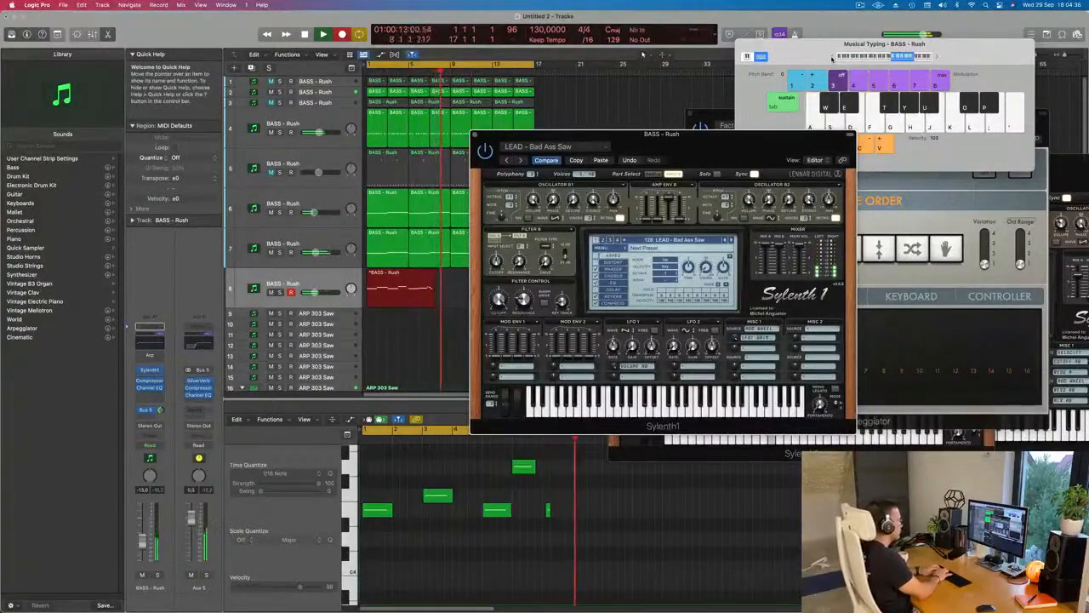
key(d)
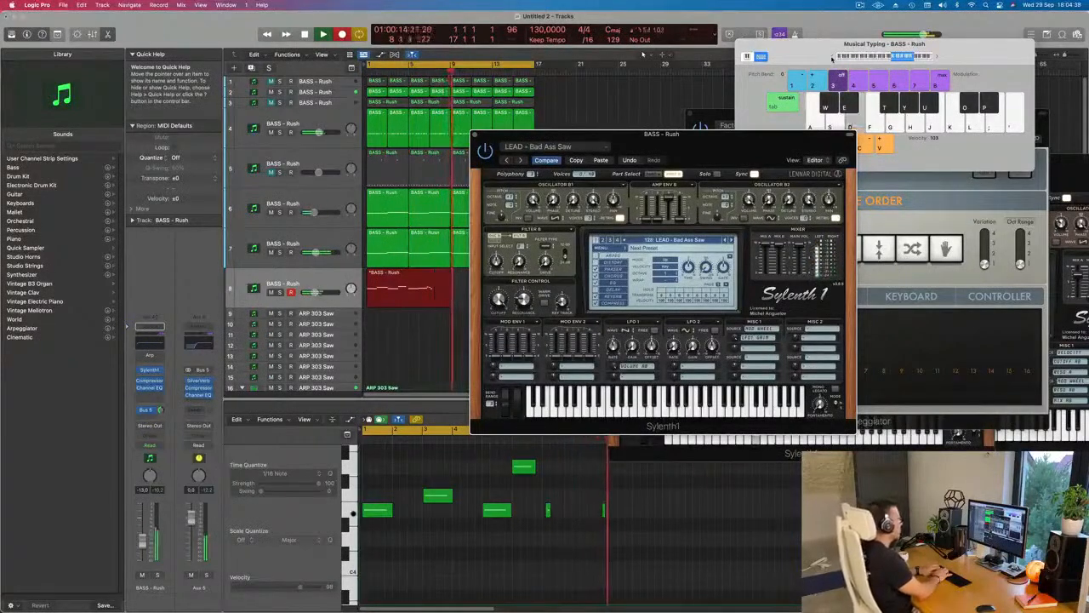
key(g)
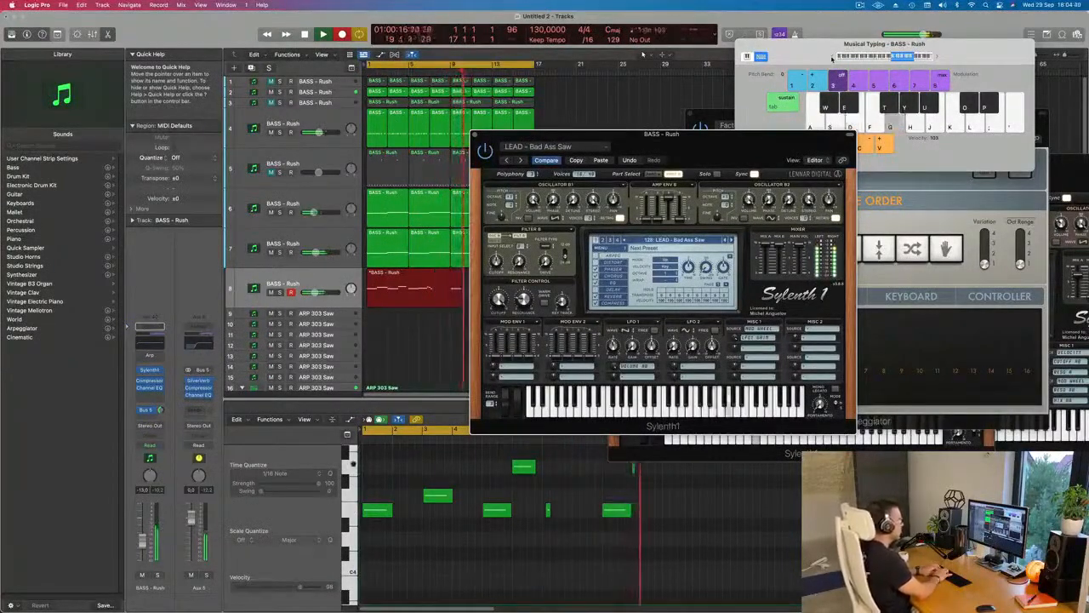
key(k)
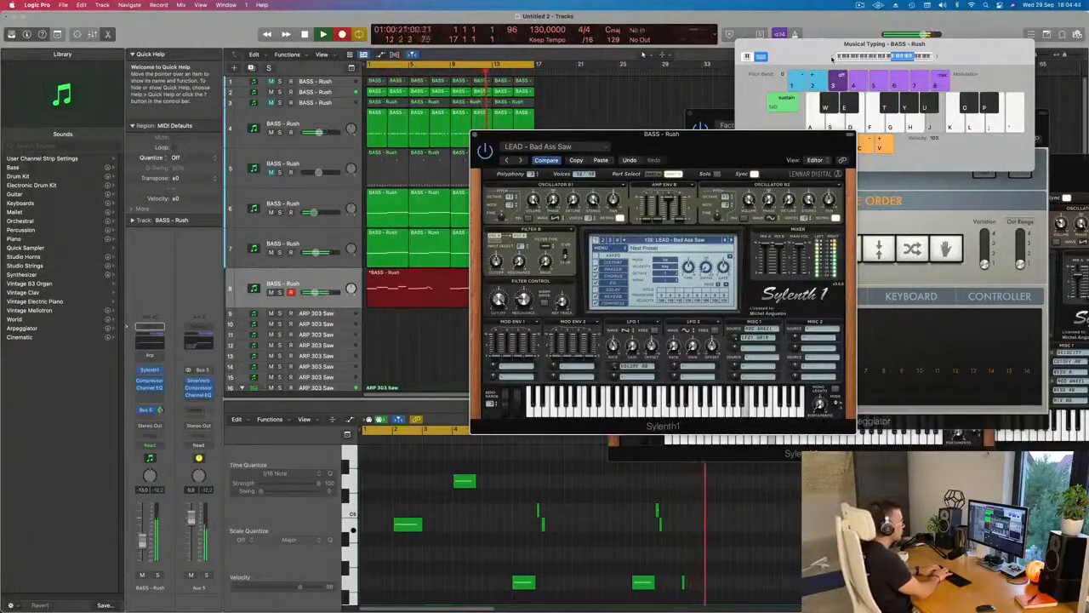
key(space)
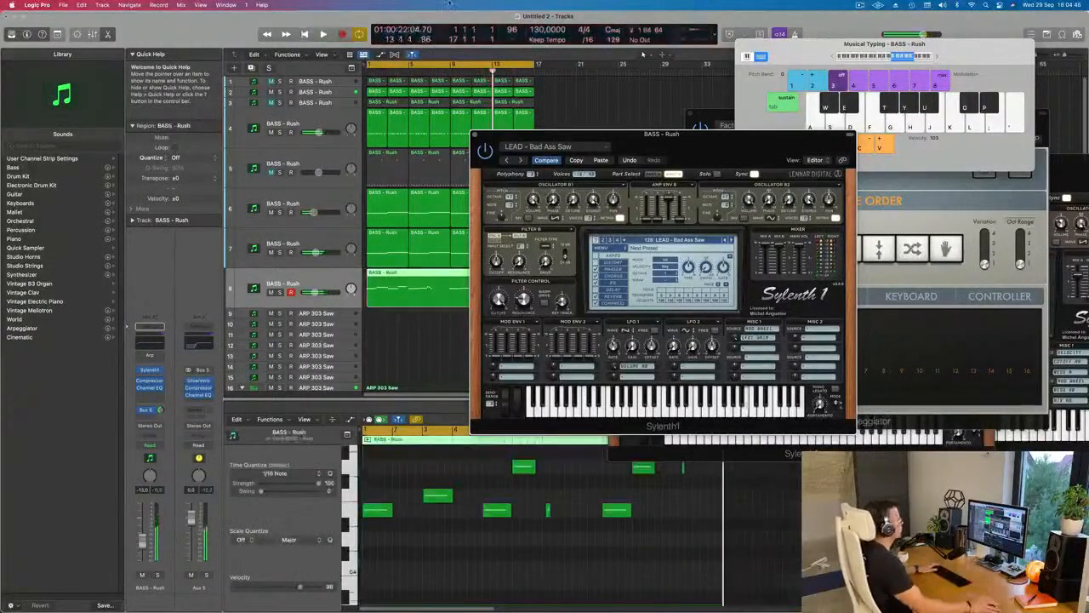
Play back the loop with the recorded lead and move the Sylenth1 window clear of the eighth track's region.
key(space)
click(721, 116)
drag(633, 137, 797, 113)
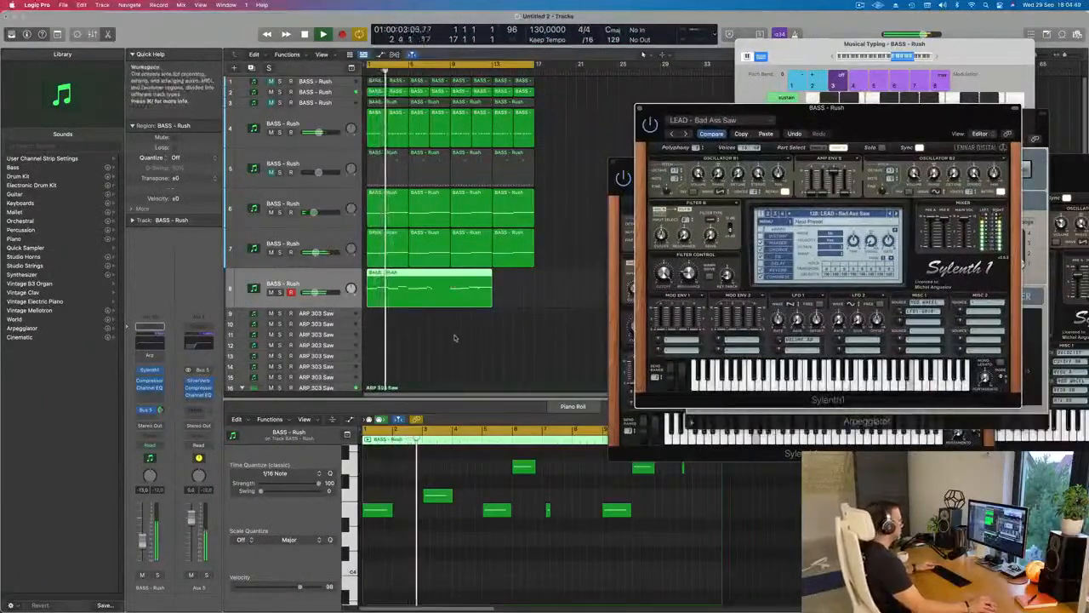
key(super+Left)
key(super+Right)
key(super+Right)
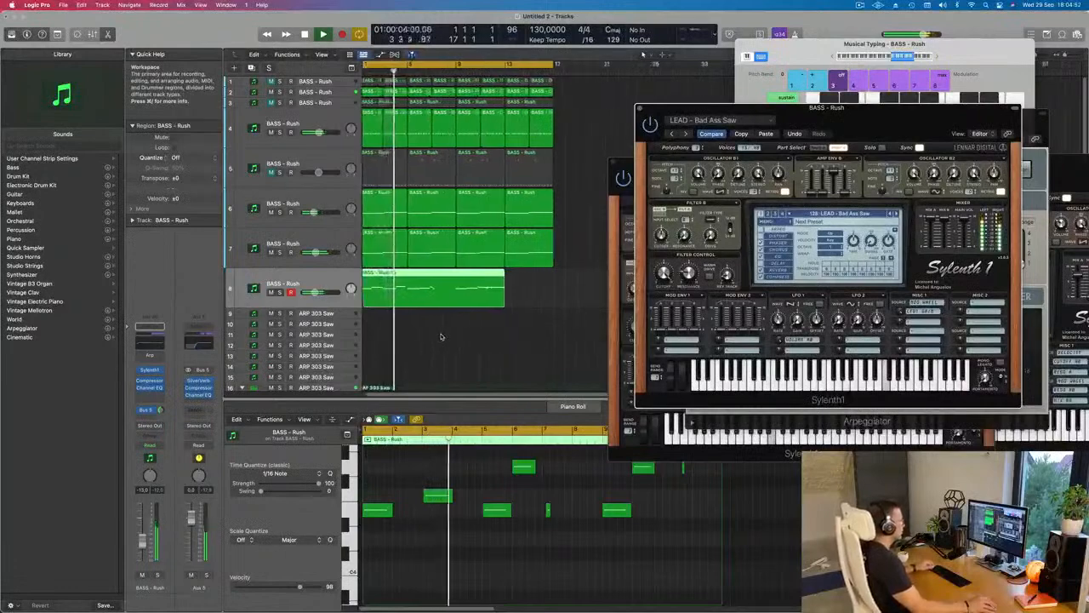
key(super+Left)
key(super+Left)
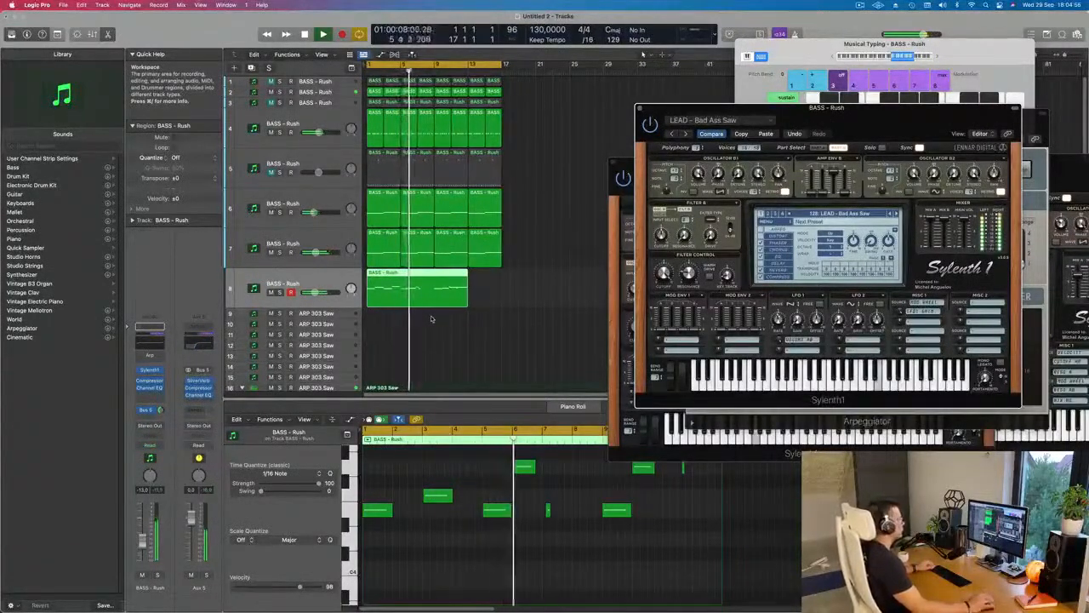
Split the eighth track's lead region at bar 9, splitting the crossing notes, and delete the part before bar 9.
key(super+Right)
key(super+Left)
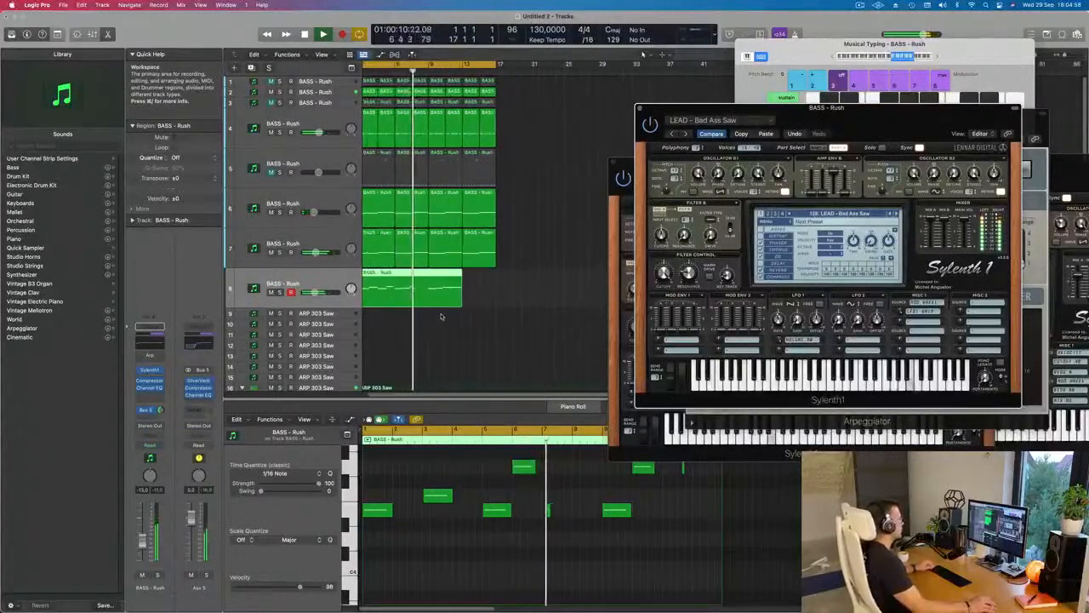
key(super+t)
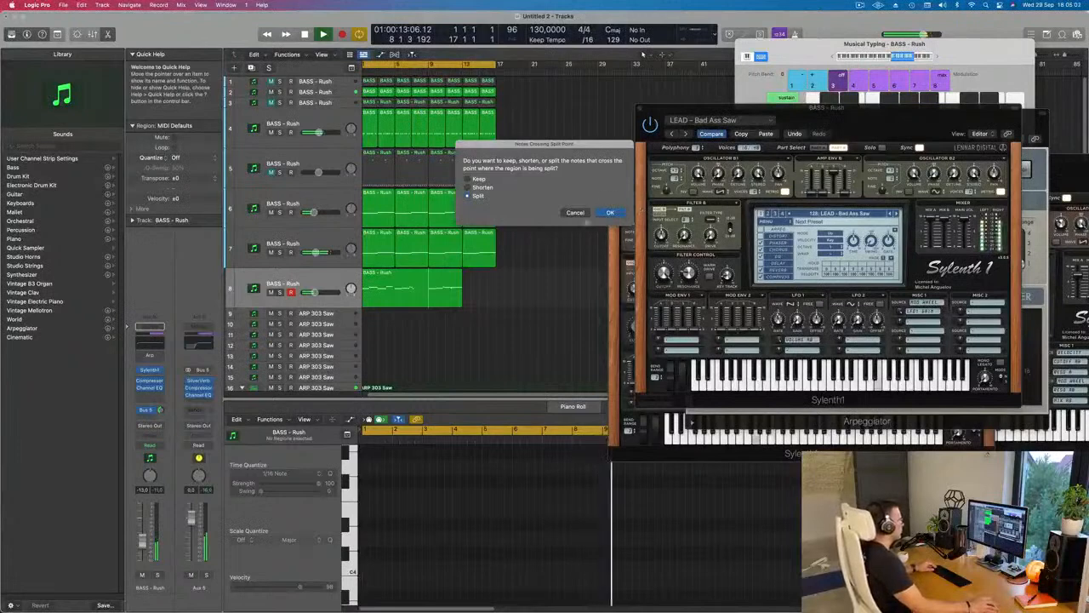
click(606, 213)
click(403, 278)
key(Delete)
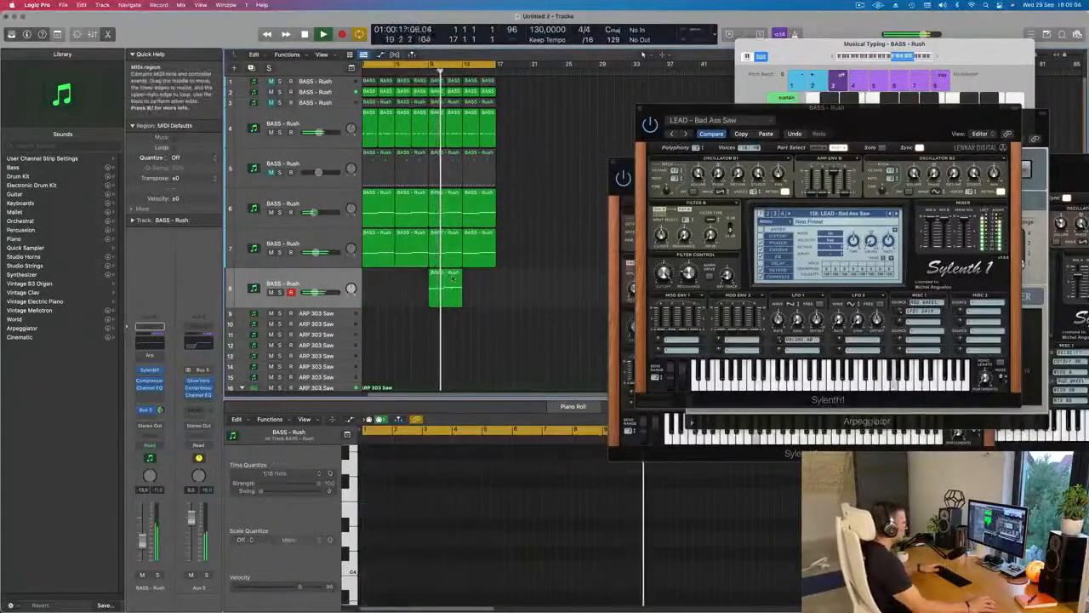
Move the remaining four-bar lead region on the eighth track to bar 1 and restart playback from the beginning.
click(445, 284)
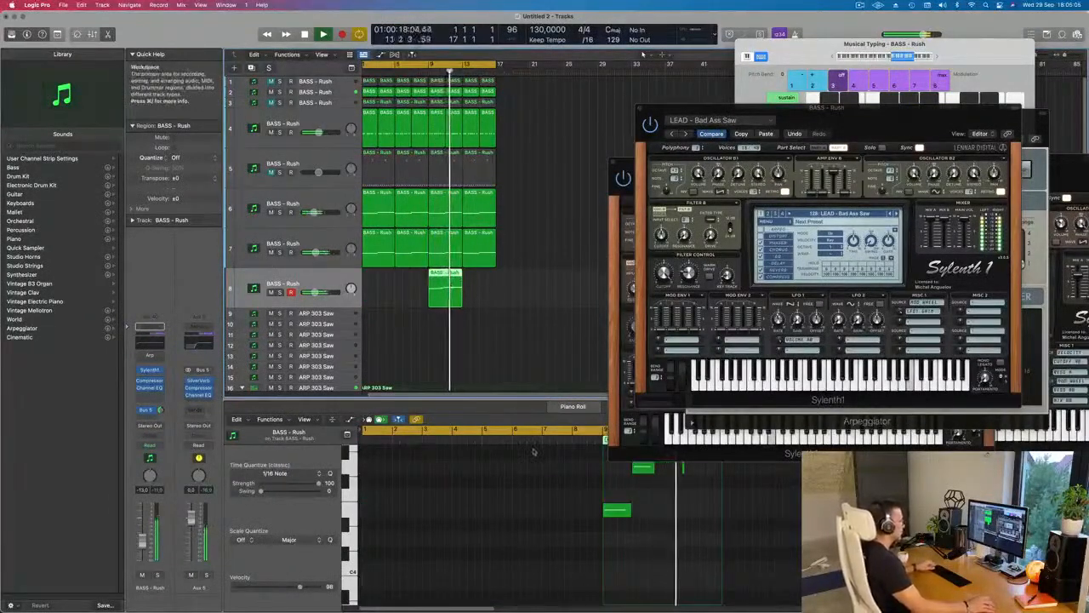
scroll(632, 524, right, 2)
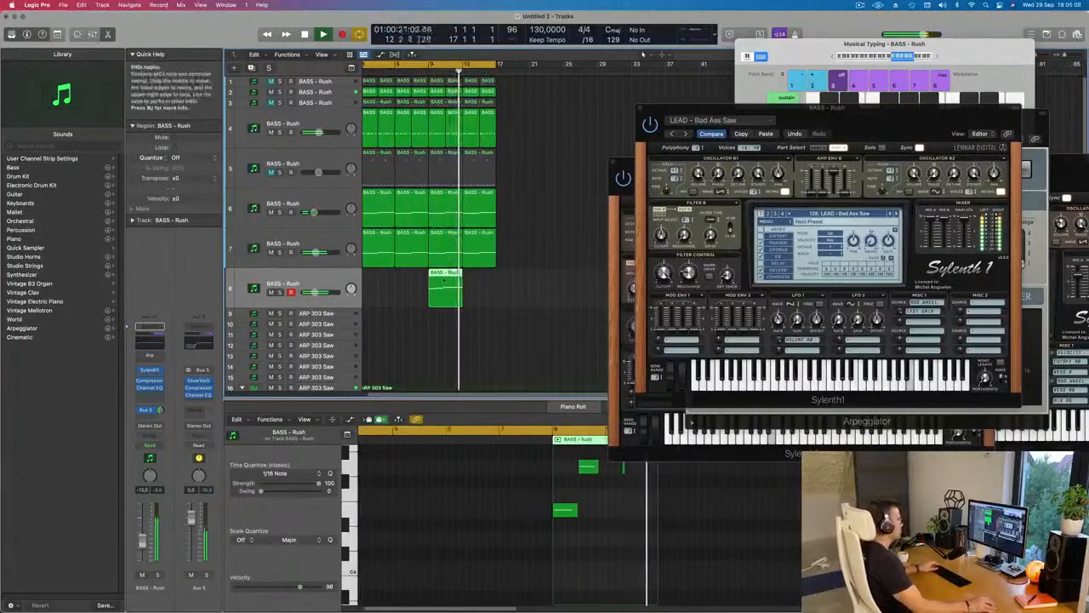
drag(444, 289, 381, 291)
key(Return)
Delete the stray short note below the long high note just after bar 3 in the lead region.
scroll(414, 363, left, 1)
scroll(434, 485, up, 4)
click(396, 498)
key(super+a)
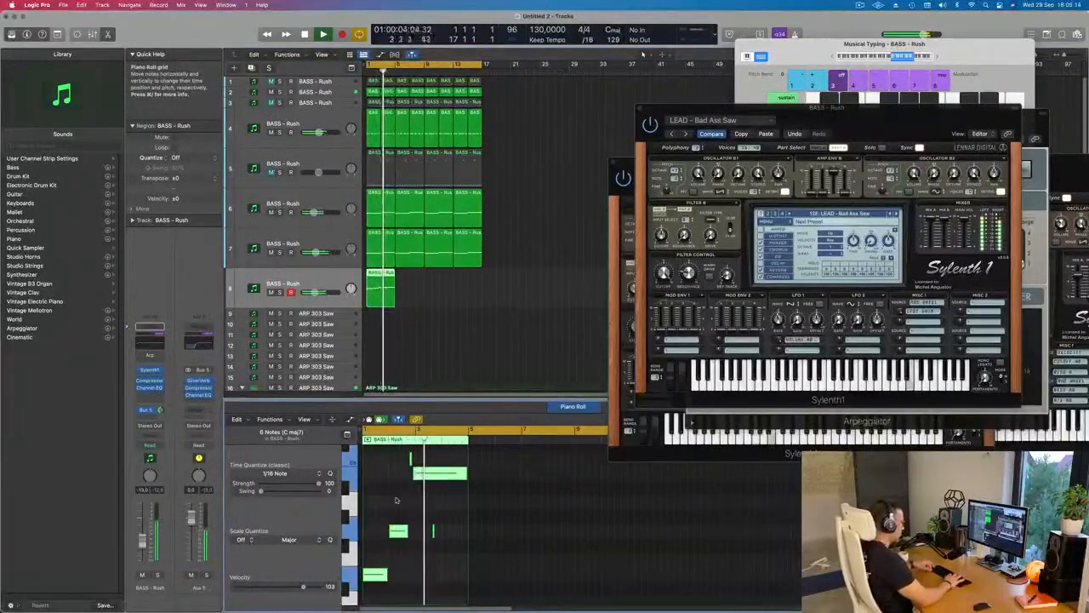
key(Delete)
key(Return)
scroll(397, 500, down, 4)
click(435, 559)
drag(428, 593, 428, 593)
scroll(437, 308, up, 2)
key(space)
Step the eighth track's Sylenth1 back to the LEAD - Acid preset and audition it with the loop.
drag(882, 129, 728, 188)
key(space)
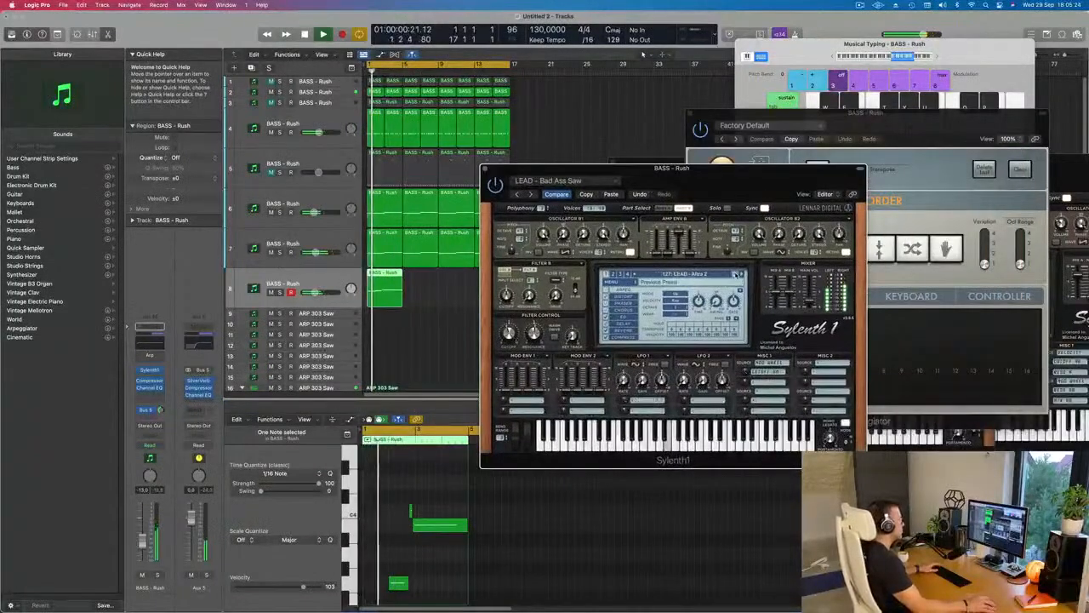
click(737, 274)
key(space)
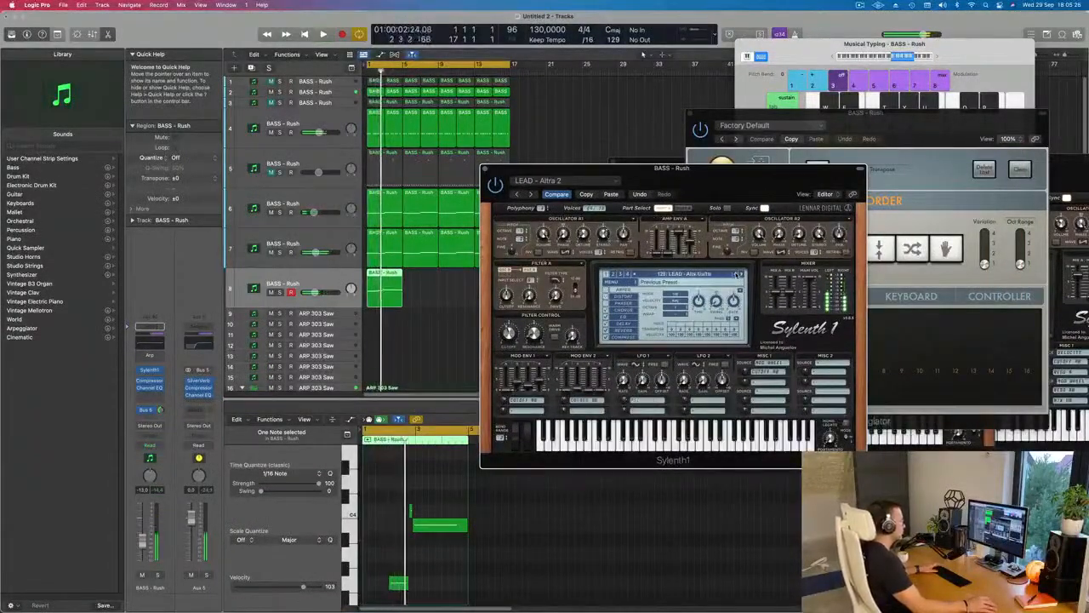
click(737, 274)
click(737, 274)
click(741, 274)
key(space)
key(space)
key(space)
key(space)
Try the eighth track's arpeggiator on and off during playback, and use Compare to return its Sylenth1 to the BASS - Wippenberg sound.
click(141, 355)
click(158, 355)
click(131, 359)
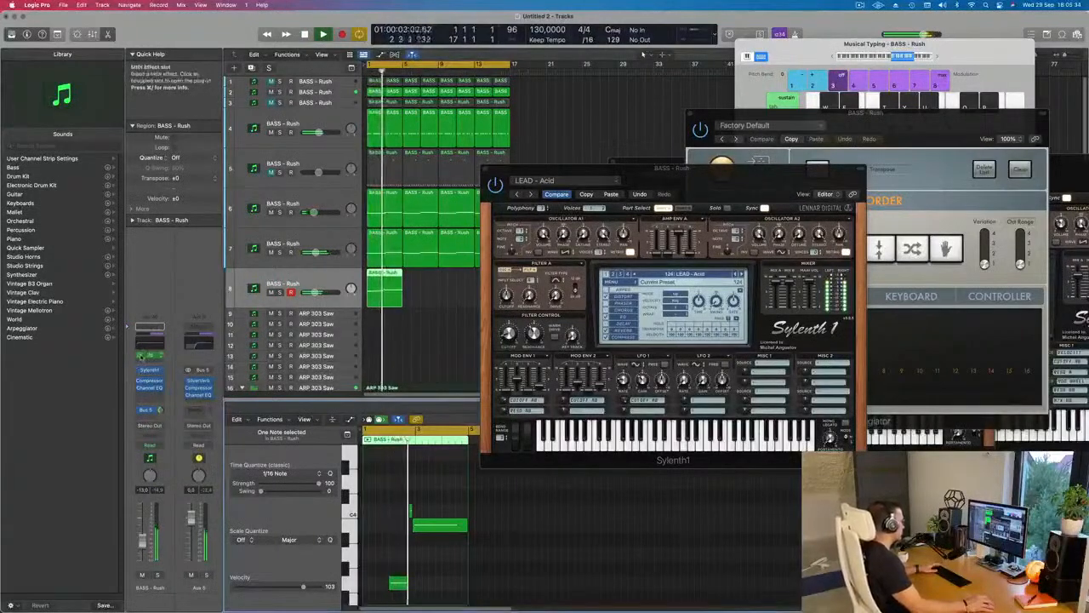
click(139, 355)
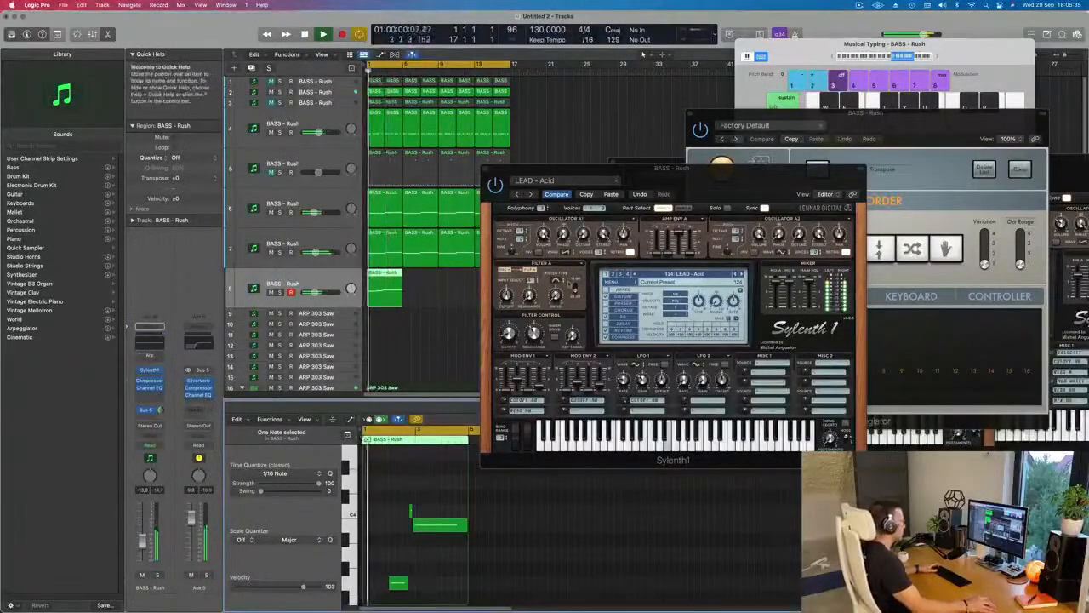
click(561, 195)
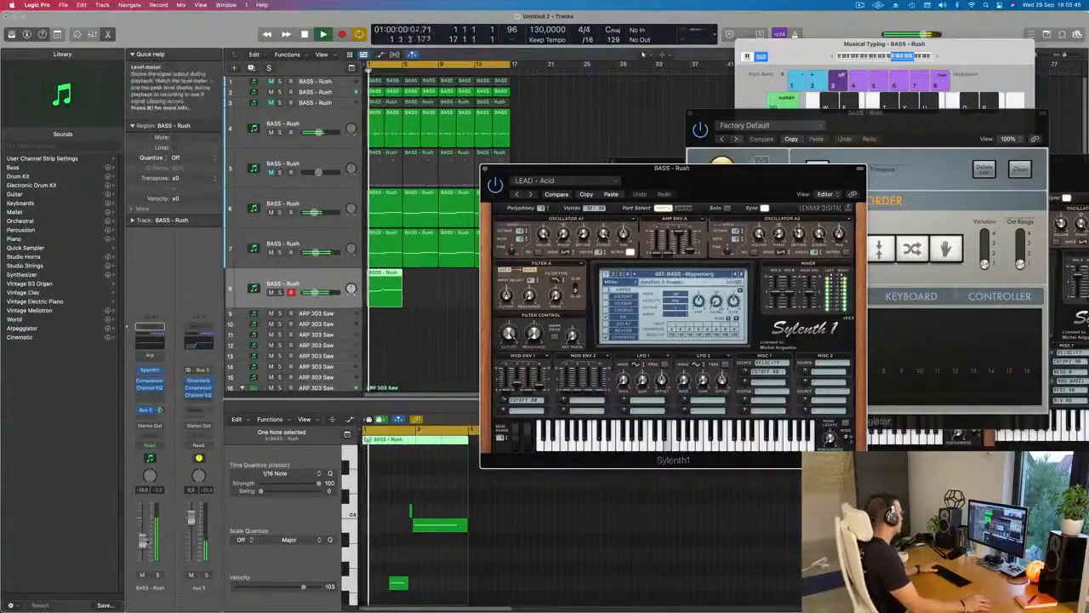
Raise the low cut of the eighth track's Channel EQ to about 426 Hz and move the EQ window aside.
click(150, 388)
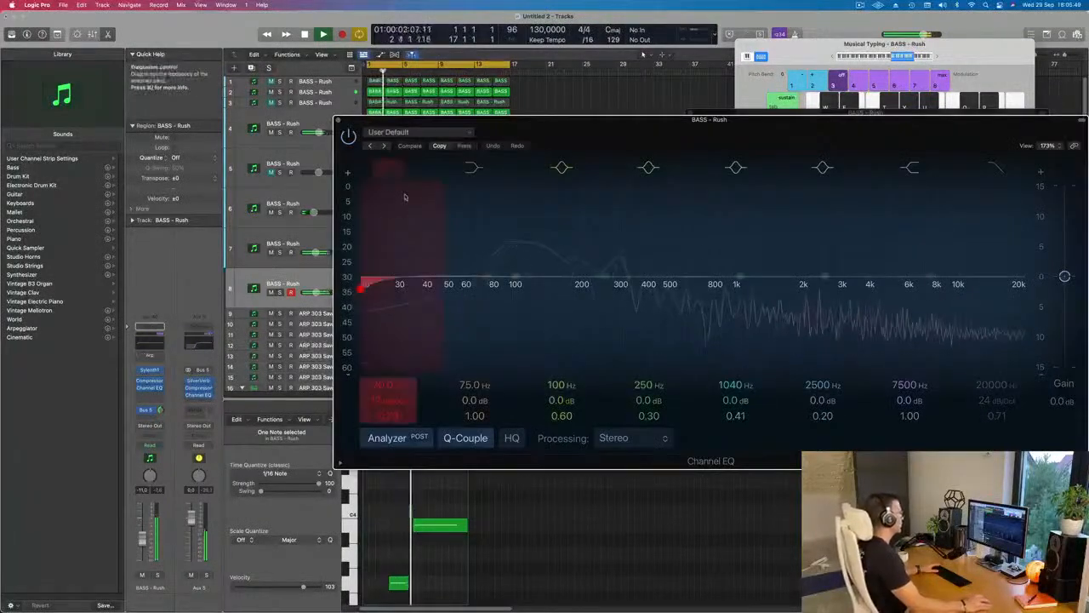
drag(487, 278, 527, 278)
drag(378, 250, 674, 230)
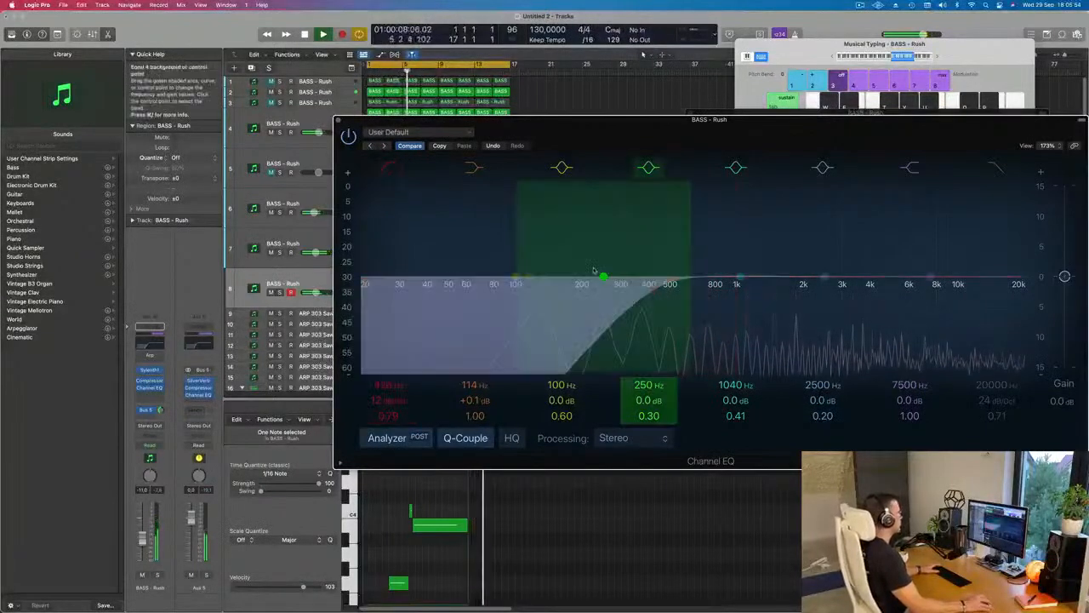
drag(442, 175, 902, 195)
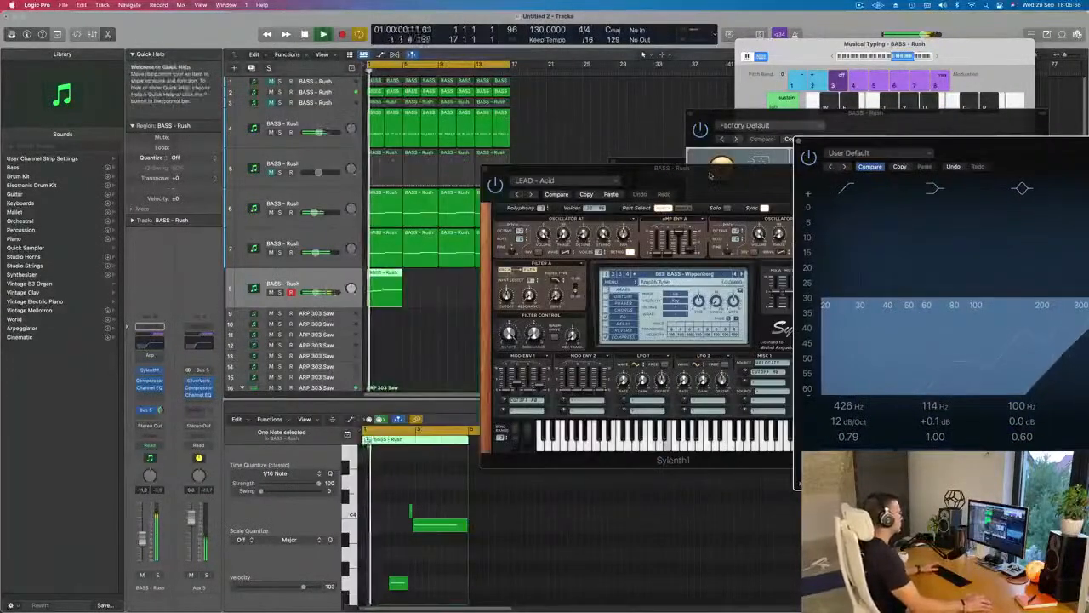
Clear the Sylenth1 window off the arrangement and repeat the four-bar lead region three times to fill the 16-bar loop.
drag(571, 169, 875, 159)
drag(444, 307, 387, 291)
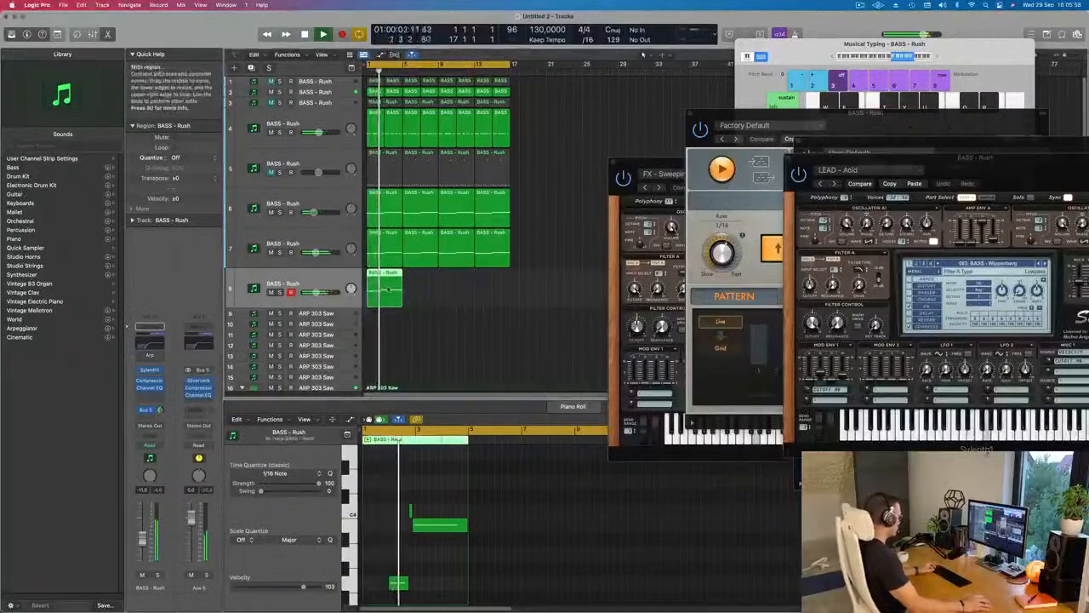
key(super+r)
key(super+r)
key(super+r)
scroll(416, 296, down, 5)
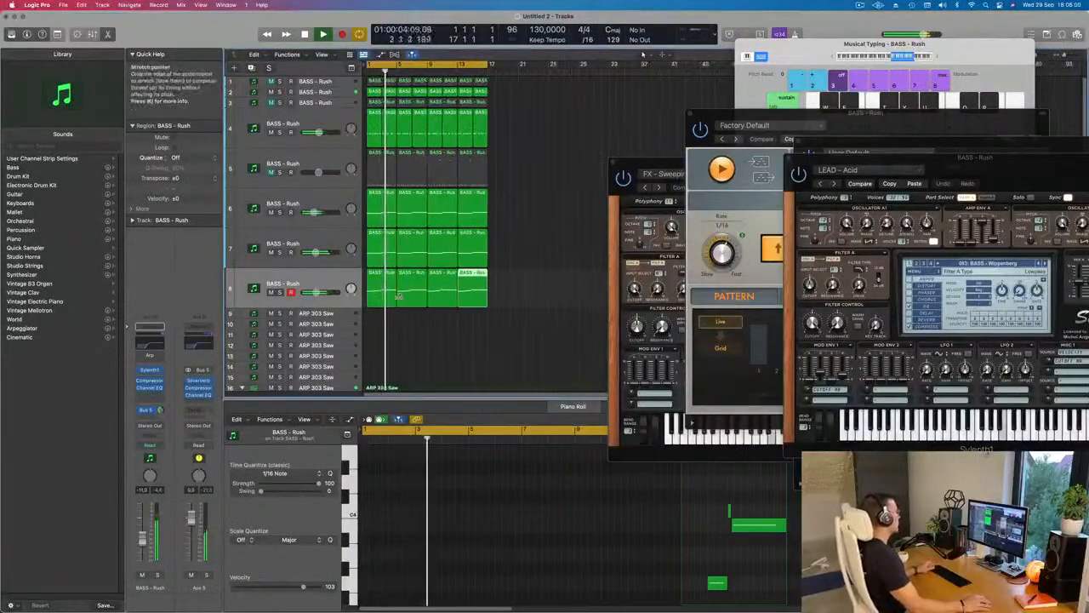
Play the loop with the repeated lead and examine the notes of its second region in the Piano Roll.
click(416, 294)
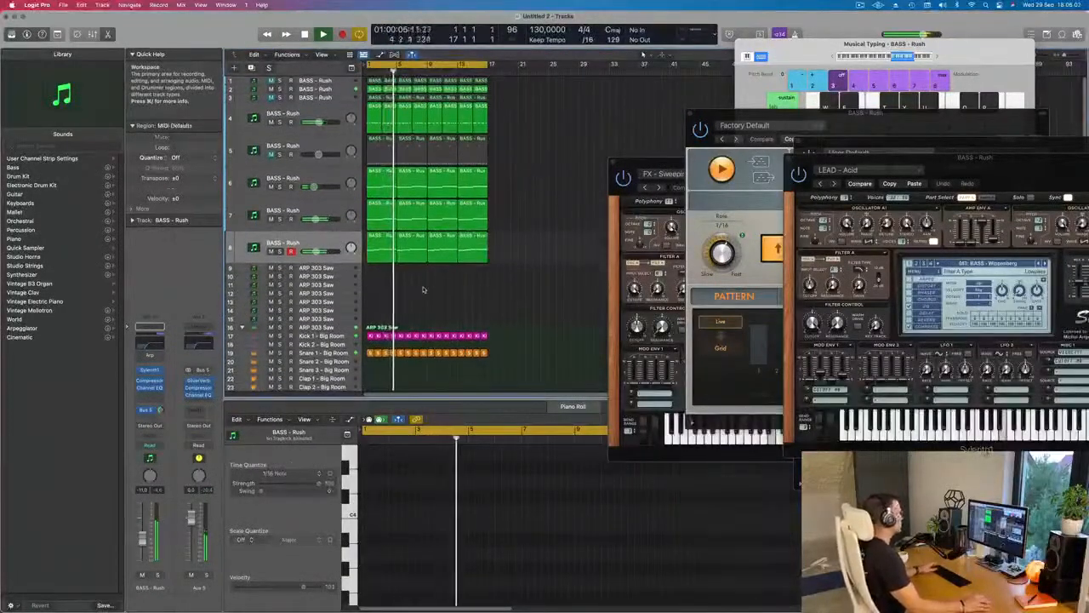
scroll(434, 295, down, 2)
scroll(430, 294, up, 2)
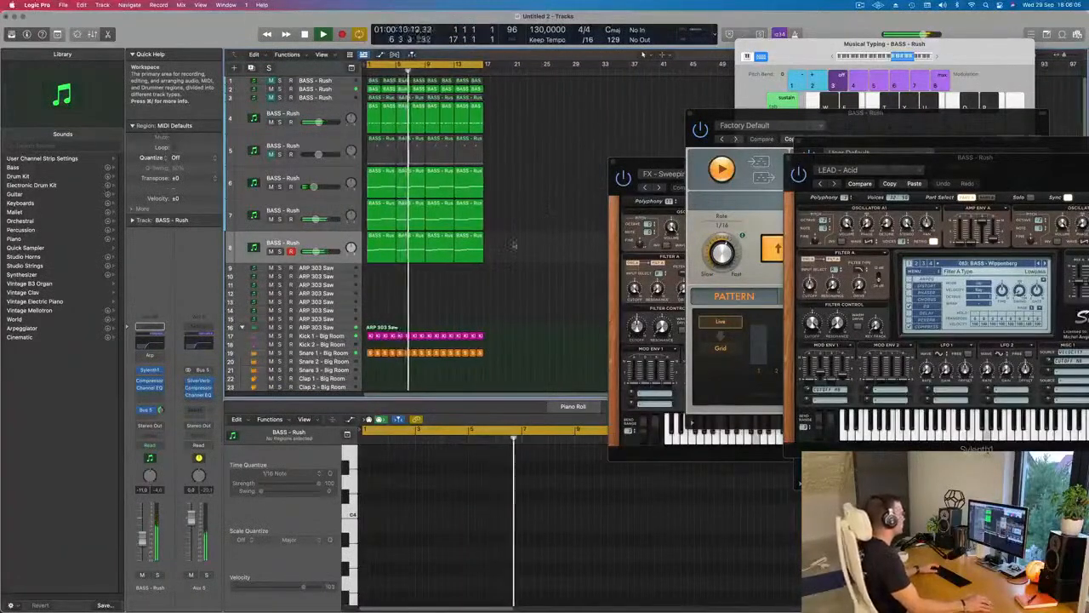
click(408, 247)
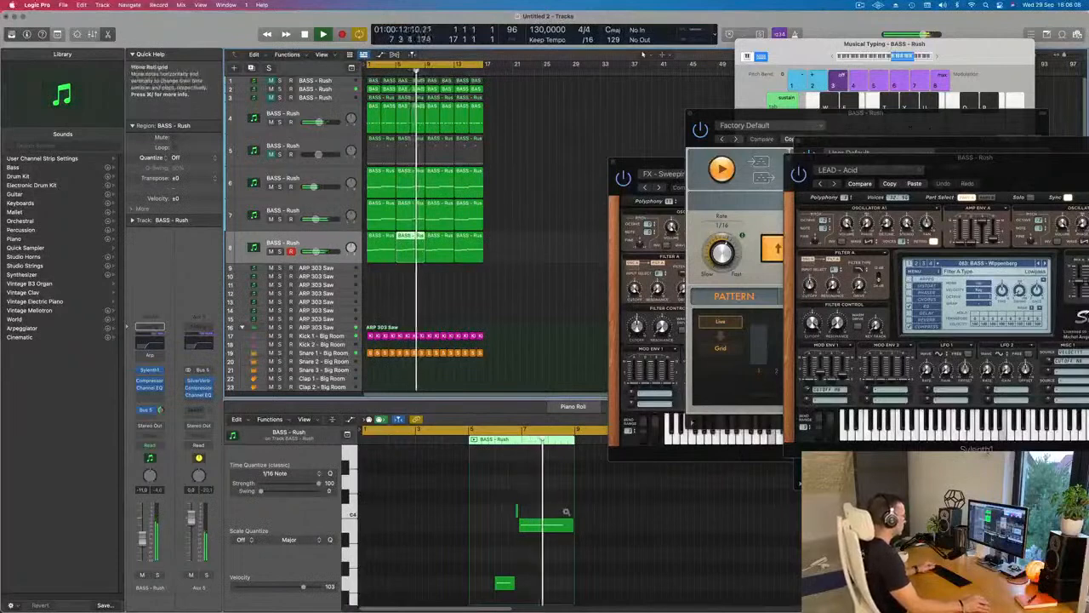
scroll(567, 511, up, 4)
scroll(571, 524, down, 3)
key(space)
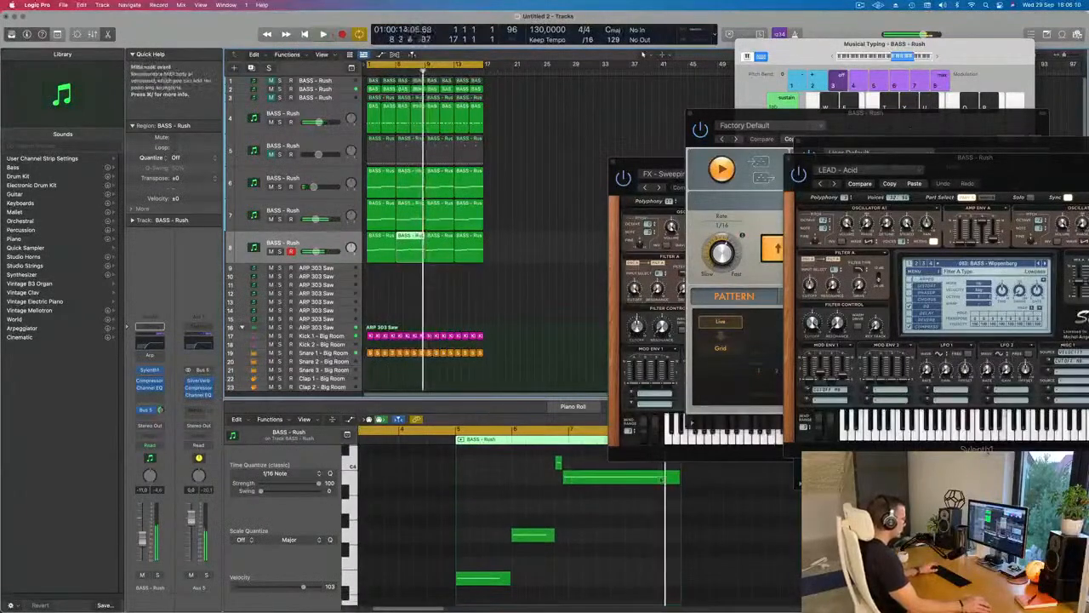
key(space)
Shorten the long high note in the first lead region and copy the region's second note into the freed end of bar 4.
click(382, 248)
key(space)
key(space)
click(574, 478)
drag(587, 478, 559, 479)
drag(443, 536, 588, 539)
scroll(425, 511, down, 2)
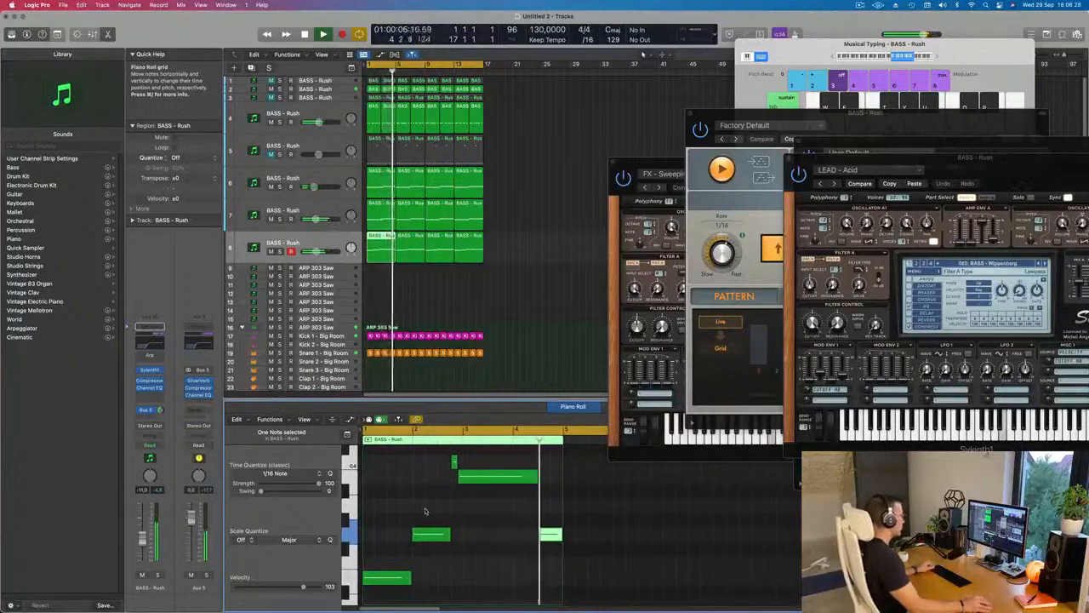
scroll(426, 512, down, 1)
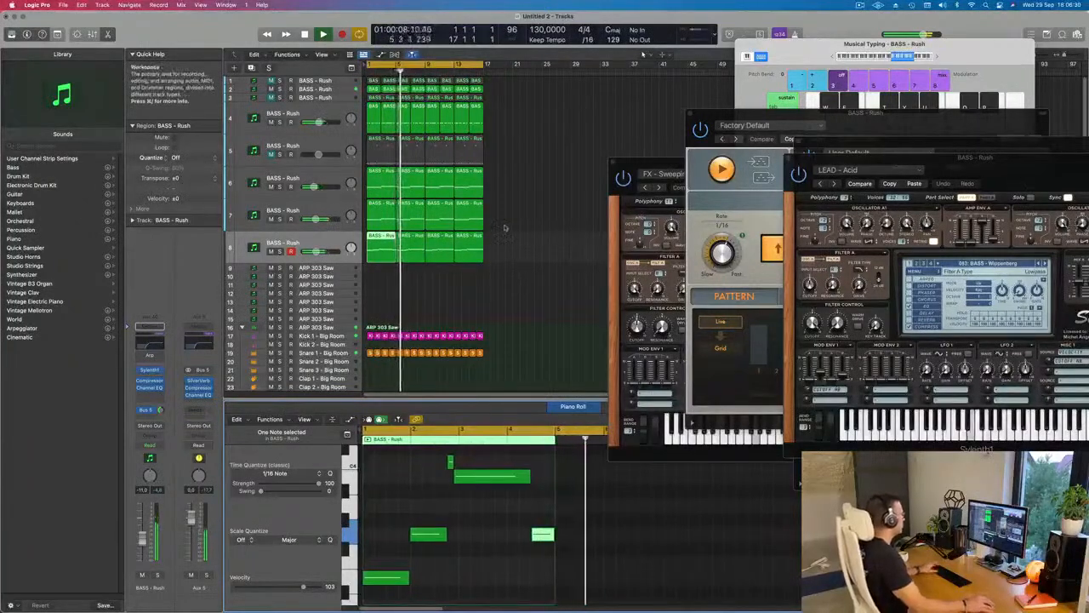
Compare the mix with the seventh track muted and unmuted, and inspect that track's Sylenth1 during playback.
click(270, 219)
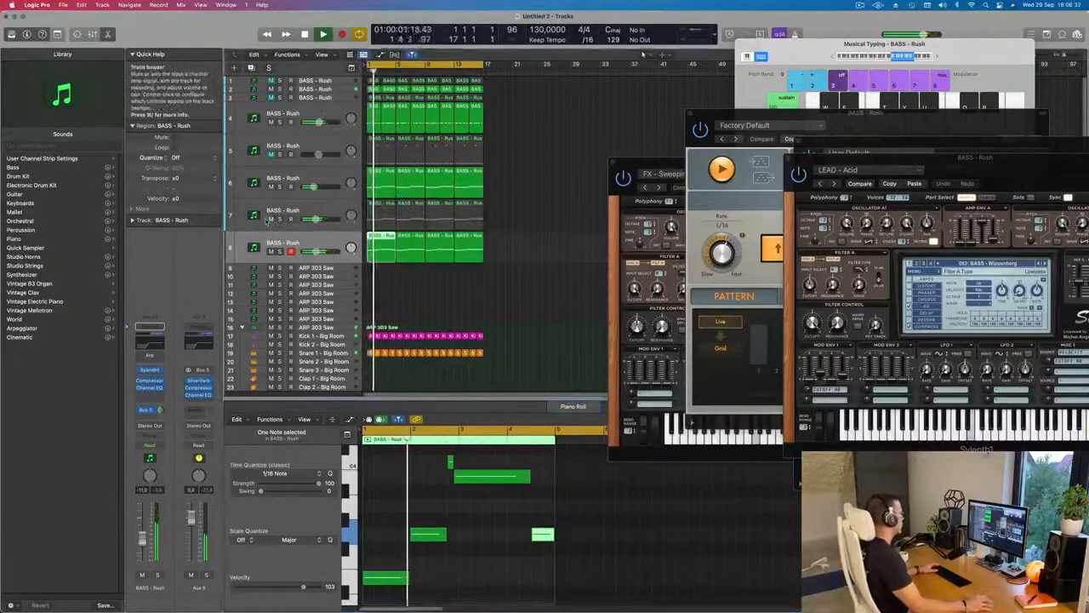
click(270, 219)
key(space)
click(313, 211)
key(space)
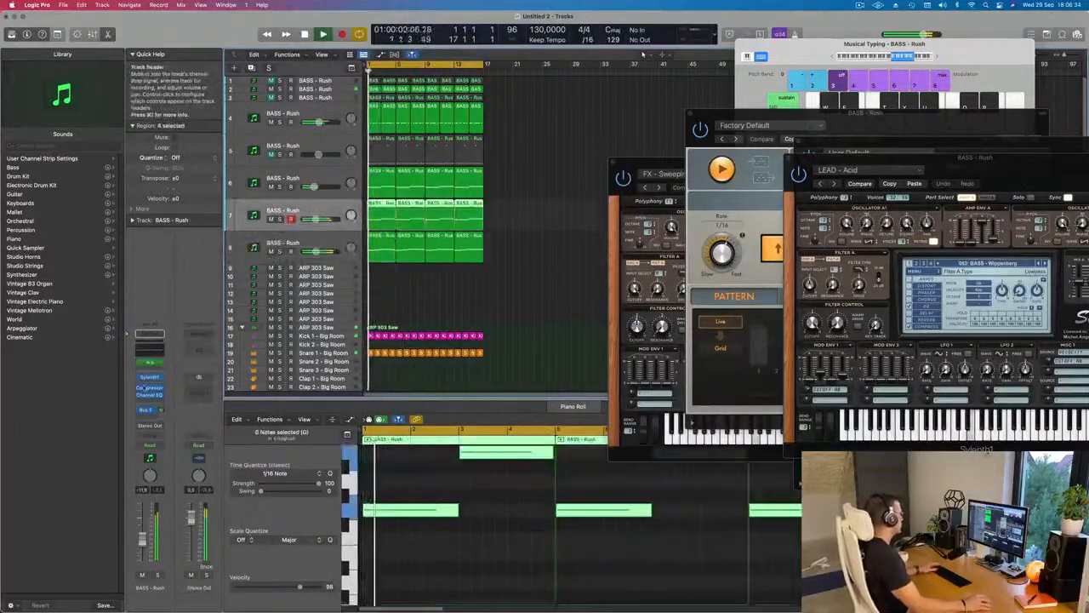
click(149, 371)
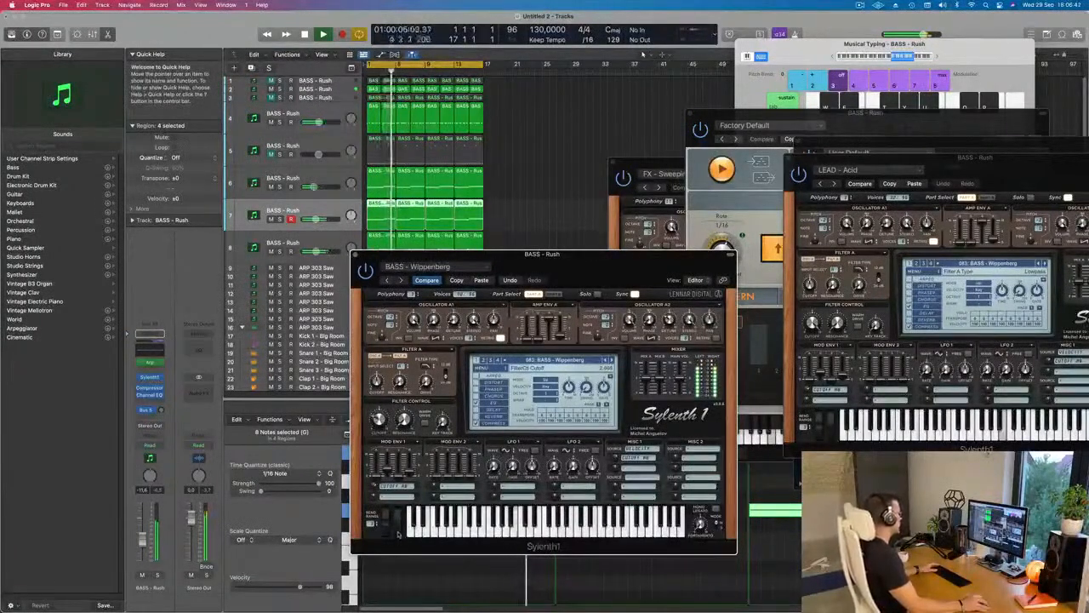
click(353, 259)
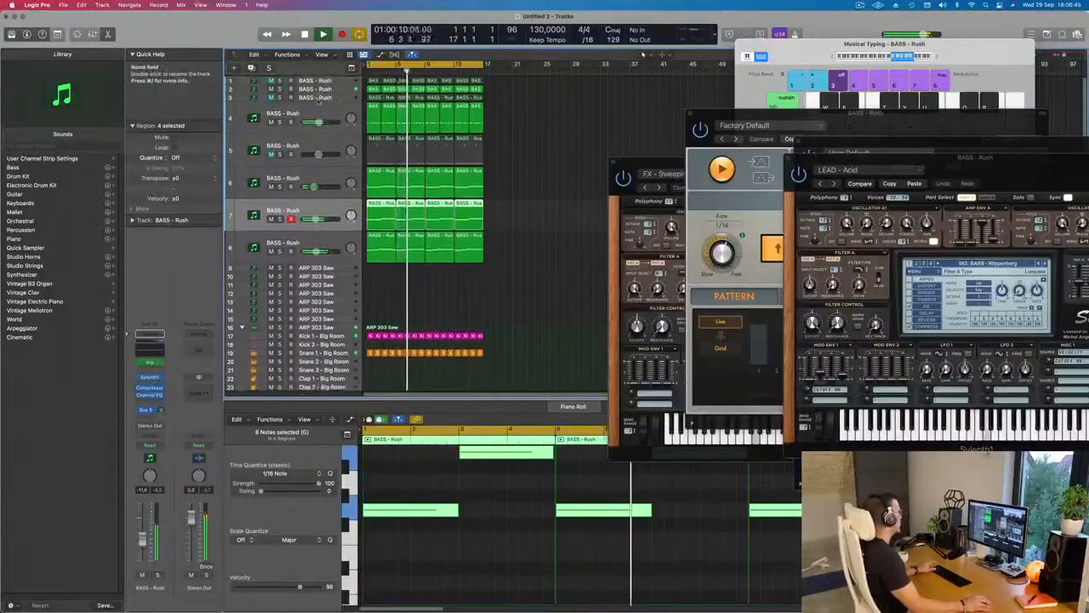
Listen to the fourth and second tracks soloed in turn, and replay the full loop from the start with the second track selected.
click(279, 121)
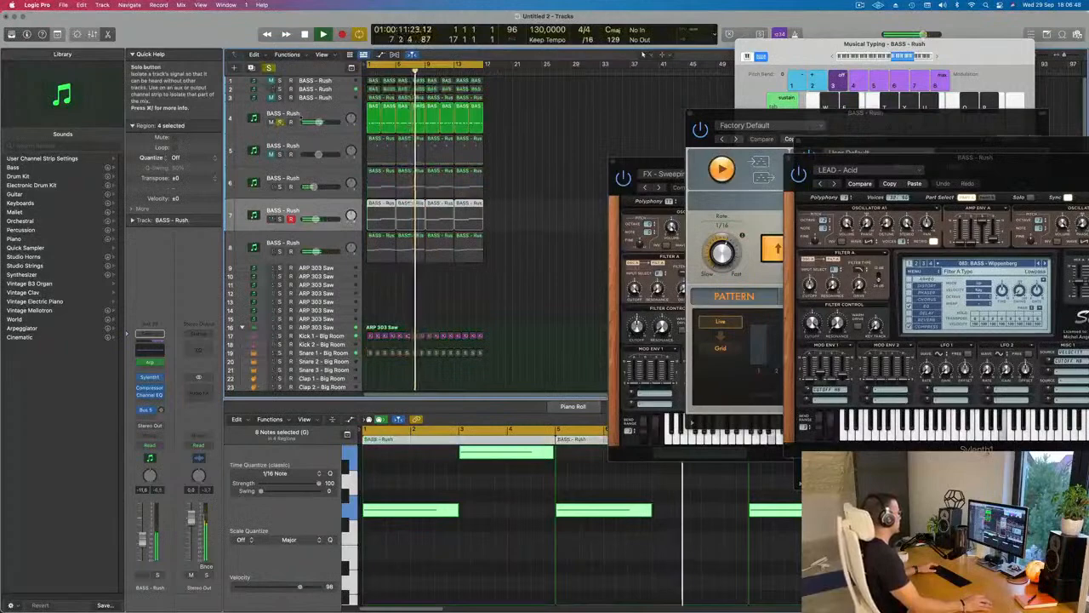
click(280, 121)
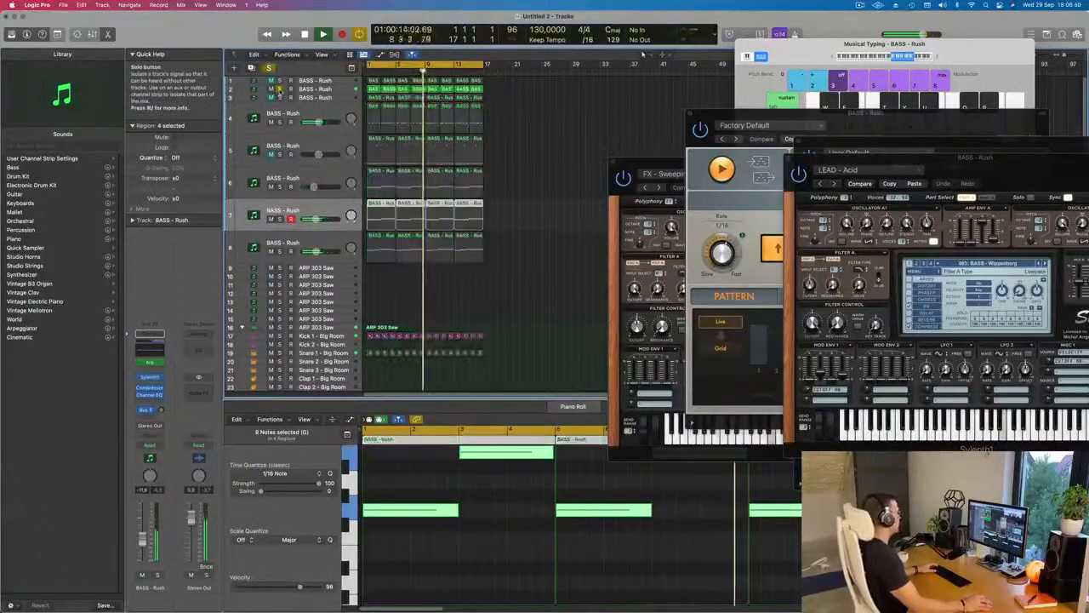
click(315, 89)
key(Return)
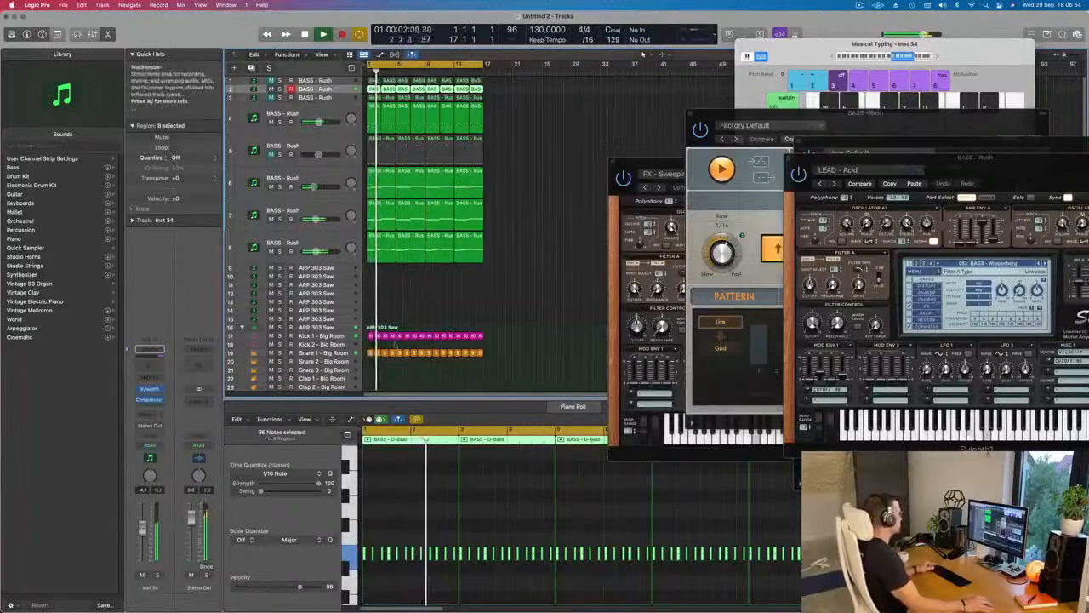
scroll(391, 279, up, 2)
scroll(391, 279, down, 2)
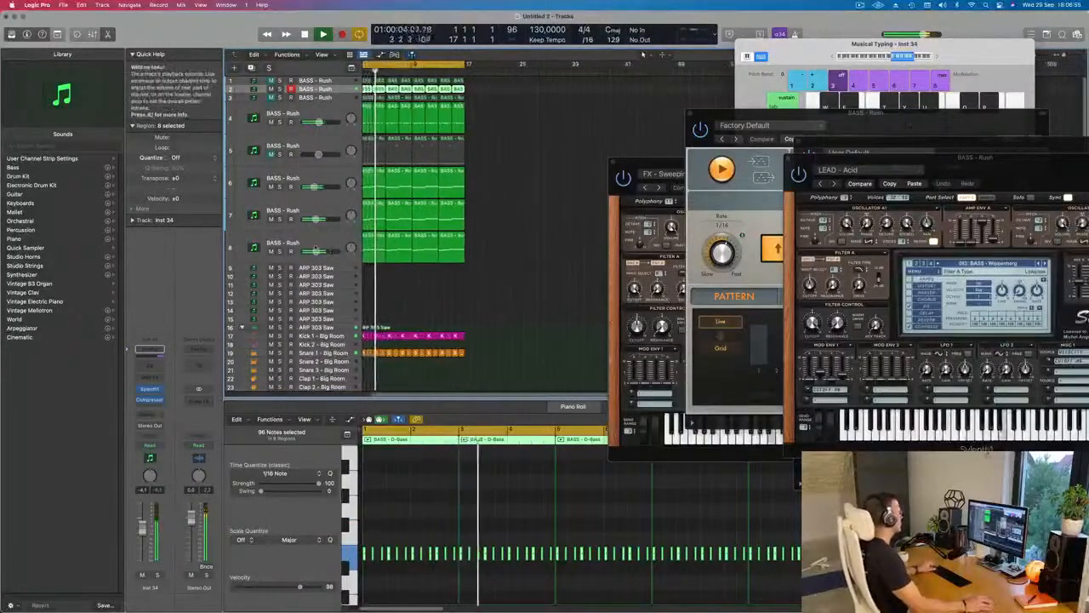
Duplicate the eighth track with its settings as a new ninth track and open the new track's Sylenth1 during playback.
click(257, 244)
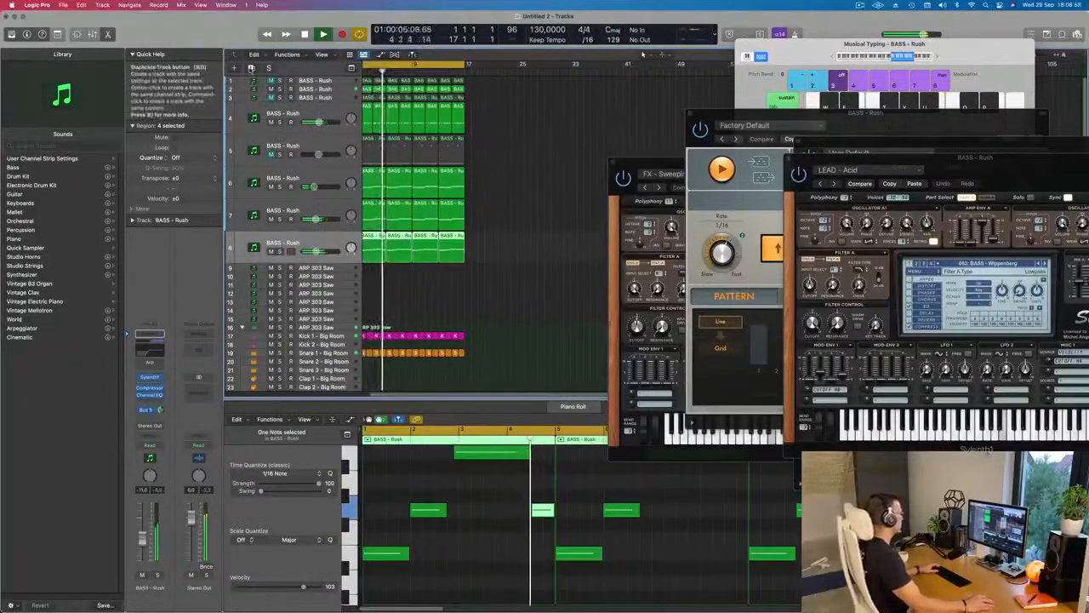
key(super+d)
key(space)
key(space)
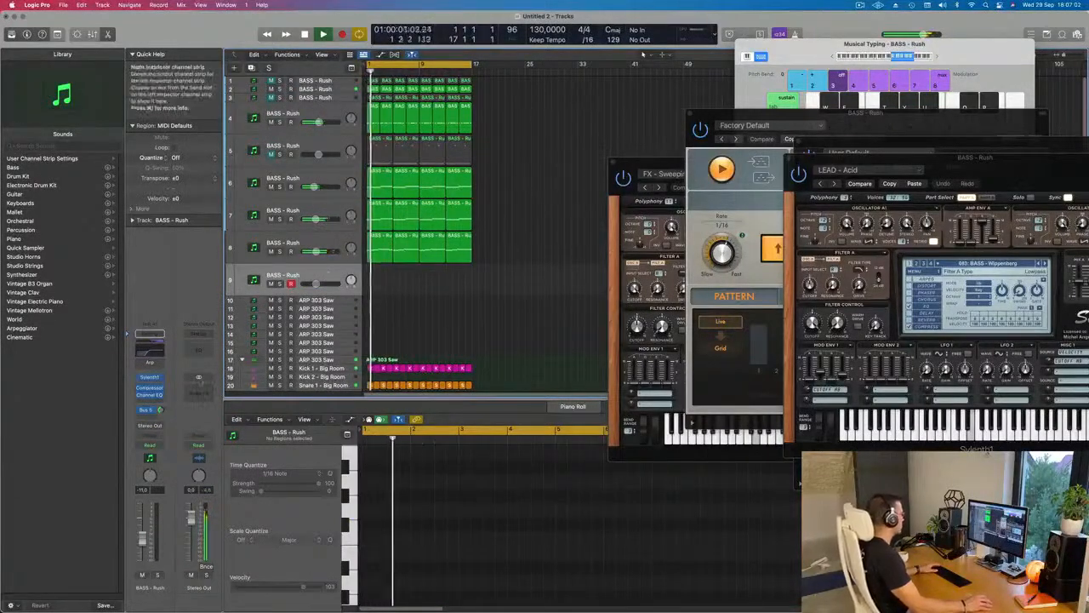
click(150, 377)
drag(610, 133, 590, 134)
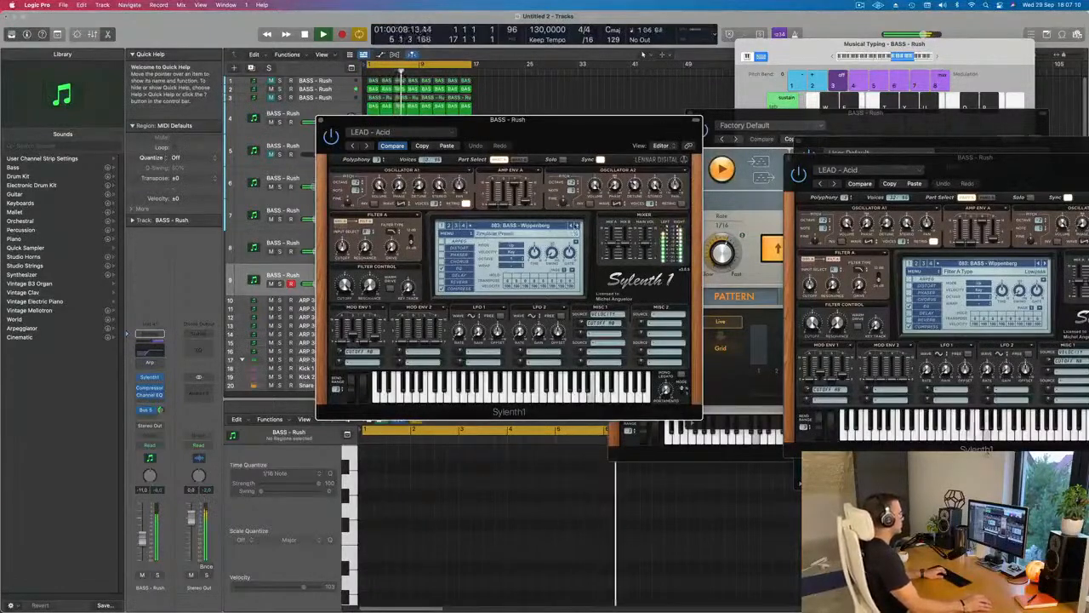
Browse the ninth track's Sylenth1 back through the BASS presets to Voc Bass and switch to LEAD preset 125.
click(571, 225)
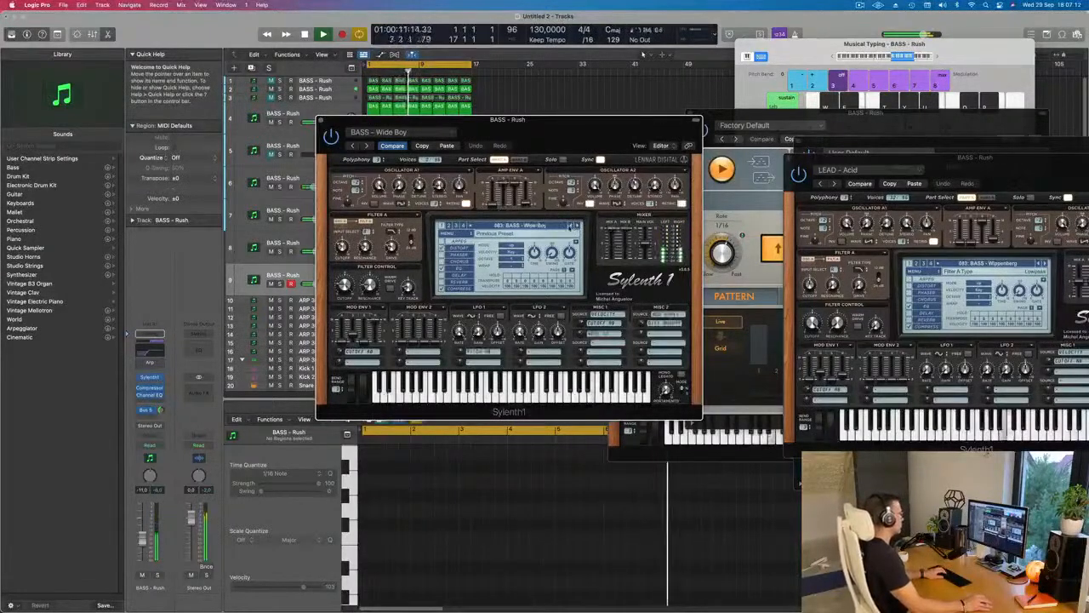
click(572, 225)
click(522, 226)
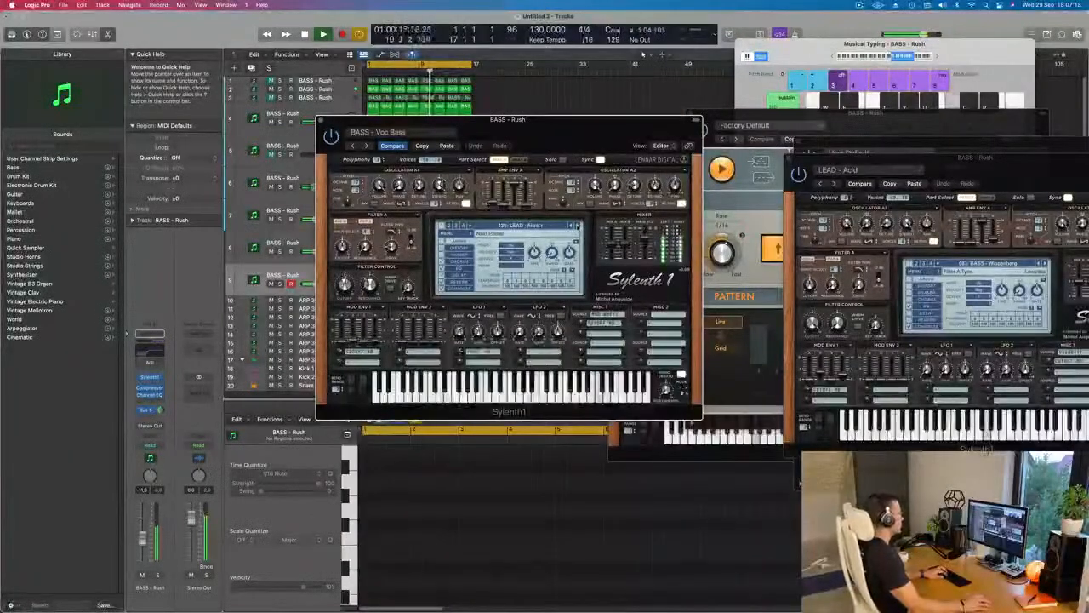
Switch the ninth track's Sylenth1 to the LEAD - Bad Ass Saw preset and lower the track volume to about -13.6 dB.
click(575, 225)
click(577, 226)
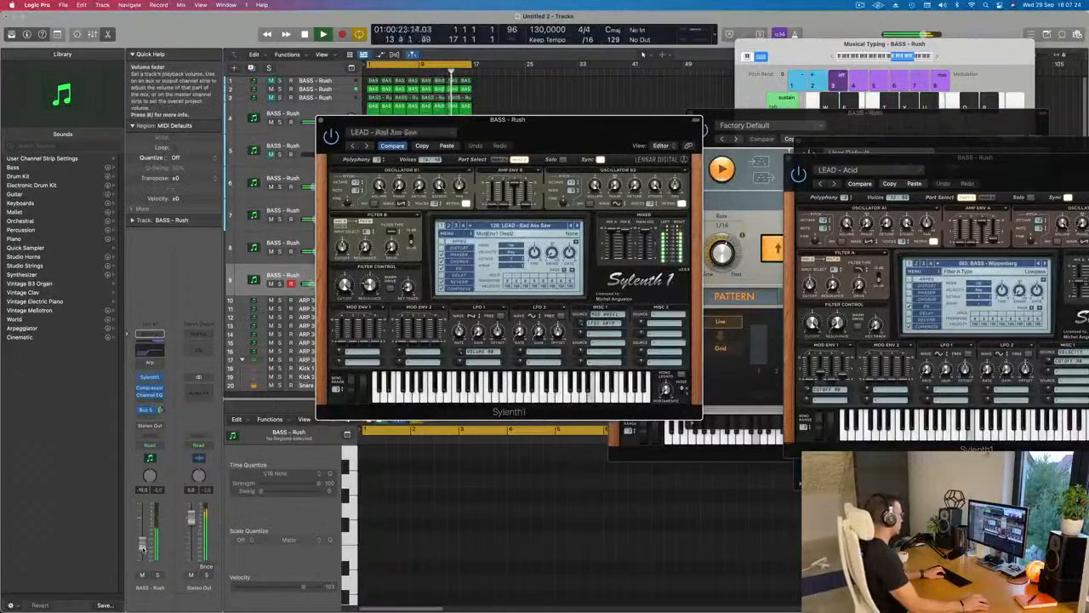
drag(143, 550, 143, 549)
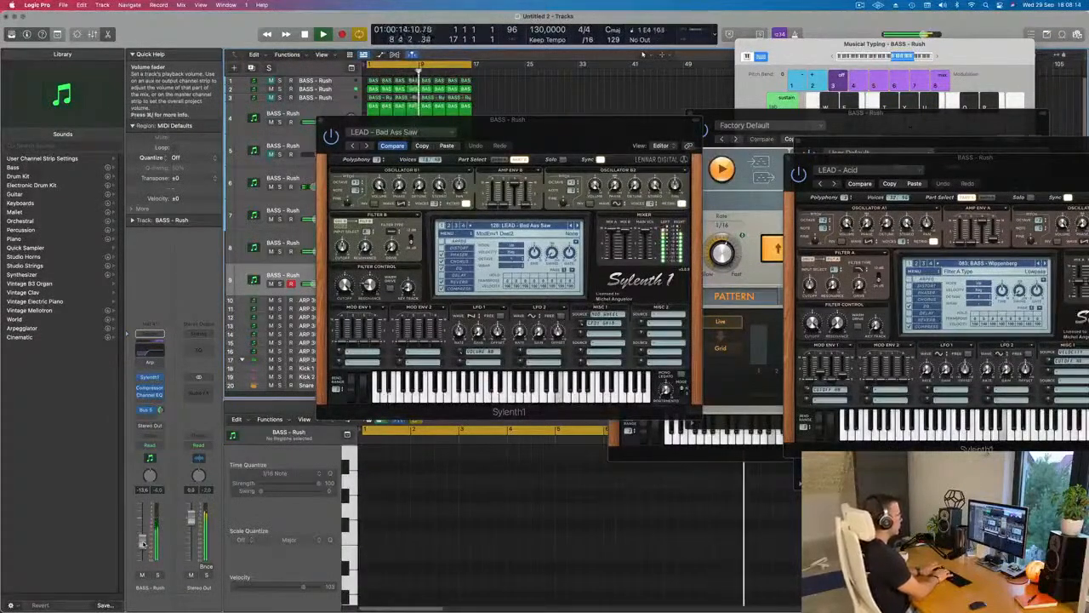
Record a four-bar lead part on the ninth track from the start of the loop using Musical Typing.
key(r)
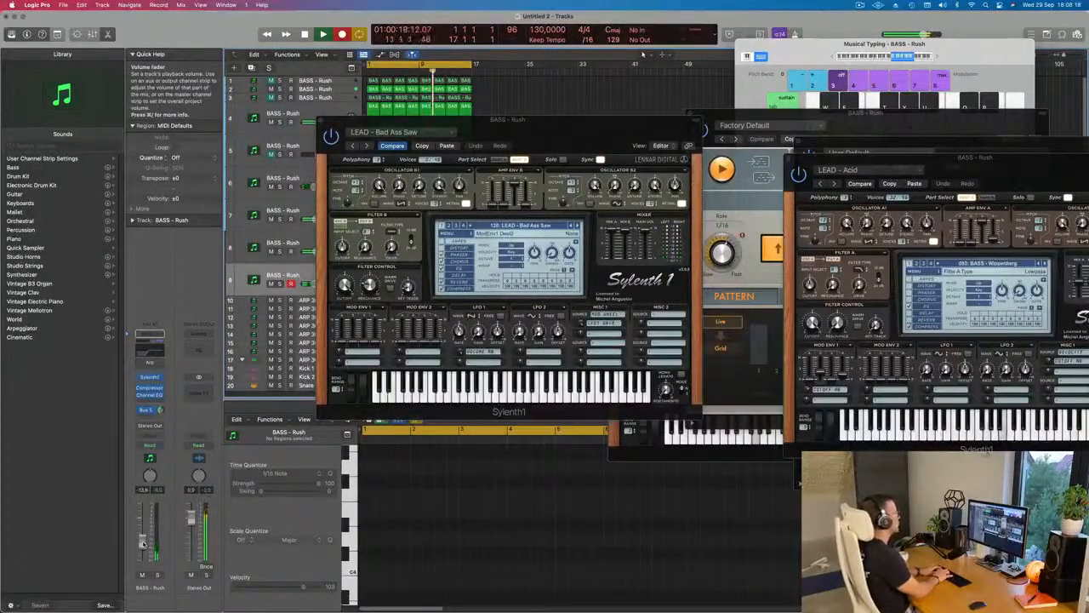
key(space)
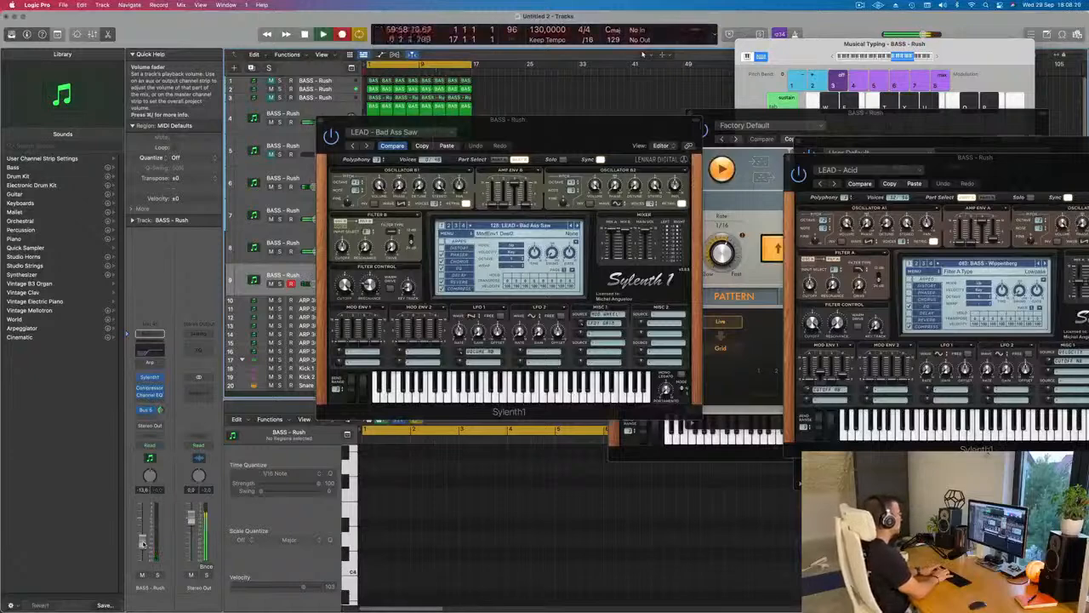
key(d)
key(d)
key(d)
key(d)
key(d)
key(l)
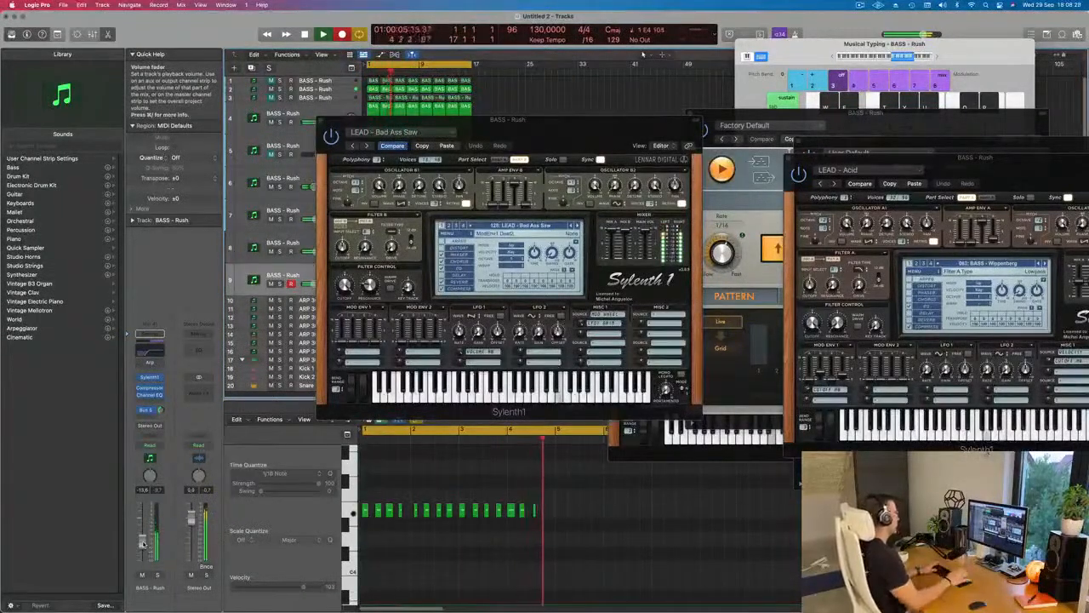
key(space)
Move the Sylenth1 window clear of the piano roll and select all notes of the recorded lead region.
drag(569, 137, 1055, 110)
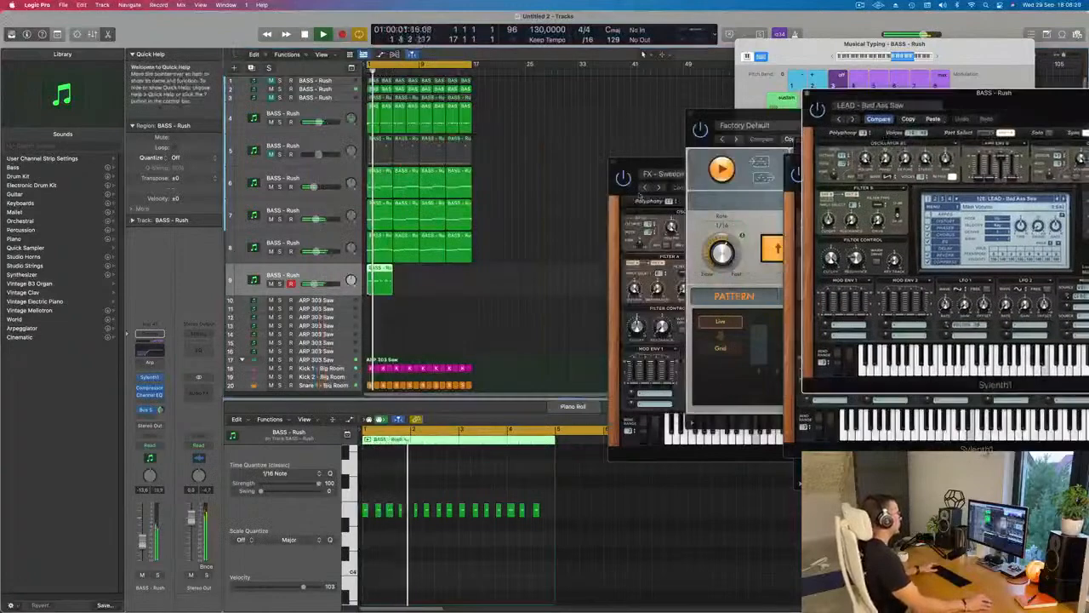
scroll(494, 497, up, 5)
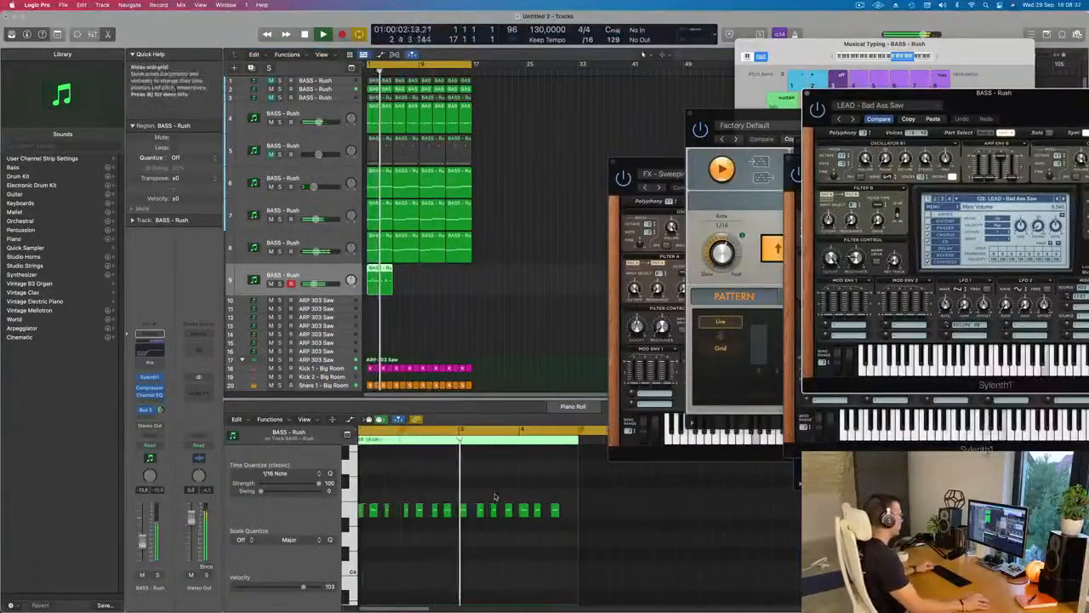
scroll(506, 495, down, 3)
scroll(506, 489, up, 2)
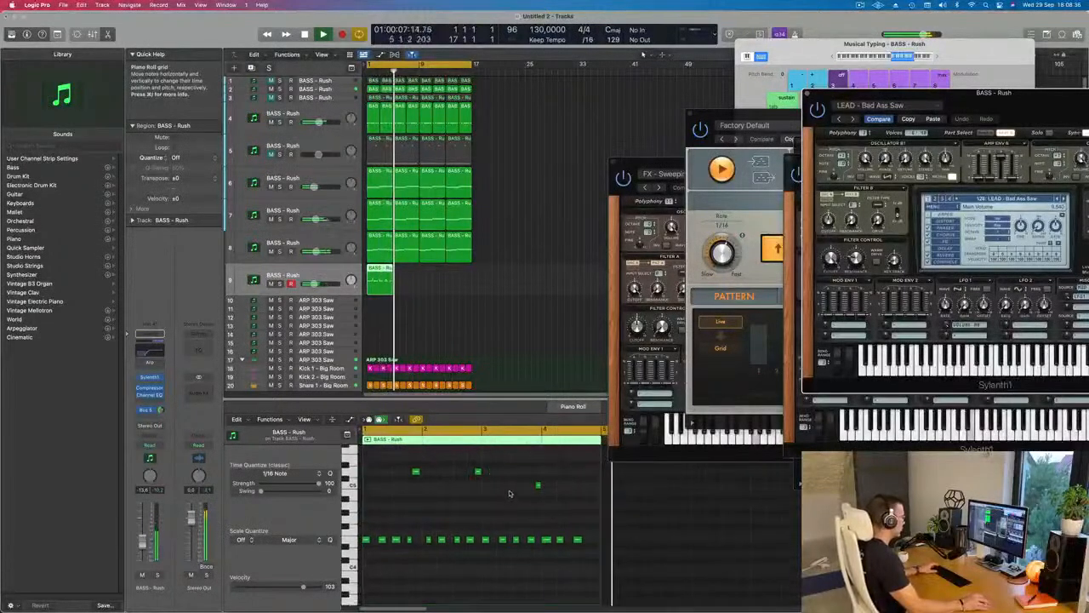
click(478, 472)
drag(488, 473, 525, 473)
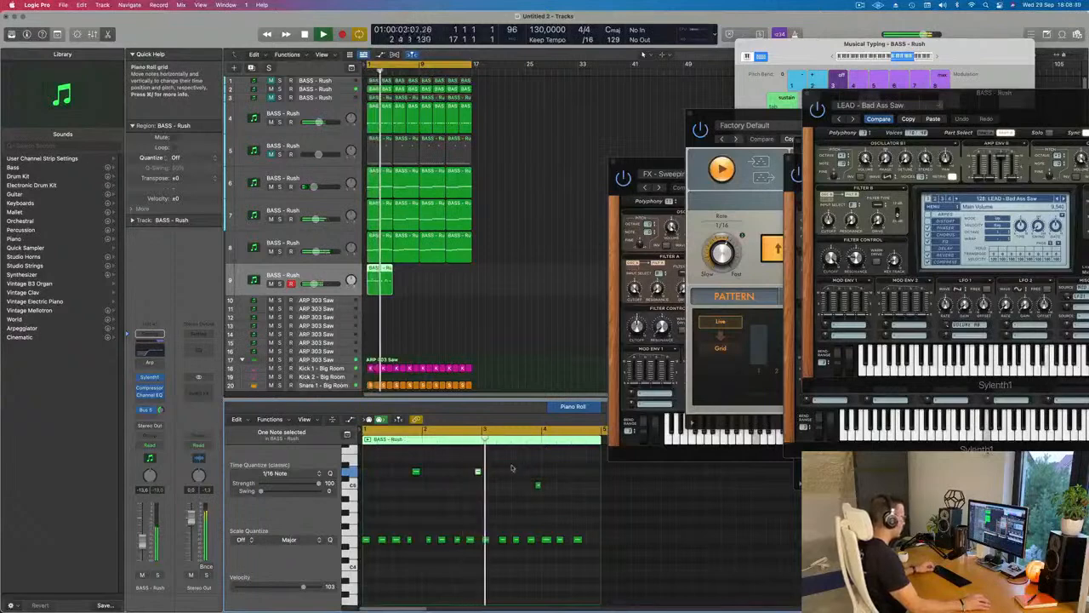
click(473, 510)
key(space)
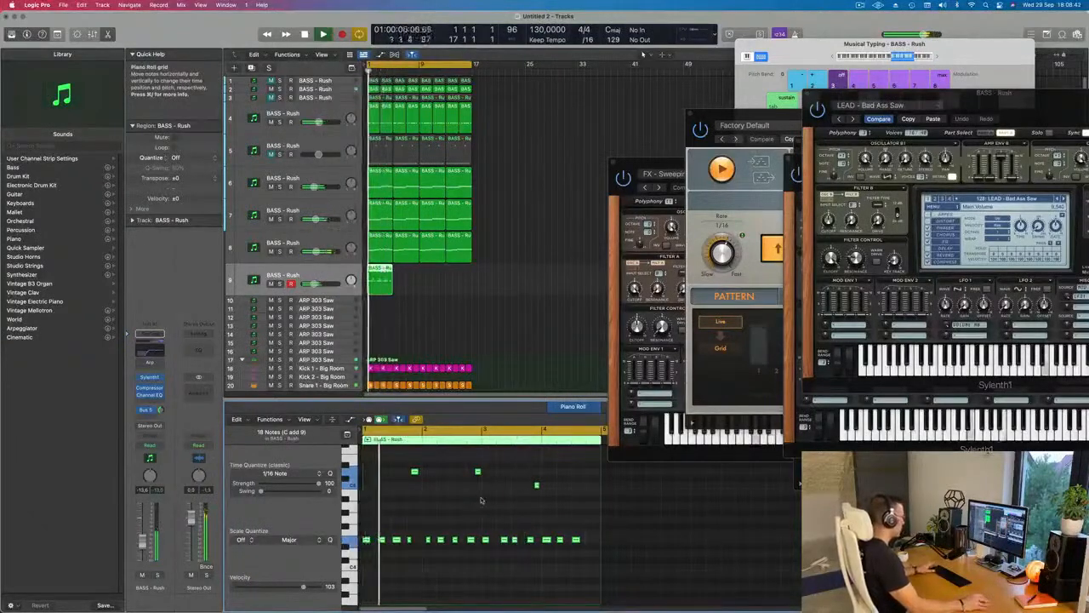
Move the first high D5 note one sixteenth later in the lead region, to position 1 4 3 1.
key(super+Right)
key(space)
key(space)
key(super+Right)
key(super+Right)
key(space)
key(space)
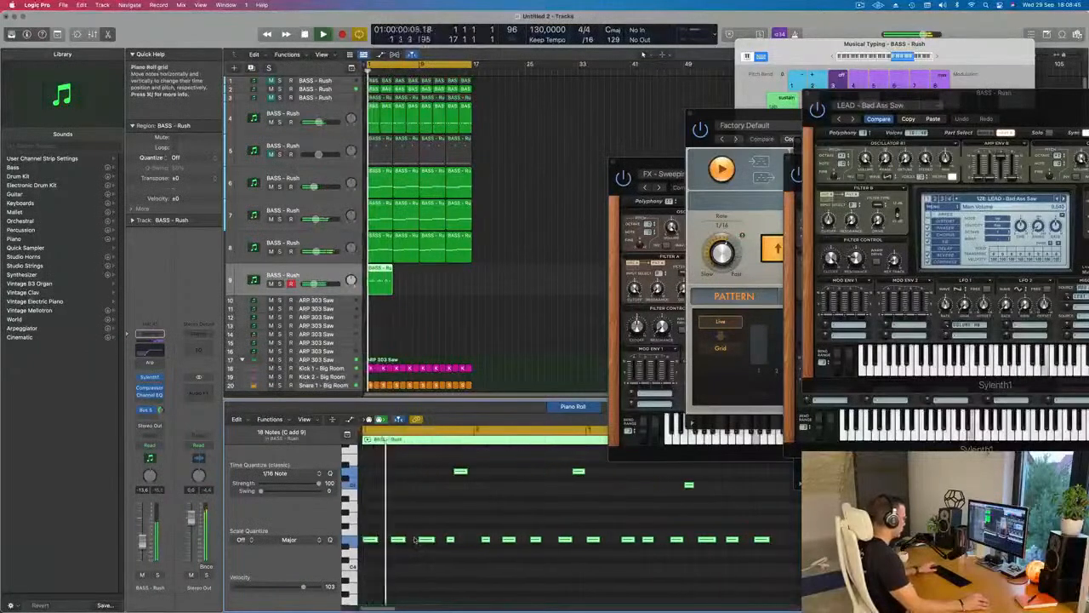
click(465, 514)
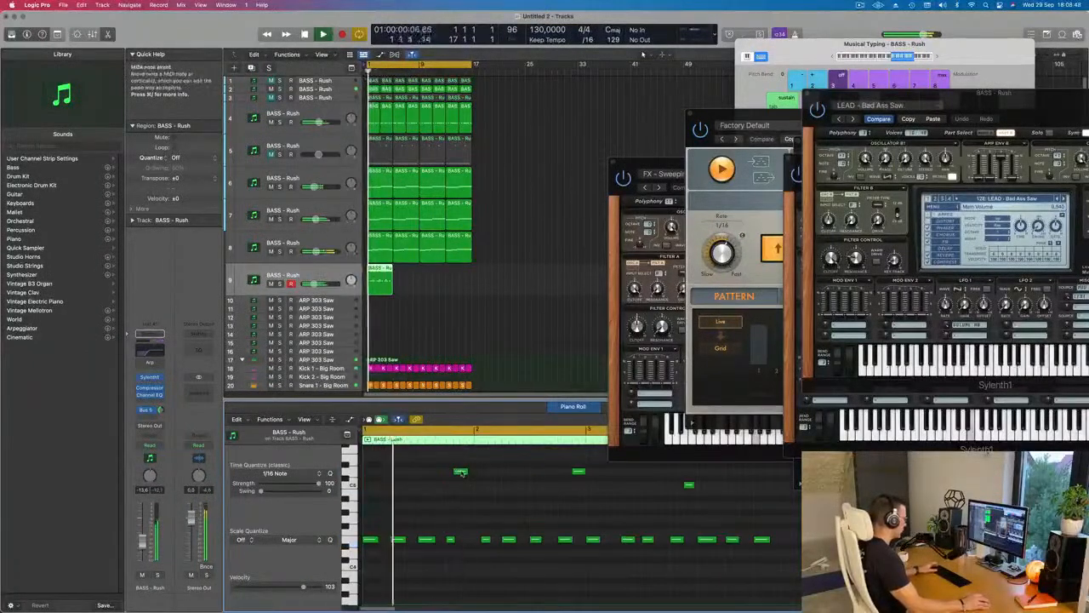
drag(461, 472, 467, 474)
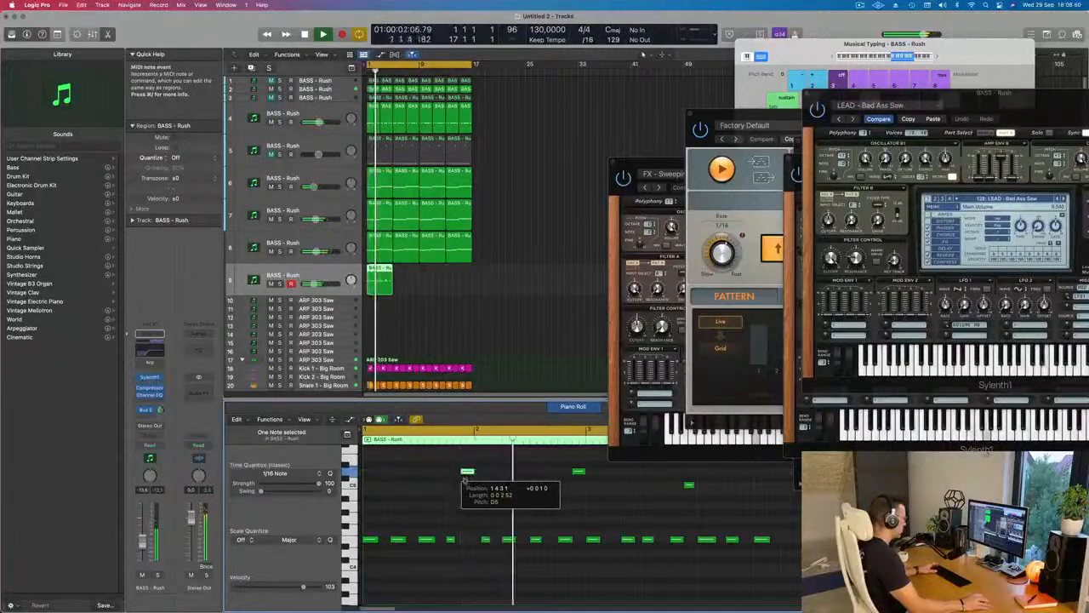
Replay the edited lead and shift the short low note just before bar 2 slightly later.
key(space)
key(space)
key(super+Left)
key(super+Left)
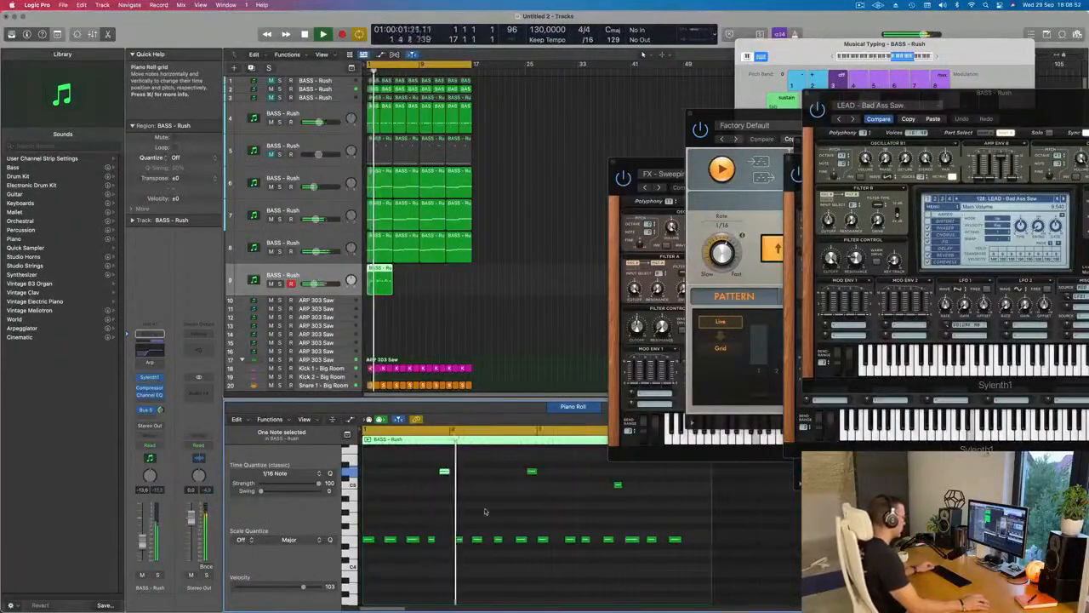
key(space)
key(space)
drag(433, 540, 436, 541)
key(space)
key(space)
Copy the second high D5 note to the end of the fourth bar of the lead region.
scroll(421, 517, up, 4)
scroll(451, 518, down, 3)
scroll(531, 521, right, 1)
scroll(531, 521, down, 2)
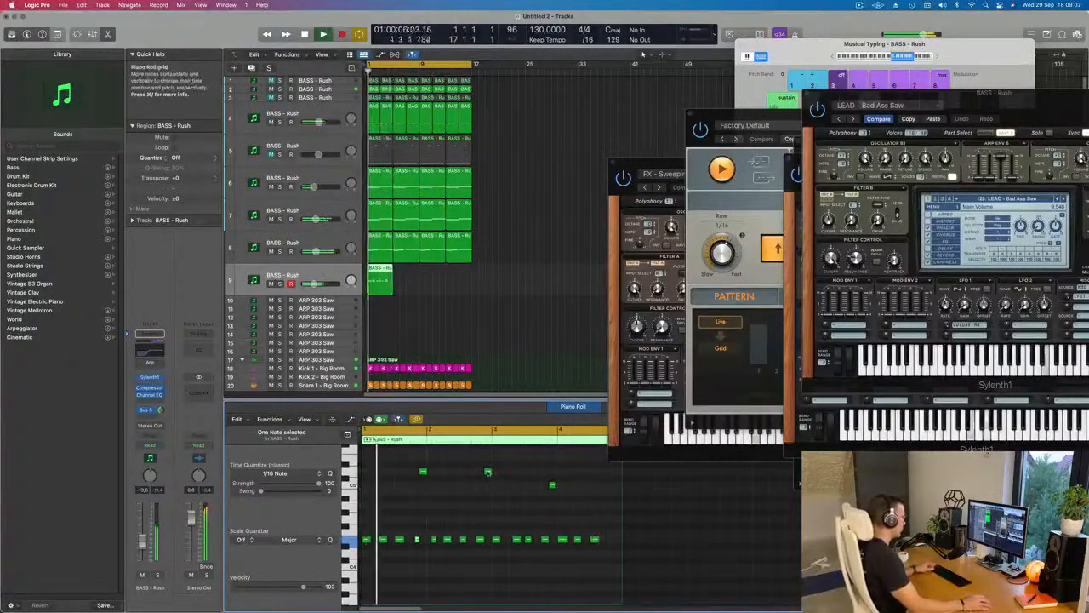
drag(488, 472, 619, 480)
scroll(566, 486, up, 3)
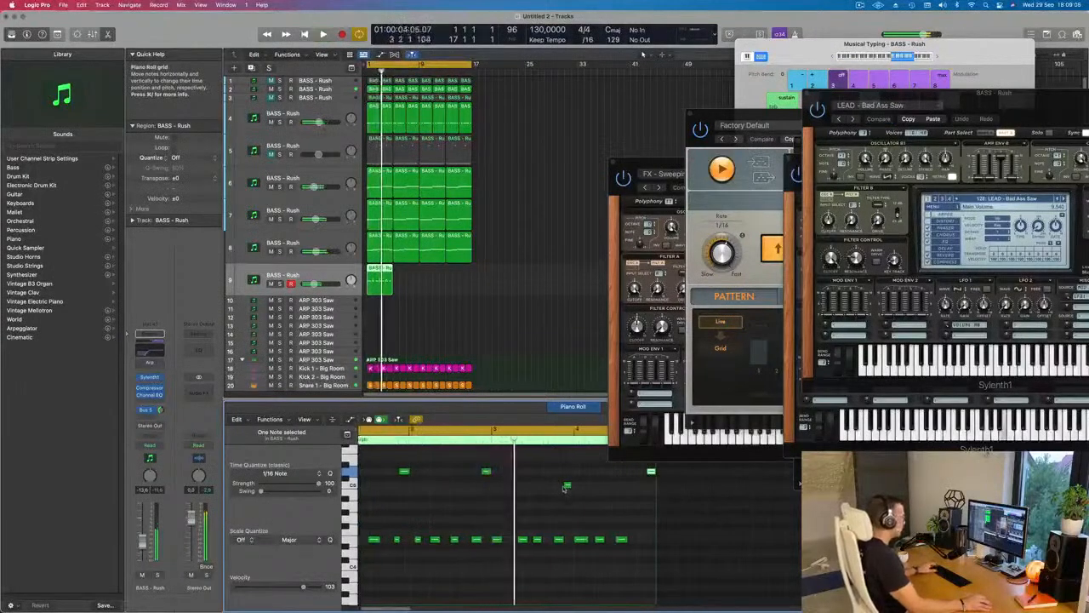
scroll(544, 495, down, 2)
Repeat the ninth track's four-bar region three times to fill the 16-bar loop.
click(429, 286)
click(377, 283)
key(super+r)
key(super+r)
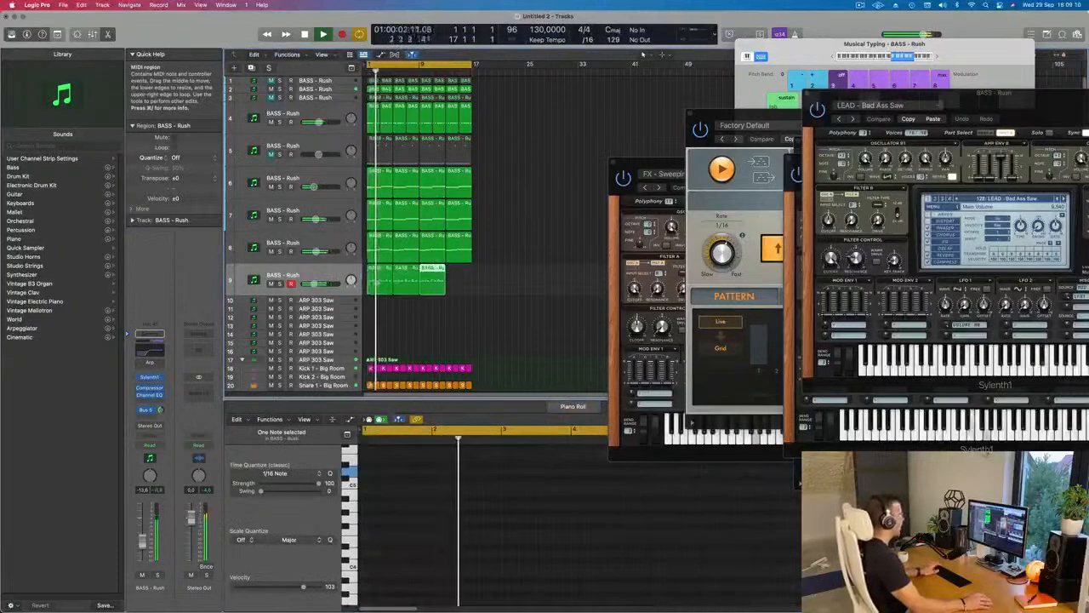
key(super+r)
scroll(418, 315, down, 2)
click(418, 321)
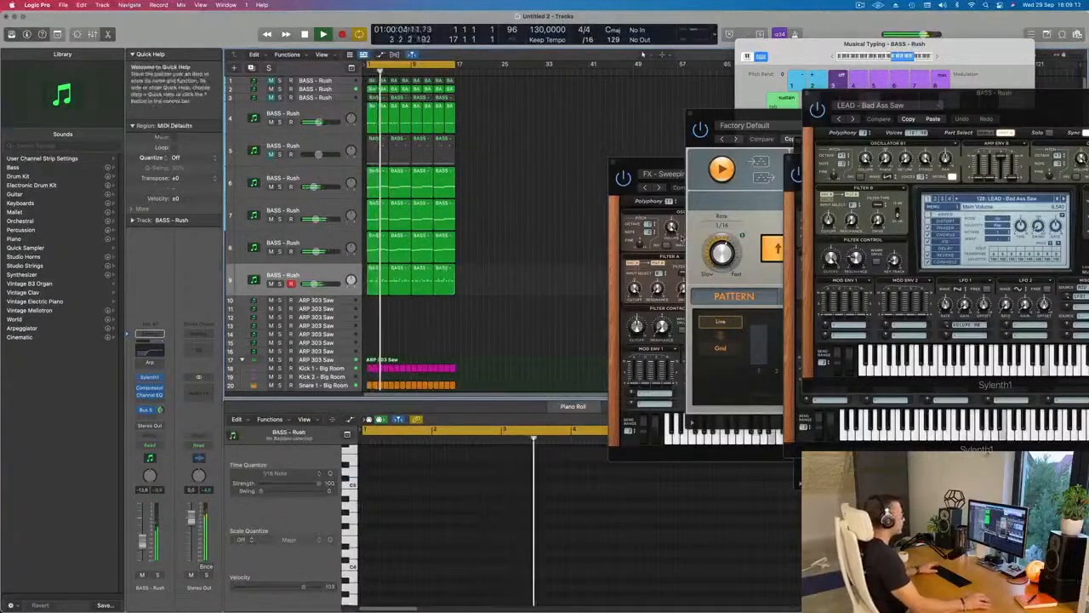
Set the ninth track's Channel EQ low cut to 274 Hz and its high shelf to +2.7 dB at 3300 Hz.
key(space)
click(264, 276)
key(space)
key(space)
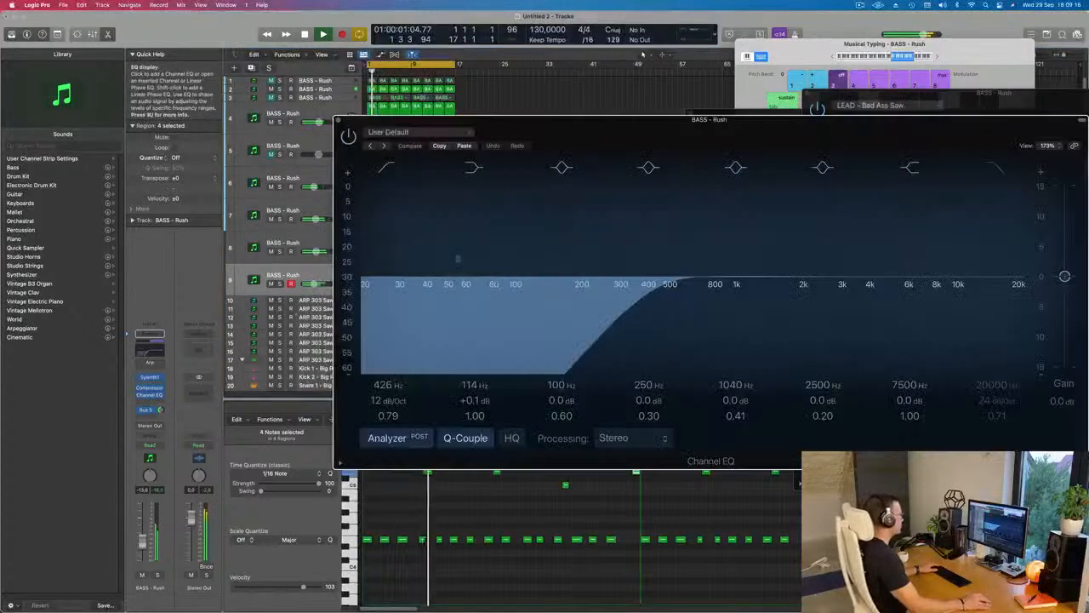
click(148, 393)
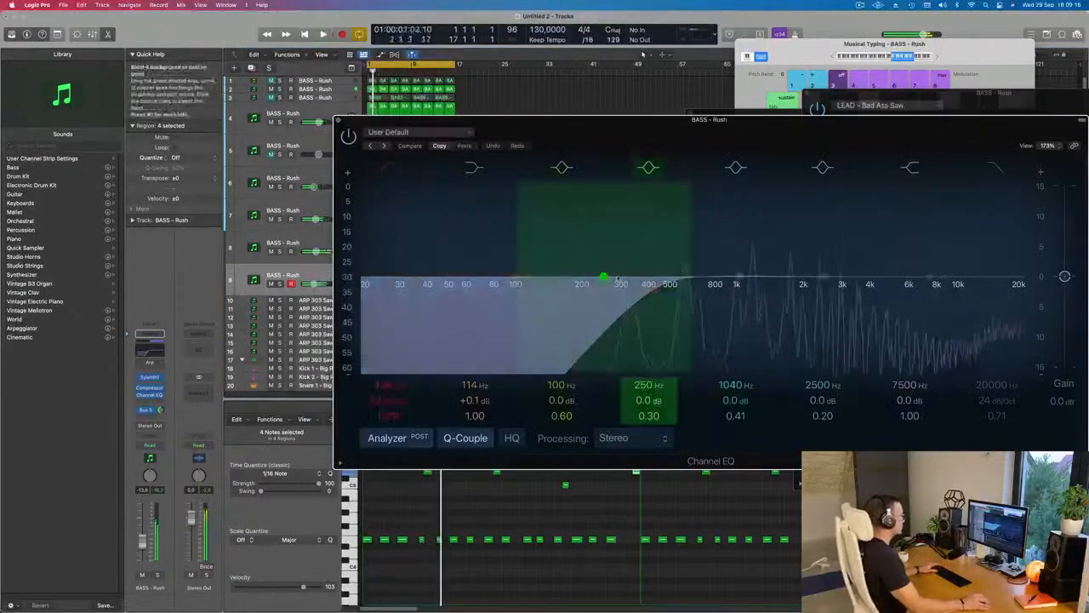
drag(644, 288, 612, 289)
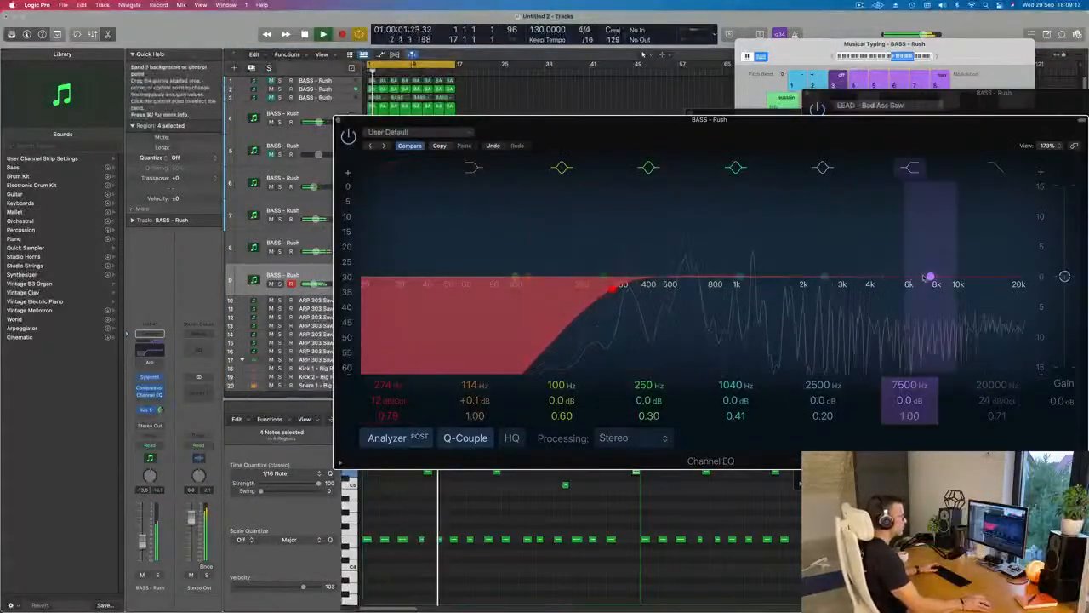
drag(930, 278, 850, 259)
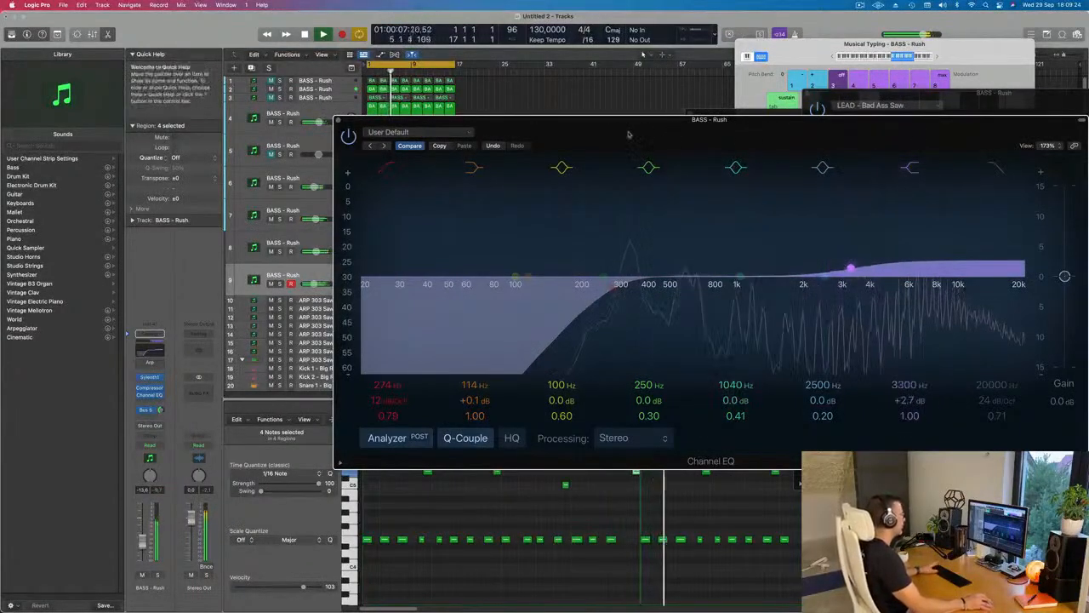
drag(547, 124, 496, 133)
key(space)
Compare the mix with the fourth track muted and unmuted during playback, and select that track.
click(288, 129)
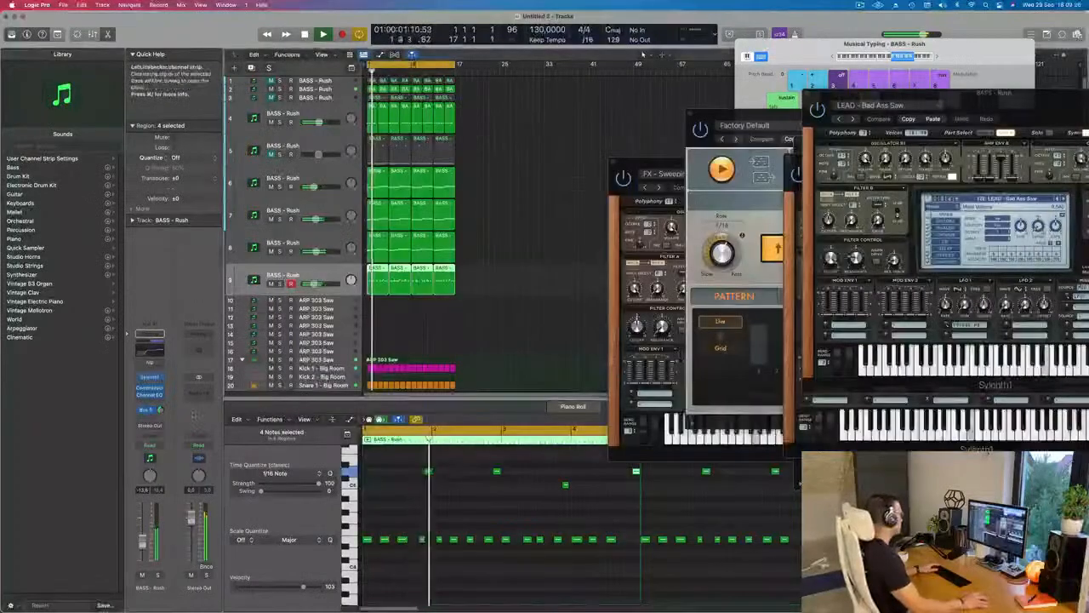
click(272, 122)
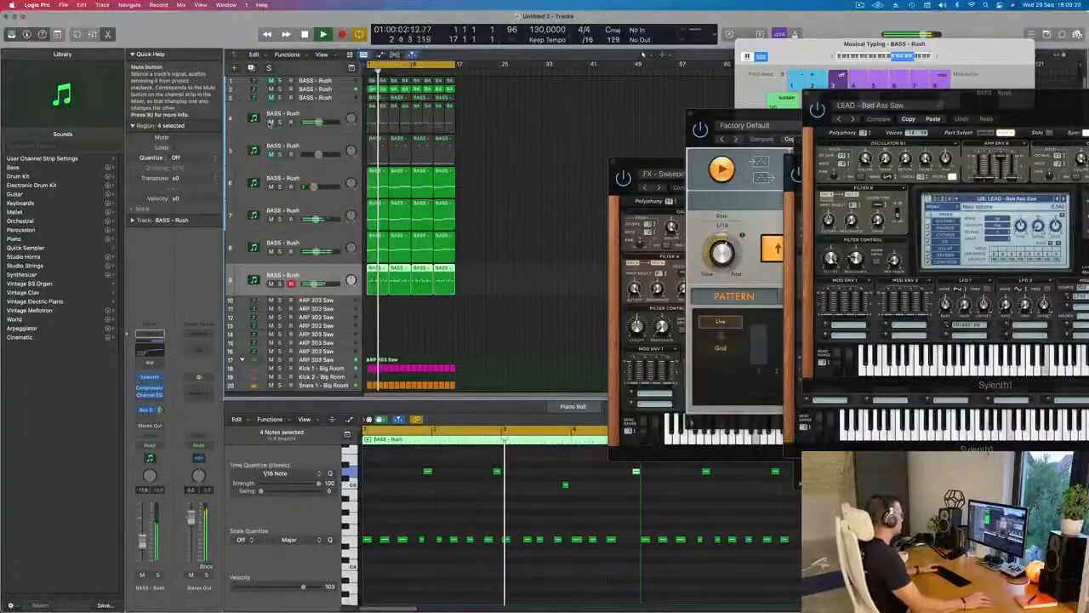
key(super+Right)
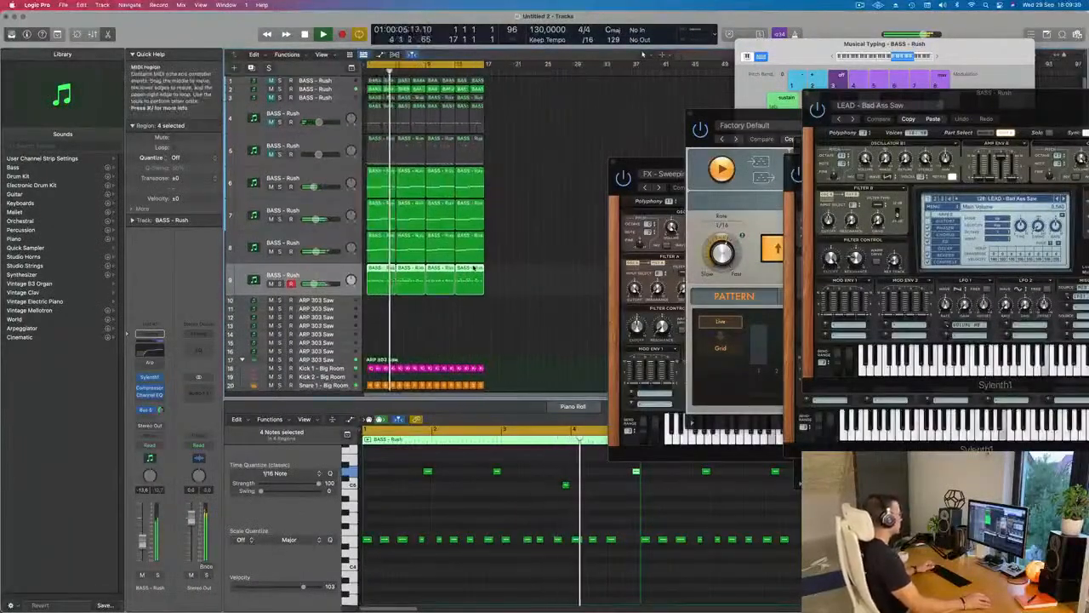
click(285, 129)
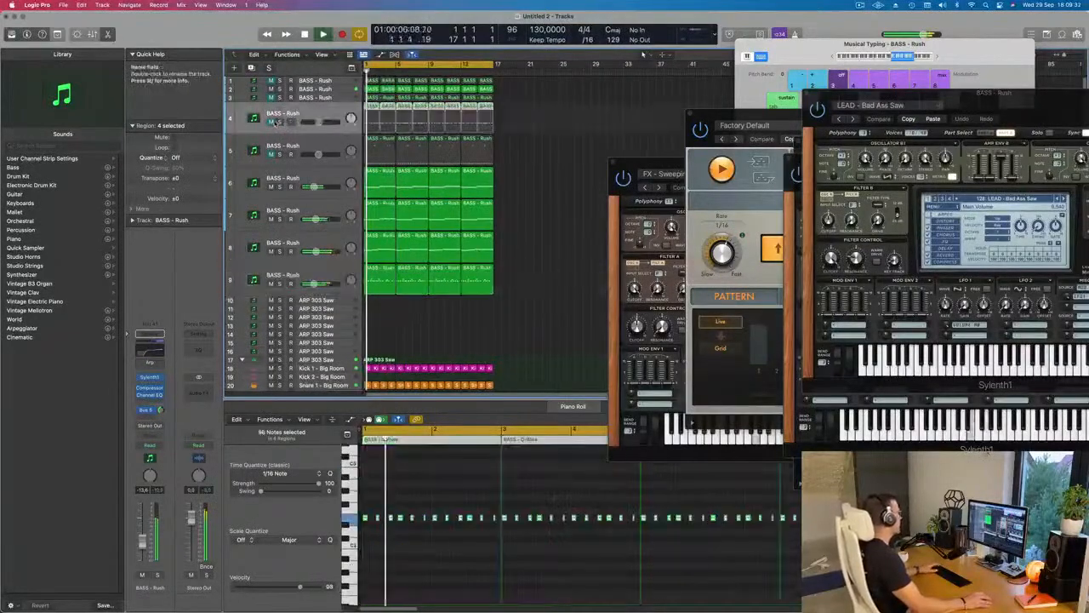
click(271, 122)
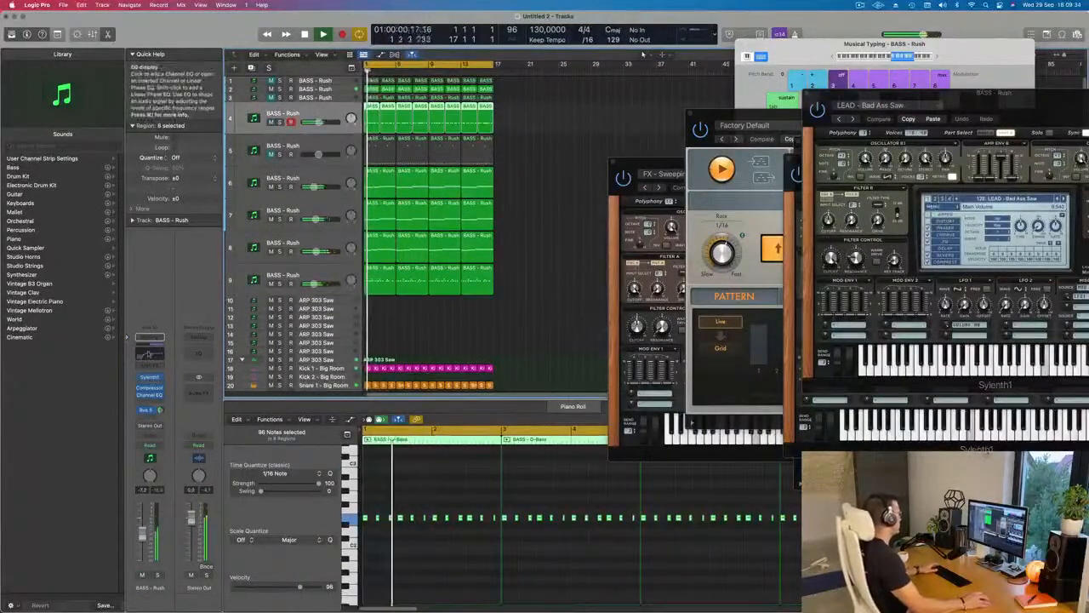
Set the fourth track's Channel EQ low cut to 101 Hz and boost band 4 by about 0.8 dB at 228 Hz.
click(145, 355)
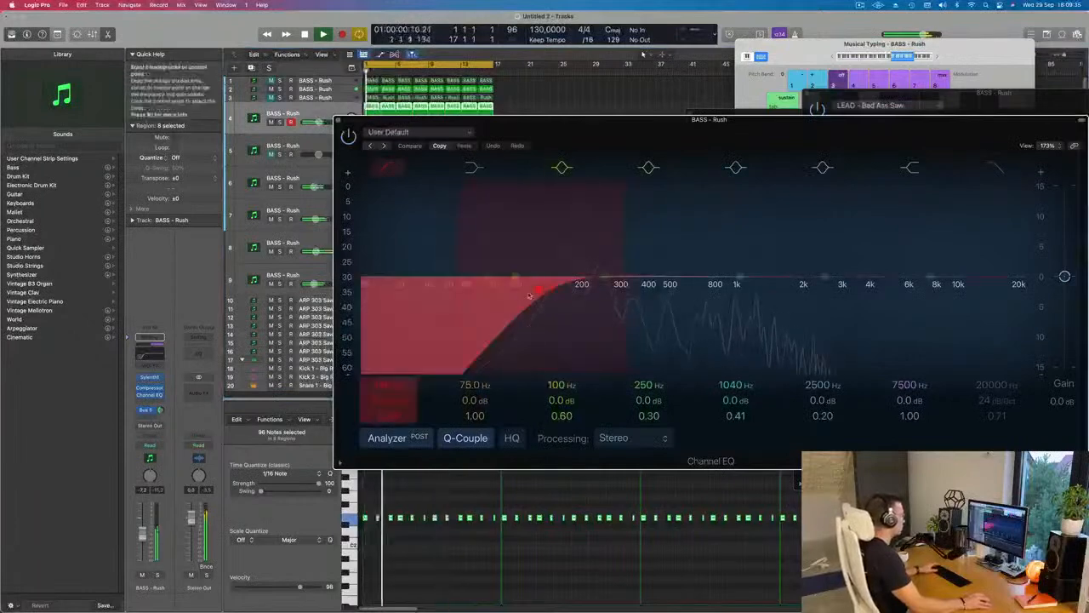
mouse_move(601, 277)
mouse_down()
mouse_move(591, 268)
mouse_move(597, 275)
mouse_up()
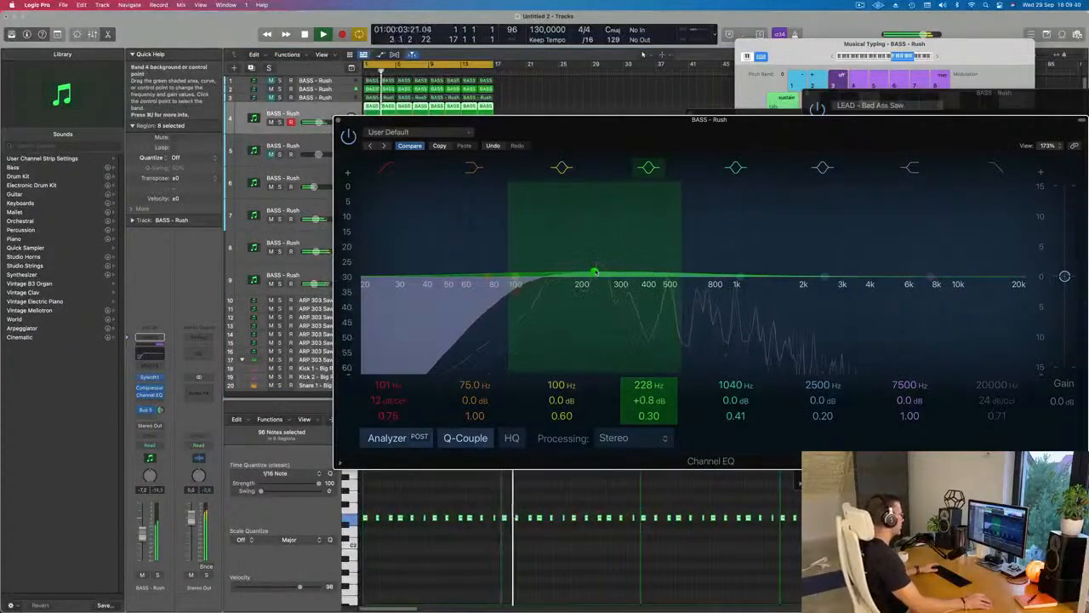
Set the fourth track's Sylenth1 filter cutoff to about 0.942 and lower its Bus 5 send level.
click(152, 378)
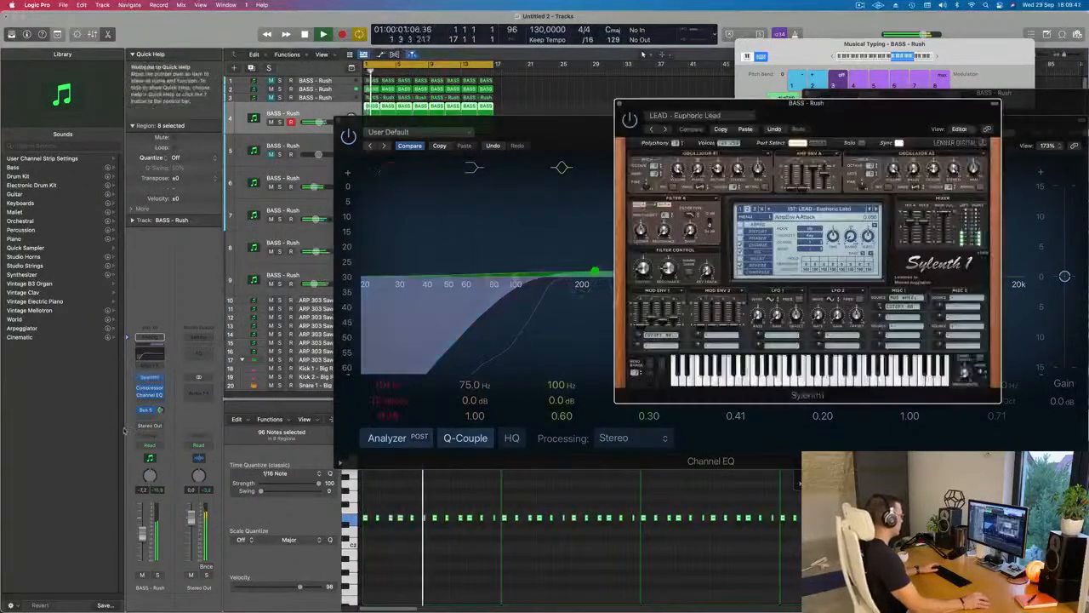
click(160, 411)
drag(160, 411, 160, 429)
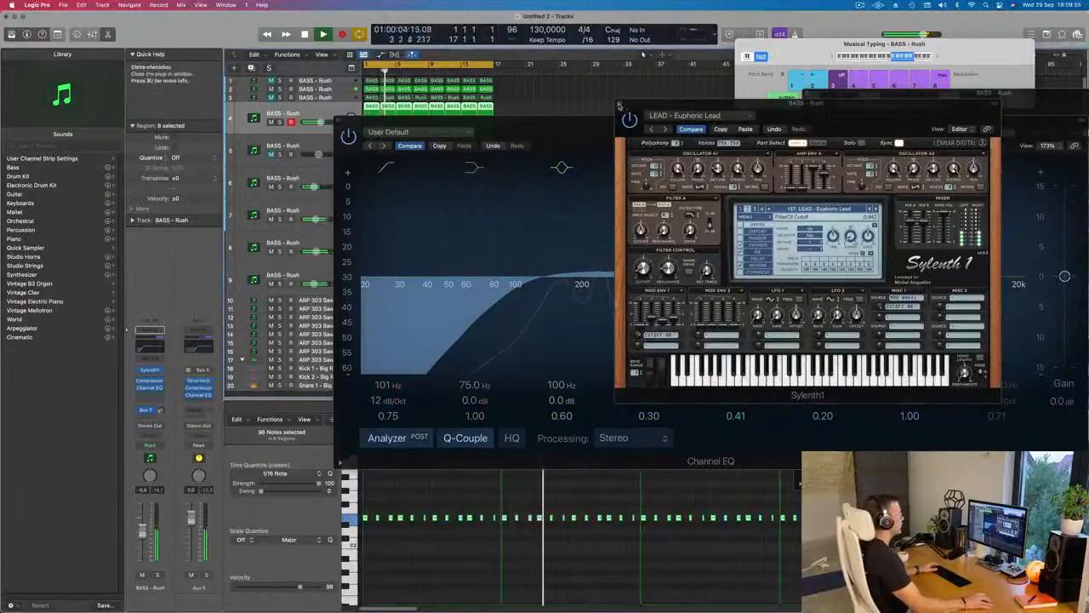
click(620, 103)
click(859, 5)
click(596, 98)
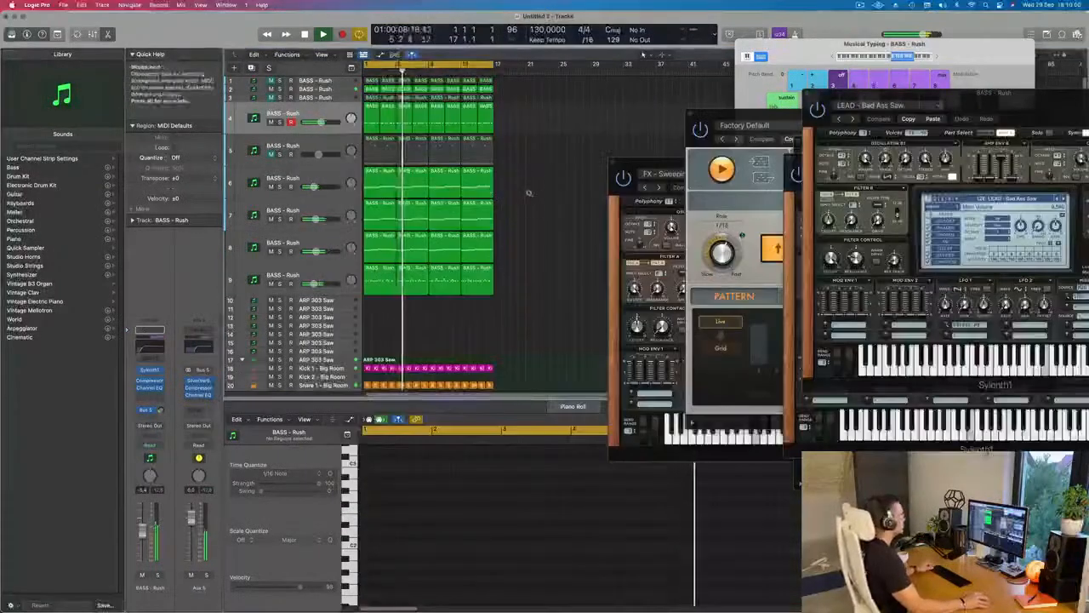
Stop playback and move the FX - Sweeping Dust Sylenth1 window and the Arpeggiator window clear of the arrangement.
scroll(479, 292, up, 5)
scroll(470, 311, down, 1)
scroll(459, 302, down, 2)
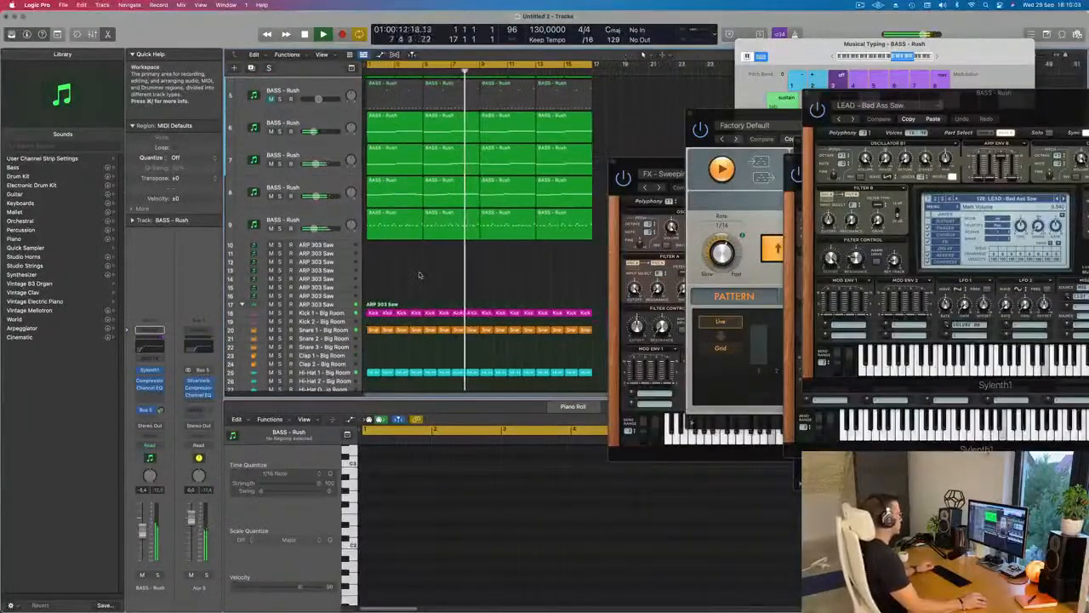
scroll(420, 272, down, 1)
scroll(420, 266, up, 3)
key(space)
drag(626, 164, 868, 177)
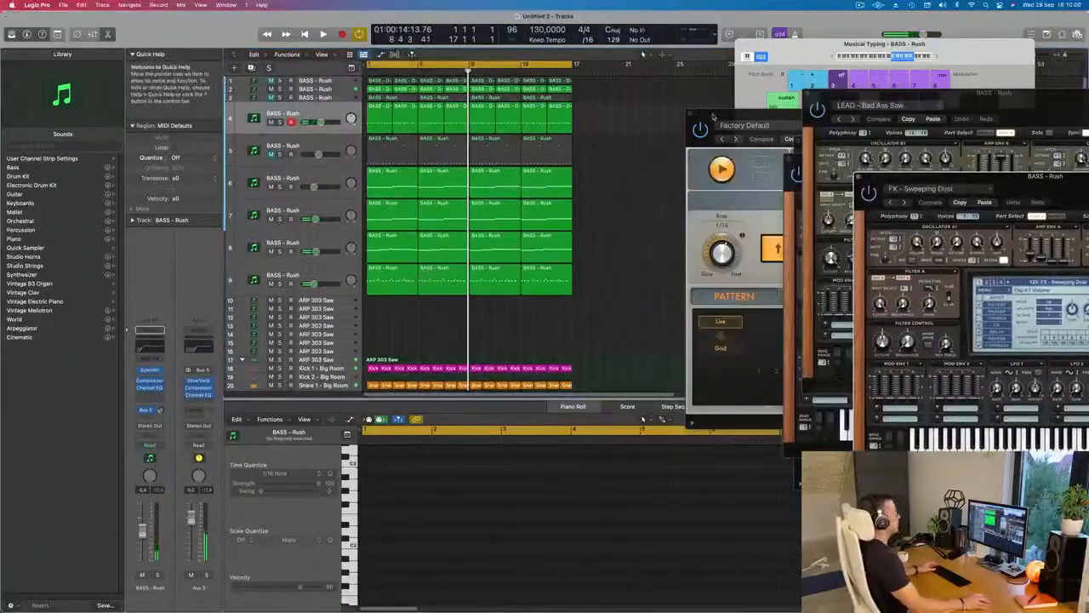
drag(711, 115, 848, 131)
click(623, 195)
key(super+a)
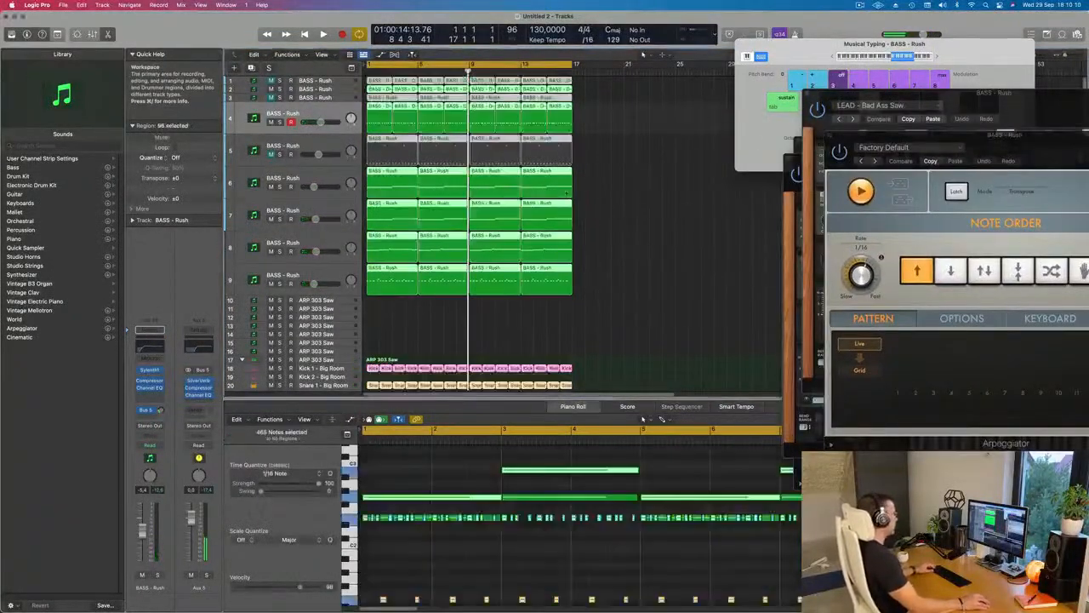
right_click(540, 173)
click(545, 176)
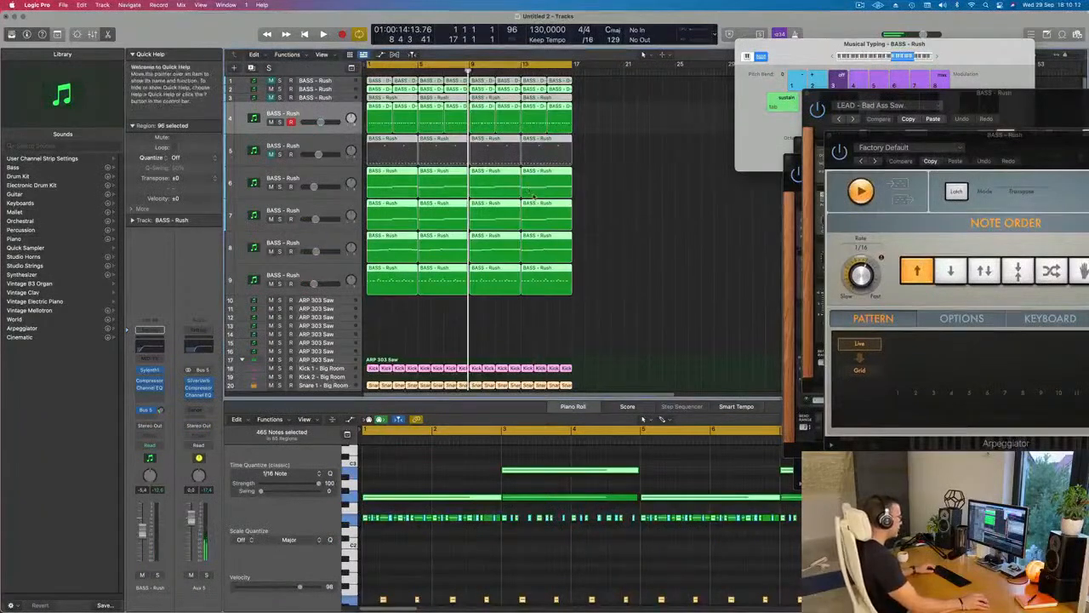
right_click(537, 201)
click(545, 213)
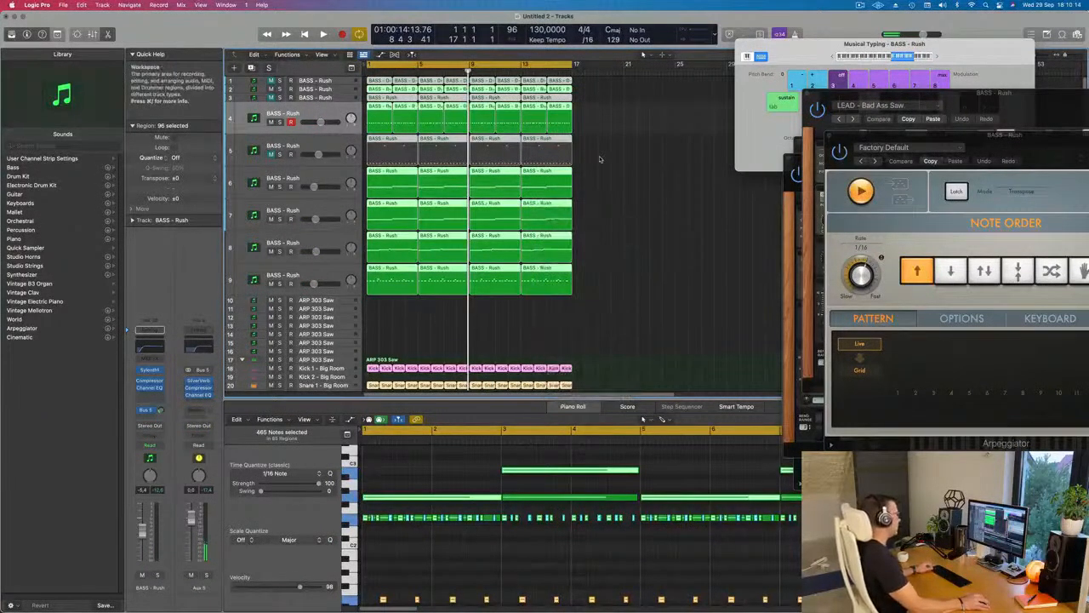
click(601, 160)
key(space)
scroll(530, 291, down, 5)
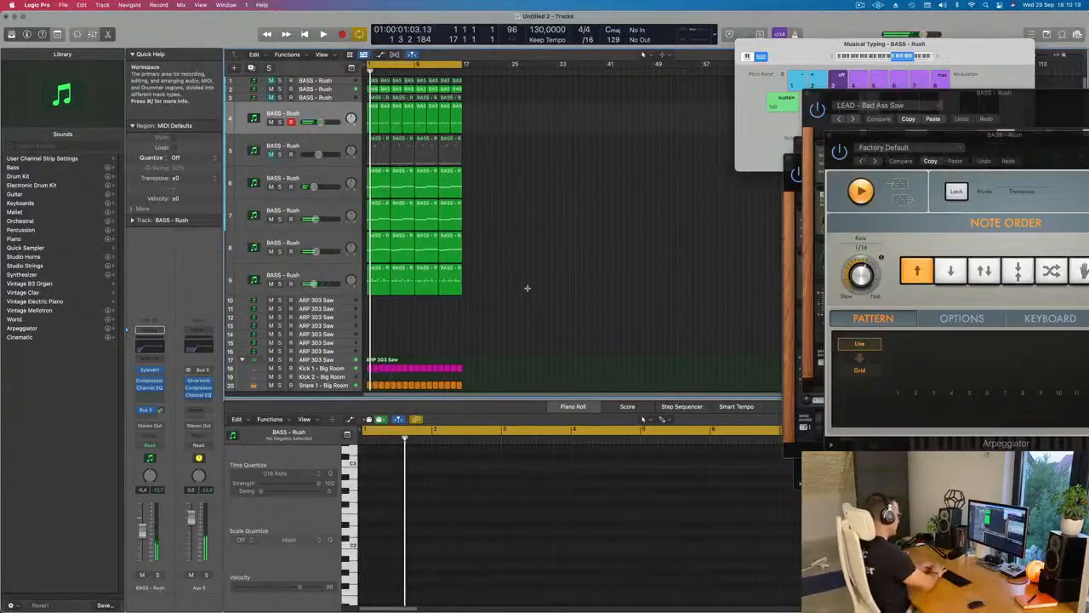
Select every region of the 16-bar loop and repeat the selection three times to fill the arrangement up to bar 65.
key(super+a)
key(super+r)
key(super+r)
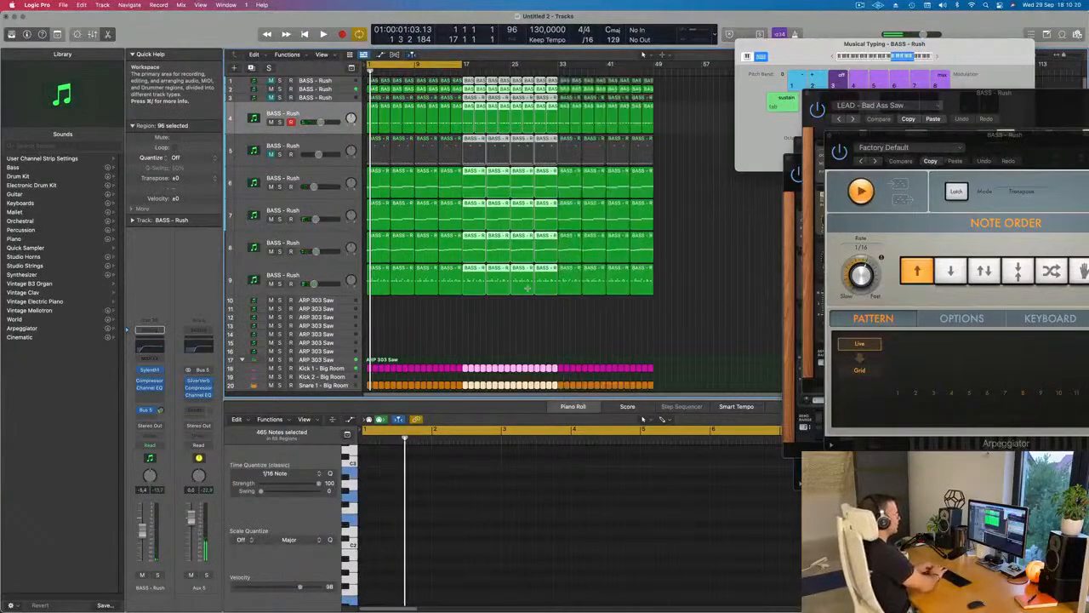
key(super+r)
key(z)
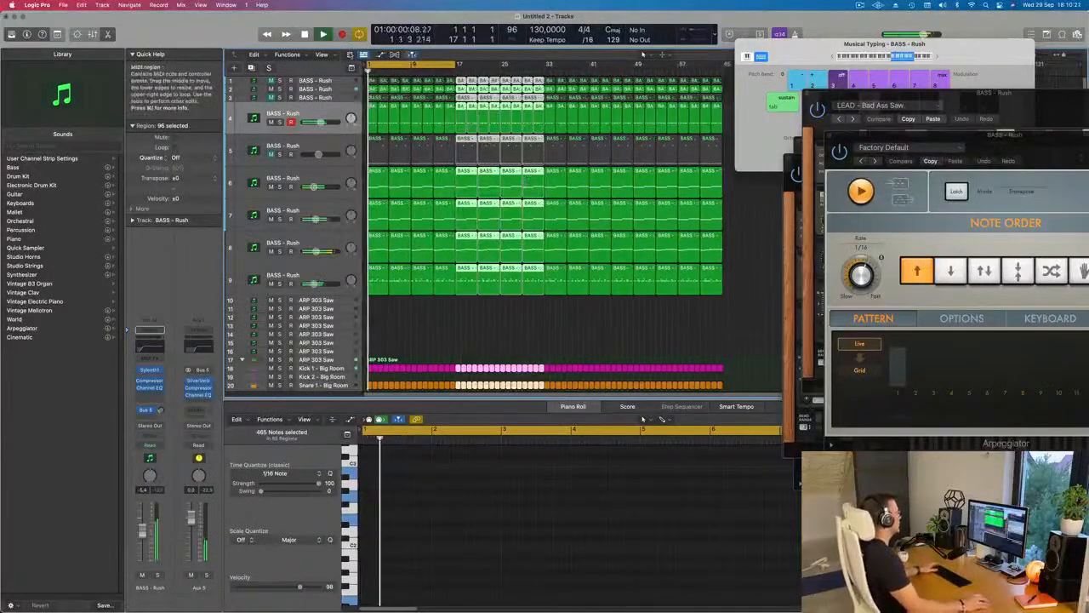
Show the marquee ruler and the secondary ruler above the arrangement.
click(322, 56)
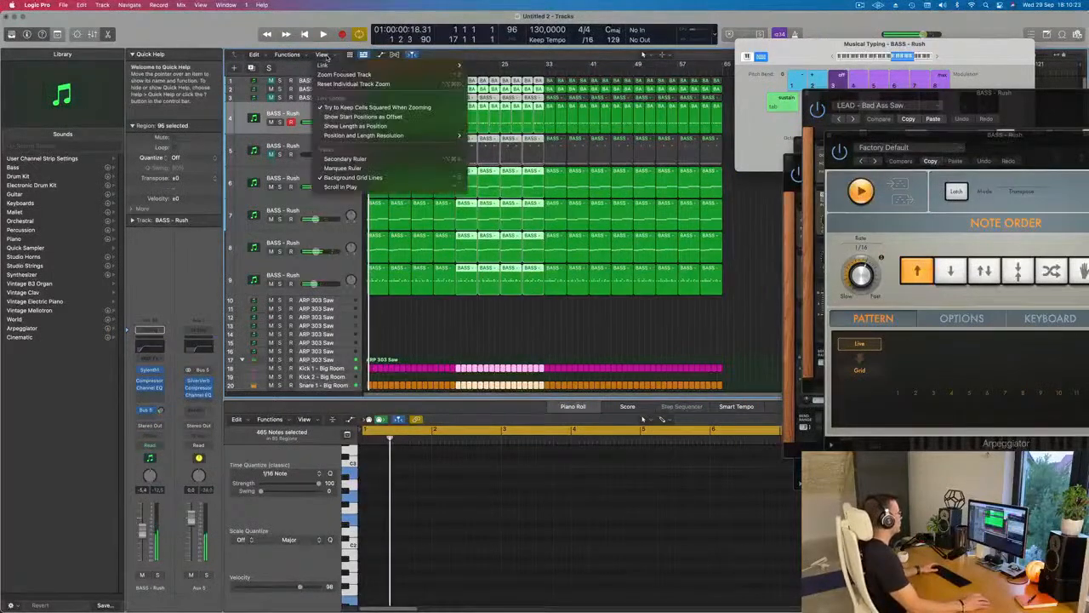
click(342, 168)
click(324, 56)
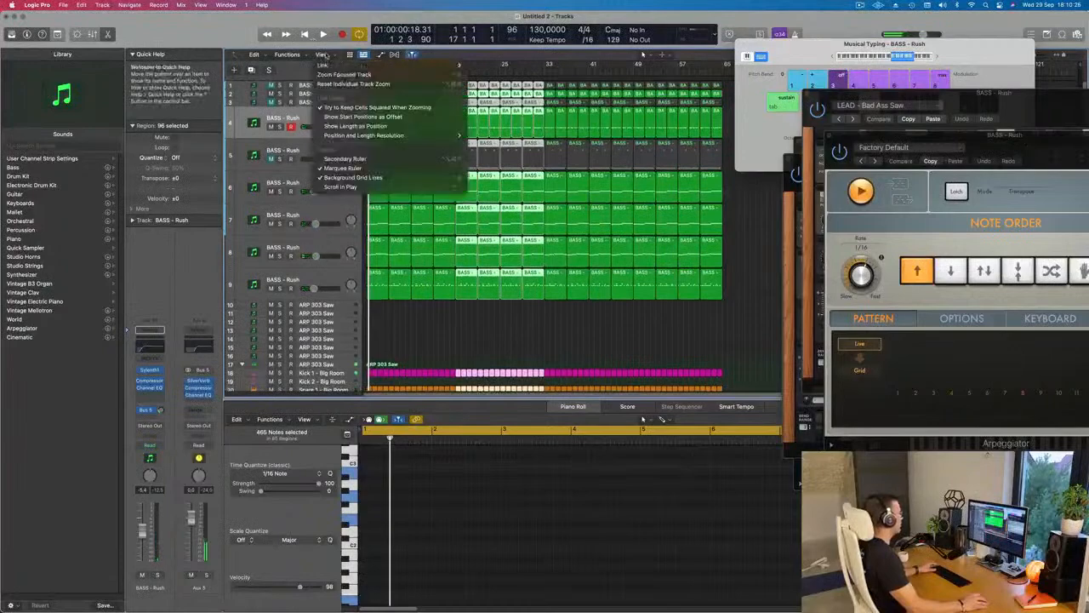
click(351, 159)
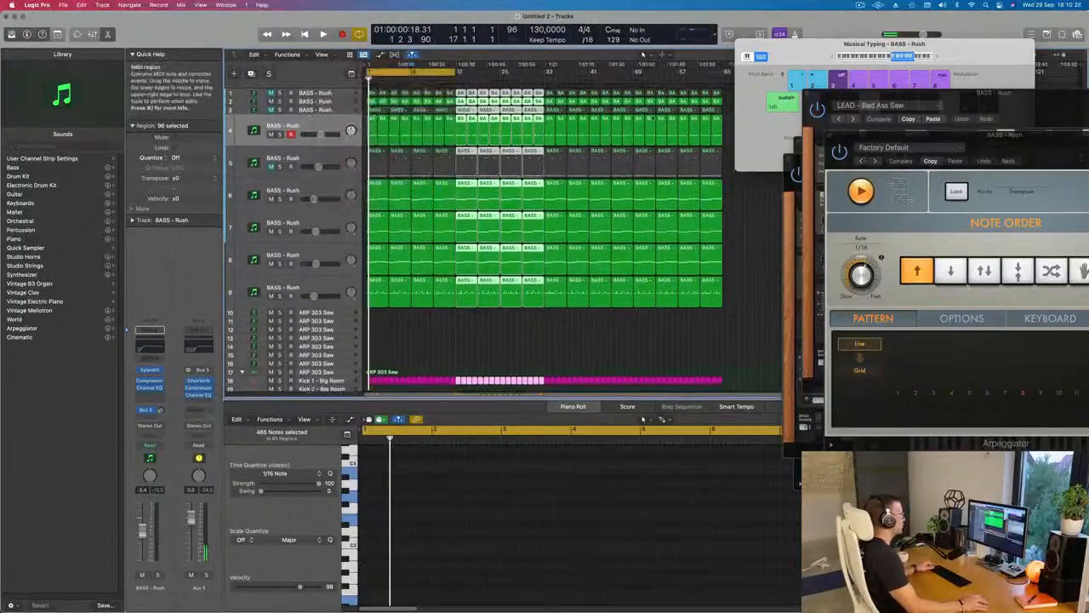
Clear the region selection and close the Musical Typing window.
scroll(412, 323, down, 5)
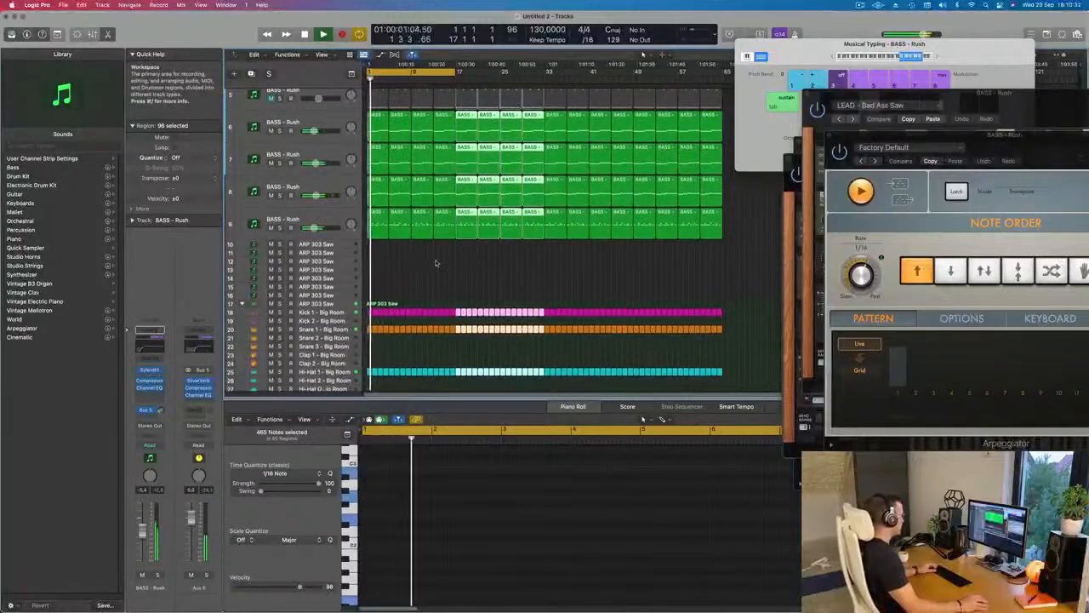
click(454, 272)
key(super+k)
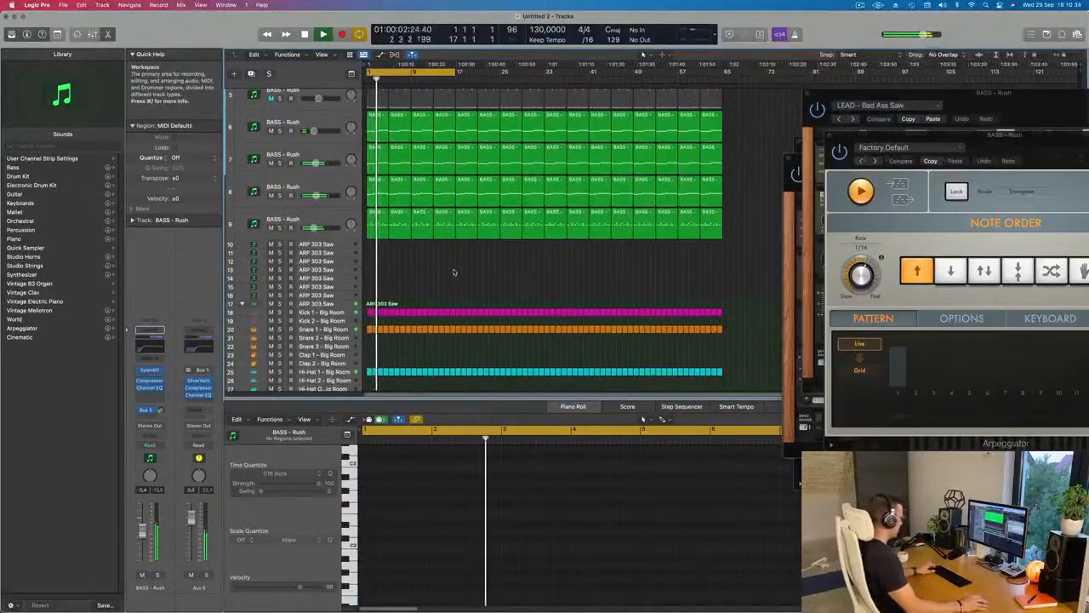
In the mixer, select the nine BASS - Rush channel strips and lower their volumes together to silence, then close the mixer.
key(x)
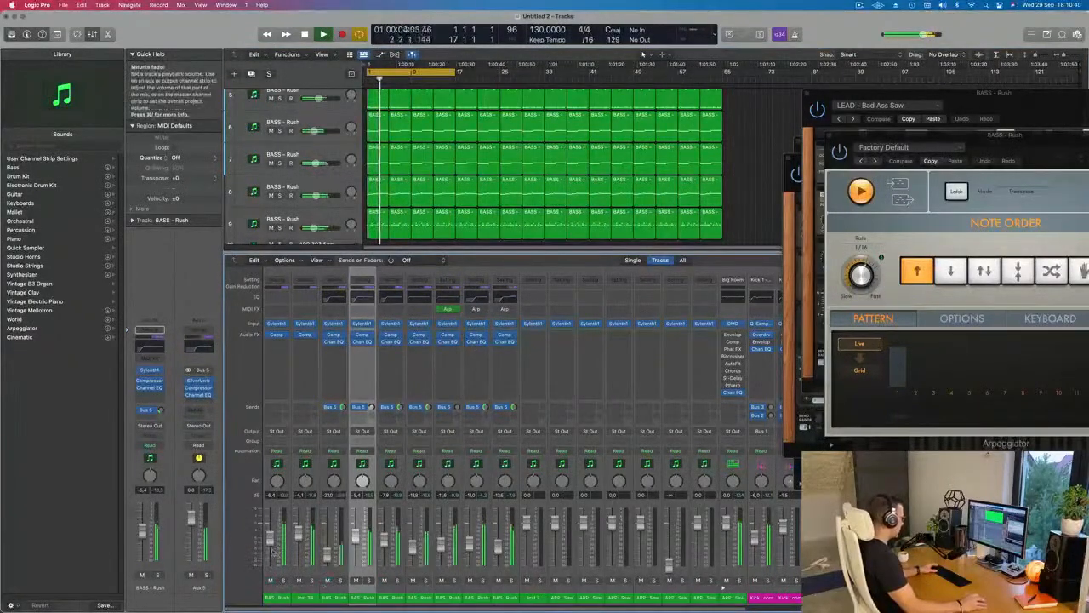
drag(505, 599, 284, 602)
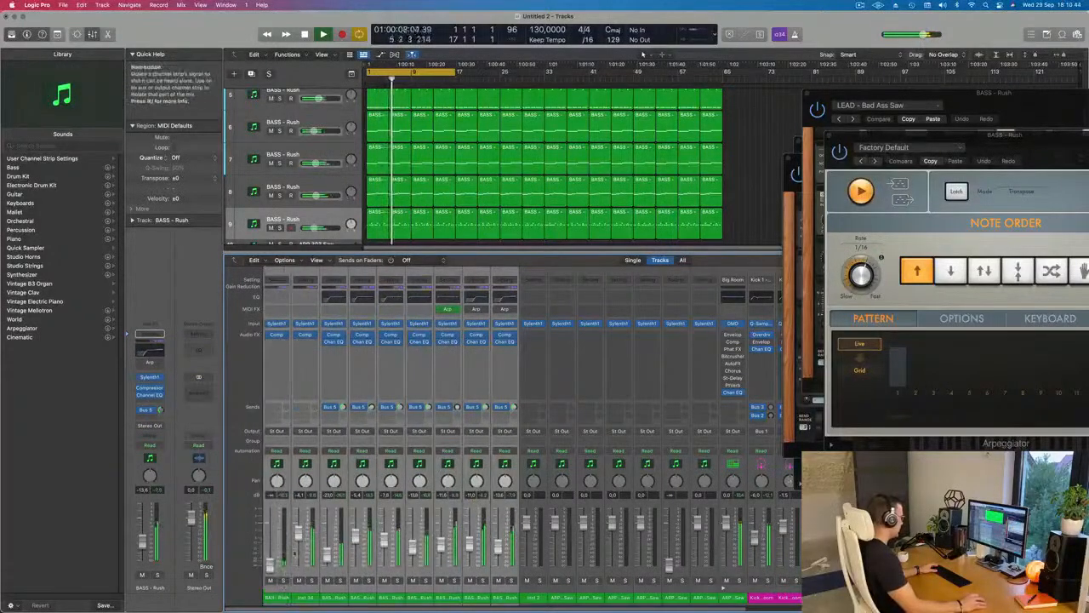
drag(270, 565, 272, 569)
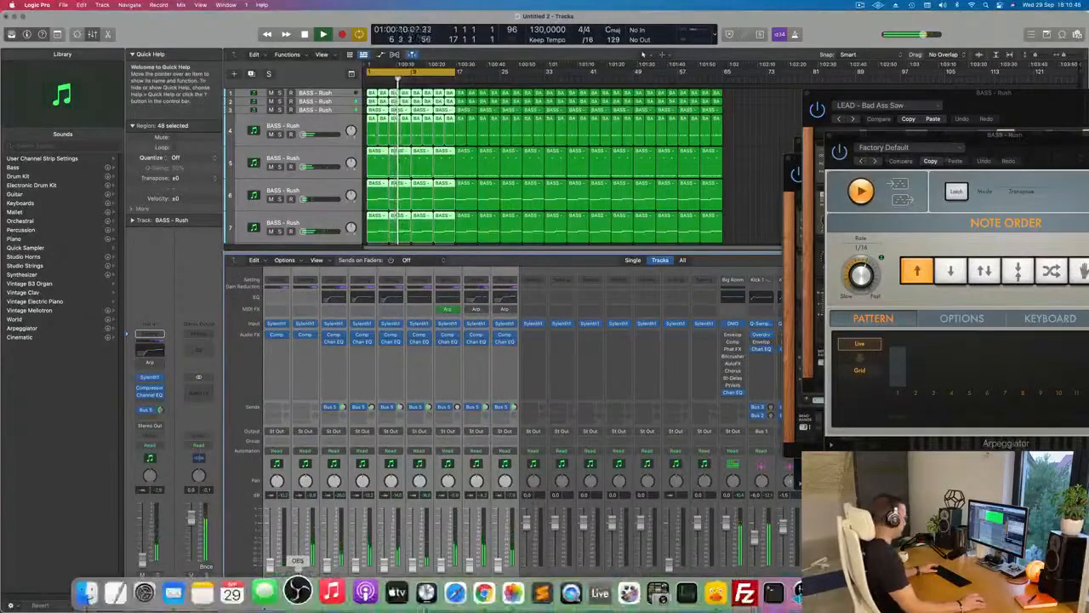
click(751, 167)
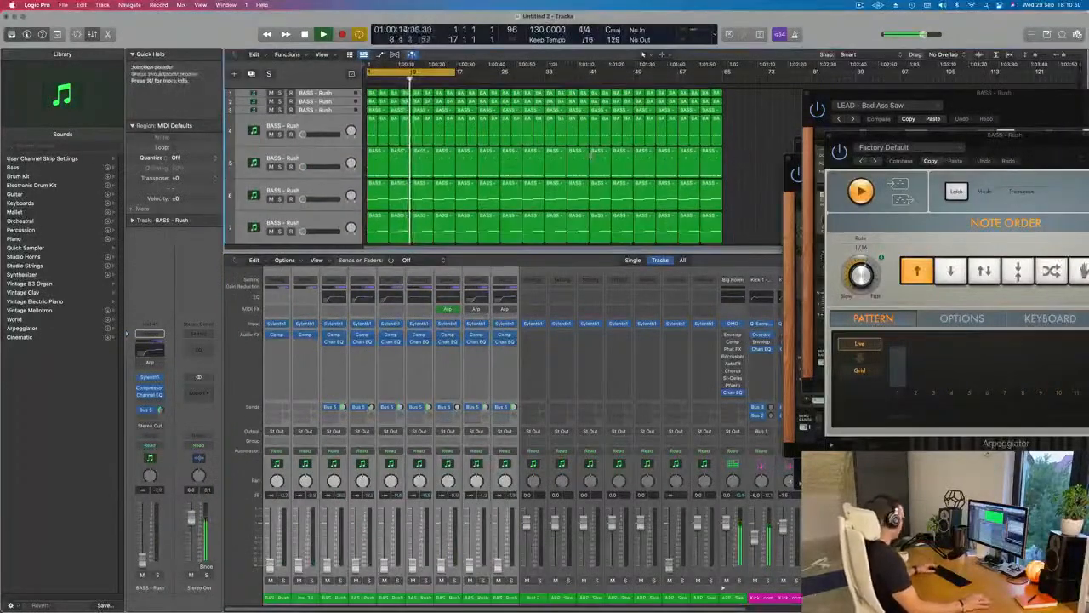
key(x)
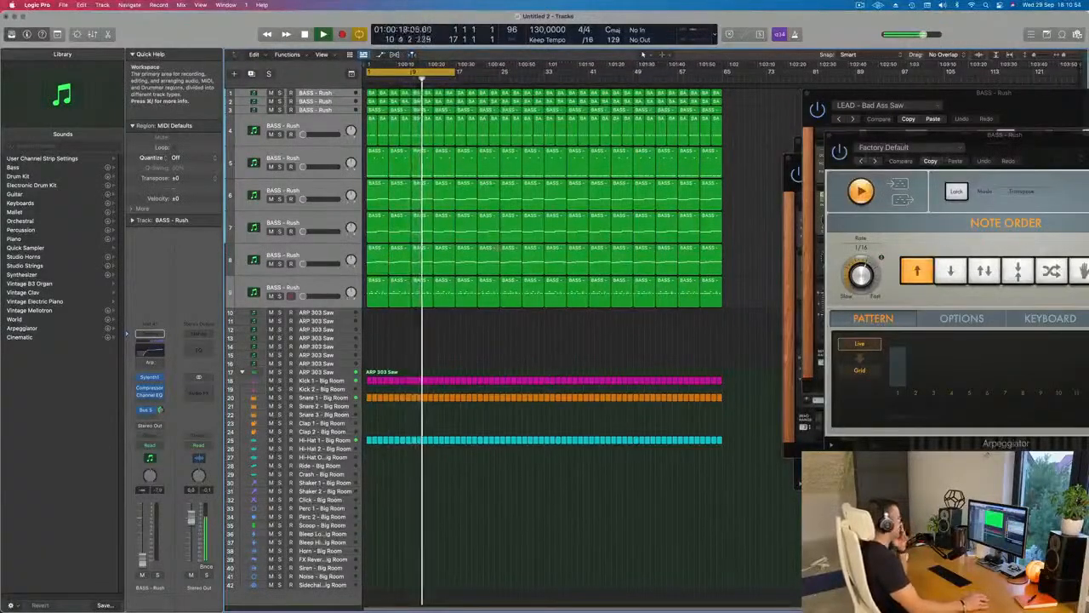
Raise the seventh track's volume to about -12.2 dB over the playing drums.
click(315, 223)
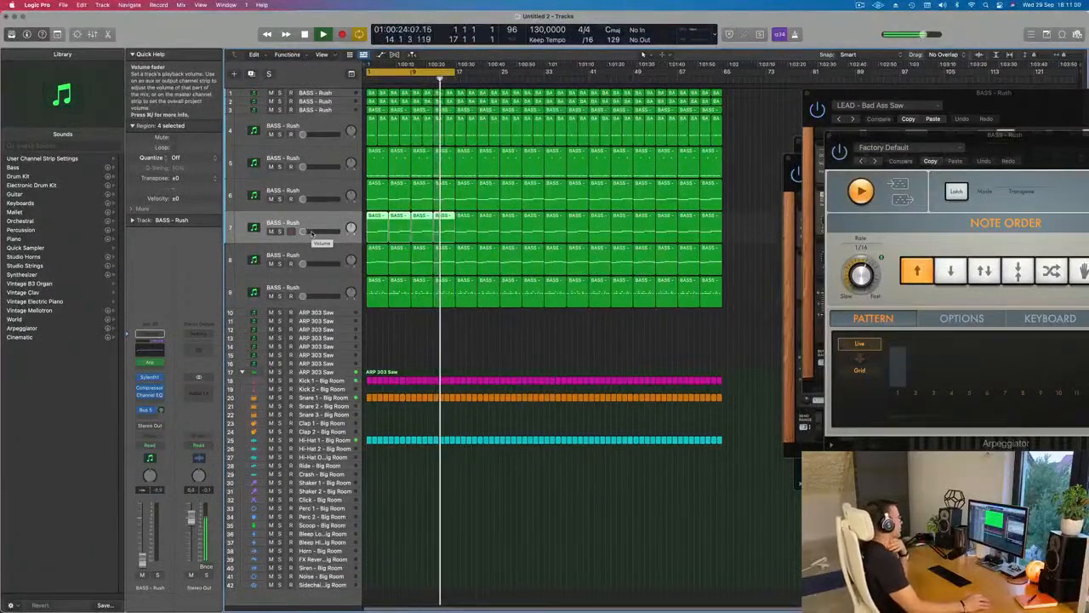
drag(311, 232, 296, 237)
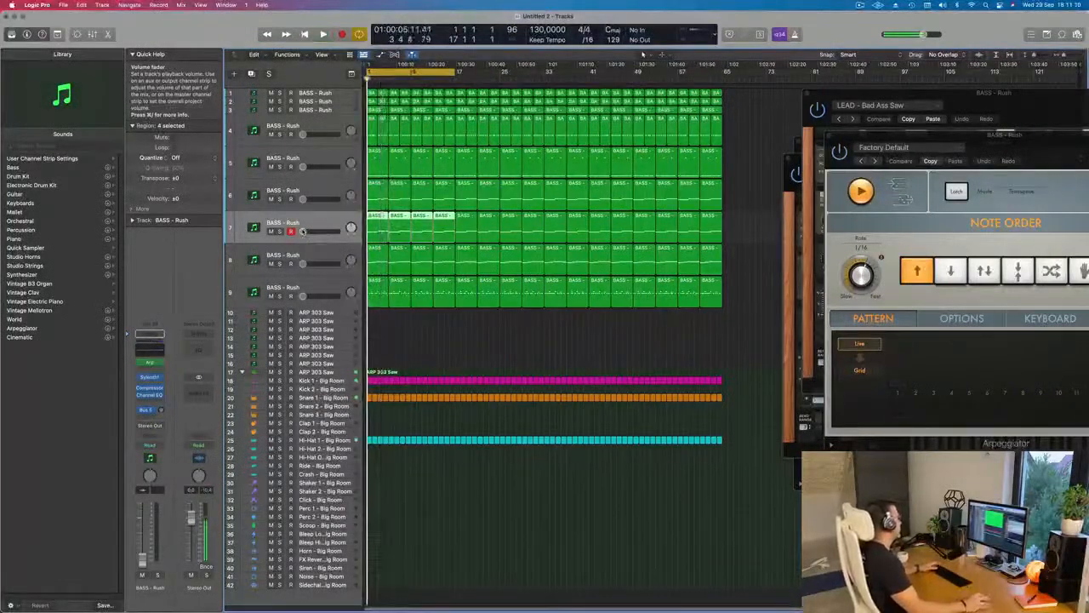
drag(308, 231, 311, 231)
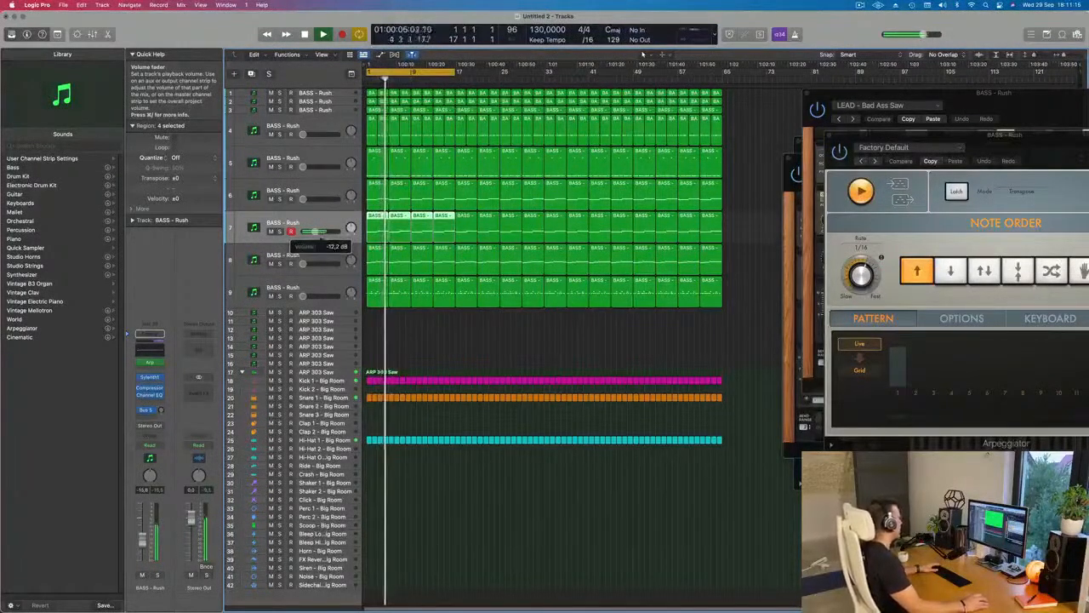
In the seventh track's Channel EQ, set the low shelf to +1.6 dB at 84 Hz and enable the 20 Hz low cut.
click(147, 351)
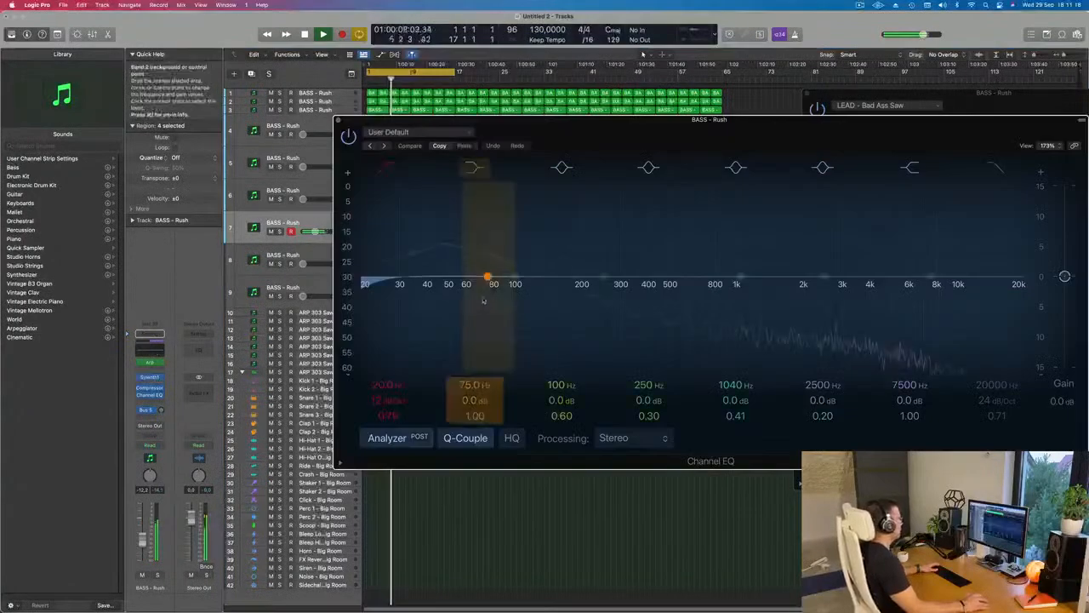
drag(493, 276, 496, 265)
click(387, 169)
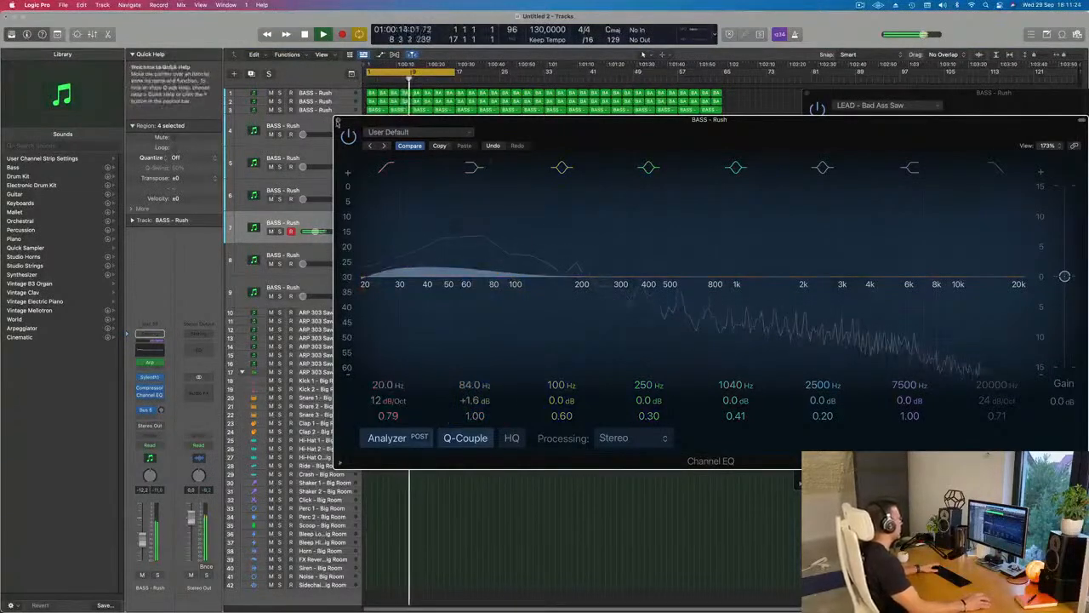
click(337, 120)
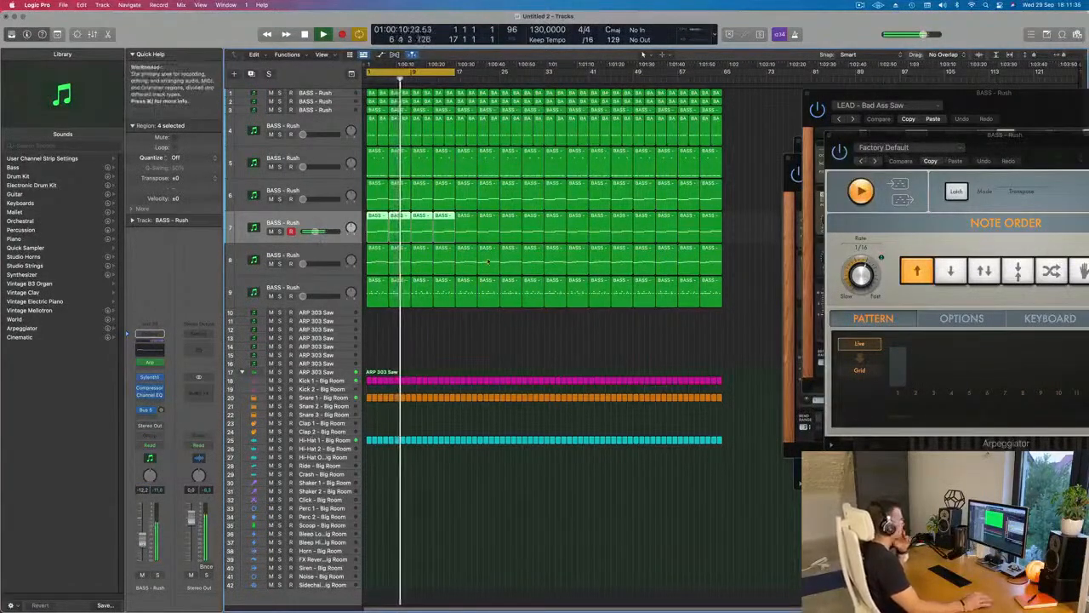
Try bringing the sixth track into the mix by raising its volume during playback.
click(474, 336)
click(320, 283)
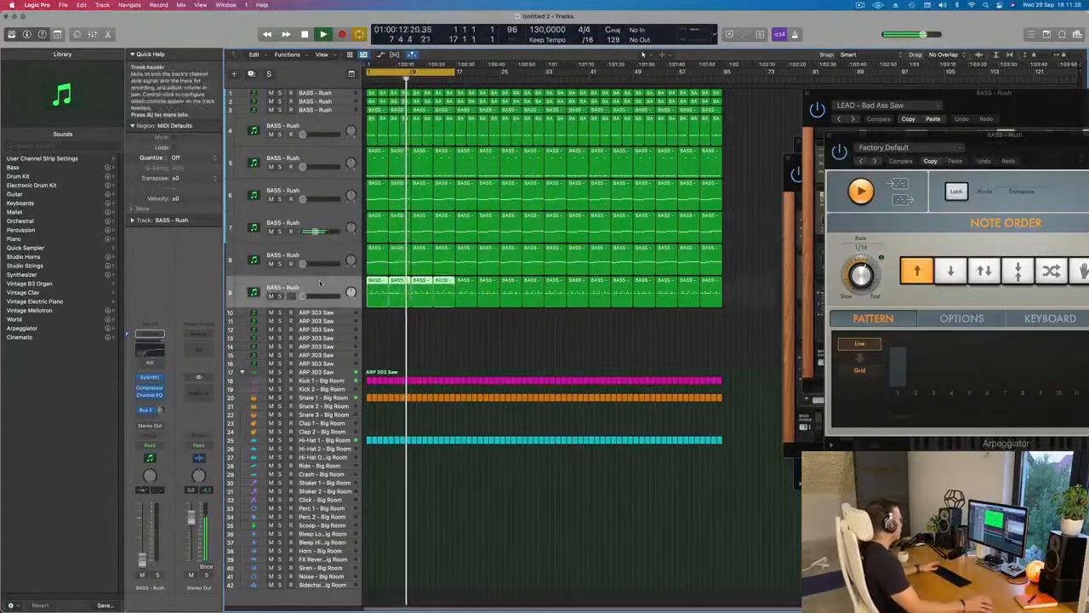
click(331, 248)
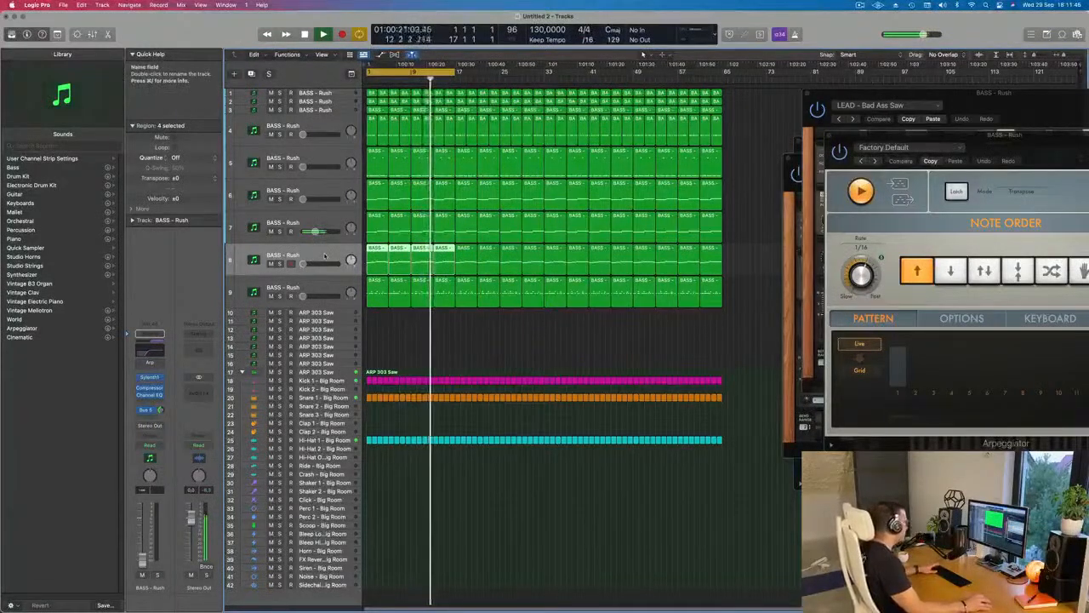
click(311, 198)
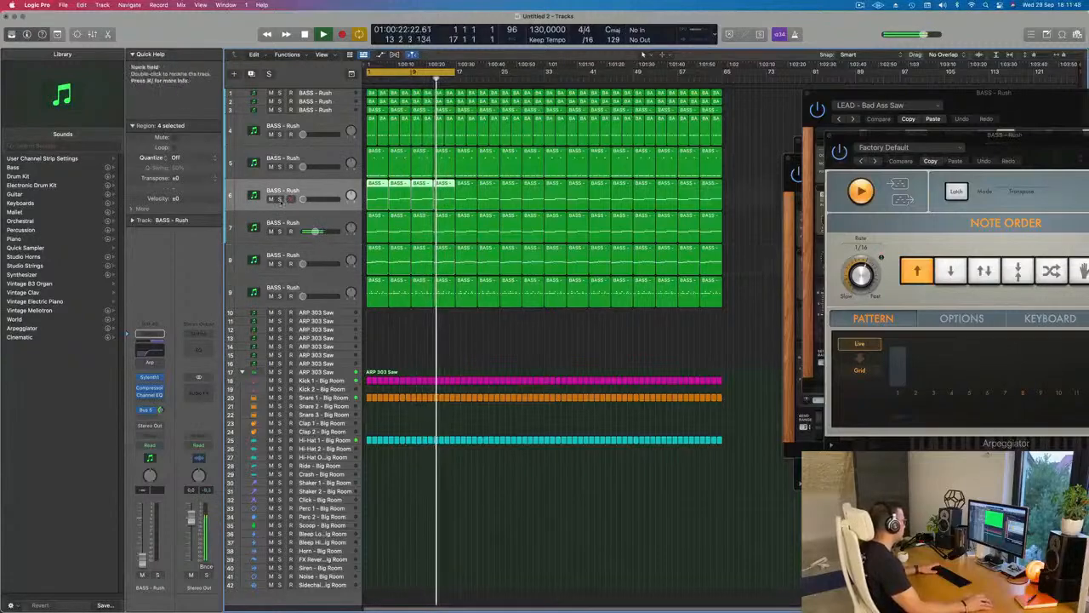
drag(311, 198, 322, 198)
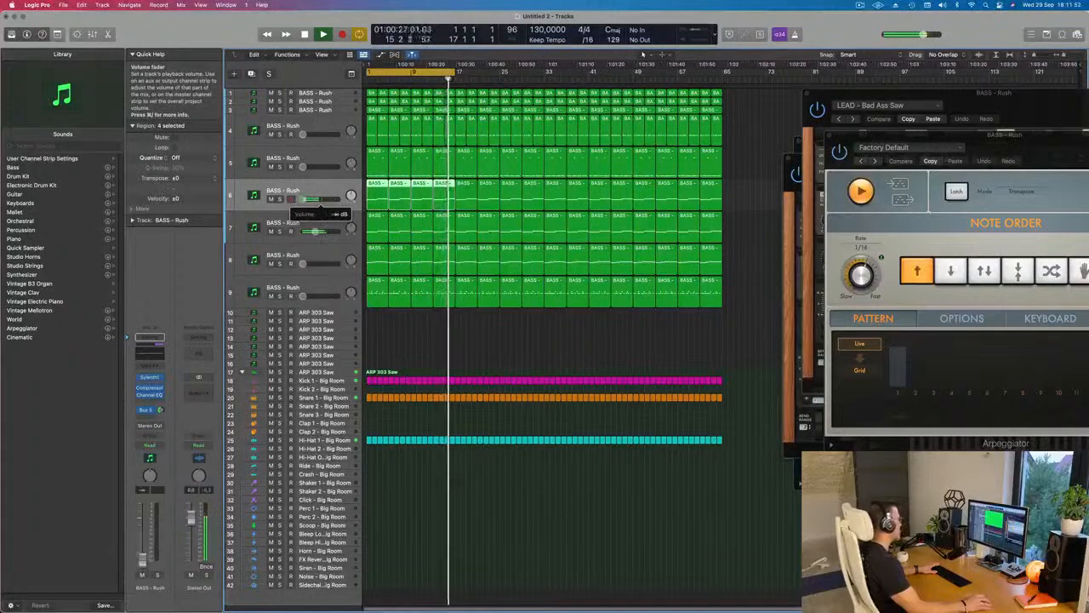
Raise the eighth track's volume to about -16 dB and replay the loop from the start to check the balance.
click(327, 252)
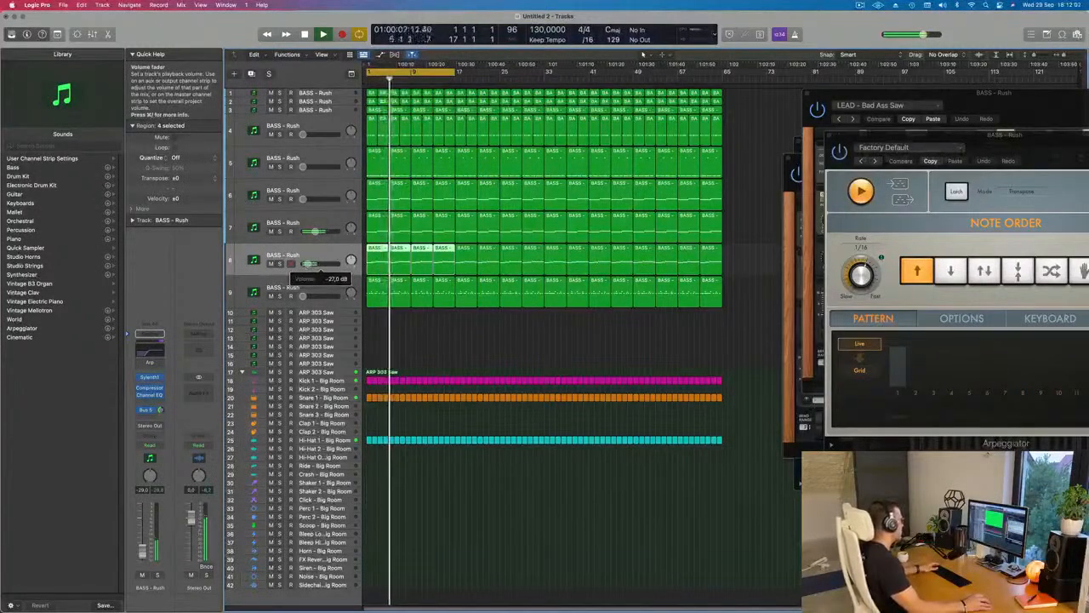
drag(309, 264, 310, 264)
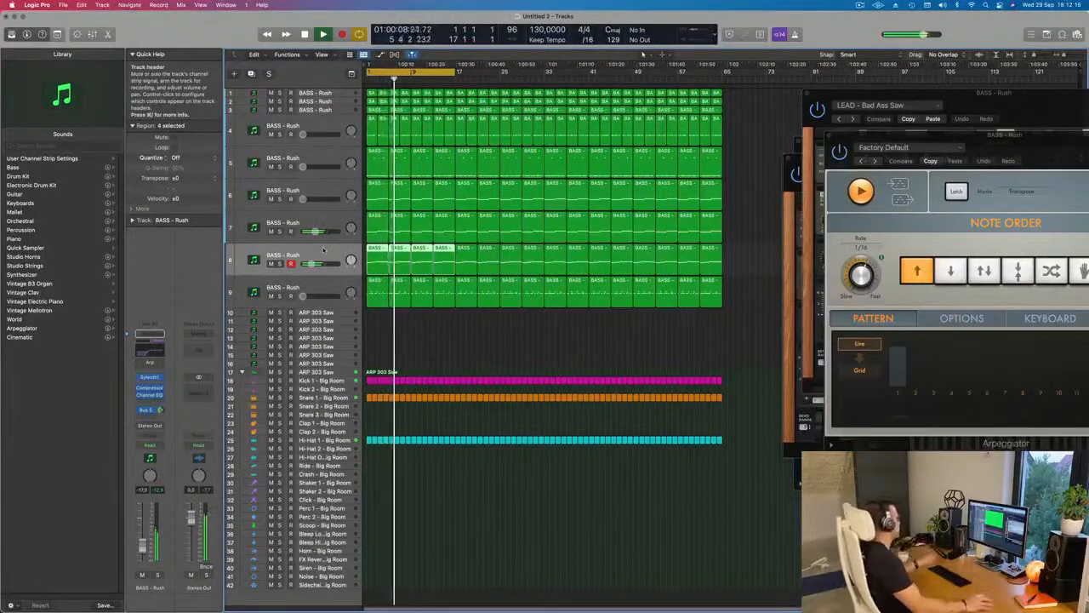
key(space)
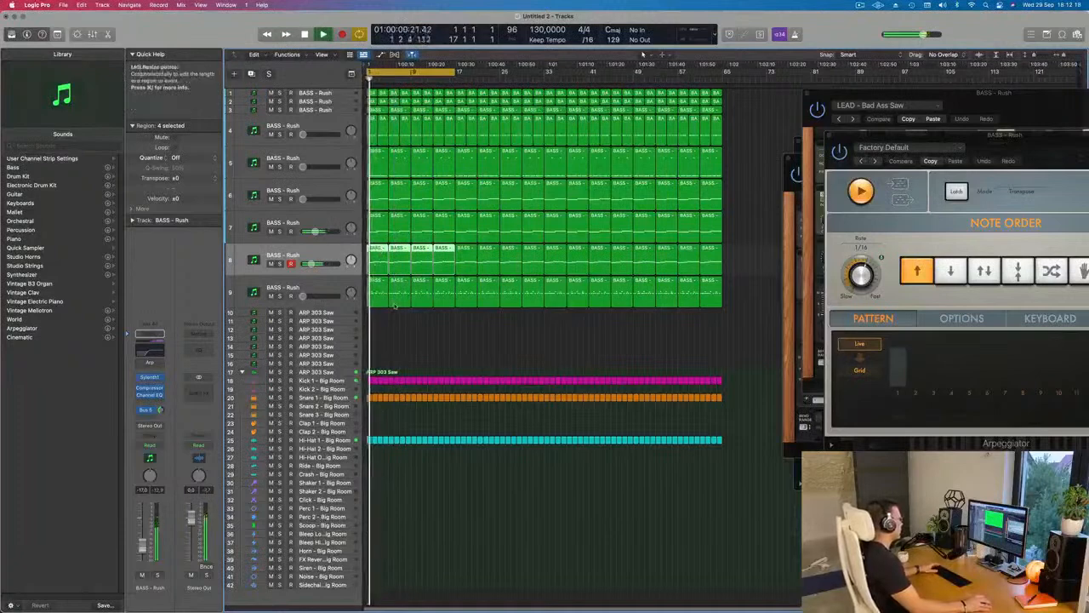
key(super+z)
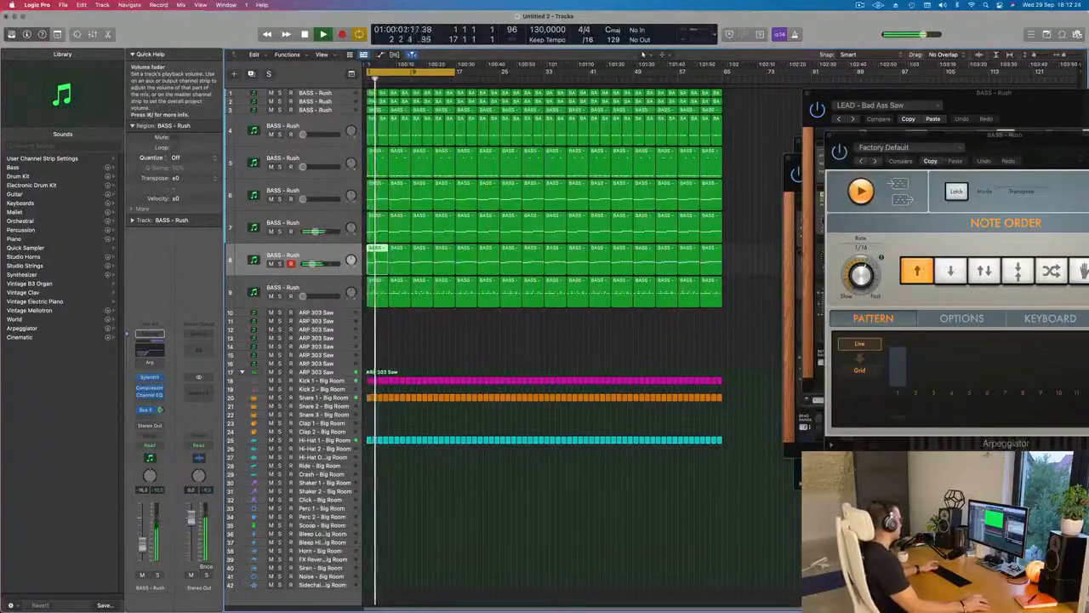
key(space)
key(space)
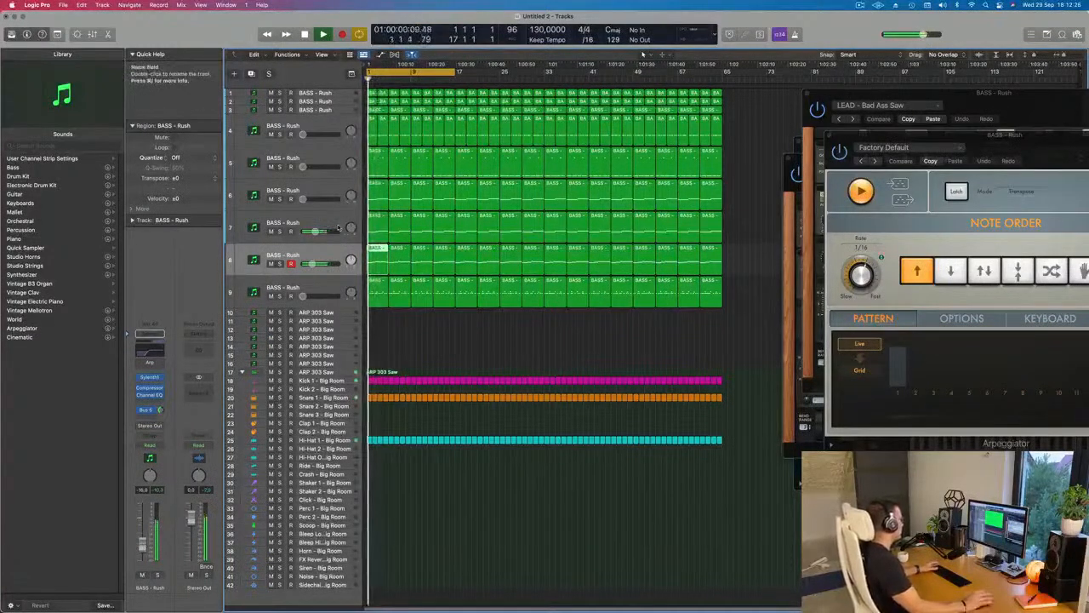
Adjust the filter cutoff and Filter A resonance of the seventh track's Sylenth1 bass patch during playback.
click(277, 223)
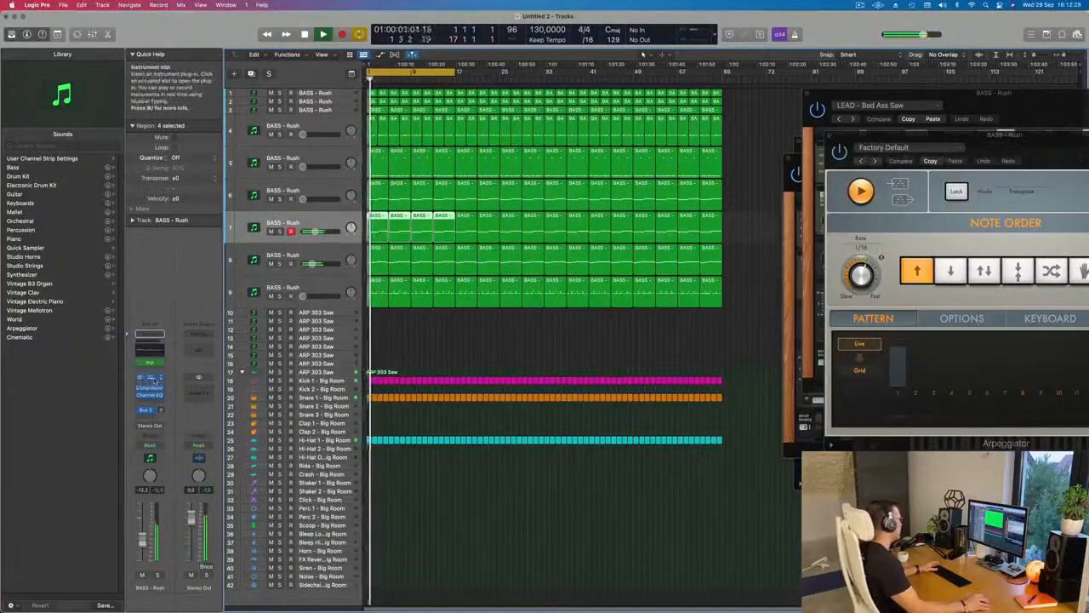
click(149, 379)
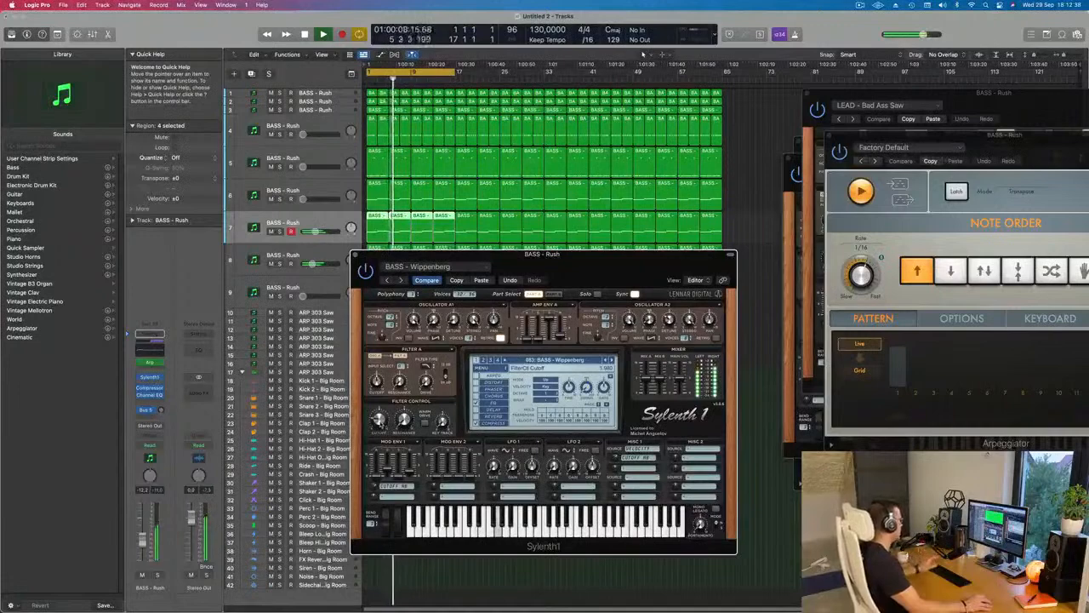
drag(468, 256, 446, 264)
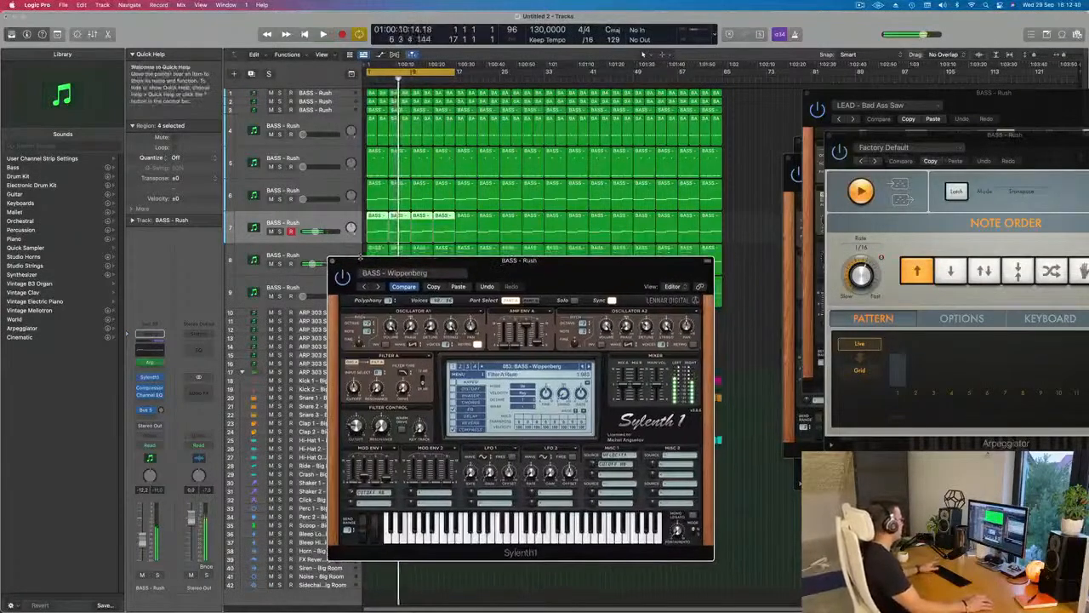
click(333, 262)
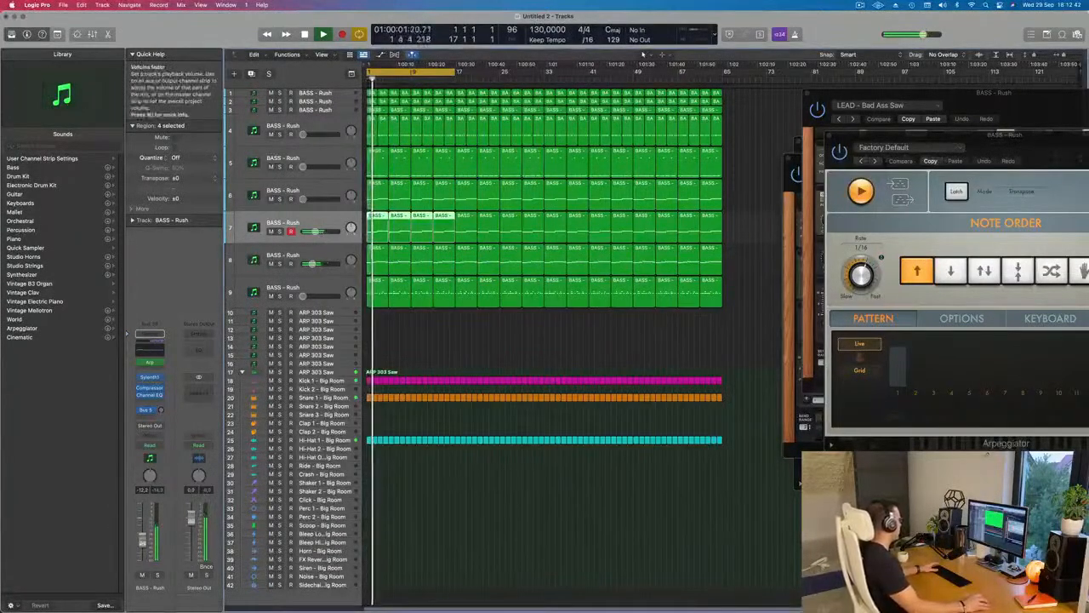
Solo the seventh and eighth tracks in turn to compare their sounds, clearing each solo again.
click(158, 575)
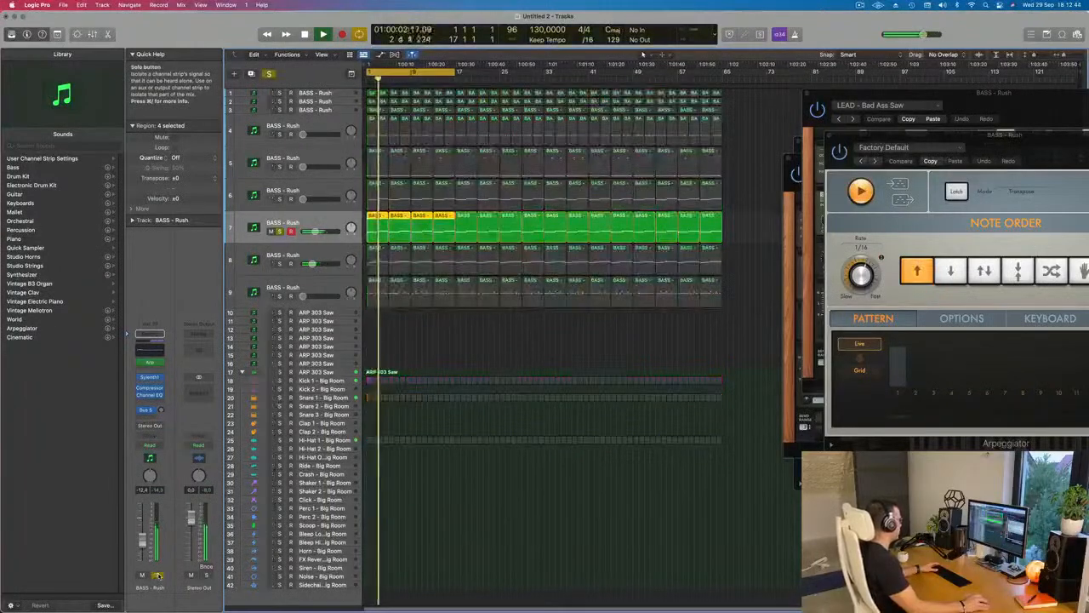
click(158, 575)
click(279, 264)
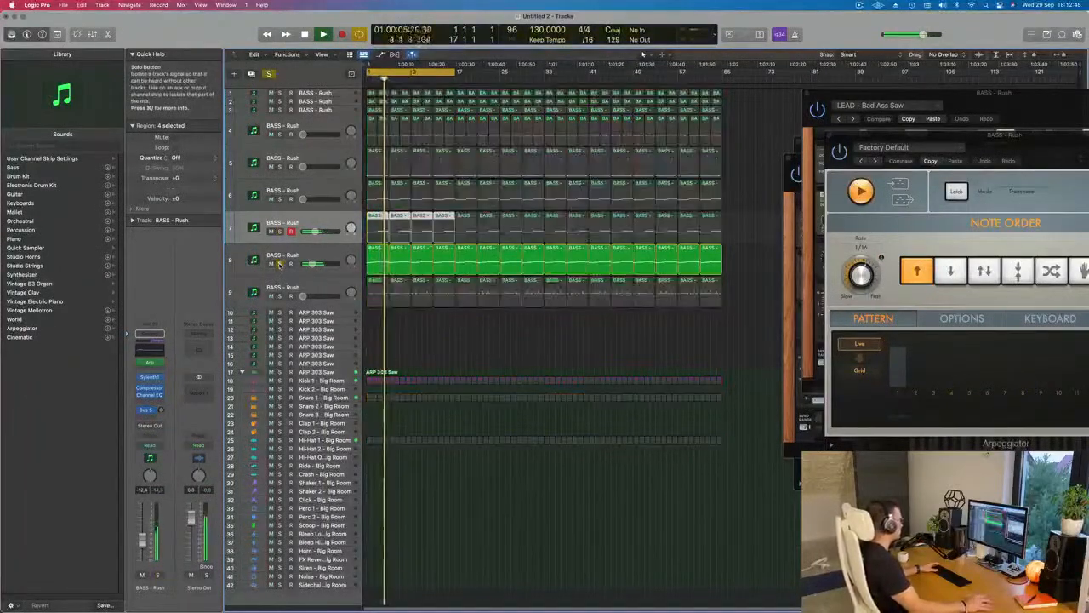
click(279, 264)
In the eighth track's Channel EQ, set the low cut to 310 Hz, 24 dB/Oct, with a Q of 0.57.
click(322, 255)
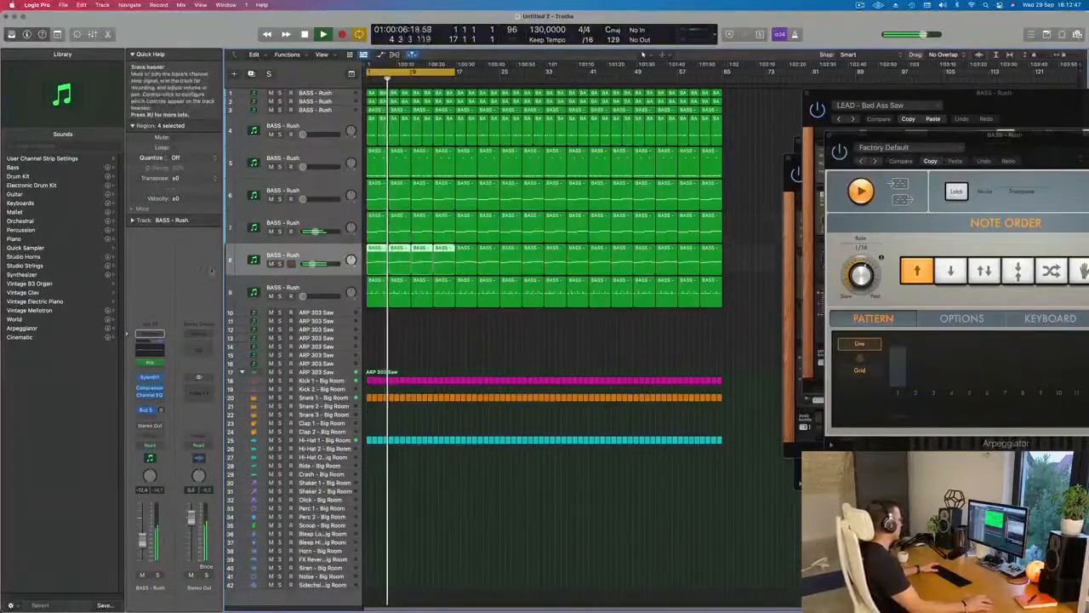
click(150, 349)
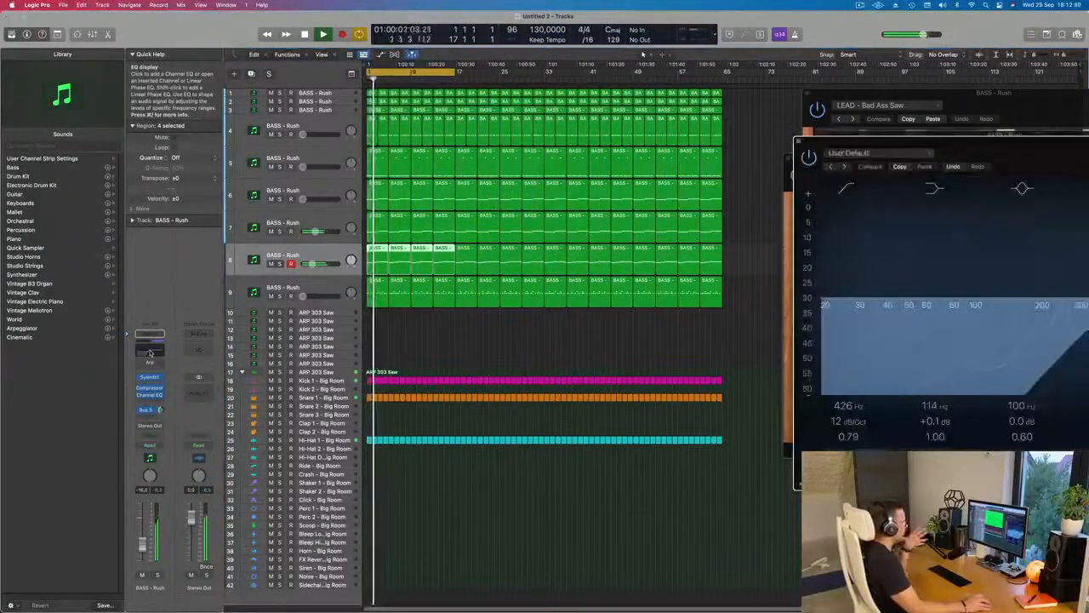
drag(997, 150, 713, 118)
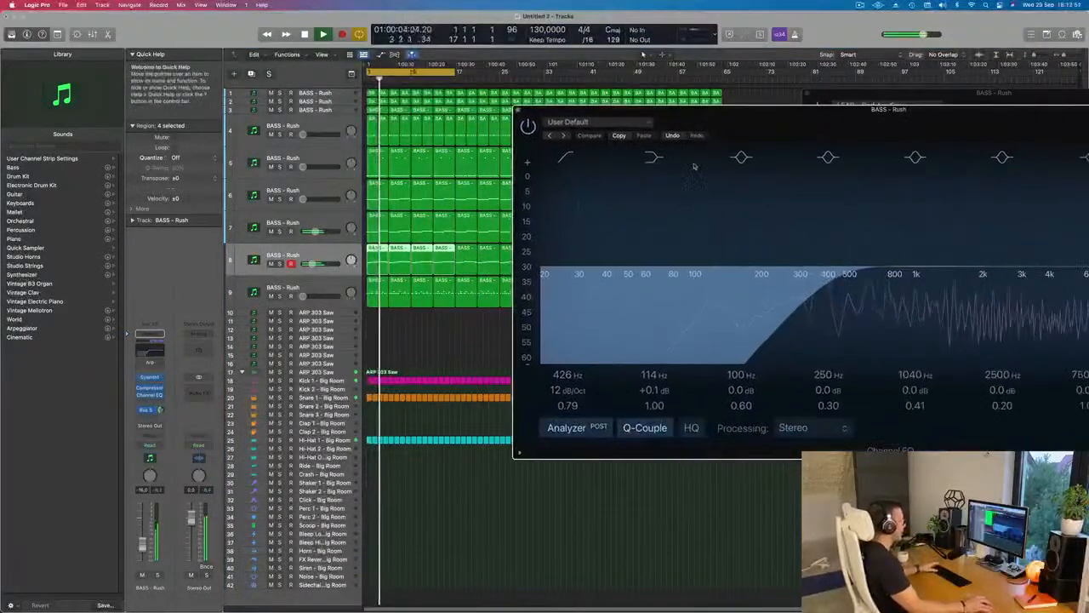
drag(817, 137, 730, 149)
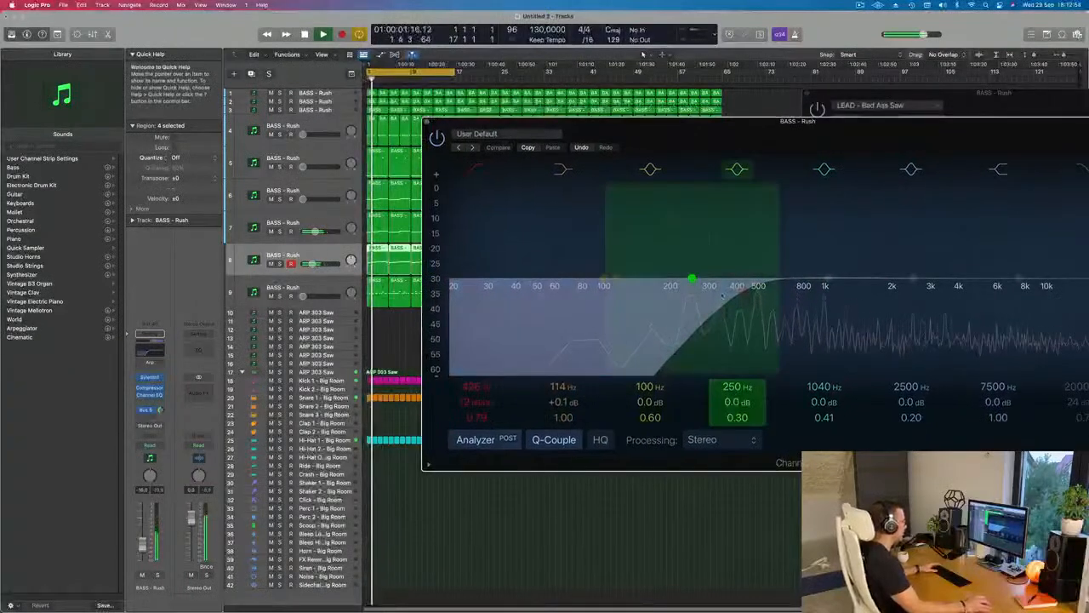
drag(703, 289, 766, 288)
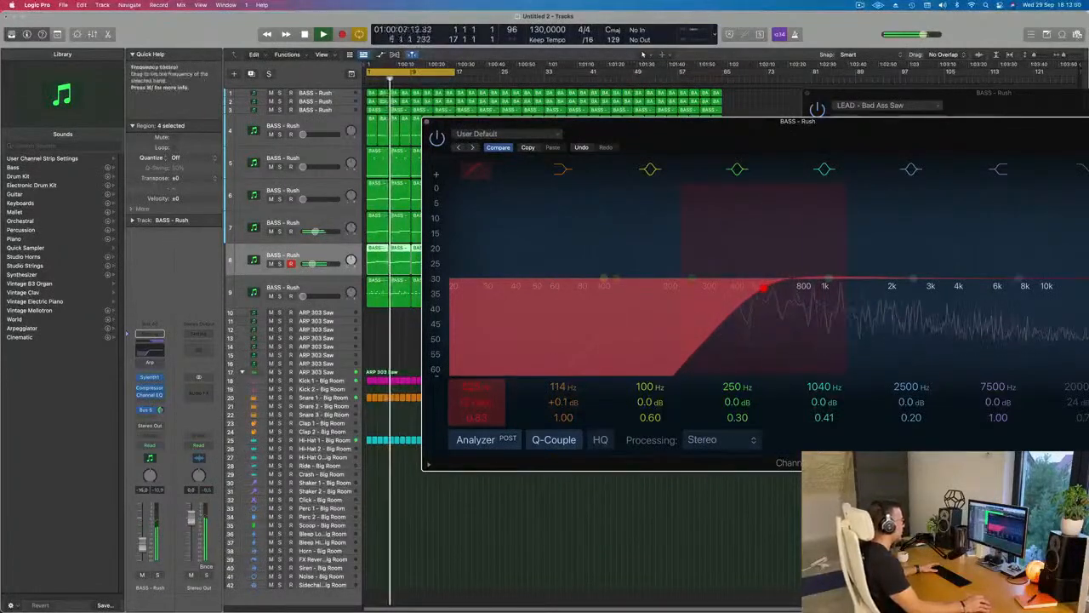
drag(476, 402, 477, 393)
drag(763, 288, 713, 299)
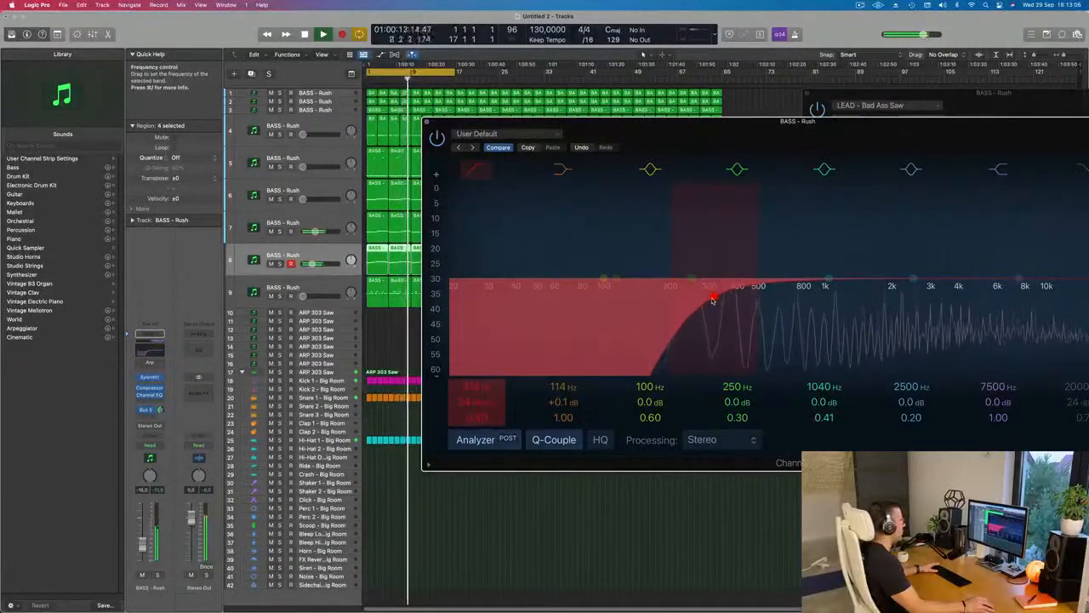
drag(713, 299, 711, 296)
drag(733, 145, 675, 157)
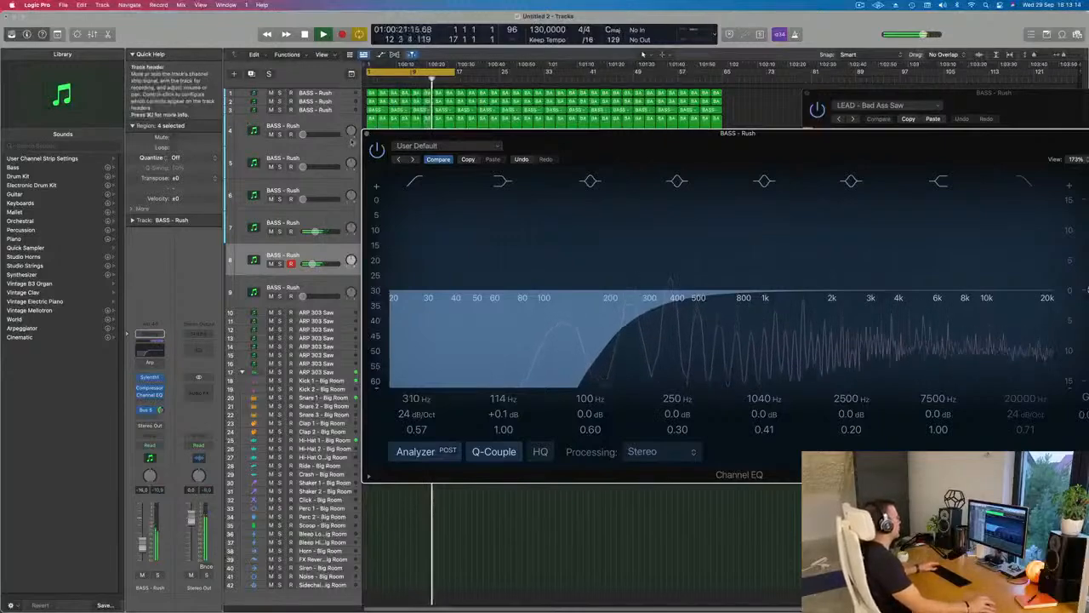
click(367, 133)
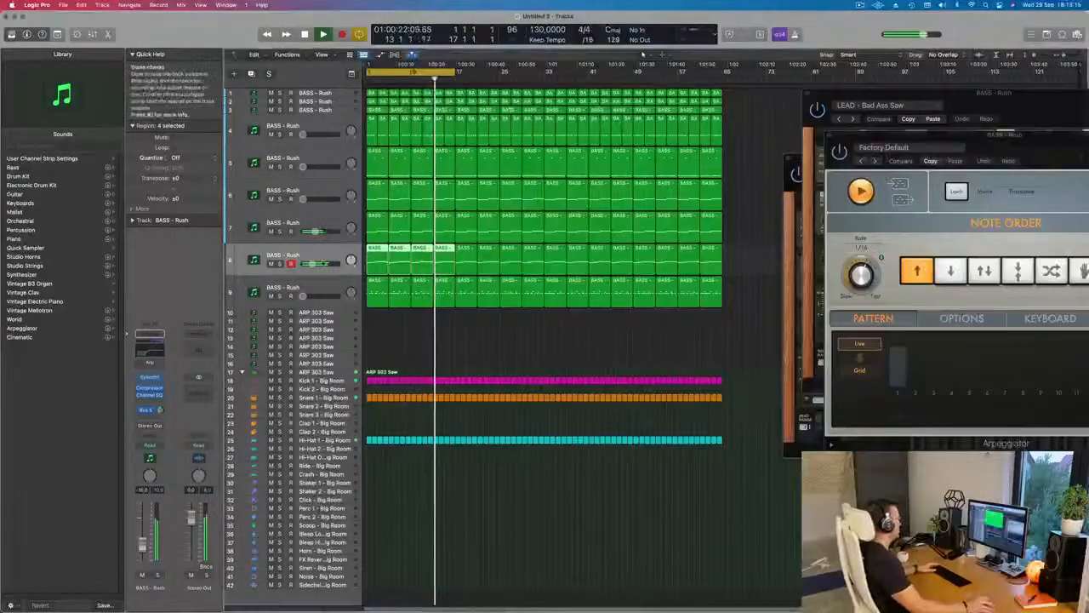
Raise the sixth track's volume to about -14.5 dB and adjust its Bus 5 send level.
click(321, 280)
click(324, 192)
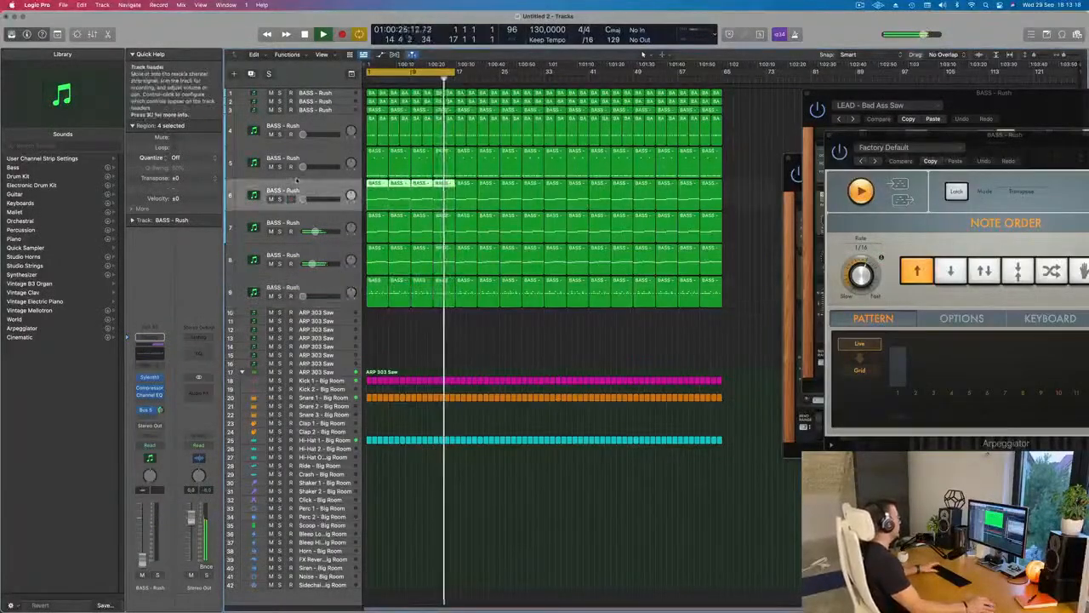
drag(303, 200, 315, 200)
drag(161, 411, 162, 409)
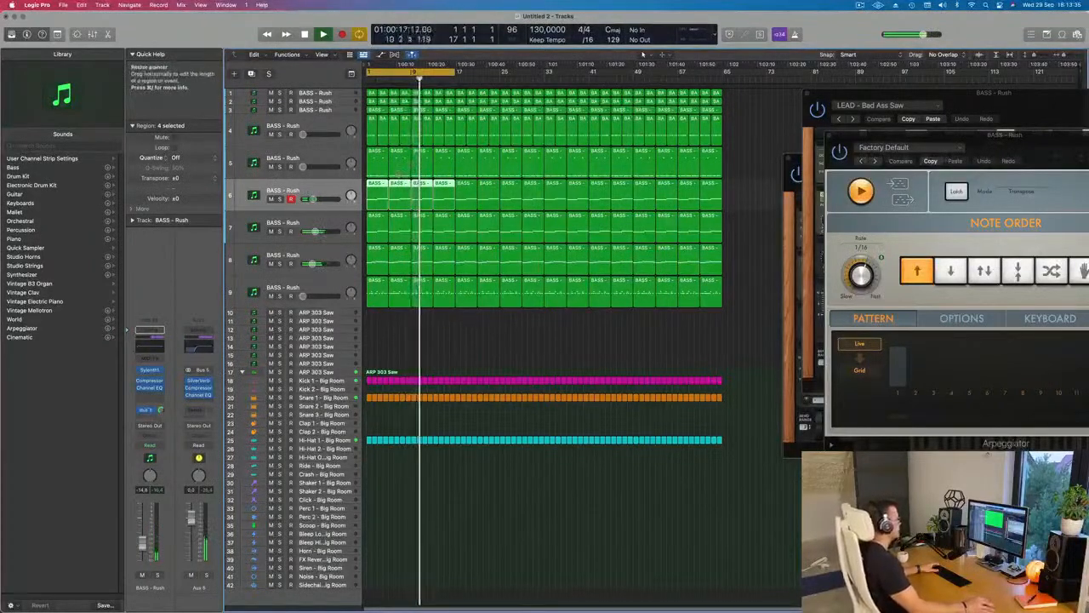
Bring the ninth track into the playing mix by raising its volume to about -15 dB.
click(320, 290)
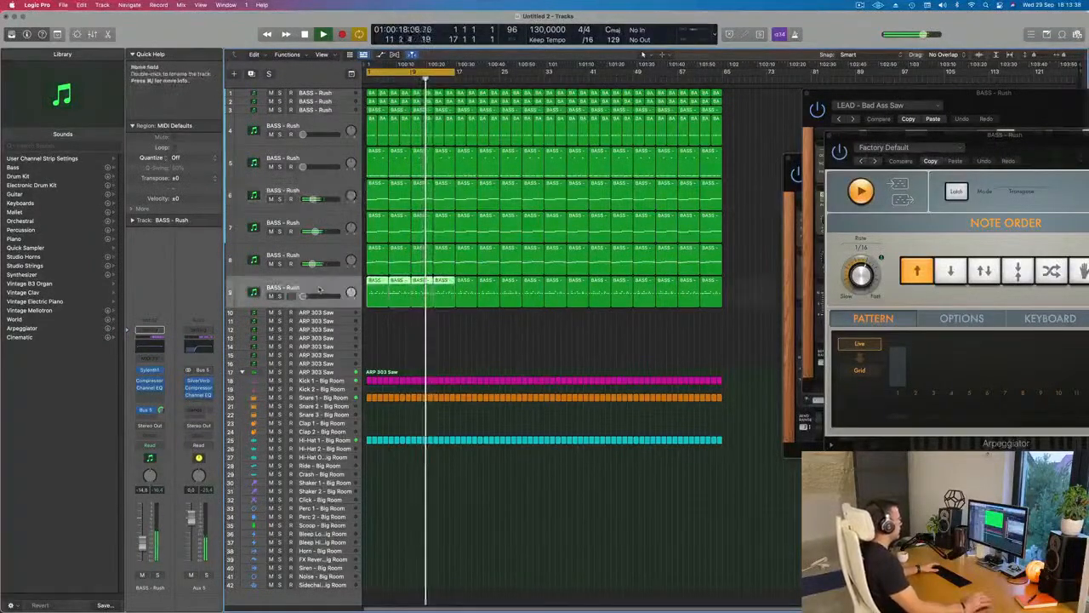
drag(303, 296, 304, 296)
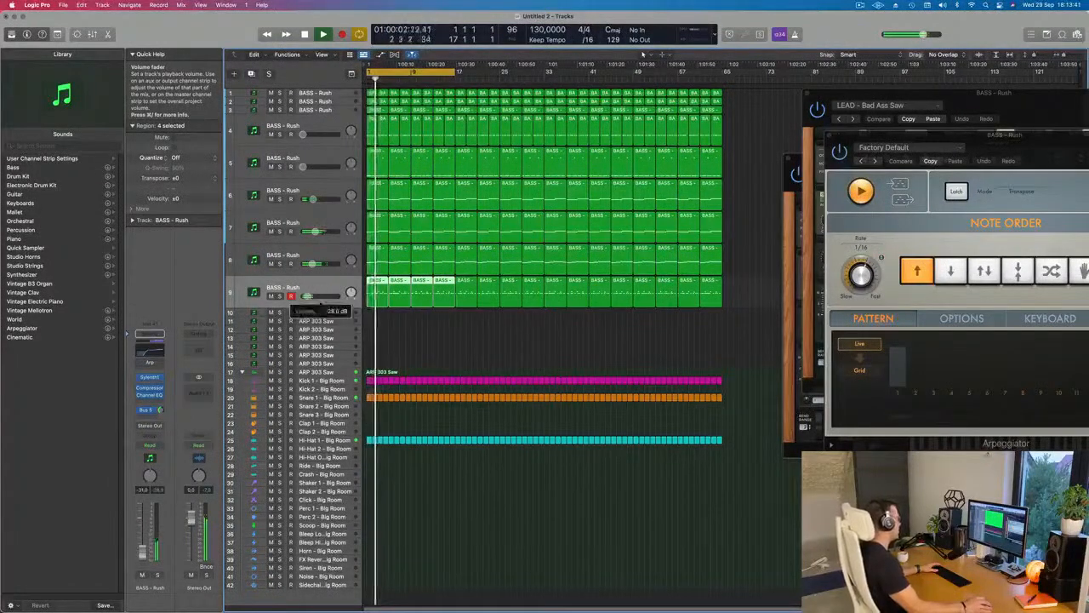
drag(310, 296, 314, 296)
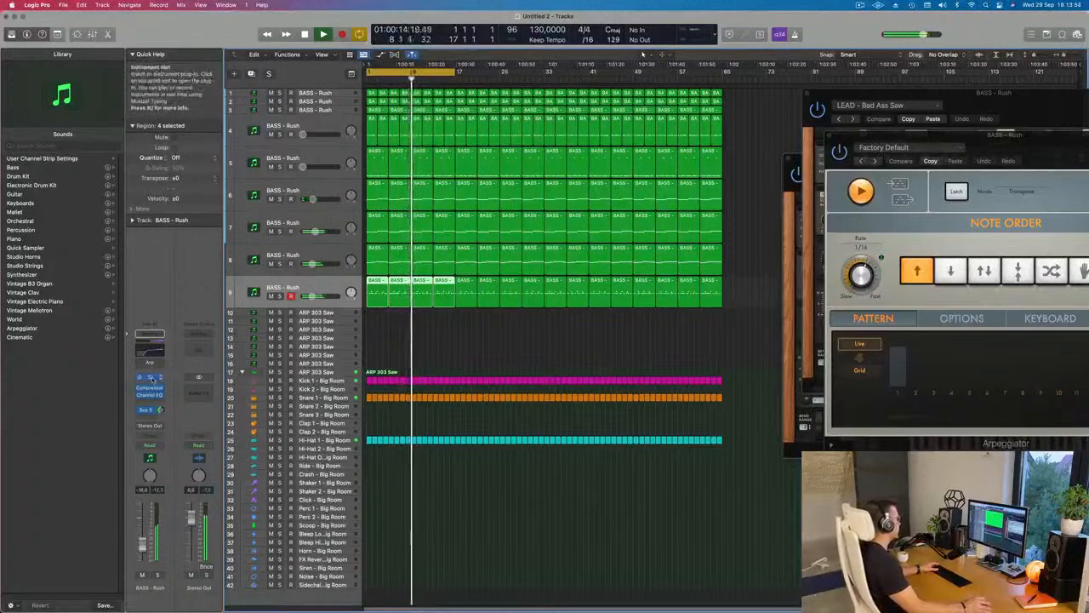
In the ninth track's Channel EQ, turn the 1040 Hz bell into a -4.0 dB cut at 408 Hz.
click(151, 377)
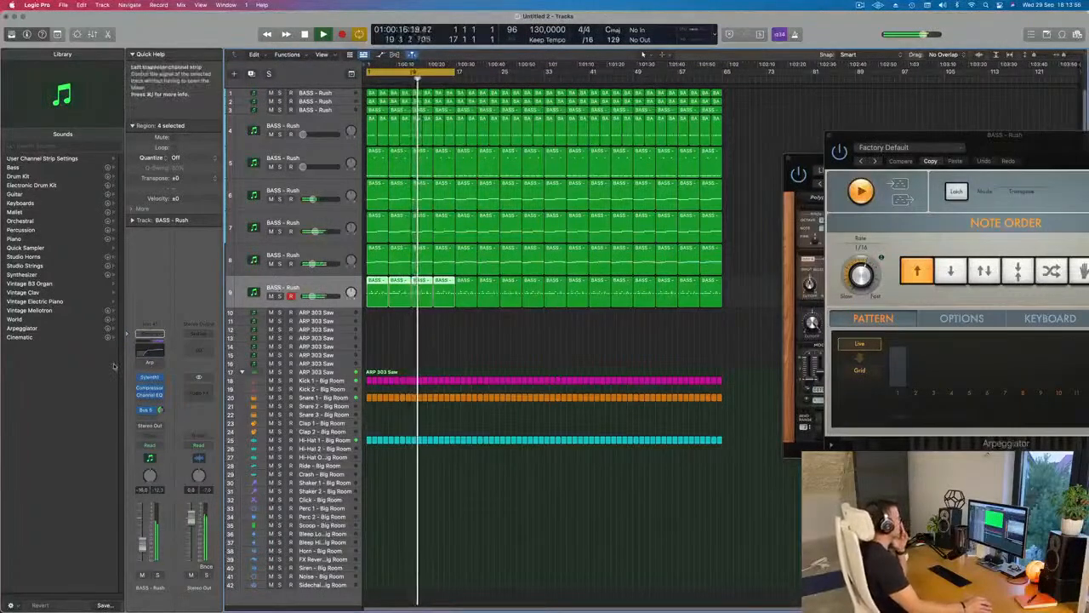
click(156, 350)
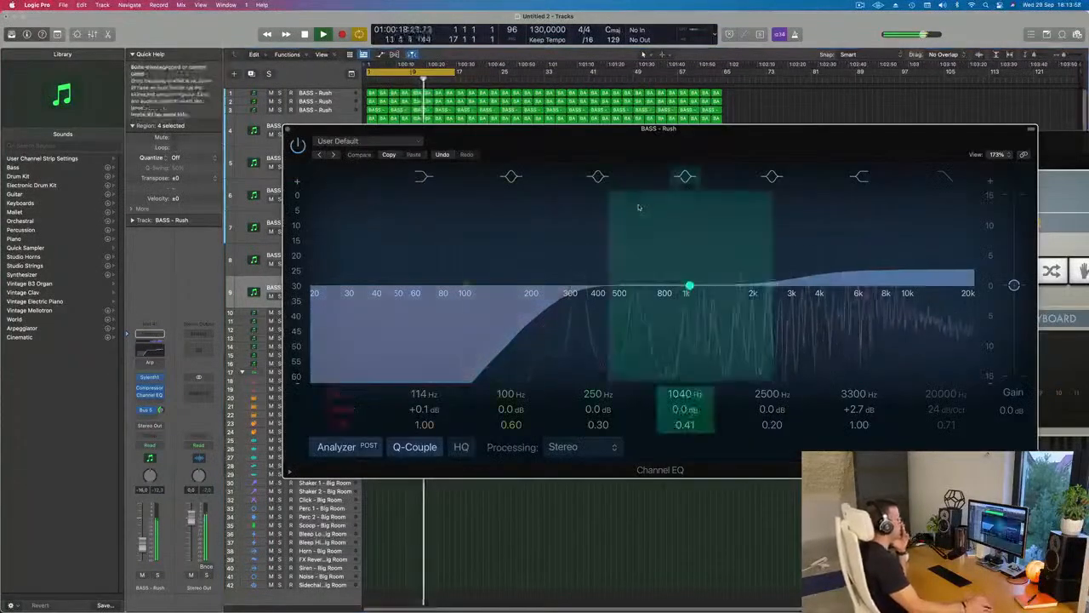
drag(687, 288, 599, 319)
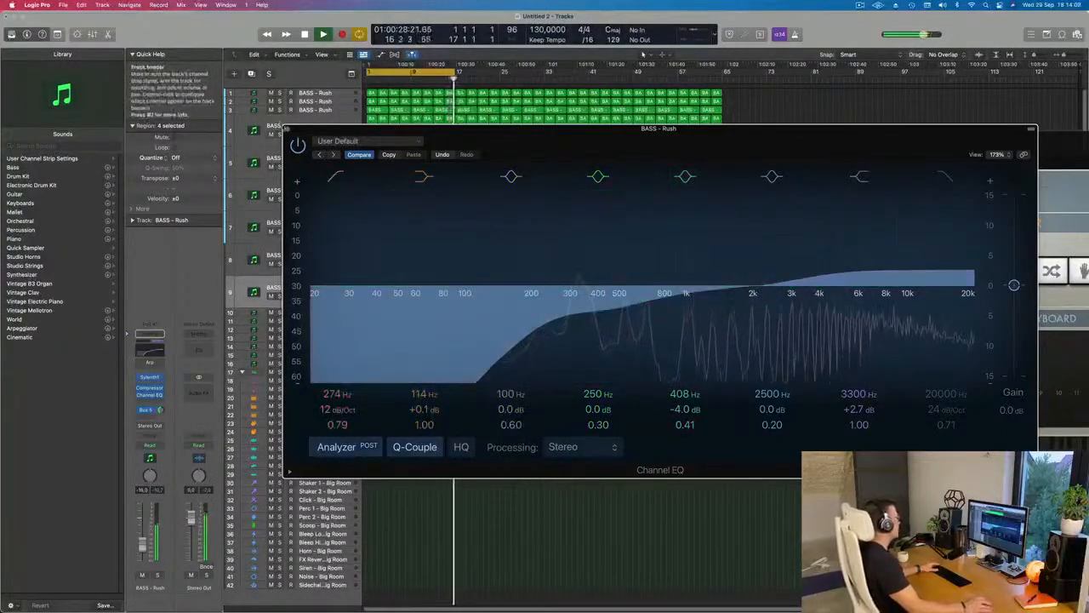
click(288, 129)
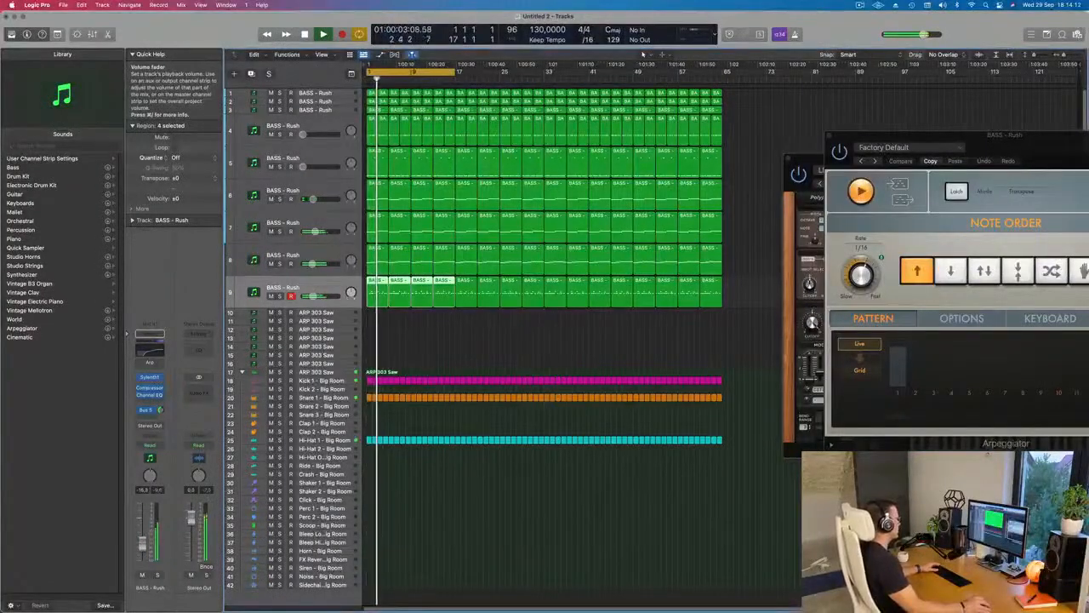
scroll(548, 342, up, 1)
scroll(547, 343, down, 1)
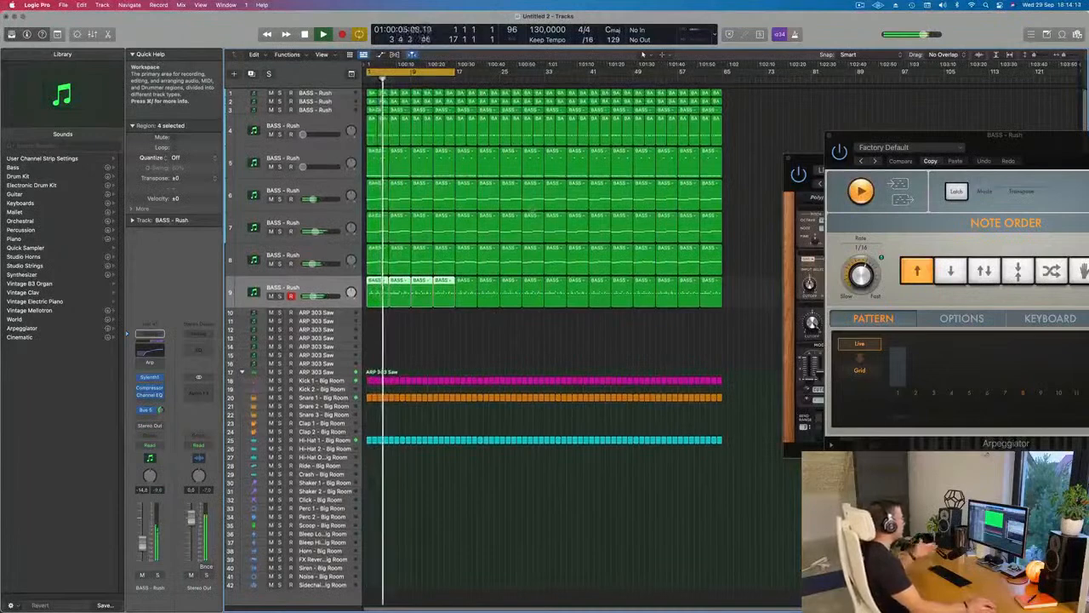
Extend the cycle range to bar 65 so it covers the whole arrangement, and restart playback.
click(327, 100)
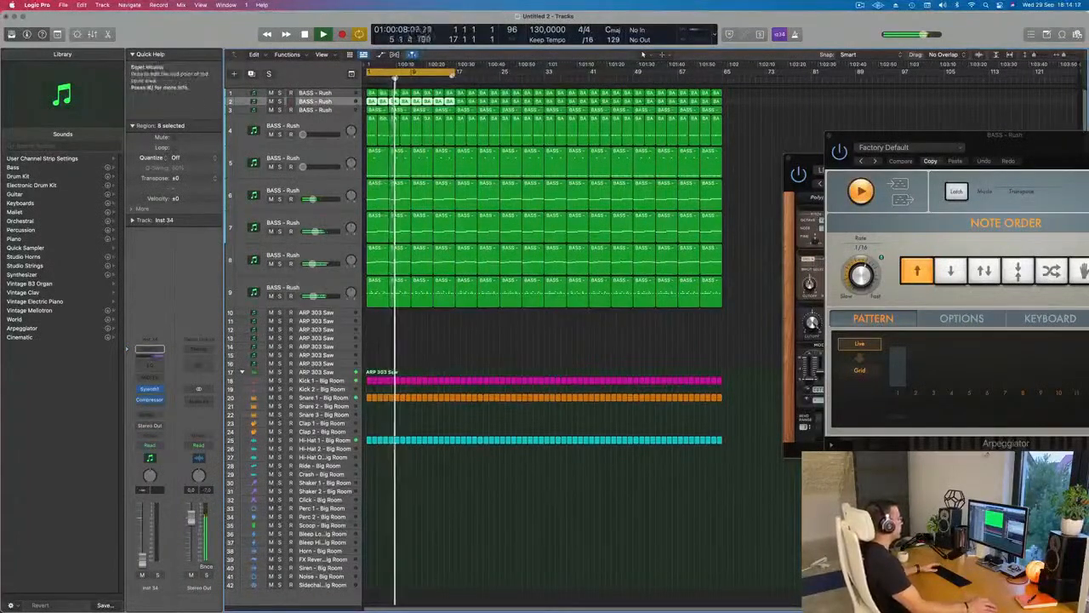
drag(456, 73, 723, 80)
key(space)
key(space)
Show the toolbar, turn on Track Zoom and enlarge the third track's height.
click(327, 110)
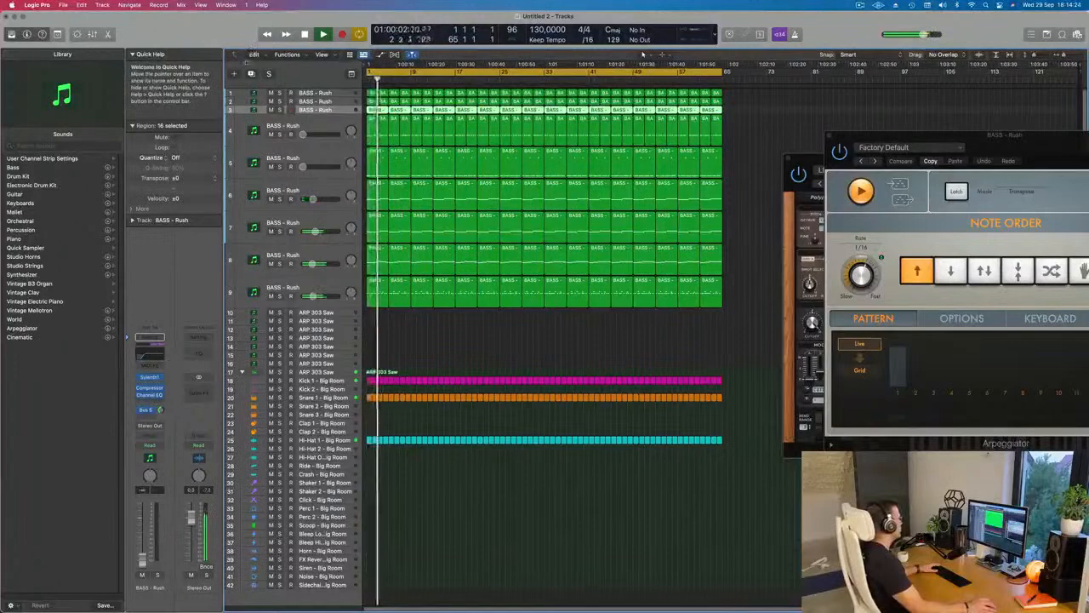
key(ctrl+alt+super+t)
click(116, 59)
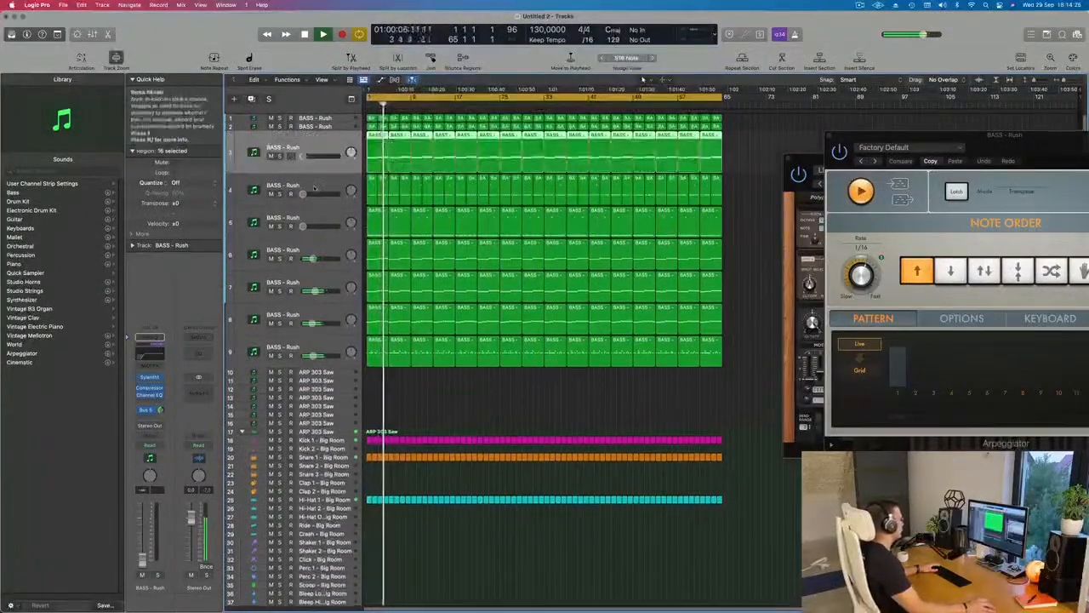
drag(335, 172, 334, 206)
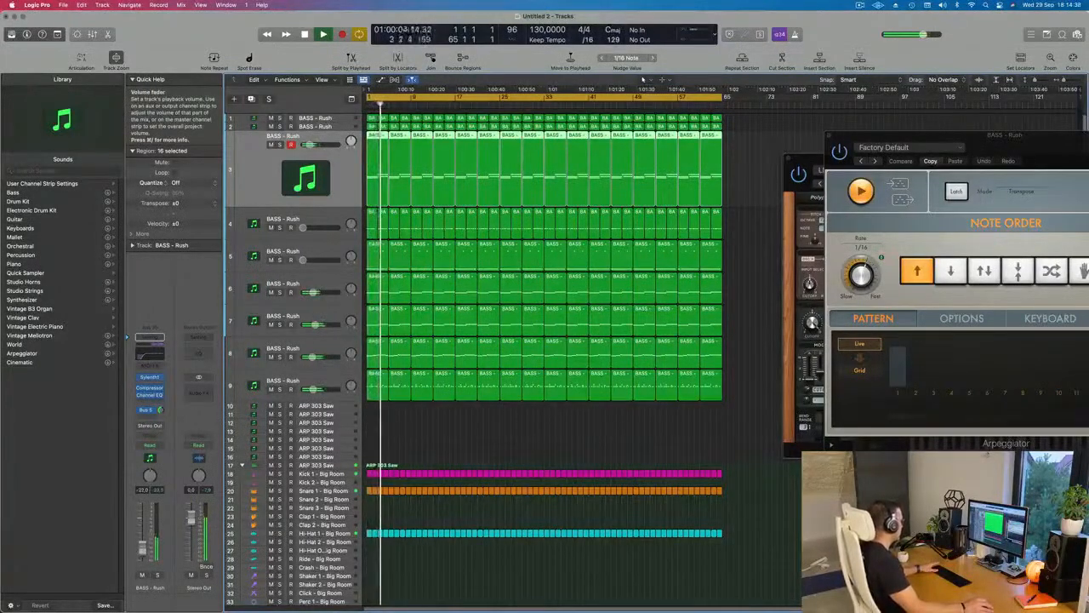
Raise the third track's volume to about -22 dB and check its sound in solo.
click(158, 575)
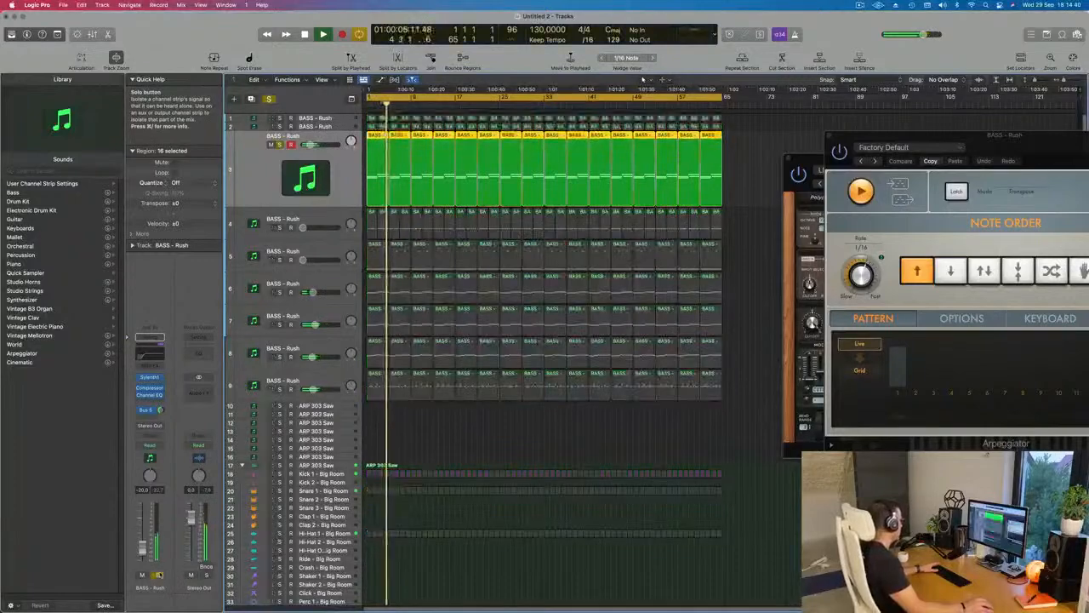
click(158, 575)
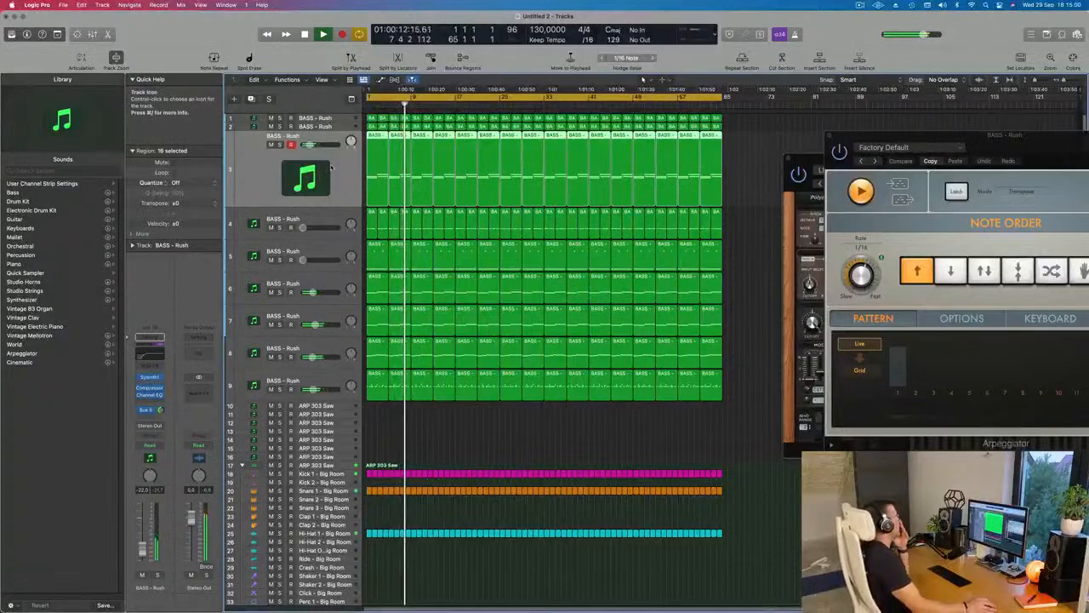
Step through the first four tracks, replay from the start and raise the fourth track's volume to about -15 dB.
click(338, 128)
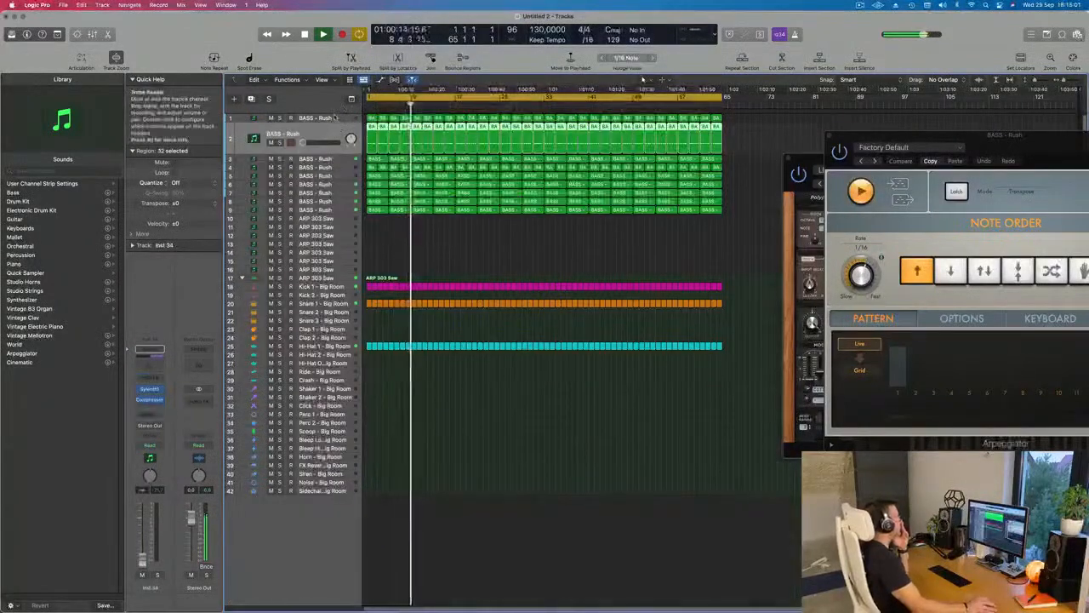
click(339, 118)
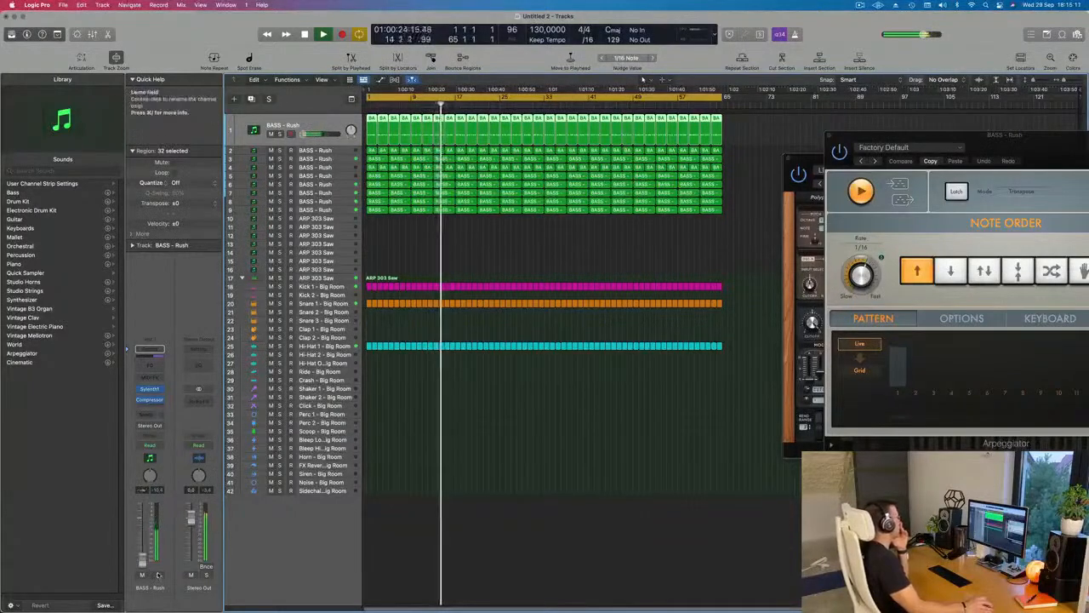
key(Down)
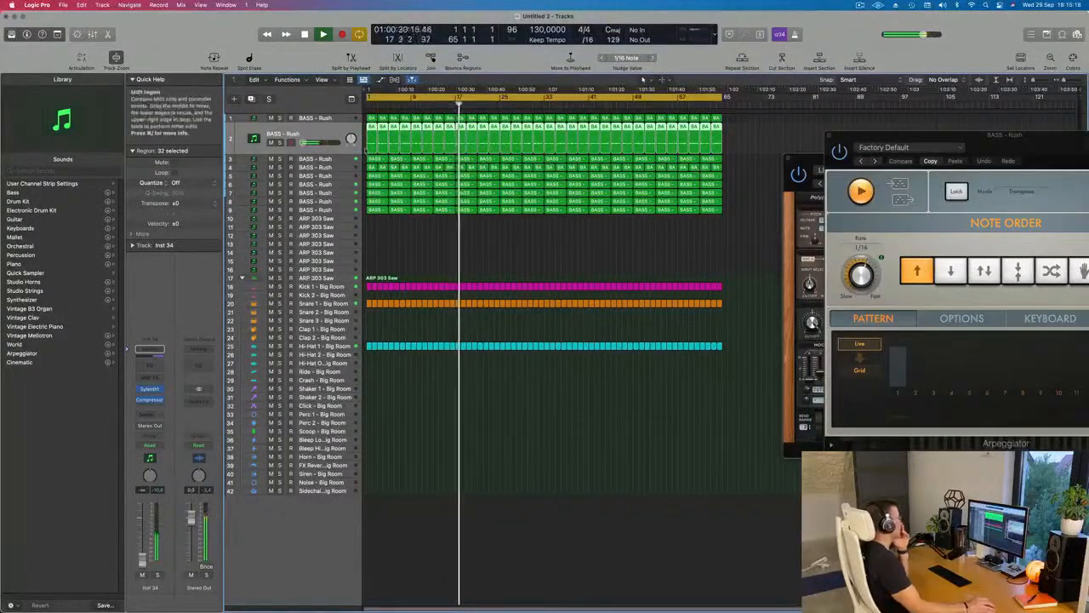
key(Down)
key(Down)
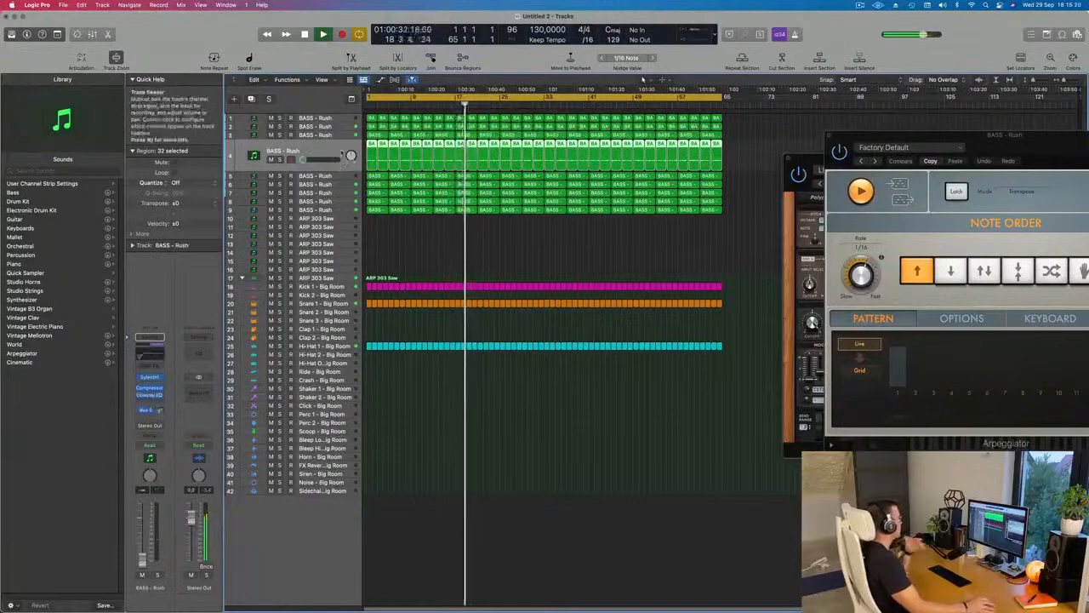
key(Return)
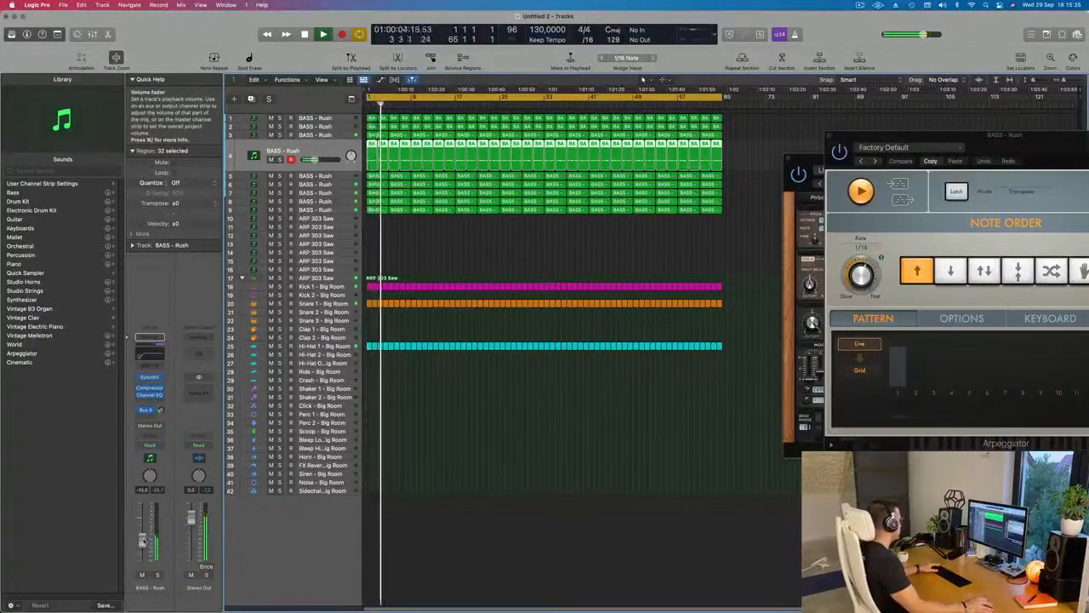
Open the fourth track's Sylenth1, replay from the start and set the track's volume to about -14 dB, checking it in solo.
drag(318, 160, 316, 160)
click(148, 377)
key(Return)
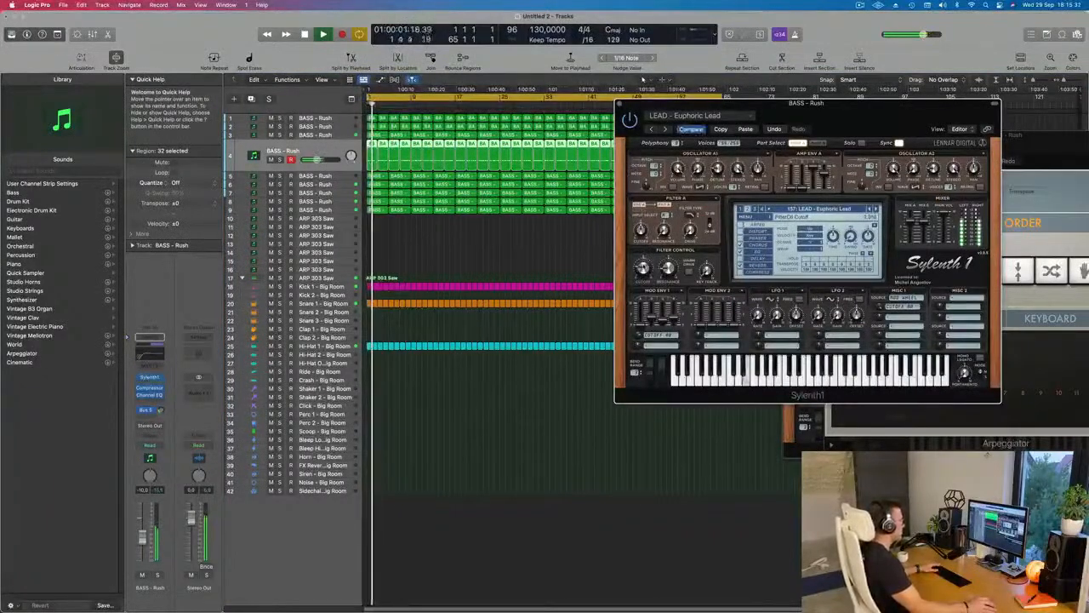
key(Return)
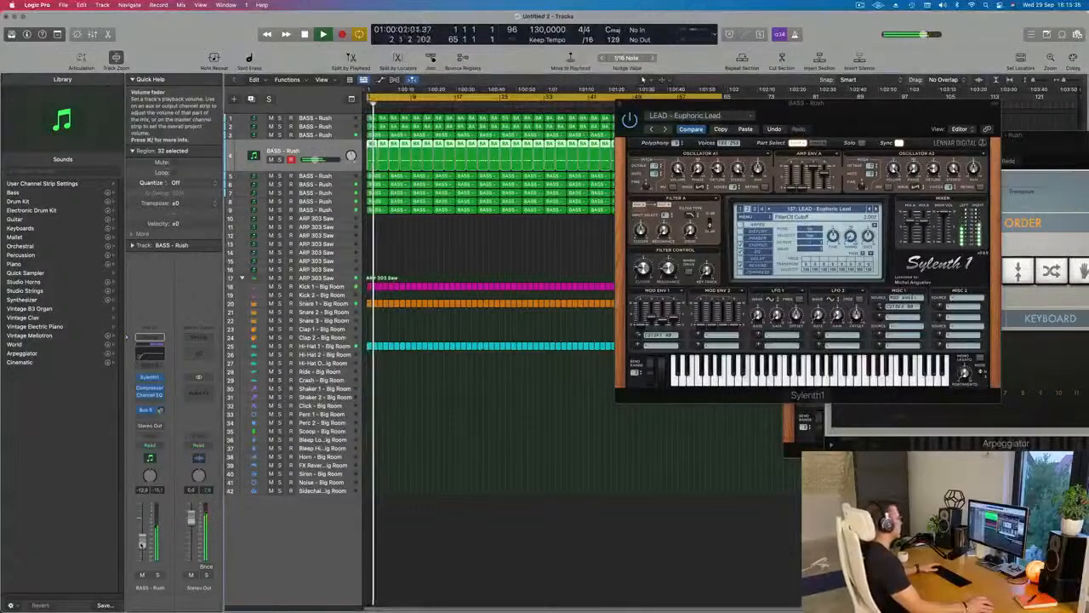
click(156, 575)
click(156, 574)
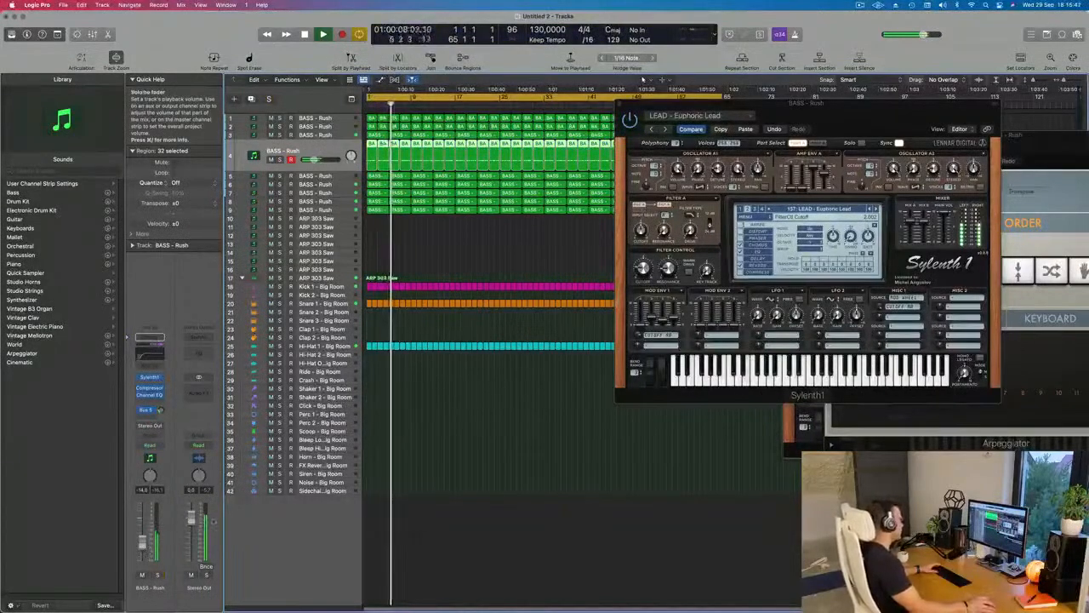
Listen to the fourth track's Euphoric Lead sound in solo, then back in the full mix.
drag(842, 131, 663, 189)
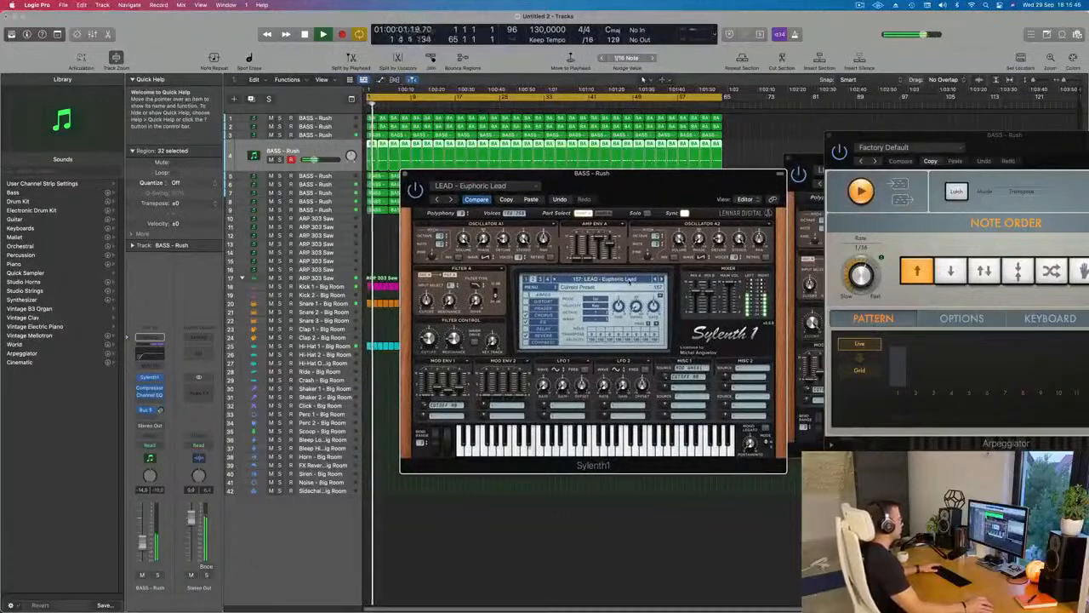
click(156, 574)
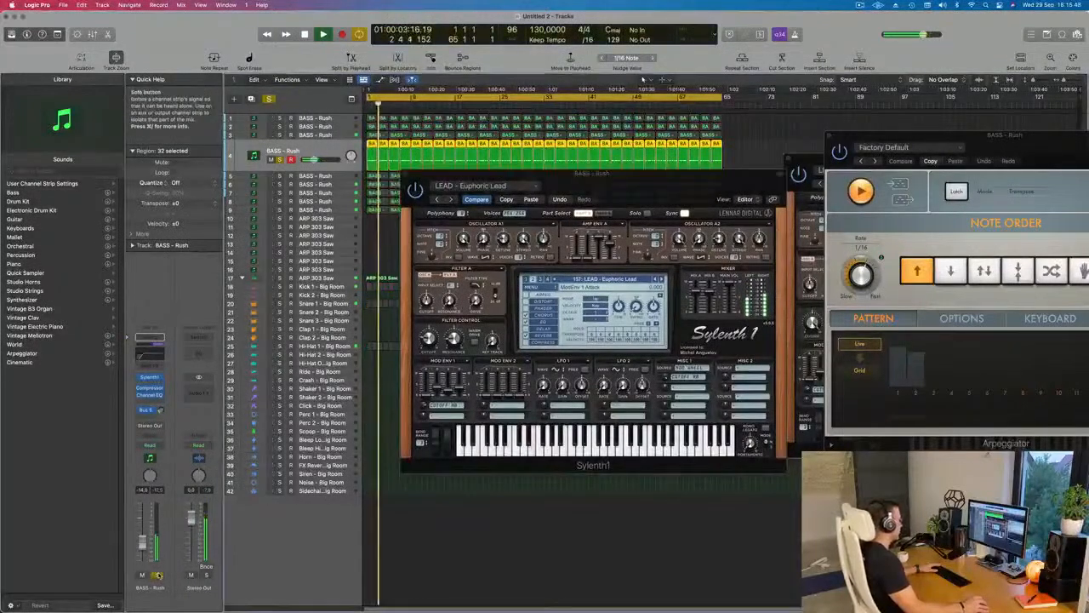
click(156, 574)
Load the PLUCK - 4AM preset into the fourth track's Sylenth1 and set the track's volume to about -12 dB.
click(150, 377)
click(149, 377)
drag(669, 180, 701, 153)
key(Return)
click(620, 251)
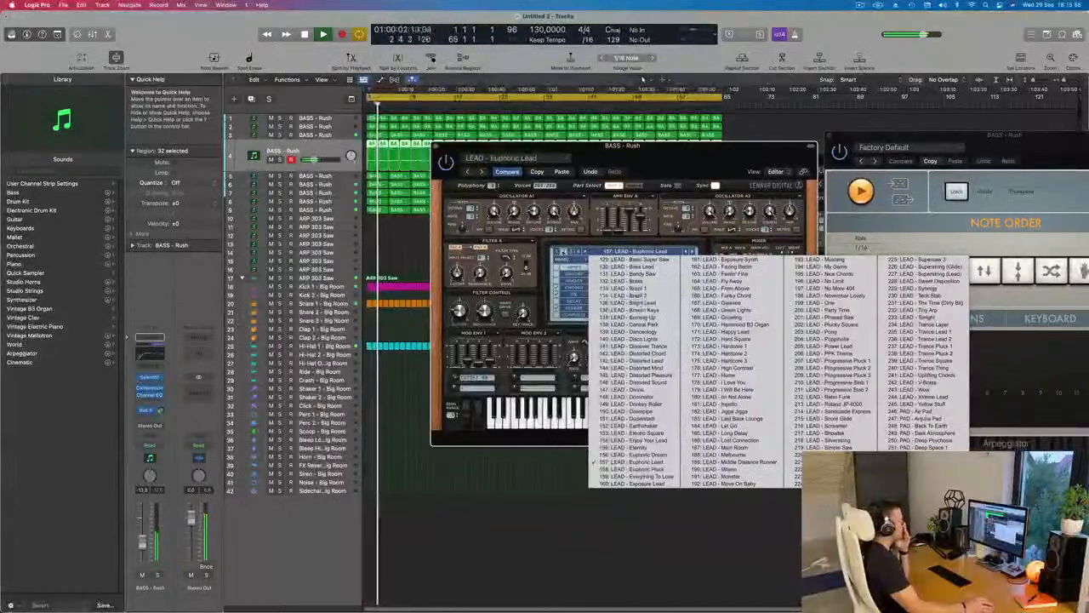
click(571, 252)
click(603, 252)
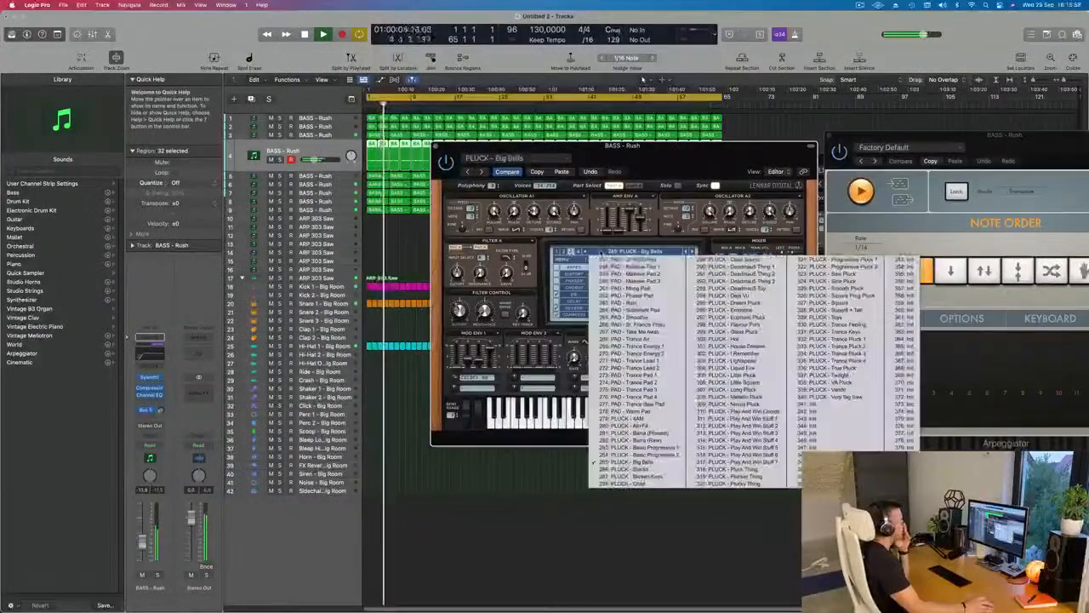
click(631, 424)
drag(694, 168, 730, 242)
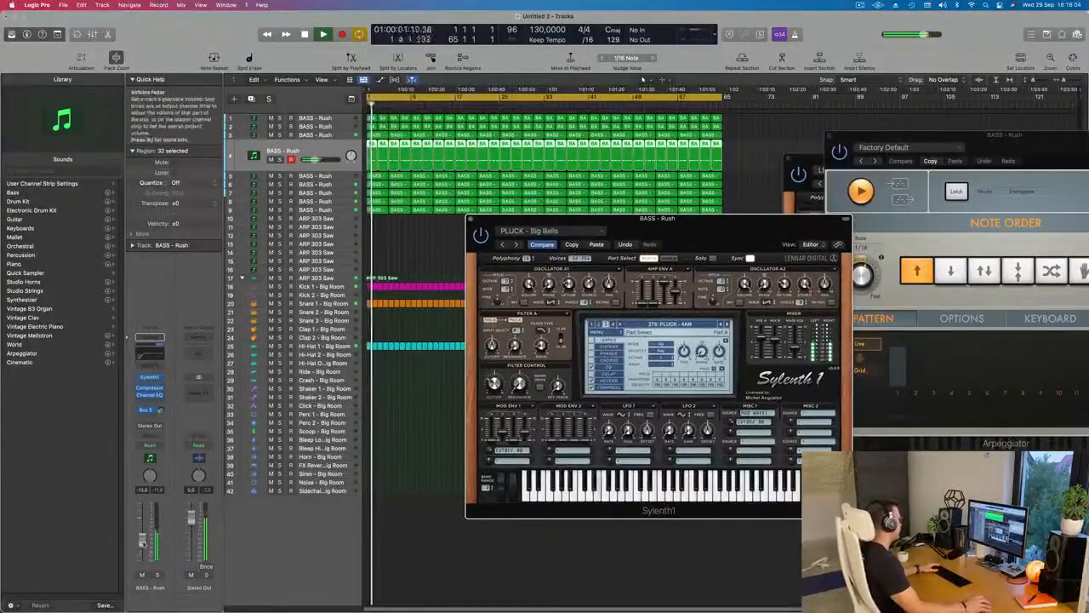
drag(143, 542, 143, 540)
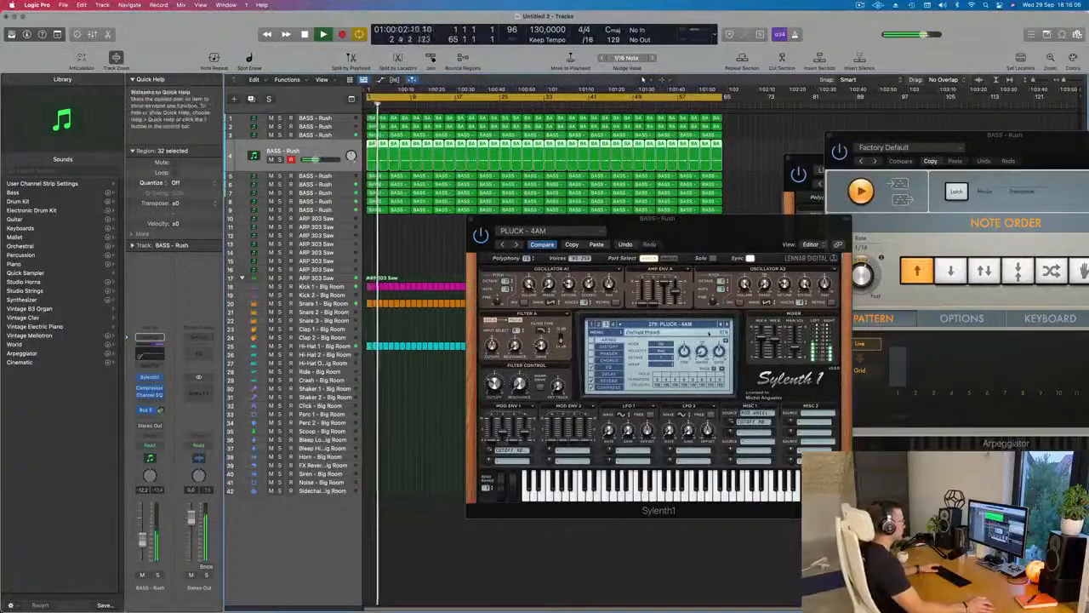
Audition the following Sylenth1 pluck presets one by one, from PLUCK - 4AM to PLUCK - Child.
click(726, 324)
click(726, 324)
click(726, 324)
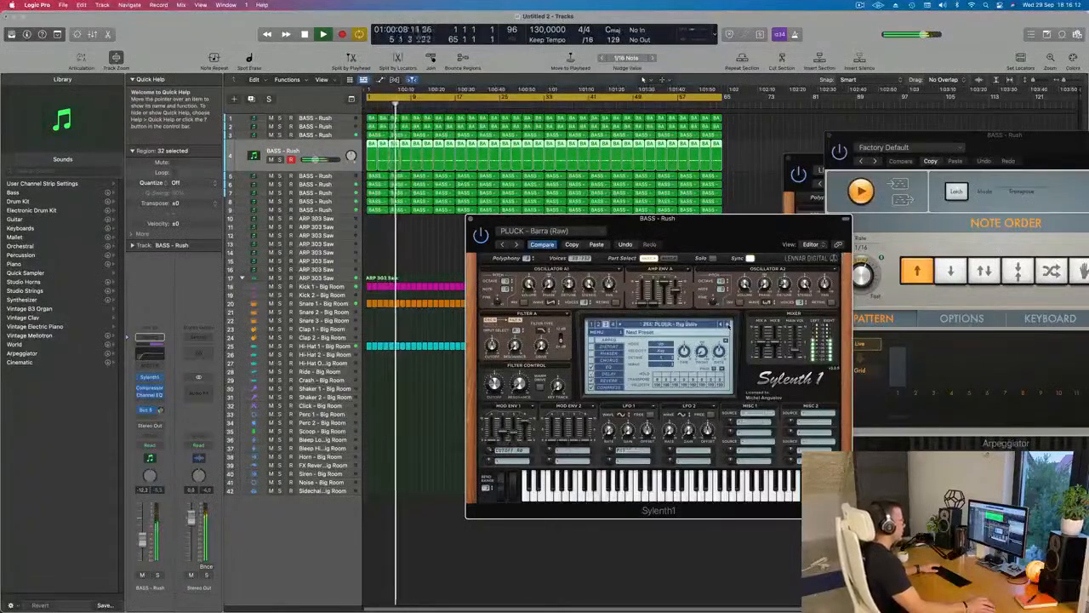
click(726, 324)
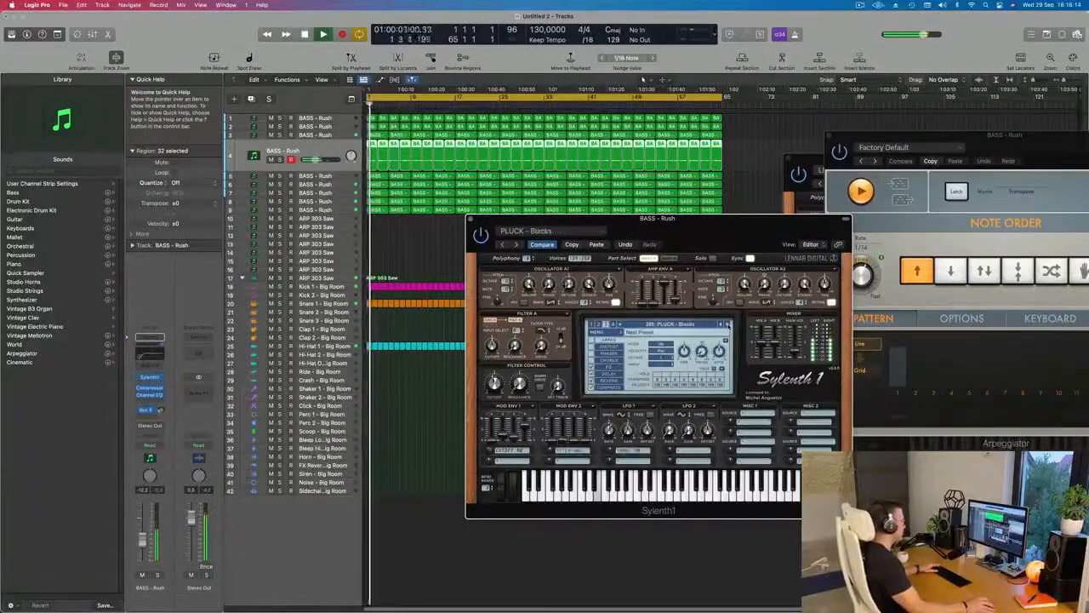
click(726, 324)
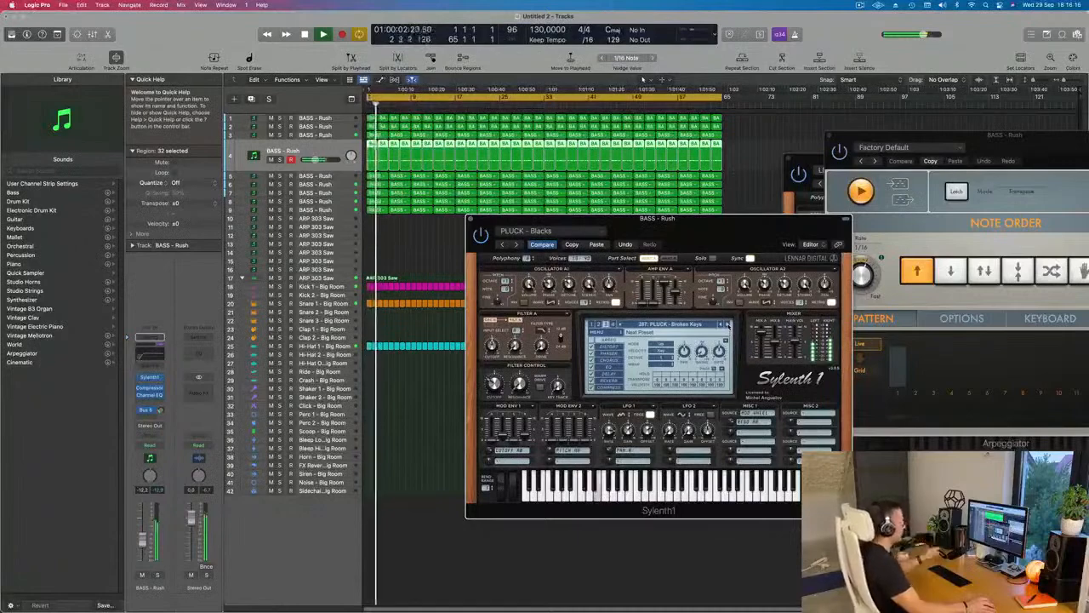
click(726, 324)
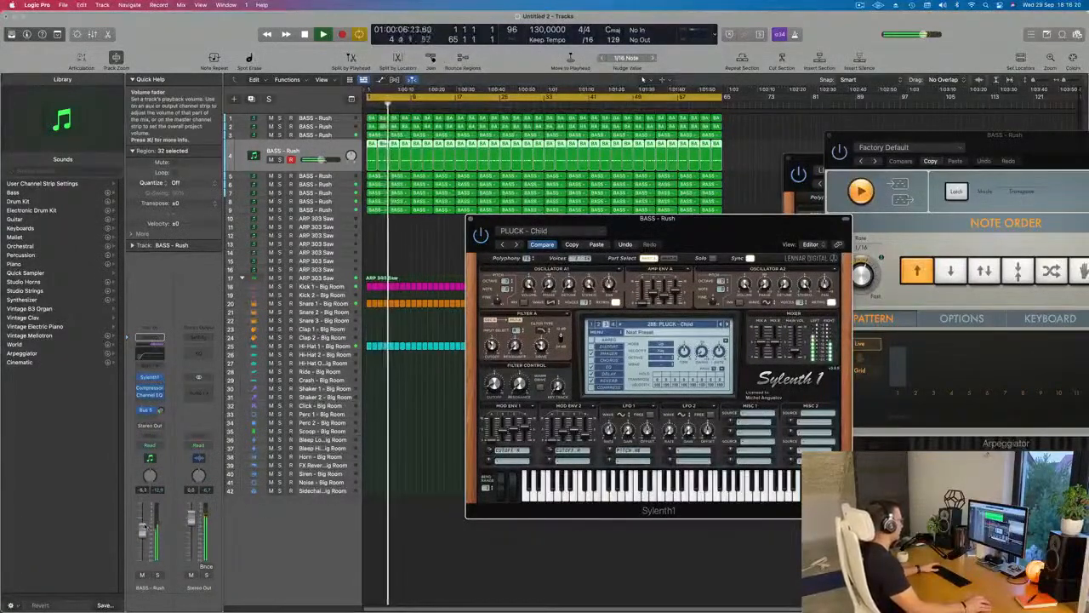
Raise the fourth track's volume to about -6 dB and adjust its Bus 5 send level.
click(144, 526)
drag(161, 410, 161, 396)
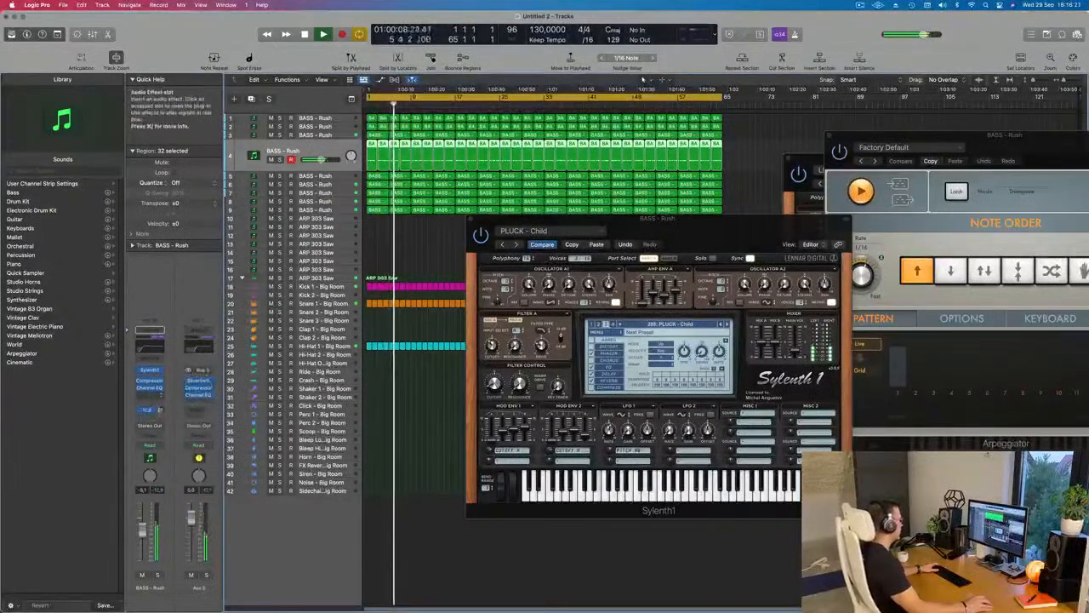
Audition the presets up to PLUCK - Hot and lower the fourth track's volume to about -12 dB.
click(726, 324)
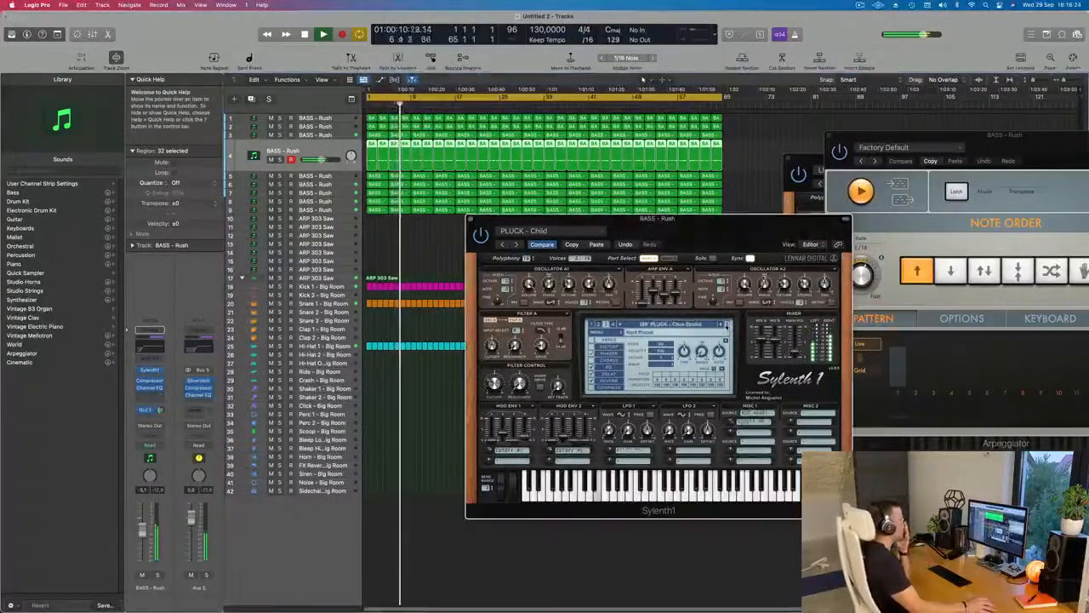
click(726, 324)
click(726, 324)
click(726, 324)
click(726, 324)
click(725, 324)
click(726, 324)
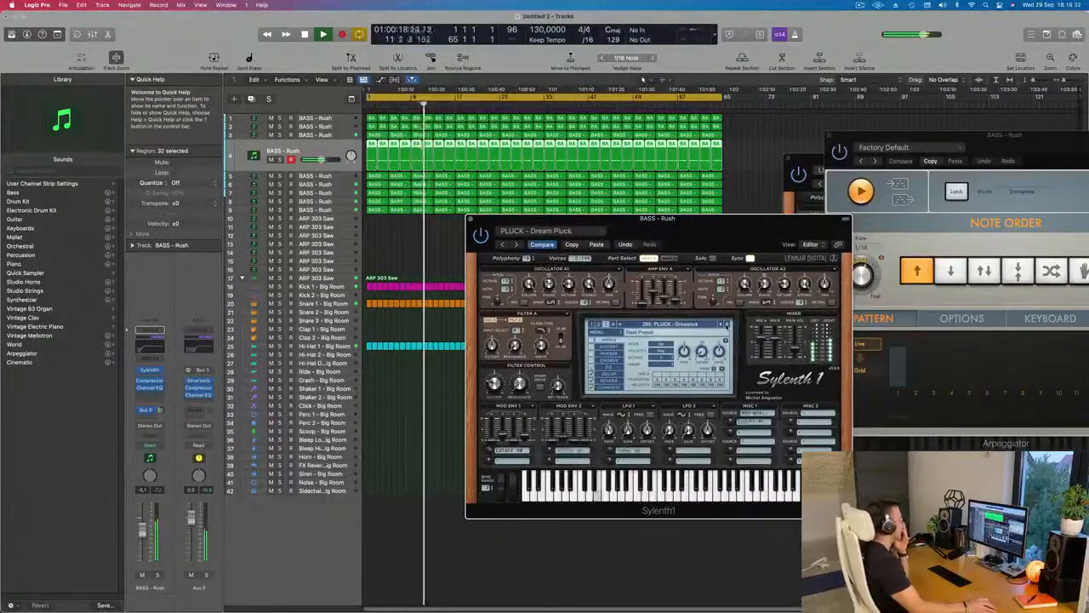
click(726, 324)
click(726, 324)
click(725, 324)
click(726, 324)
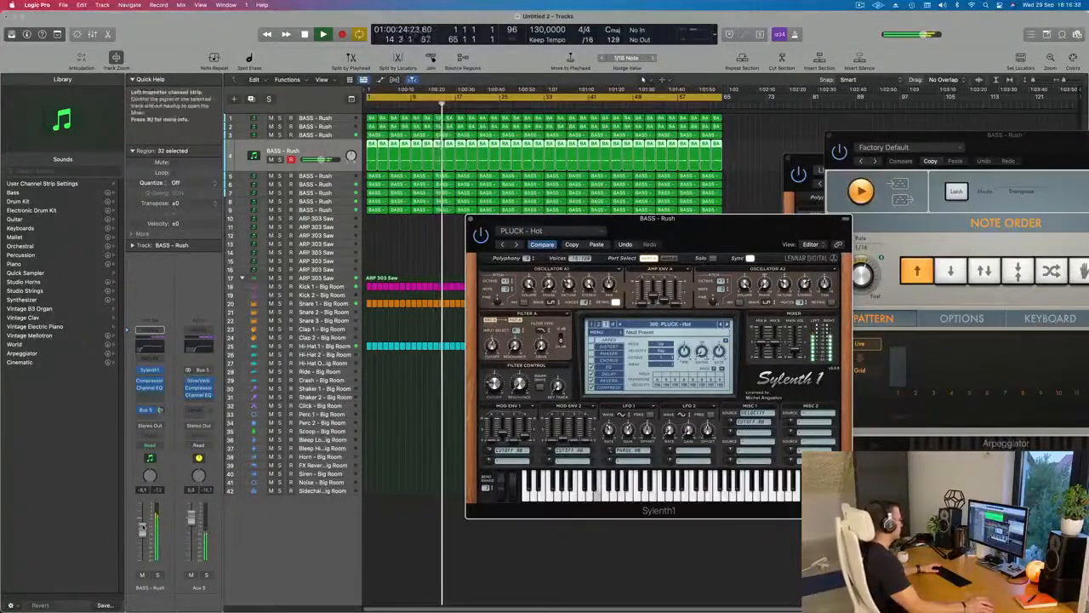
drag(143, 533, 143, 540)
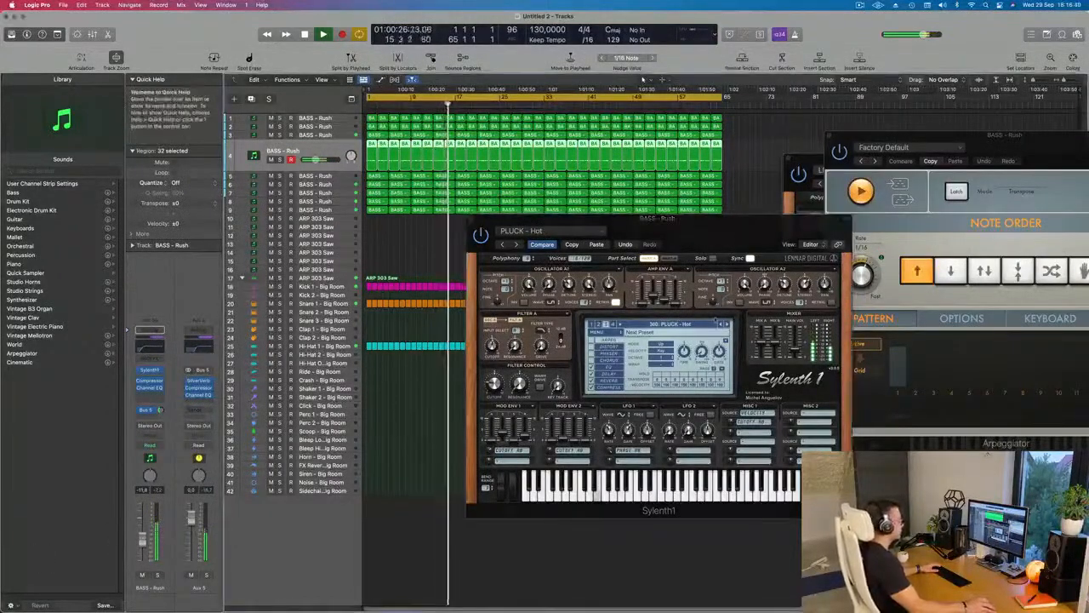
Advance to the PLUCK - Little Pluck preset, balance its volume at about -12 dB and check it in solo.
click(726, 324)
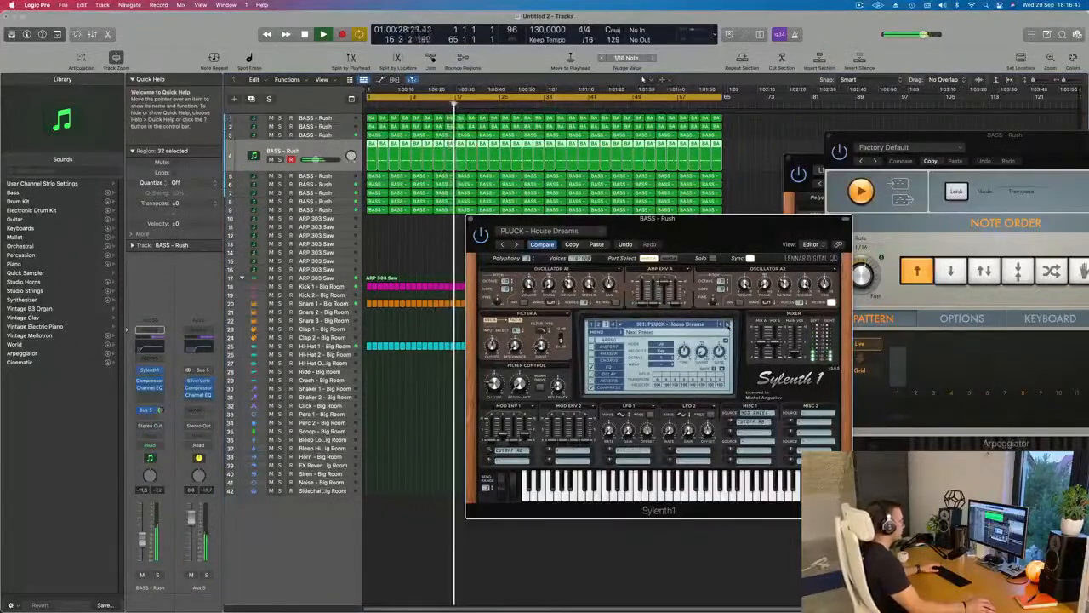
click(725, 324)
click(725, 324)
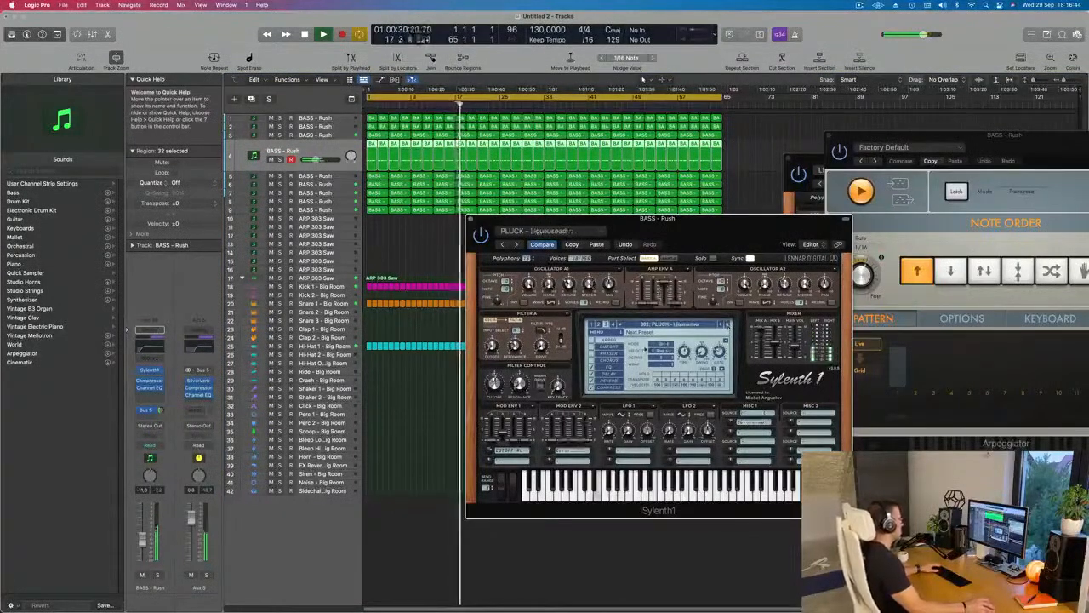
drag(143, 539, 142, 535)
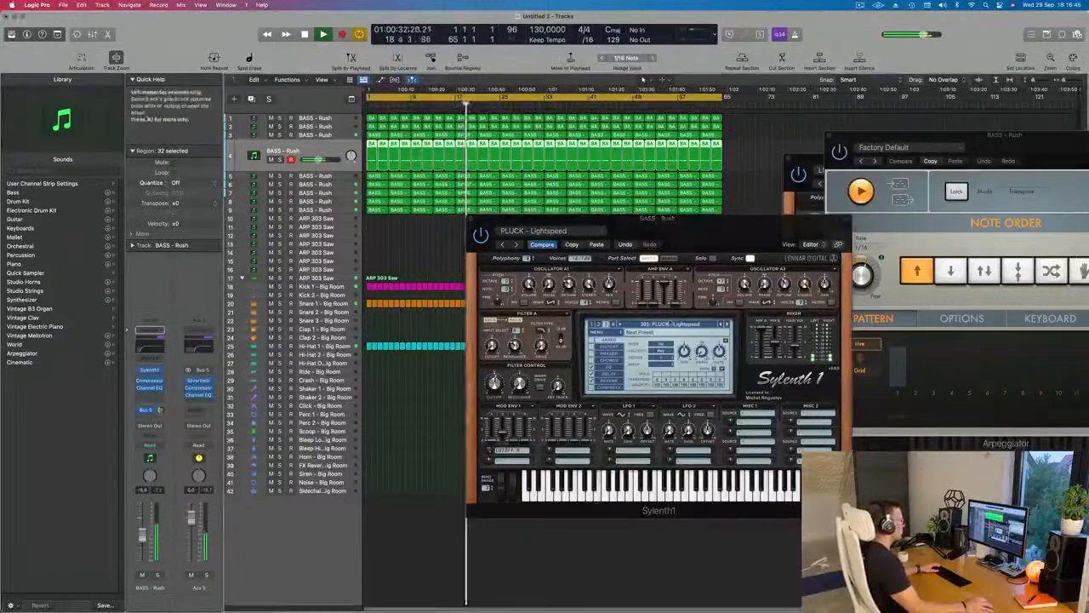
click(726, 324)
click(725, 324)
click(726, 324)
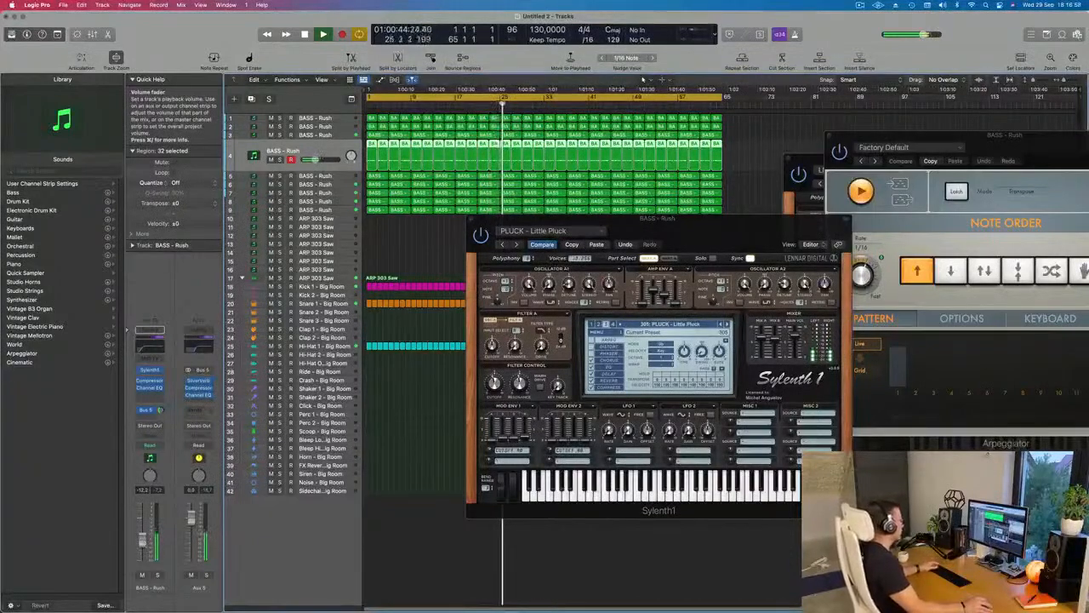
click(156, 575)
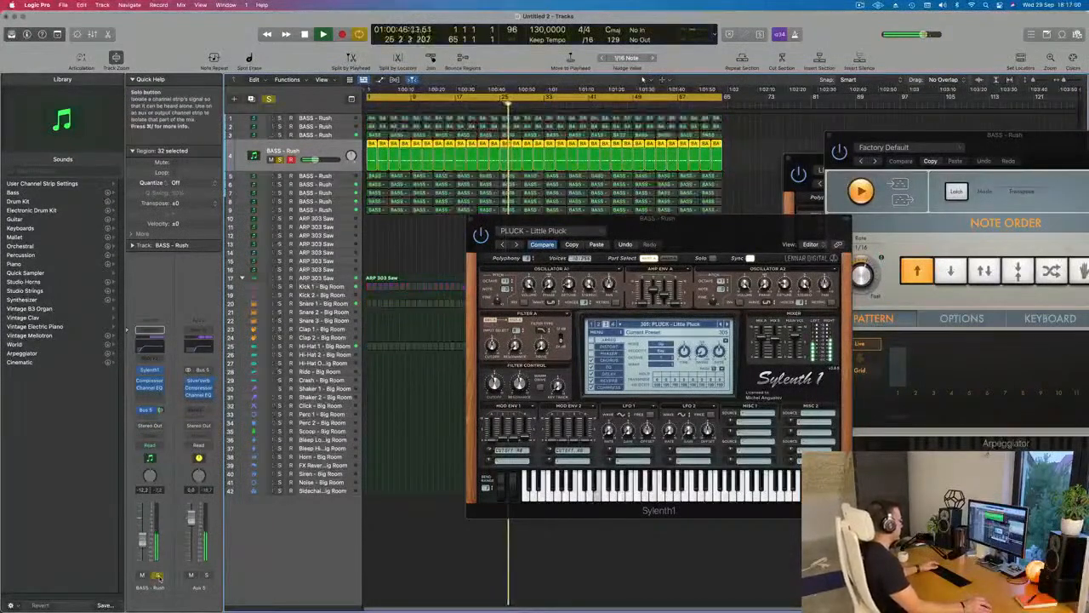
click(156, 576)
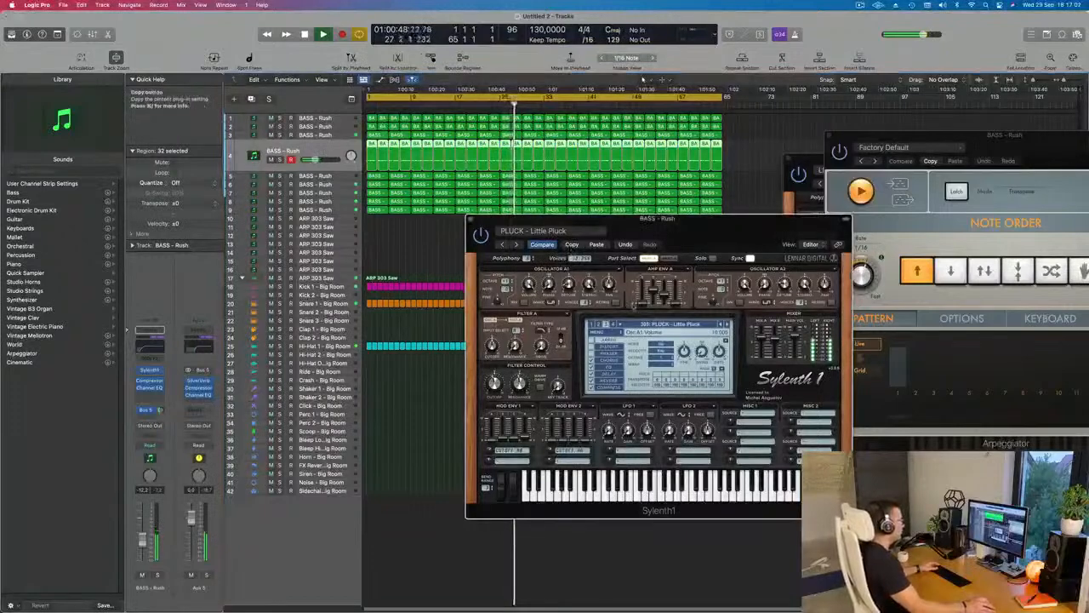
Audition the presets from Little Pluck to PLUCK - Pluck Thing, raising the fourth track's volume to about -9 dB.
click(726, 325)
click(727, 325)
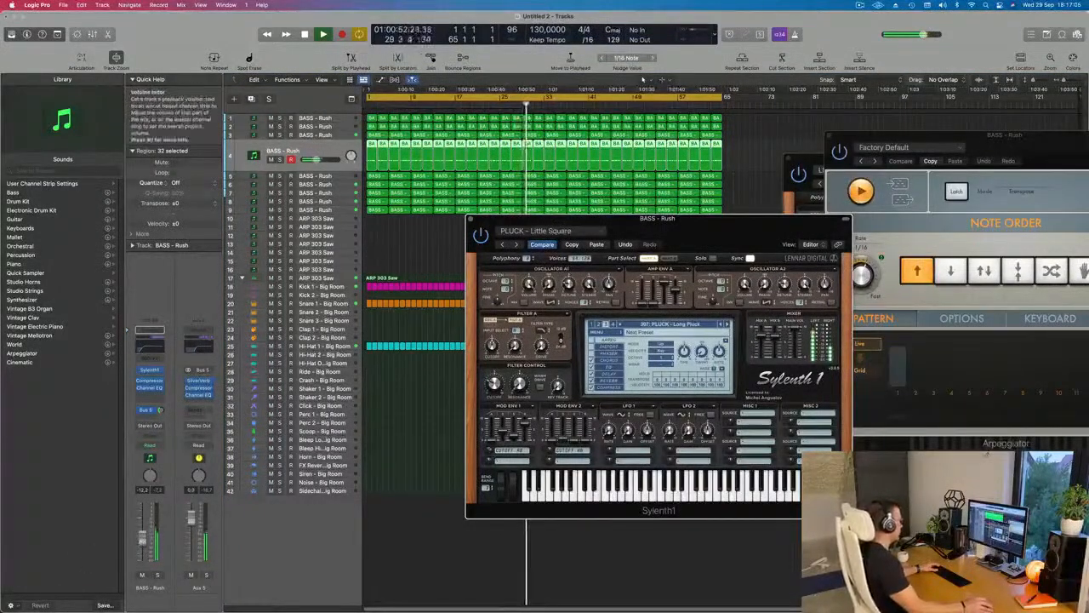
click(727, 325)
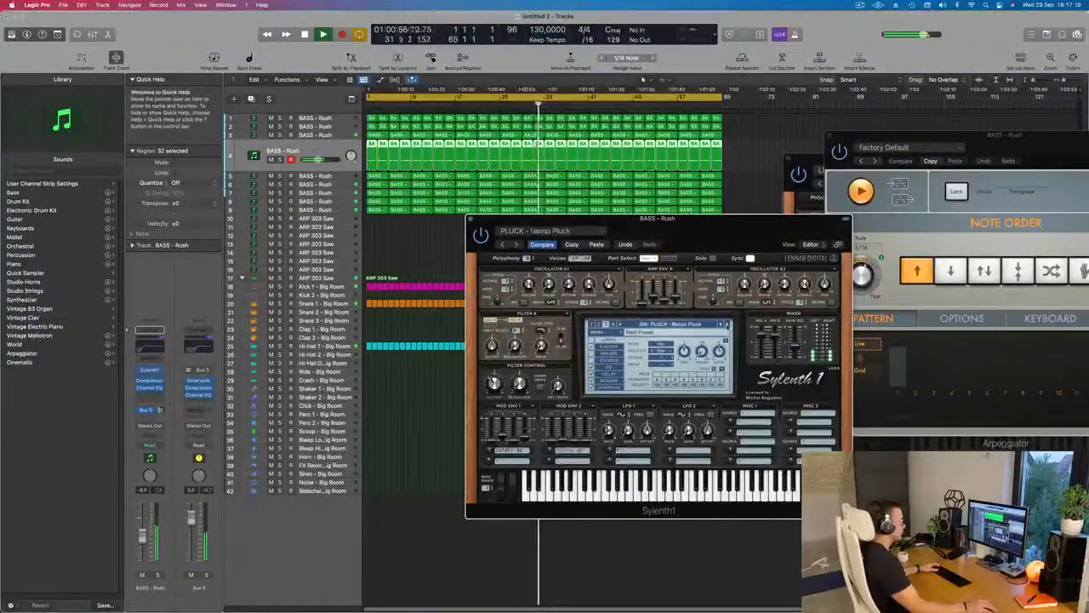
click(726, 325)
click(727, 325)
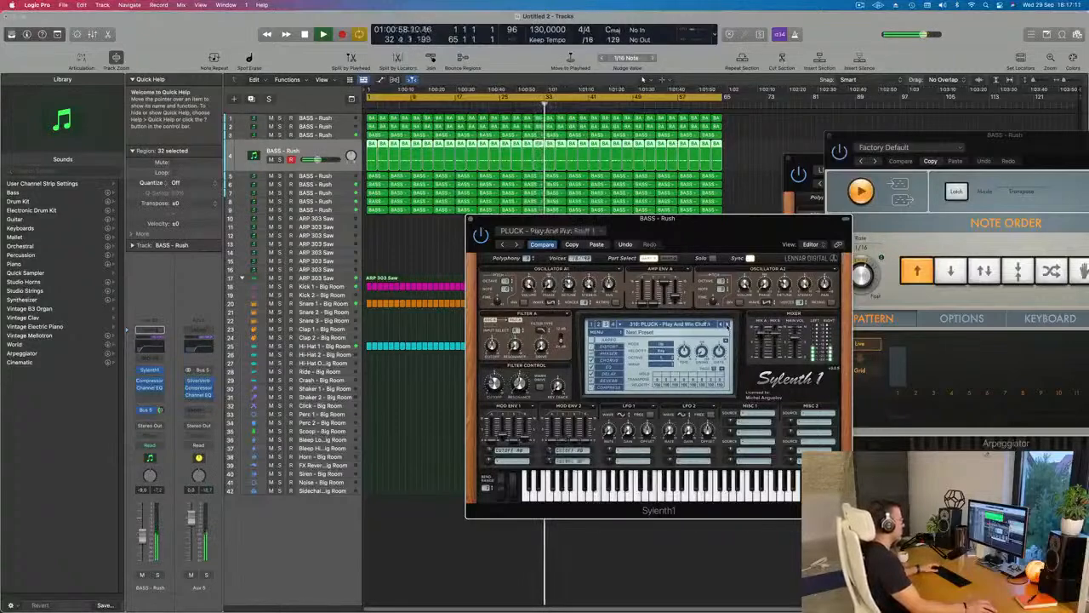
click(727, 325)
click(727, 325)
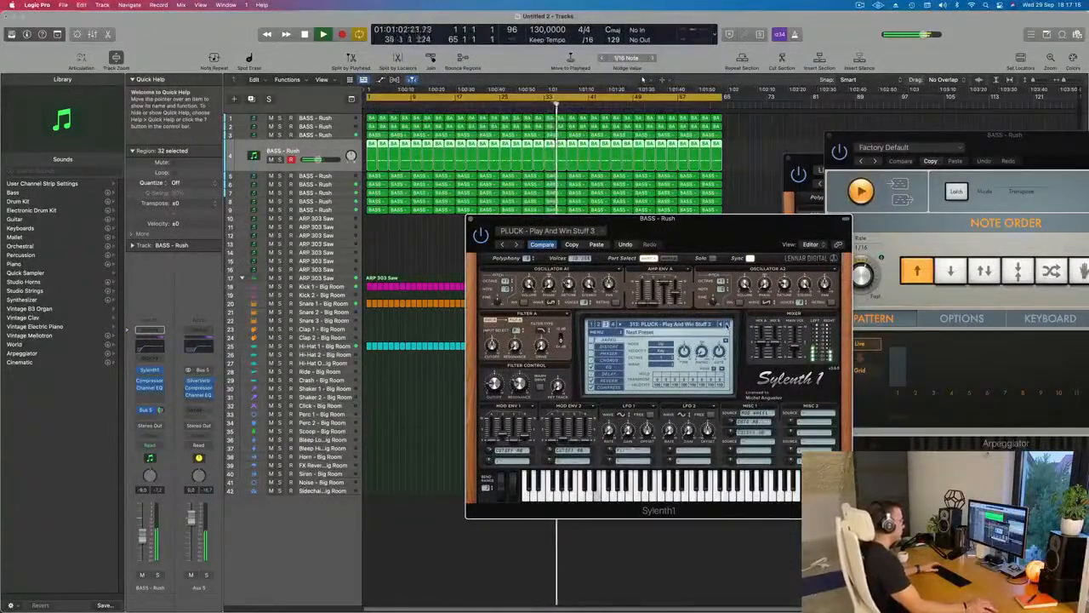
click(726, 324)
click(725, 324)
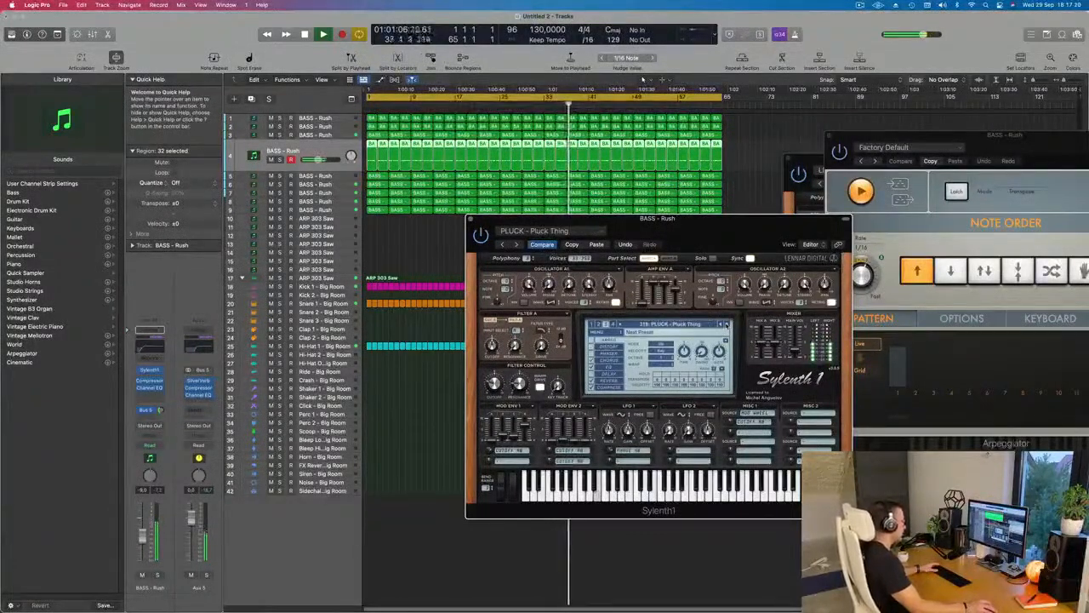
Continue auditioning the pluck presets from PLUCK - Pluck Thing through PLUCK - Trance Pluck 3.
click(725, 324)
click(725, 324)
click(725, 324)
click(726, 325)
click(725, 324)
click(726, 324)
click(726, 324)
click(726, 324)
click(726, 325)
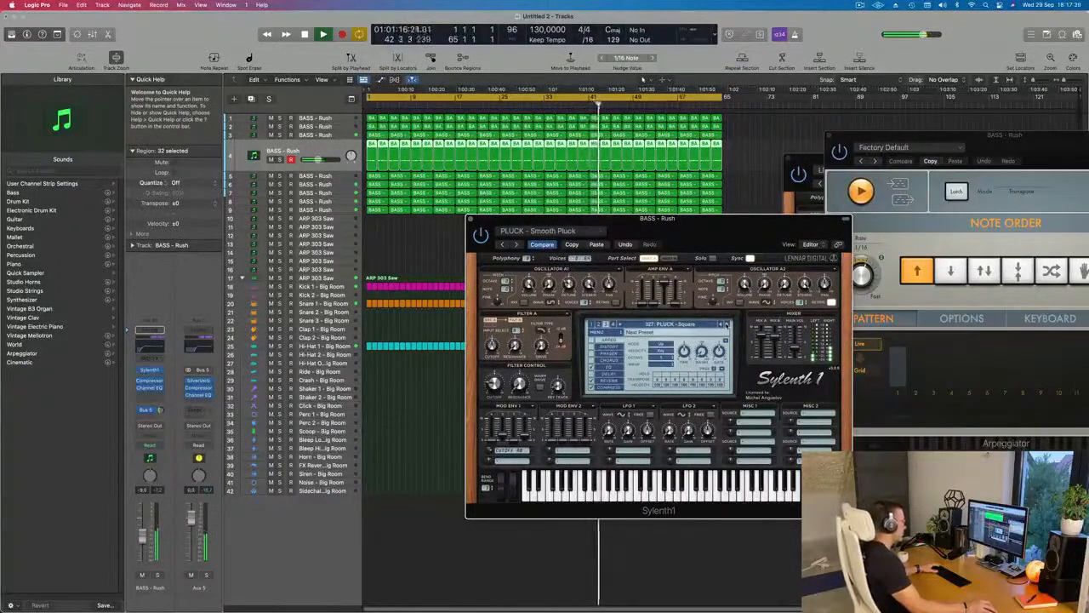
click(726, 324)
click(726, 324)
click(726, 324)
click(726, 324)
click(725, 324)
click(726, 324)
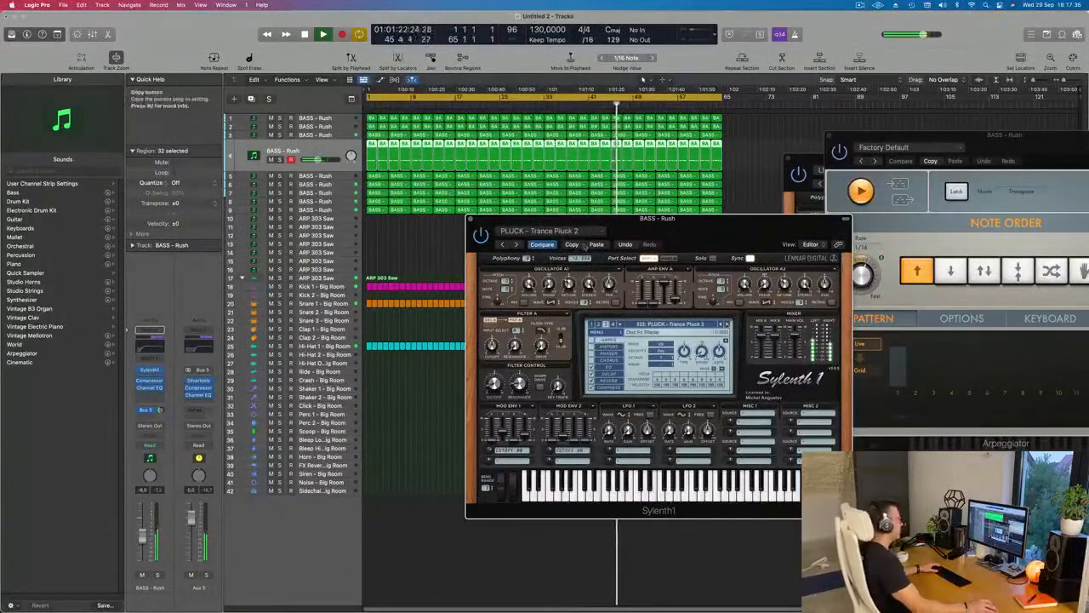
click(726, 325)
Return to the PLUCK - Little Pluck preset with the volume at about -13 dB, close Sylenth1 and restart playback.
drag(748, 227, 581, 204)
key(space)
key(space)
click(304, 194)
key(space)
key(space)
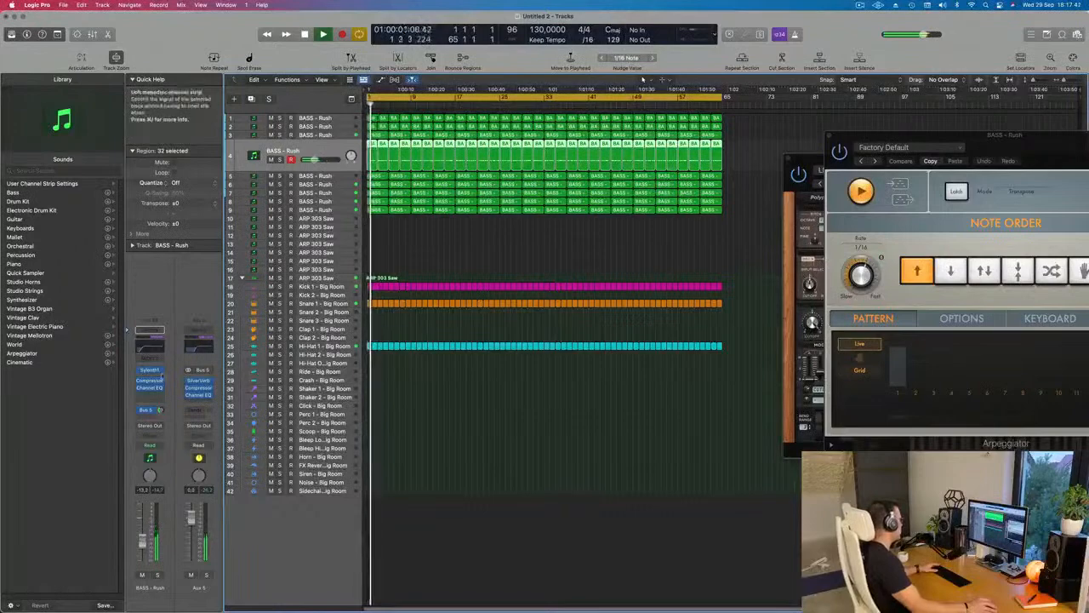
Reopen the fourth track's Sylenth1 to review the Little Pluck sound during playback, and close it again.
click(149, 371)
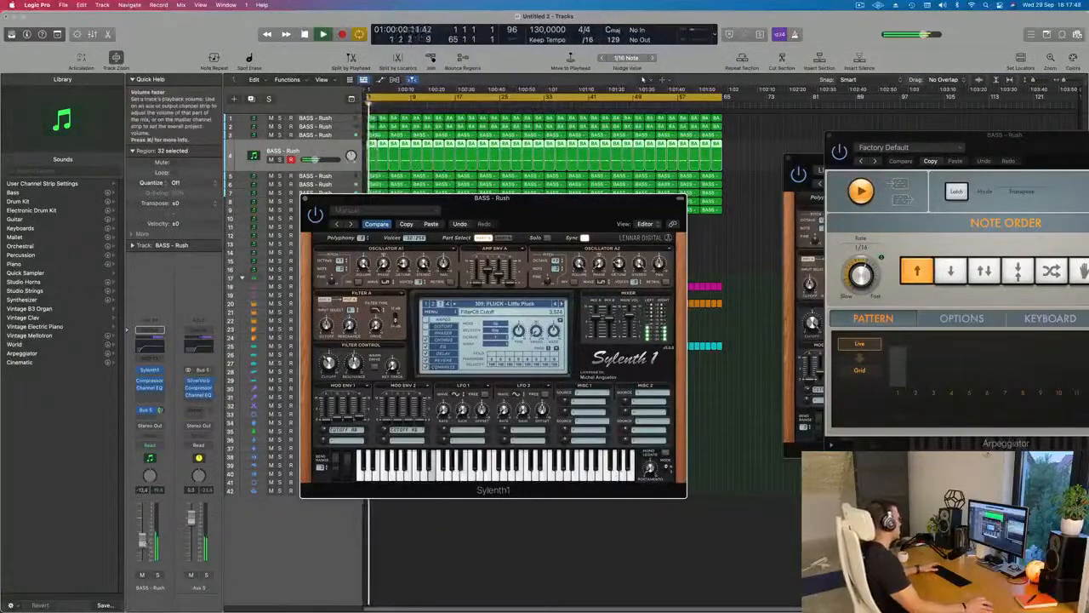
drag(504, 203, 446, 312)
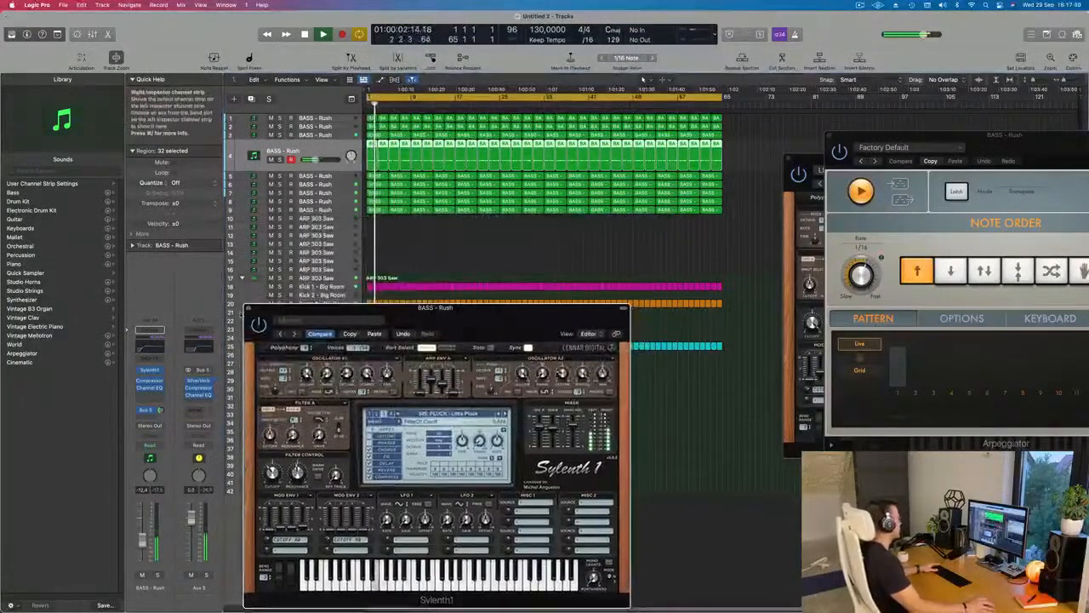
click(250, 308)
scroll(438, 455, up, 3)
scroll(438, 454, up, 5)
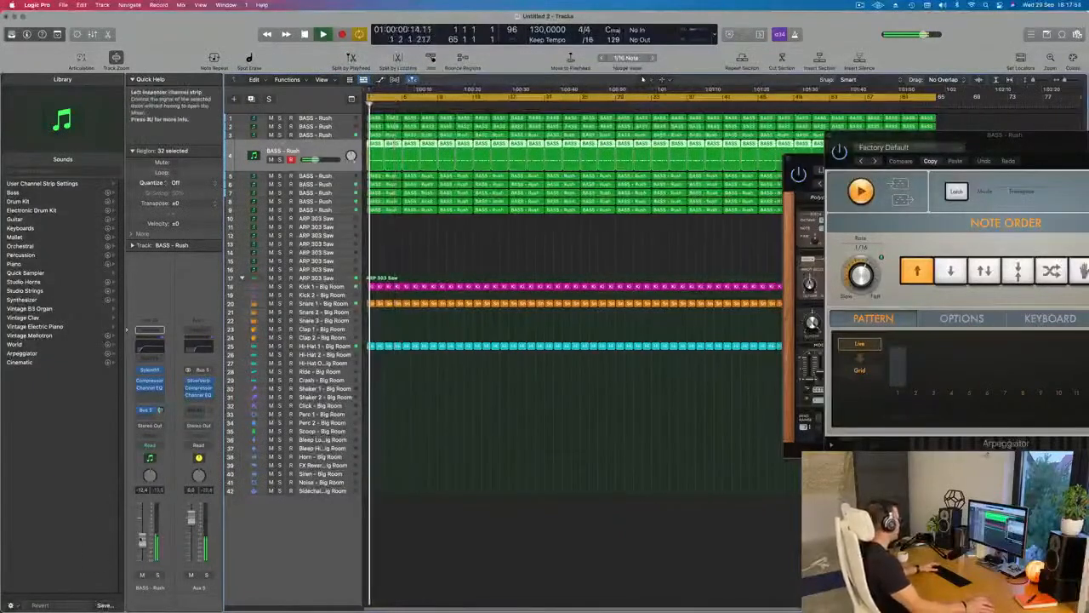
Restart the loop with the fifth track selected, audition it in solo, and raise its volume to about -8 dB against the full mix.
scroll(454, 463, down, 3)
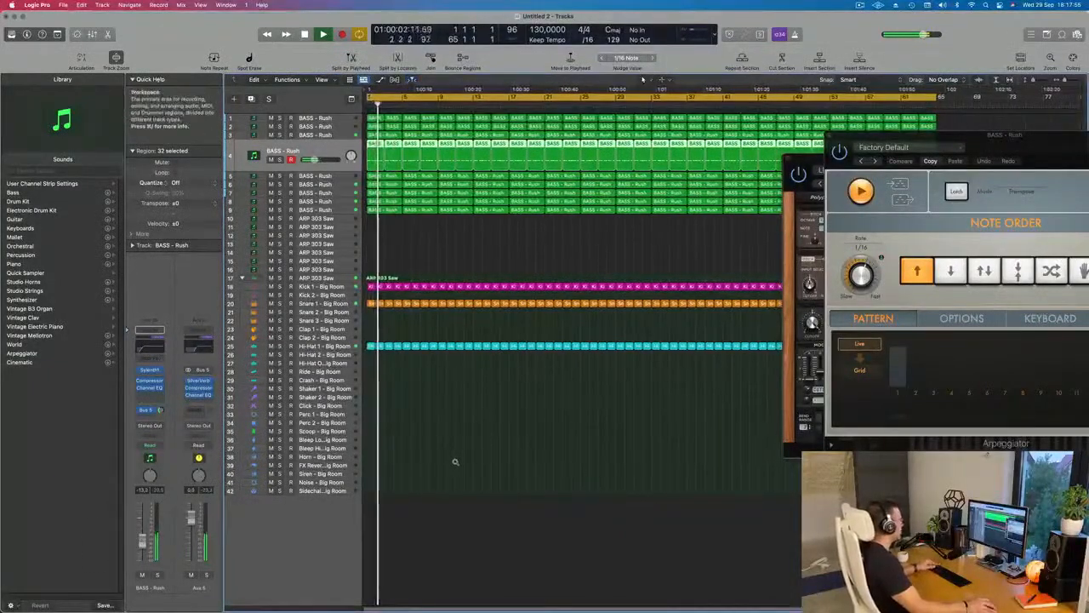
click(488, 242)
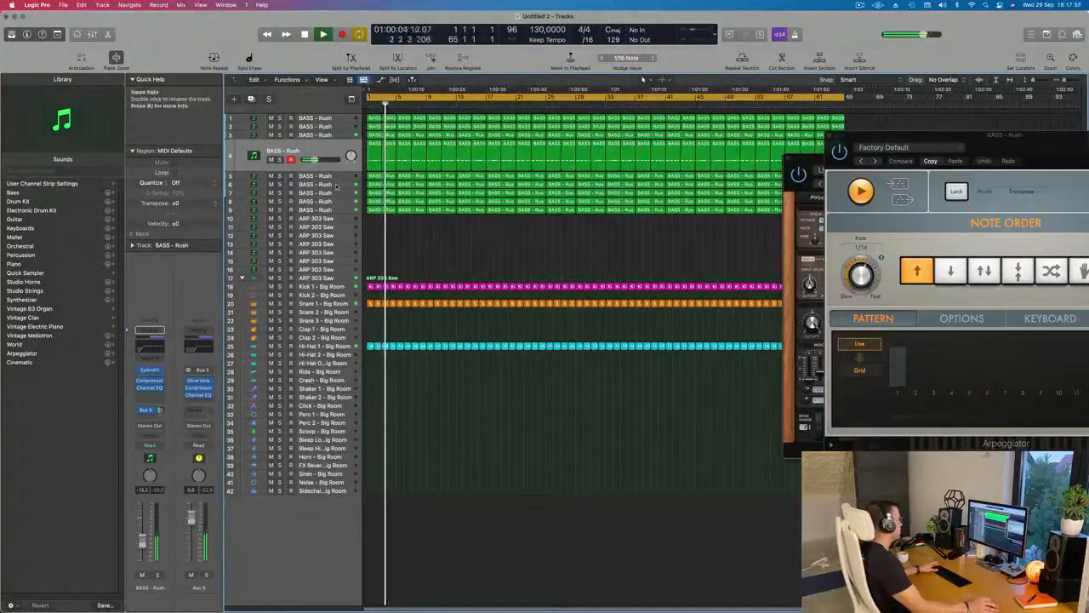
click(311, 175)
key(space)
key(space)
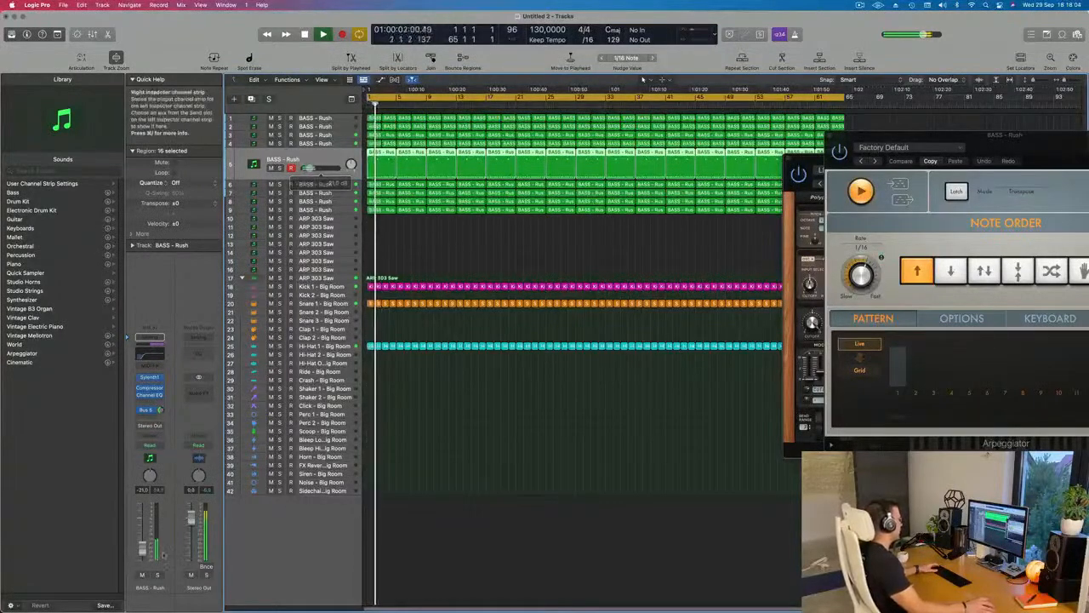
click(279, 167)
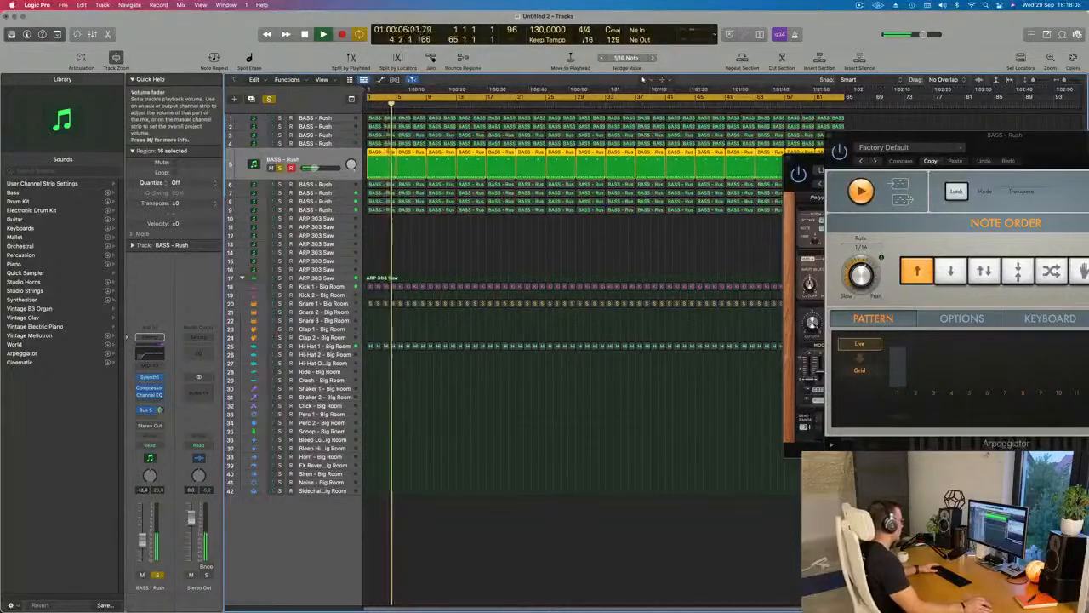
key(Return)
click(158, 575)
drag(141, 542, 139, 539)
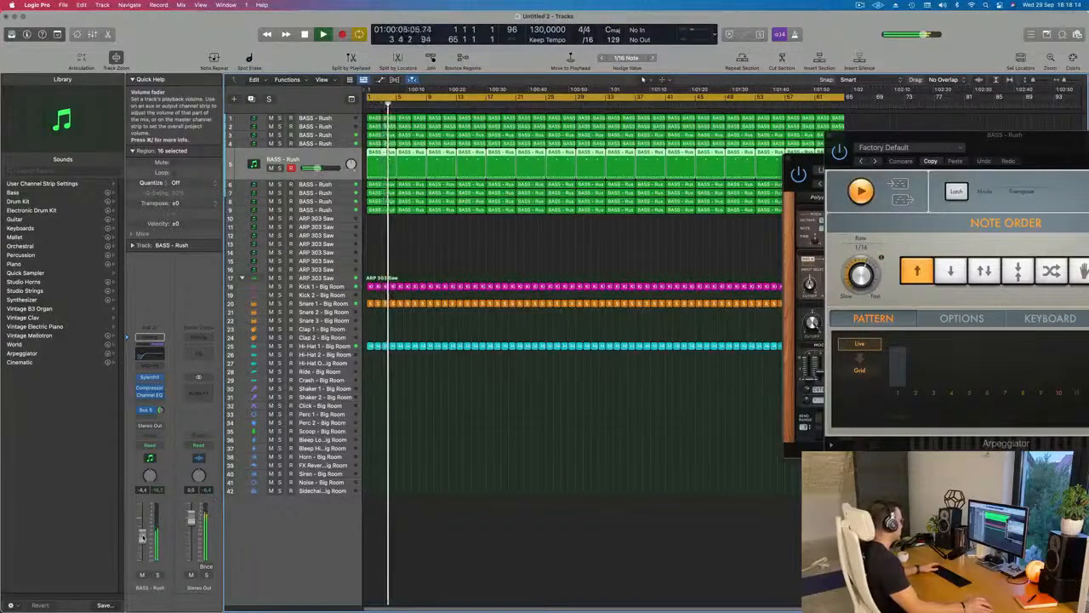
Select the first BASS - Rush track, clear the region selection, and restart playback of the full loop.
drag(335, 160, 337, 108)
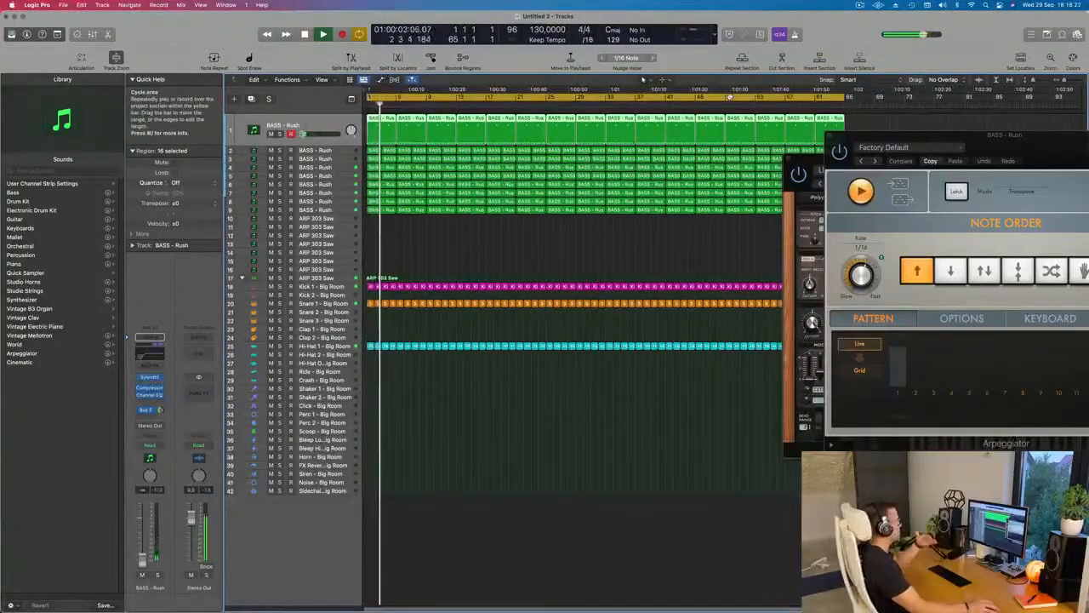
click(431, 270)
key(space)
key(space)
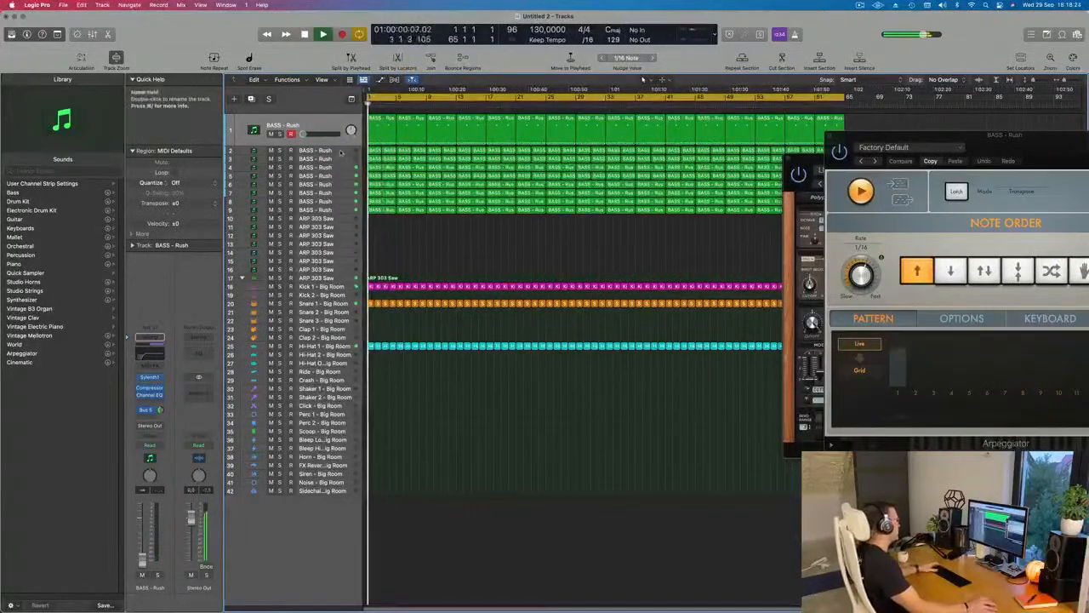
Briefly solo the second and fourth BASS - Rush tracks one after the other to identify their parts, returning to the full mix.
click(341, 152)
click(279, 142)
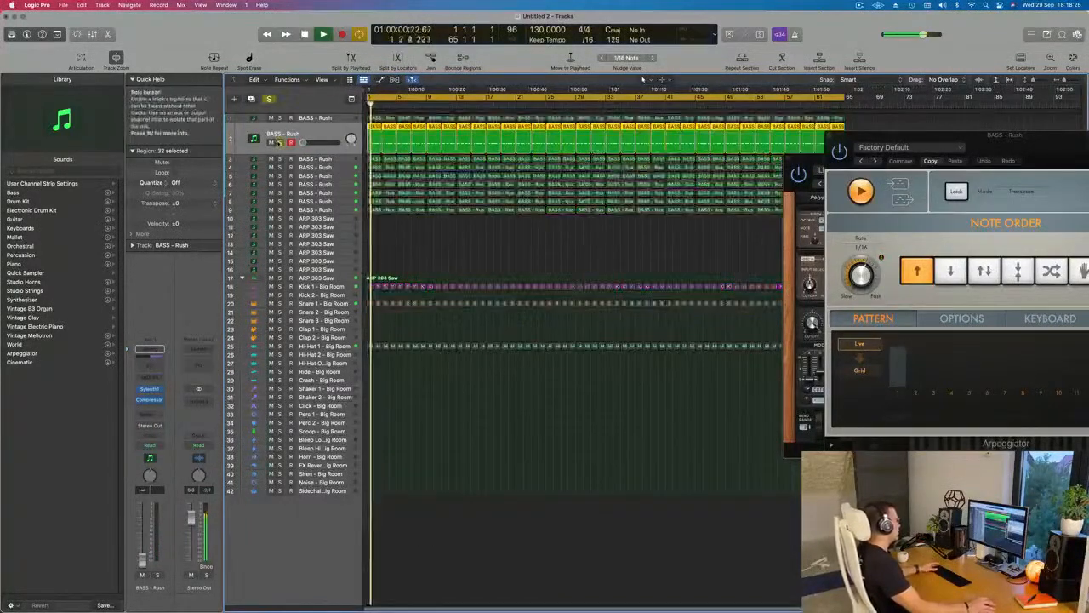
click(279, 142)
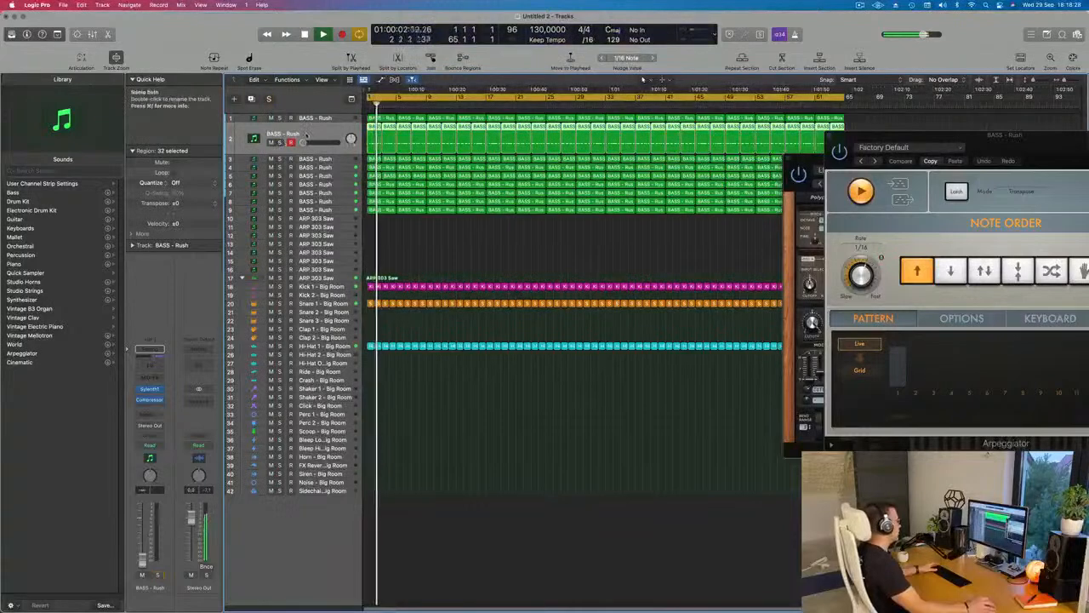
click(339, 168)
click(279, 160)
click(279, 160)
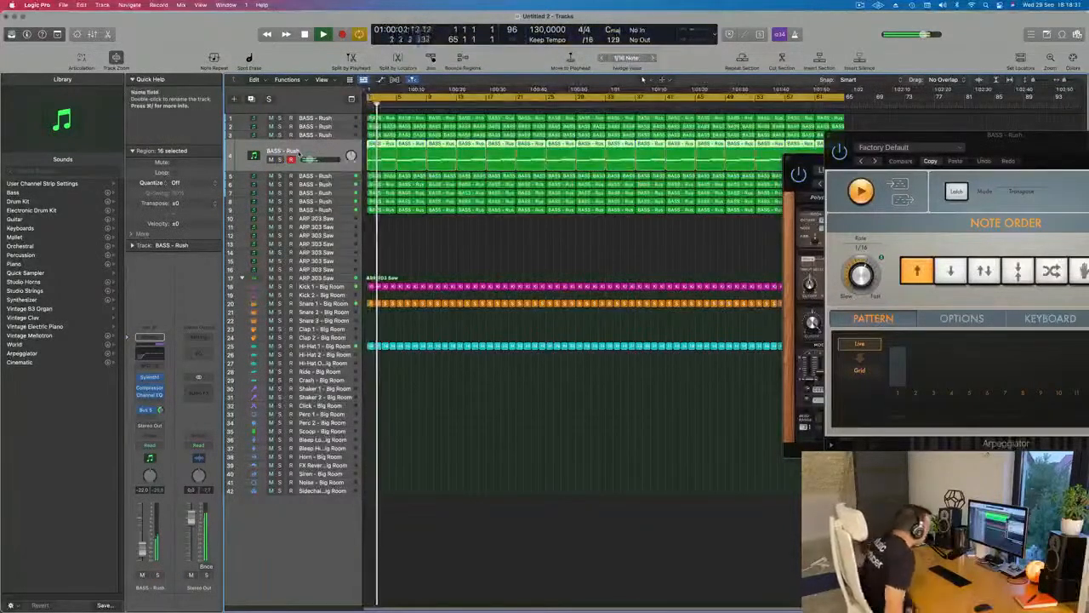